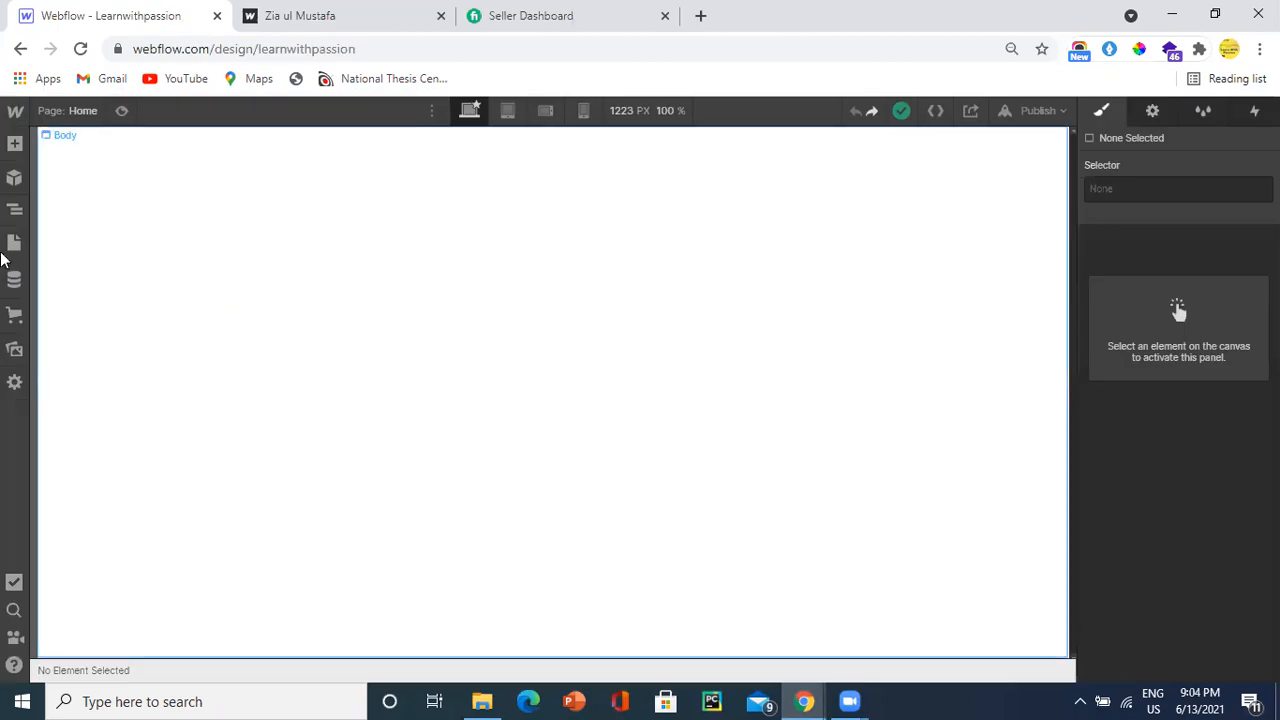
# Step: Open the CMS Collections of the Learnwithpassion site
pyautogui.click(13, 288)
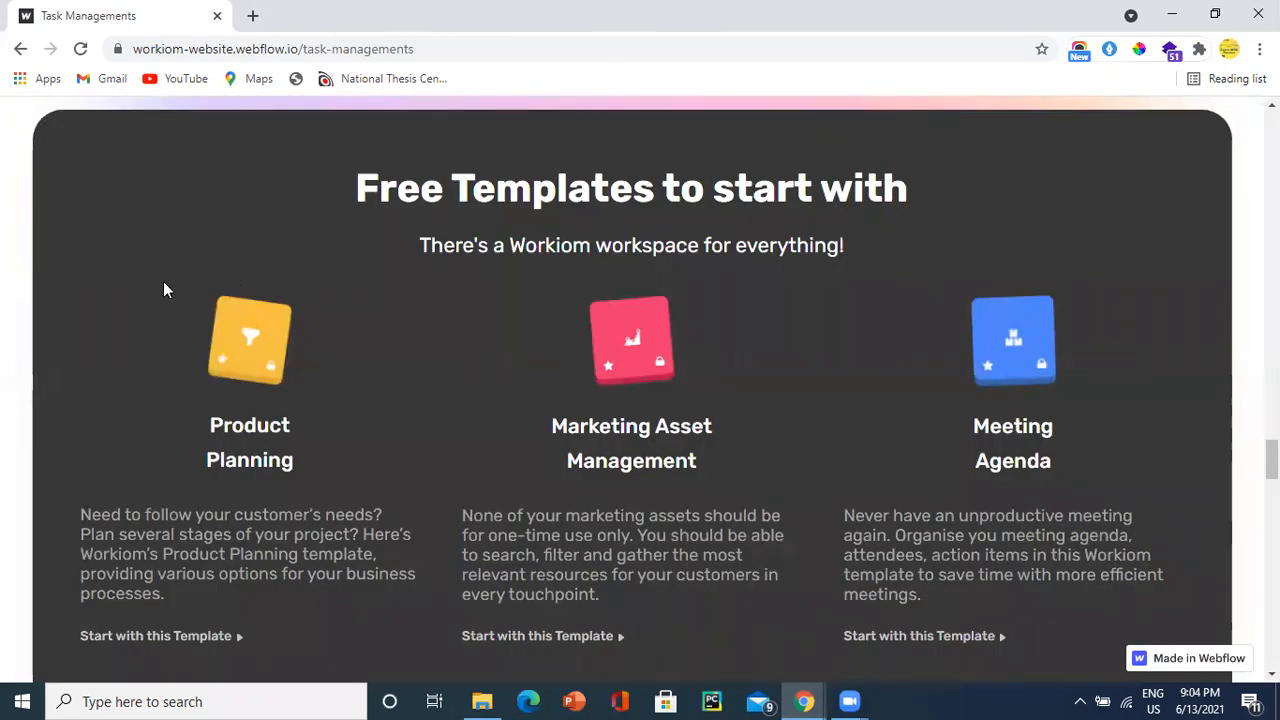
# Step: Examine the Free Templates section of the Task Managements page and inspect it in the developer tools
pyautogui.scroll(-6, 159, 326)
pyautogui.scroll(2, 159, 324)
pyautogui.click(159, 324)
pyautogui.scroll(2, 159, 324)
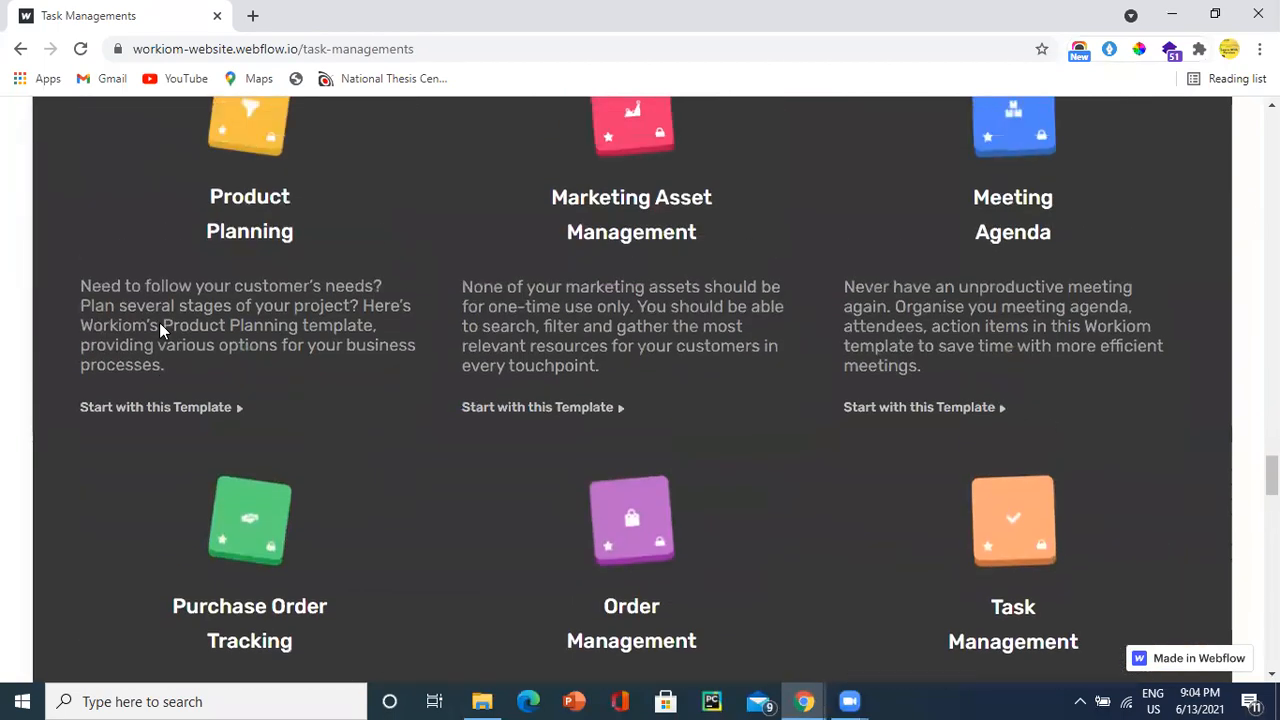
pyautogui.scroll(3, 159, 322)
pyautogui.rightClick(122, 175)
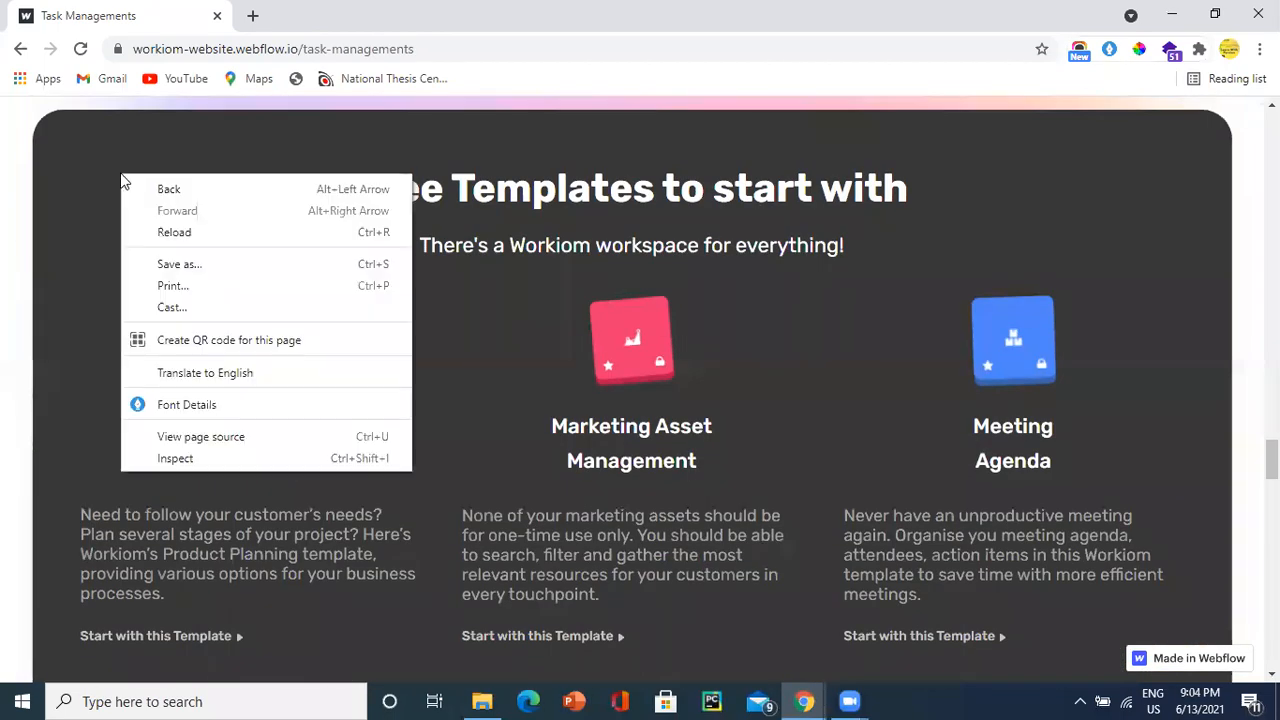
pyautogui.click(175, 459)
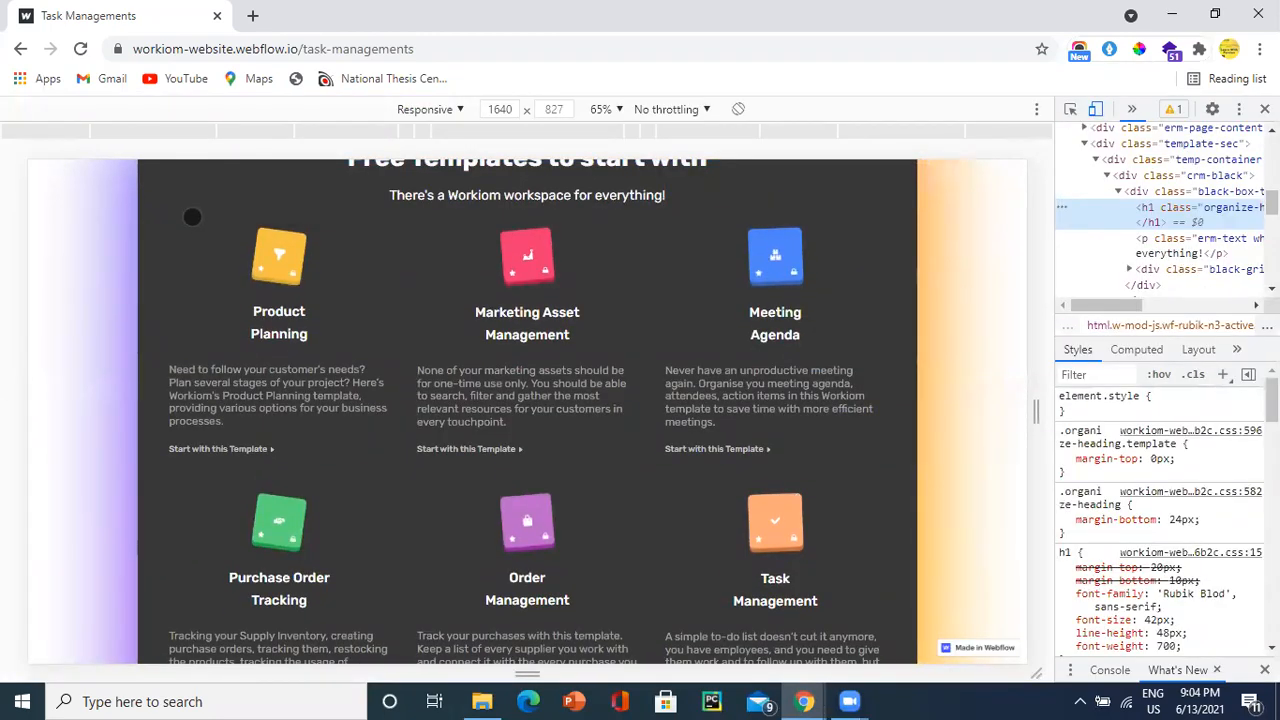
pyautogui.scroll(1, 190, 217)
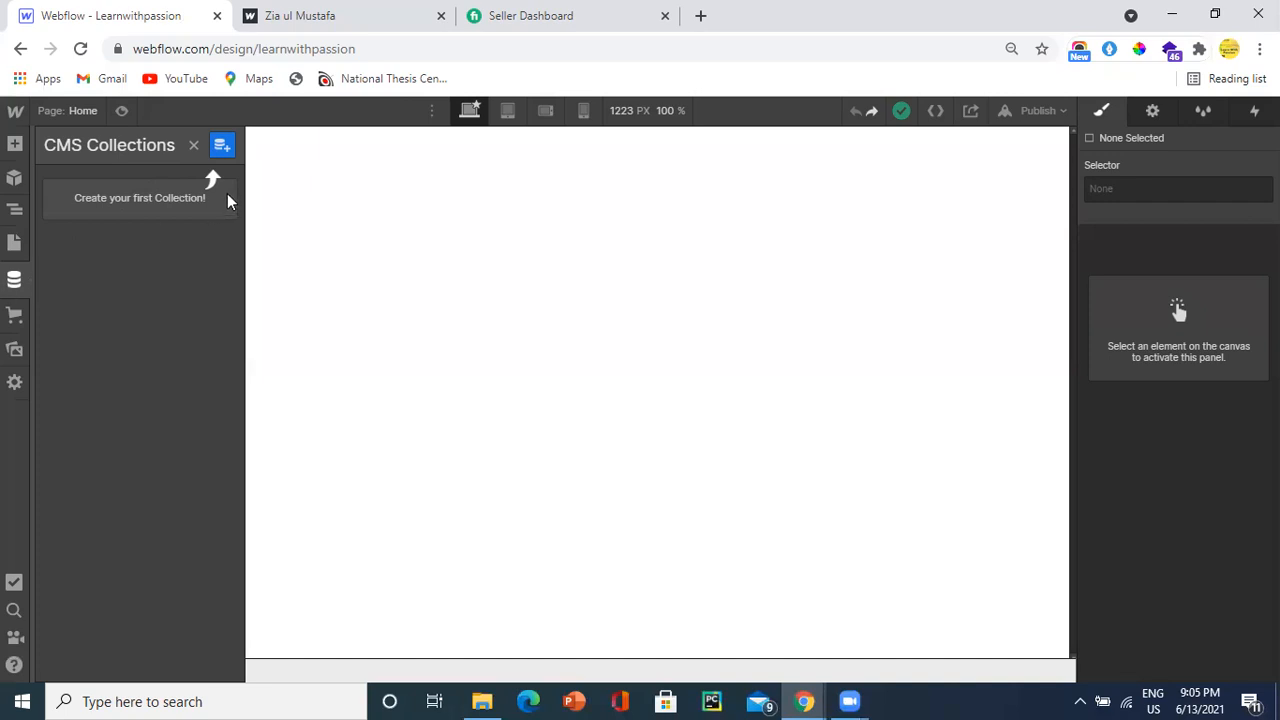
# Step: Start a new CMS collection and name it "Records"
pyautogui.click(222, 148)
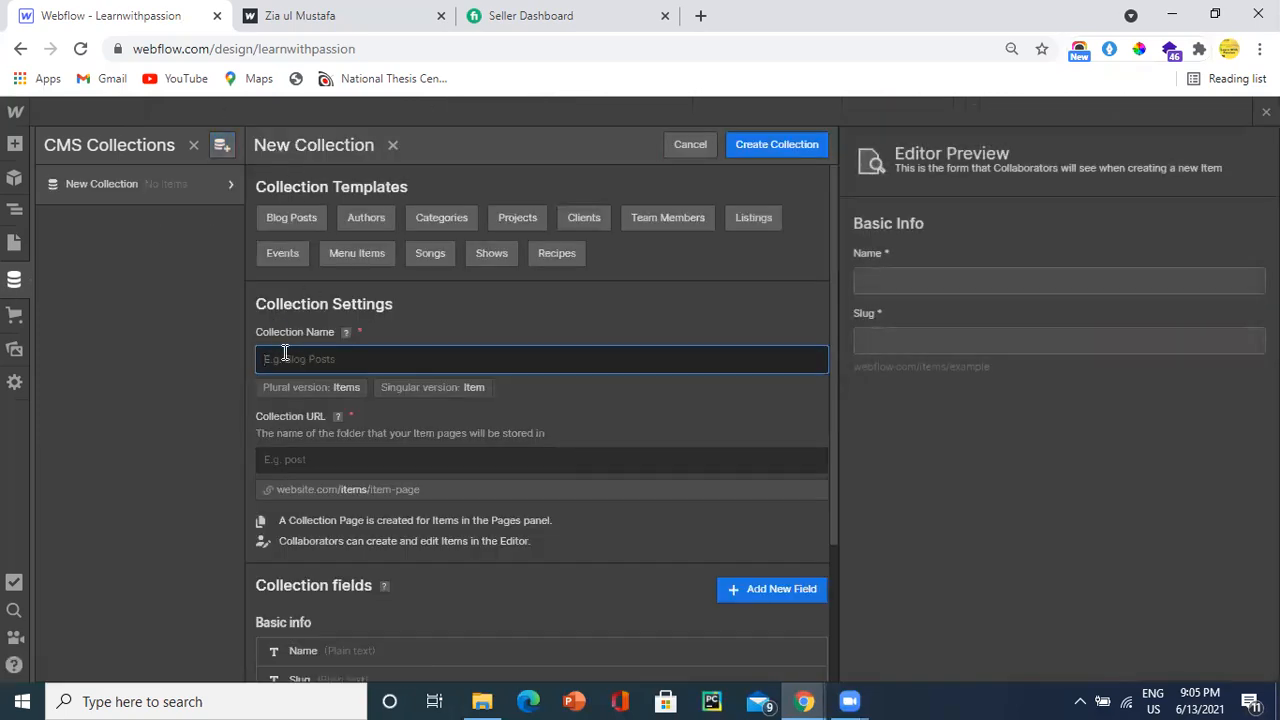
pyautogui.write('Records')
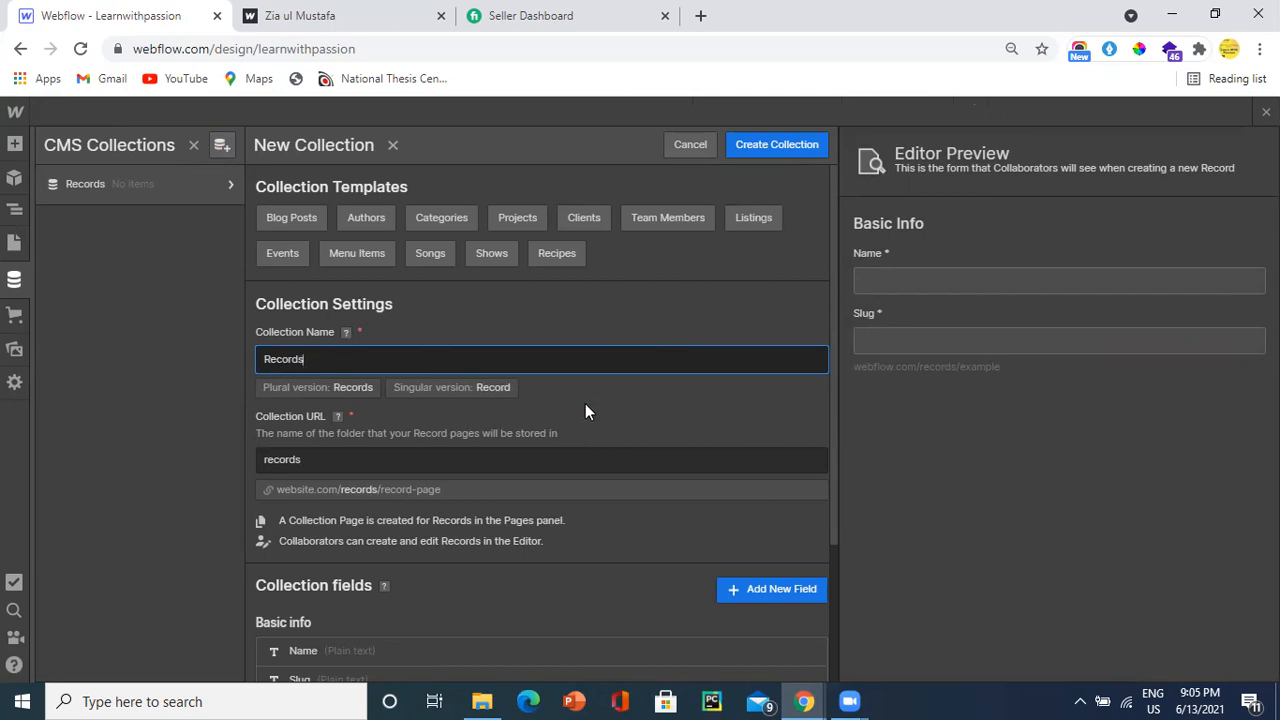
# Step: Add an image custom field labelled "Image" to the Records collection and save the field
pyautogui.scroll(-3, 412, 403)
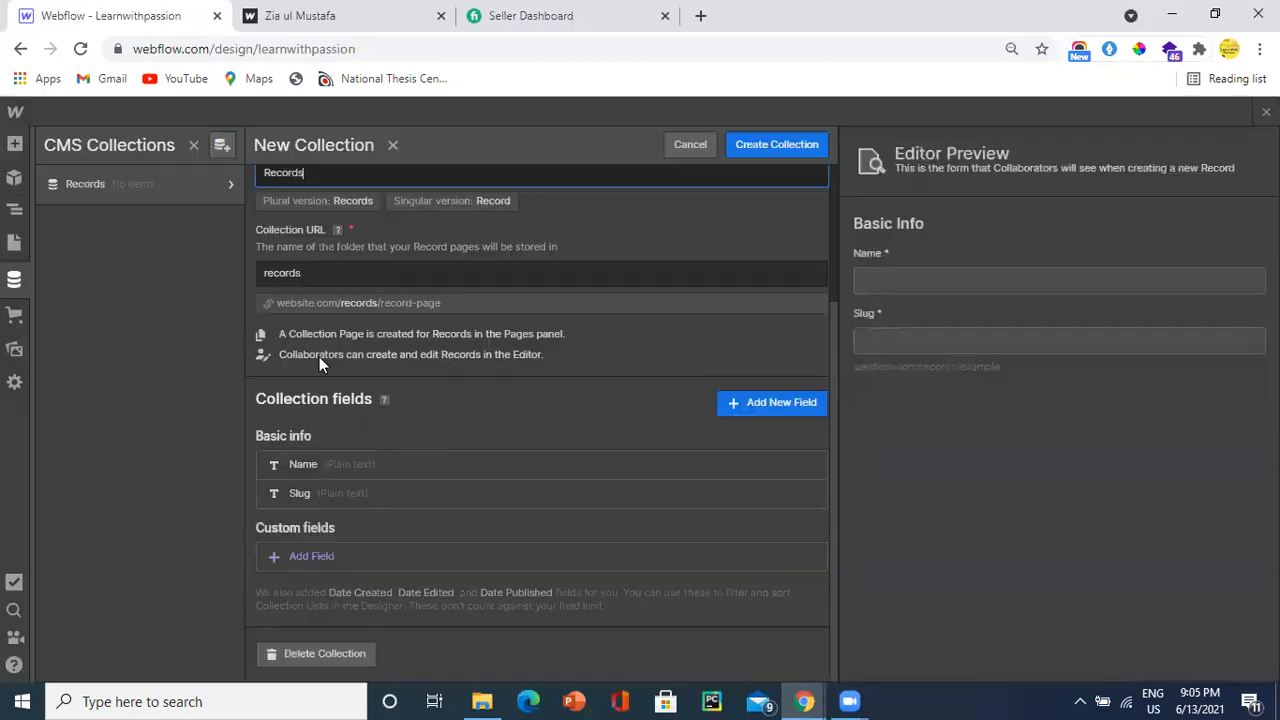
pyautogui.click(343, 556)
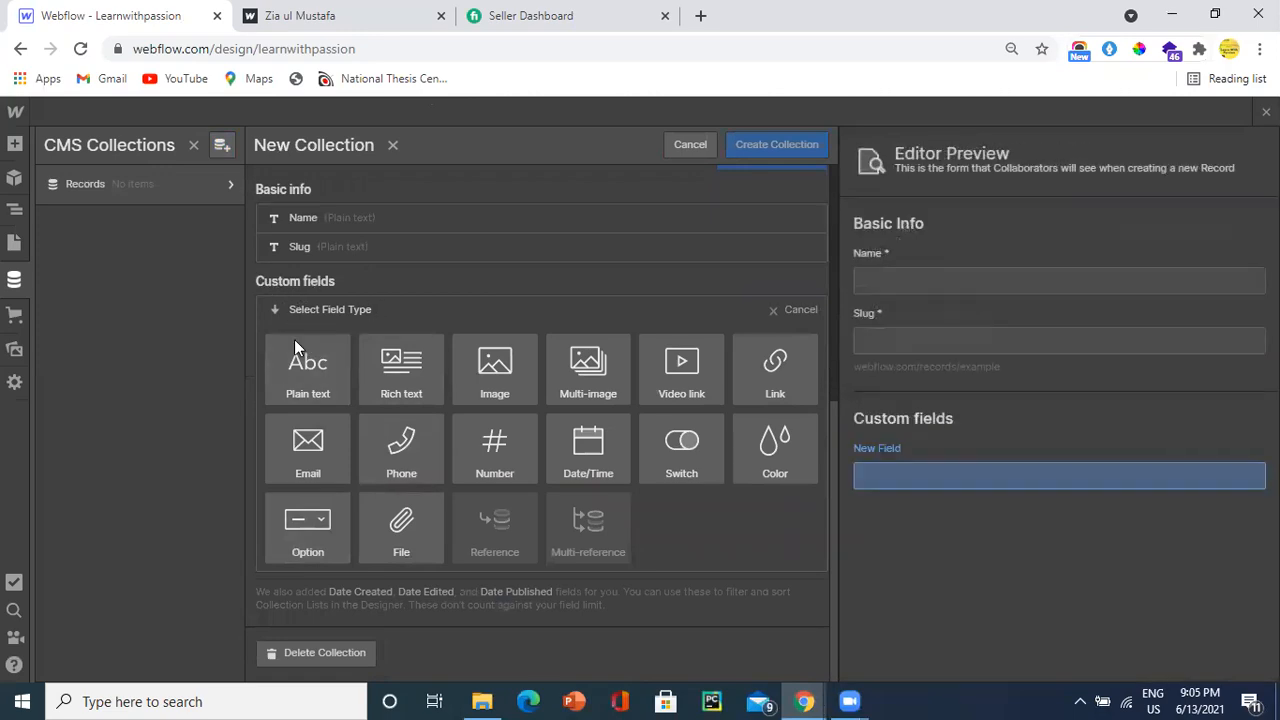
pyautogui.moveTo(319, 384)
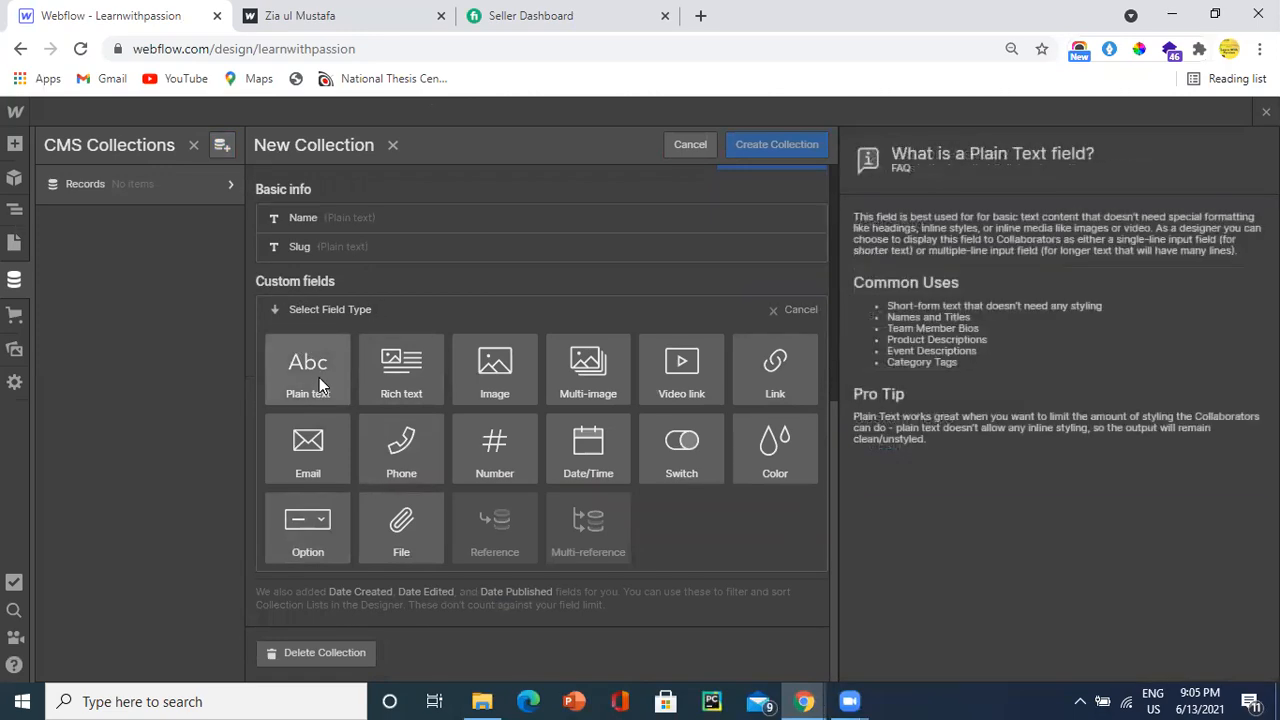
pyautogui.click(489, 369)
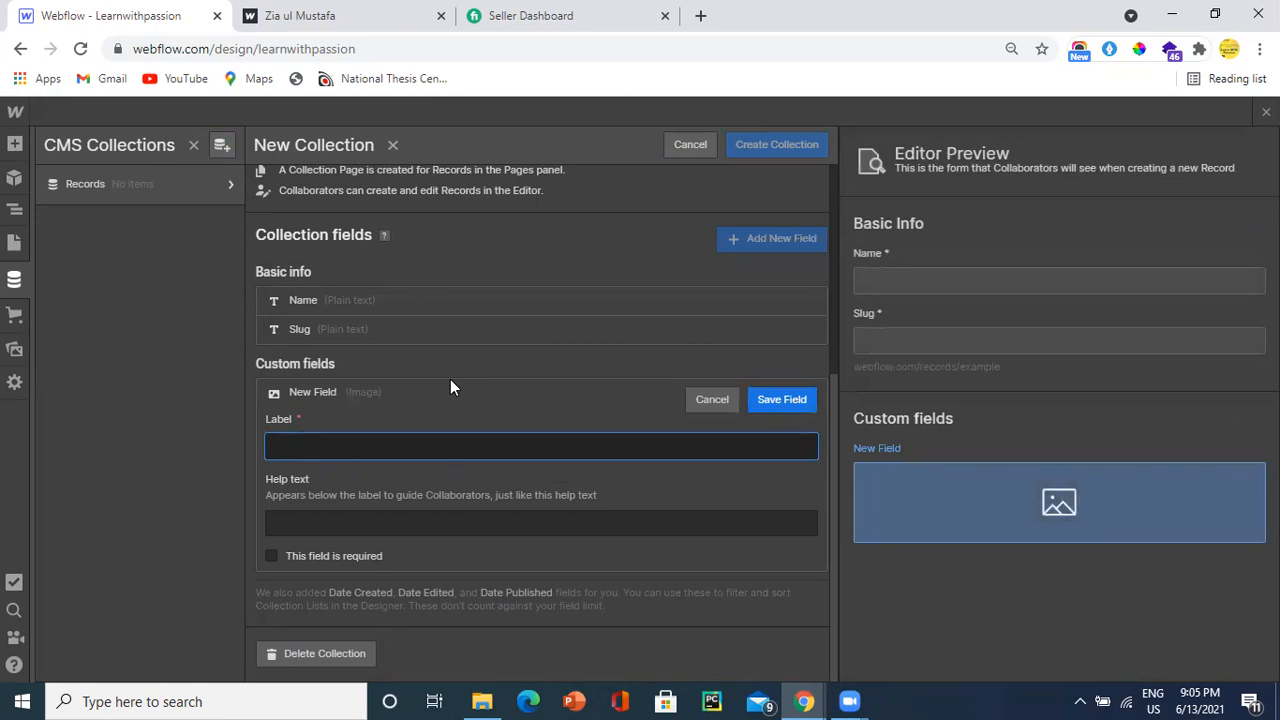
pyautogui.write('Image')
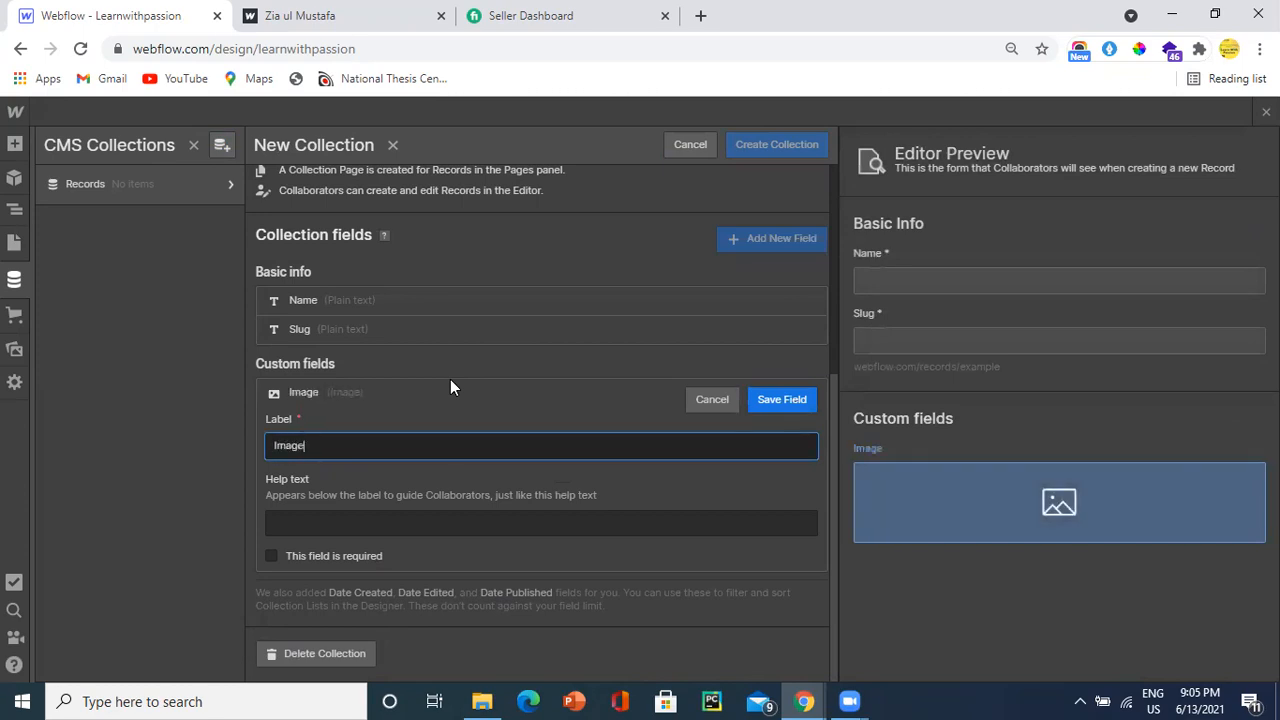
pyautogui.click(791, 400)
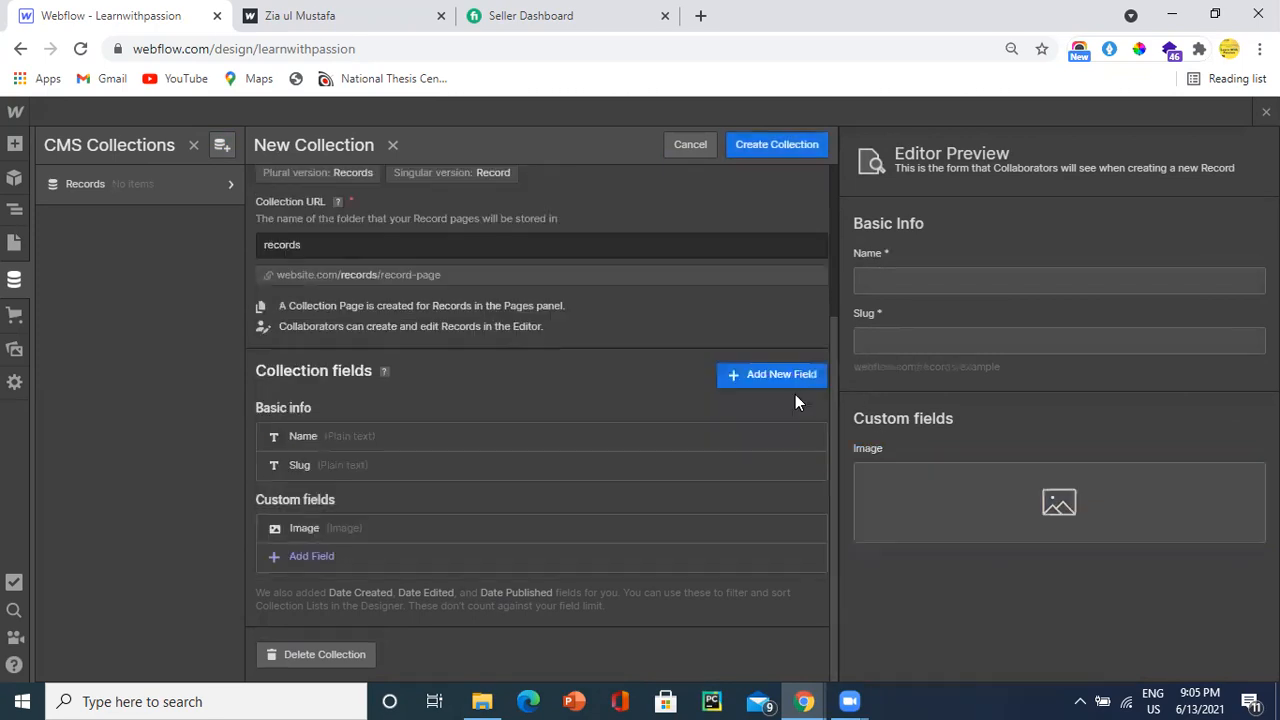
# Step: Add a single-line plain text custom field labelled "Record Title" and save the field
pyautogui.click(330, 556)
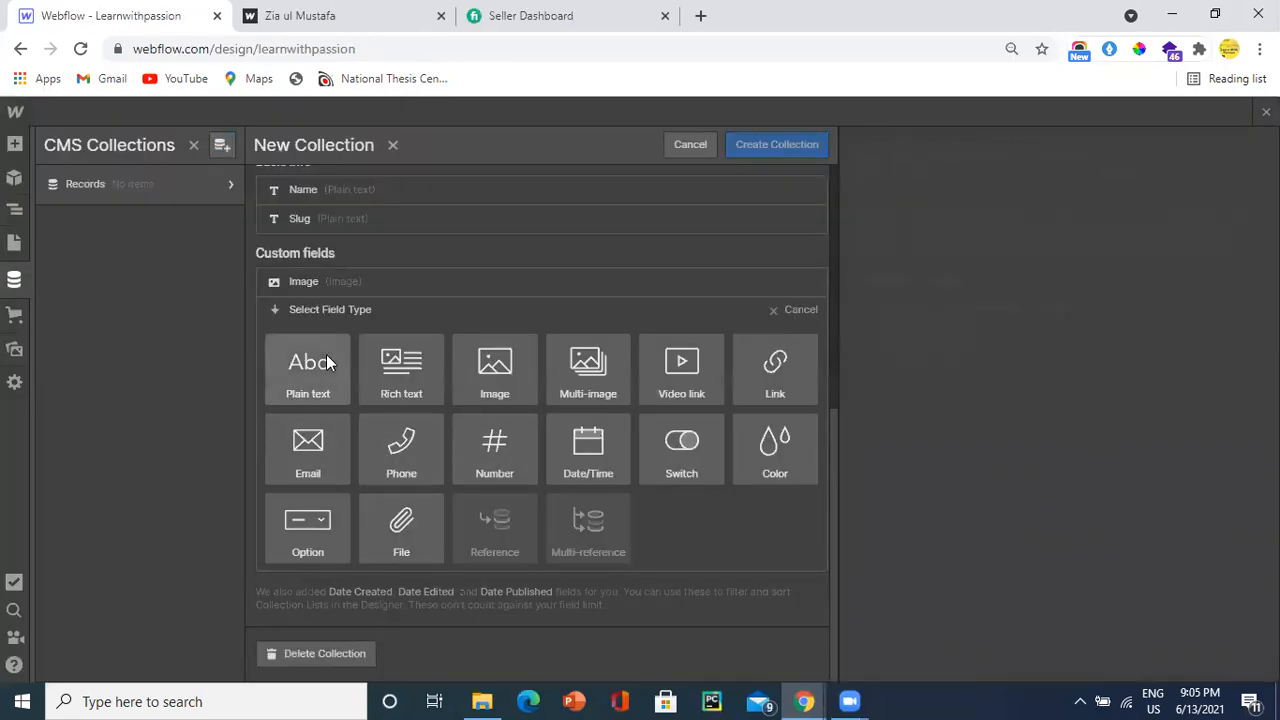
pyautogui.click(322, 362)
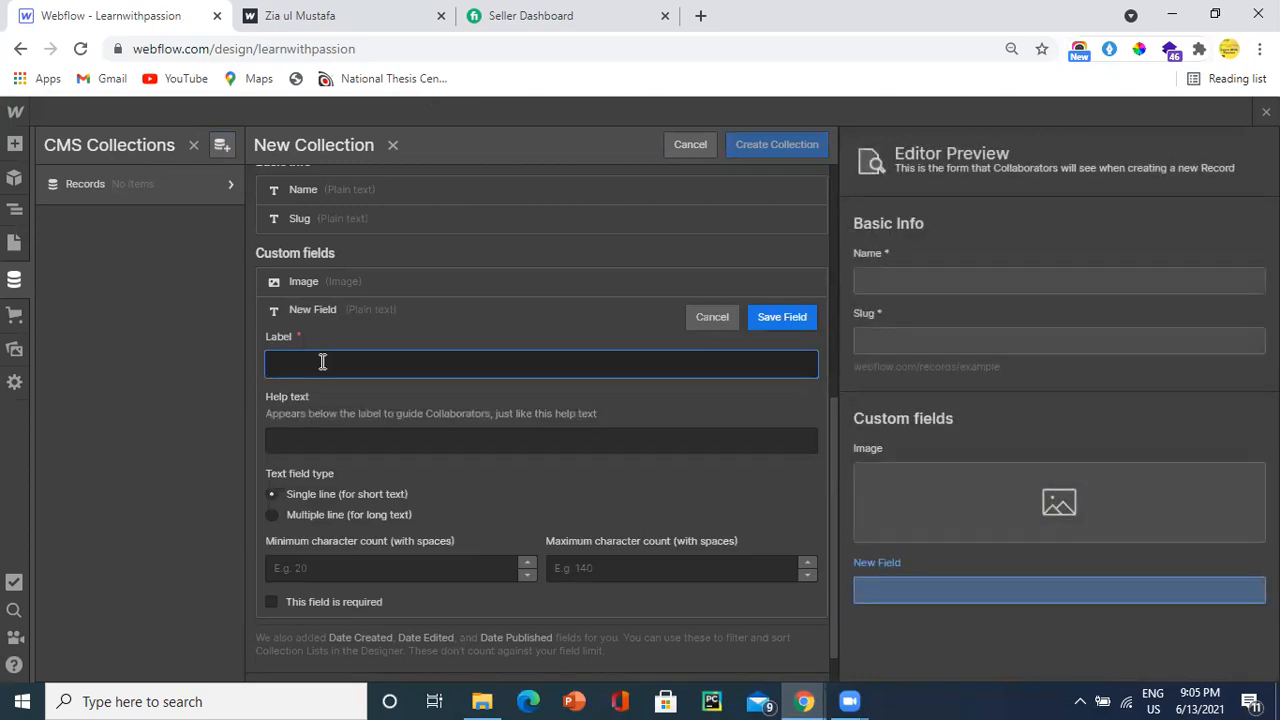
pyautogui.write('Record Title')
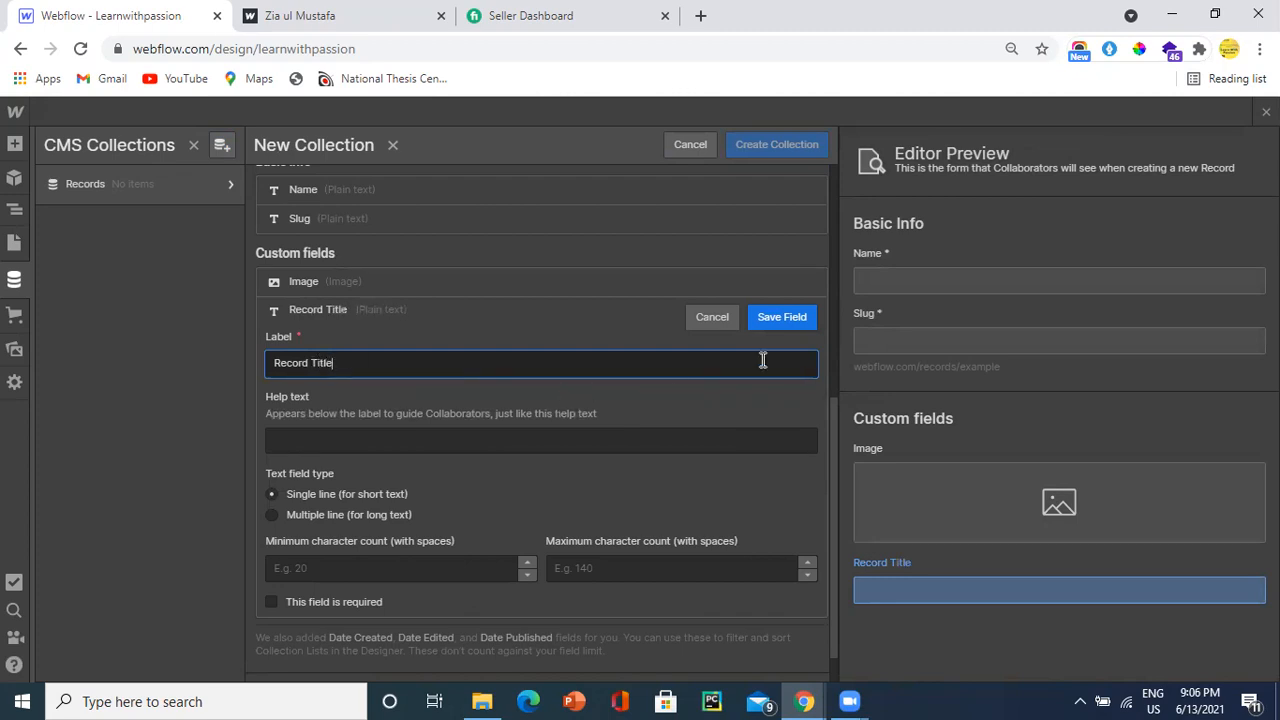
pyautogui.click(771, 317)
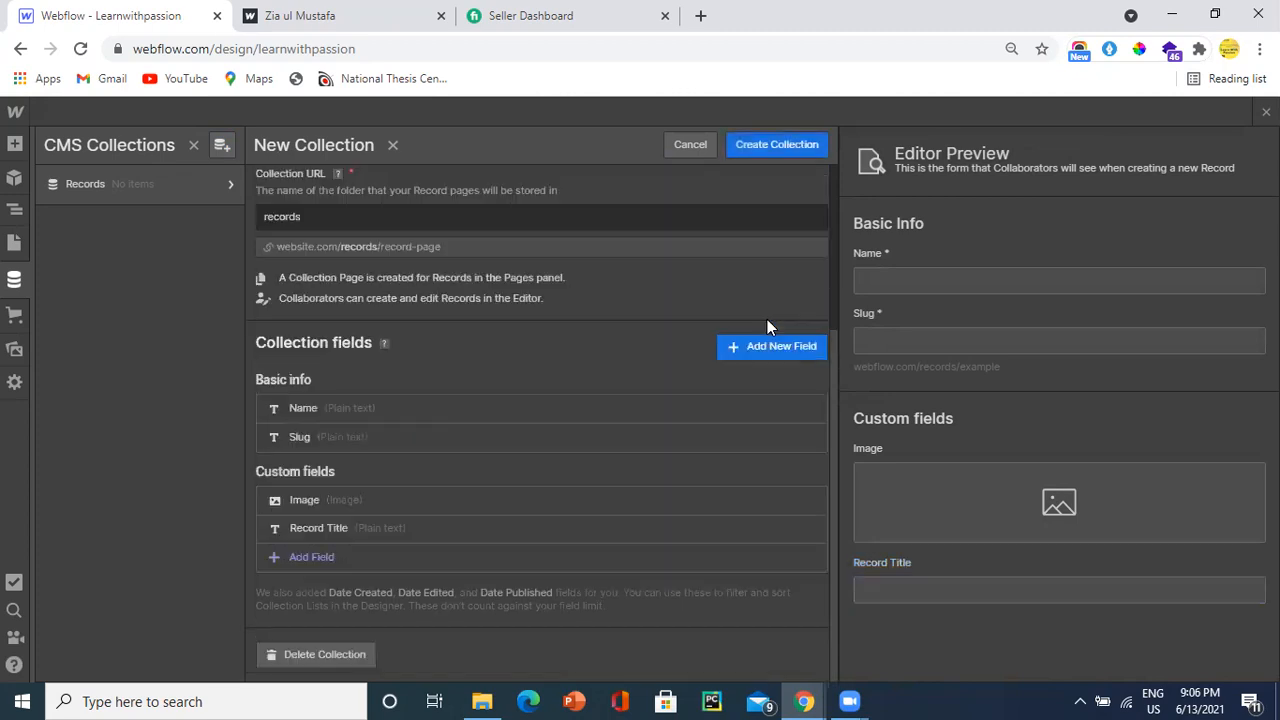
# Step: Add a plain text custom field labelled "Record Description" and create the Records collection
pyautogui.click(337, 557)
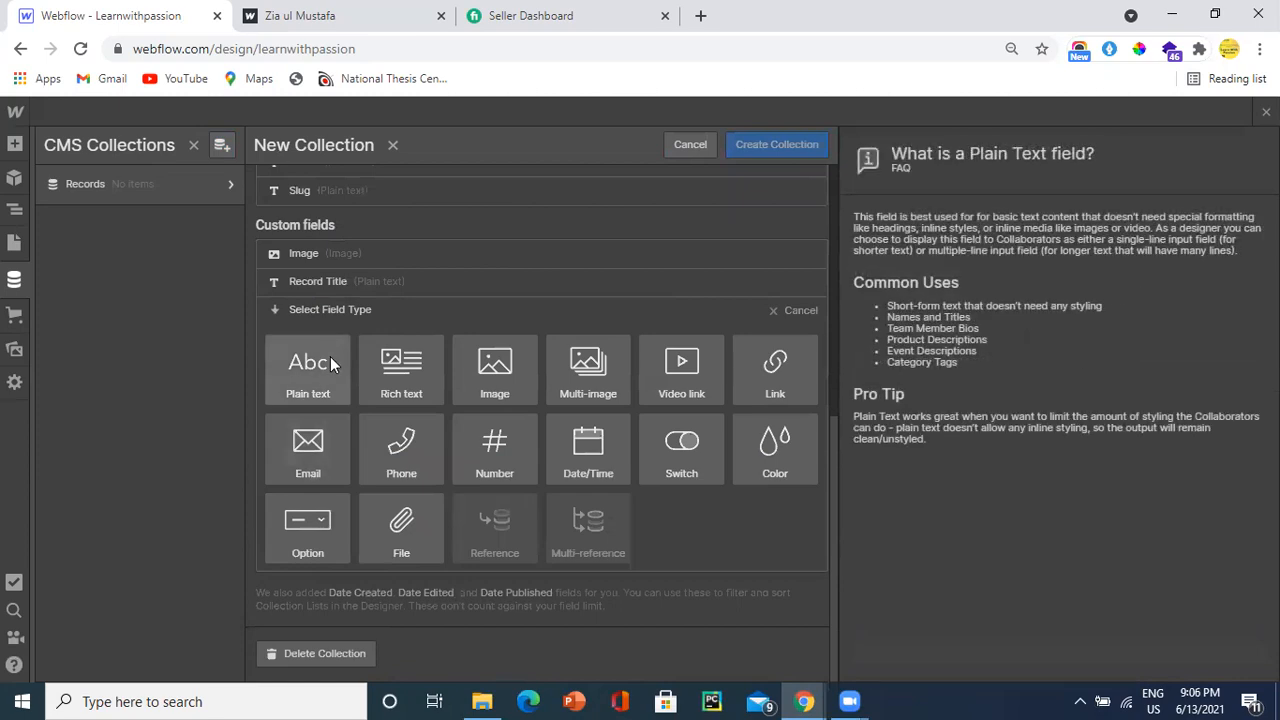
pyautogui.click(330, 362)
pyautogui.write('Record Description')
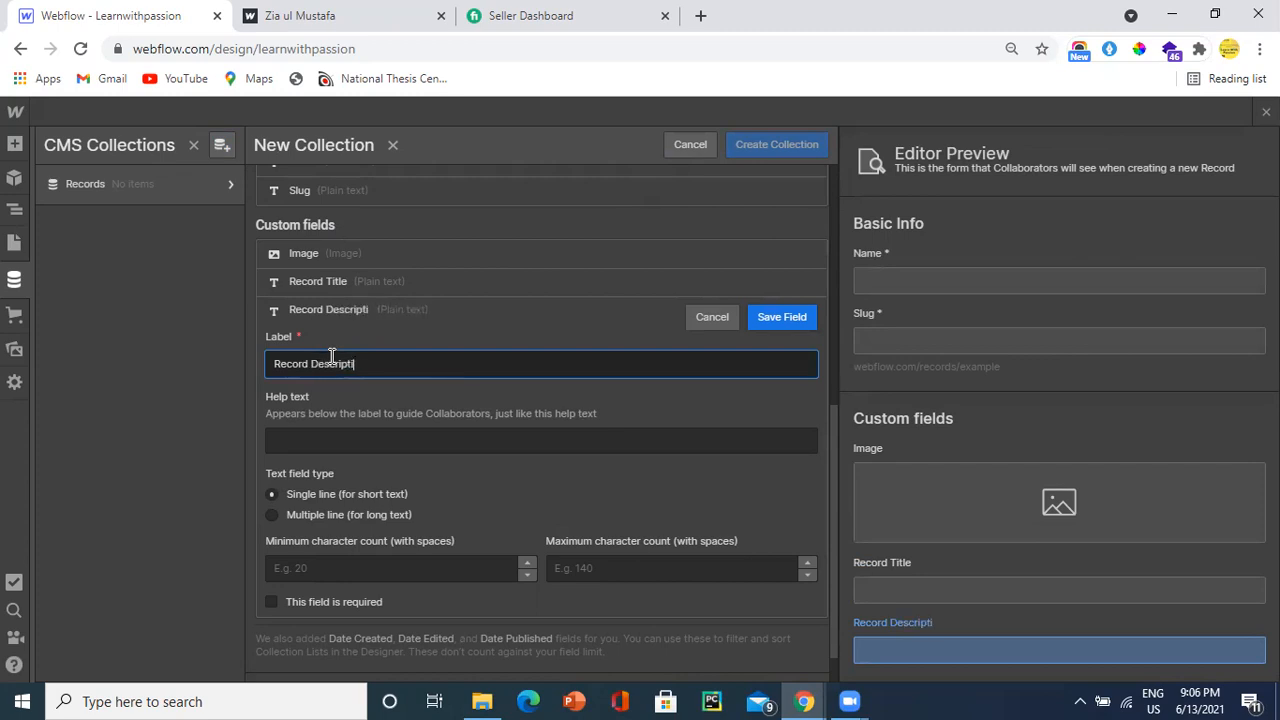
pyautogui.click(769, 318)
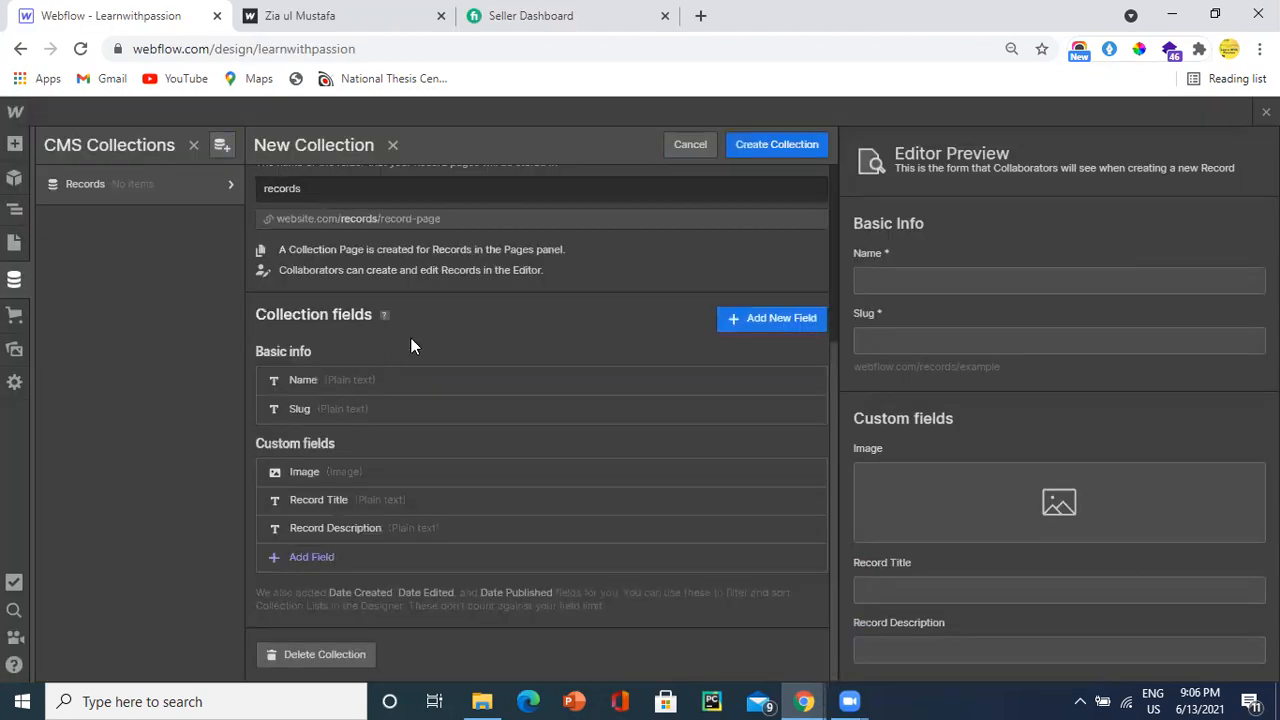
pyautogui.click(780, 143)
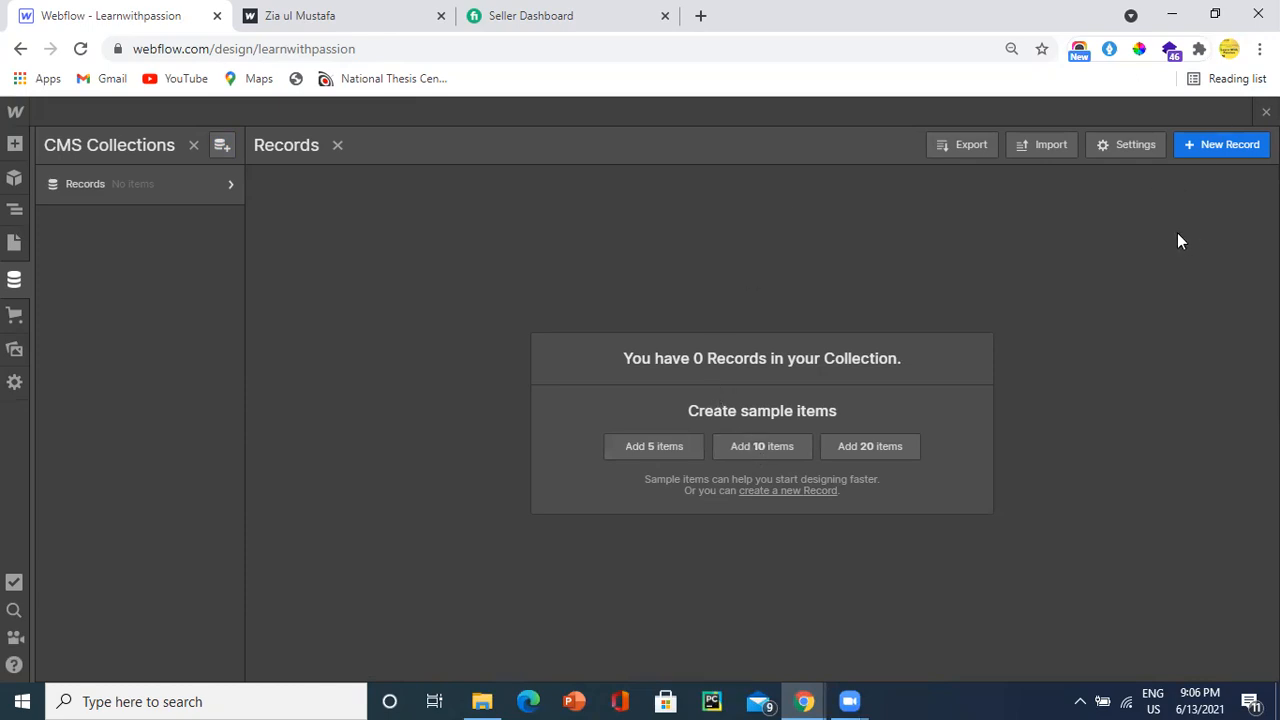
# Step: Start a new record named "Record 1" and upload the 60c3f9dc8745561d715c5639 PNG from Downloads as its image
pyautogui.click(1213, 145)
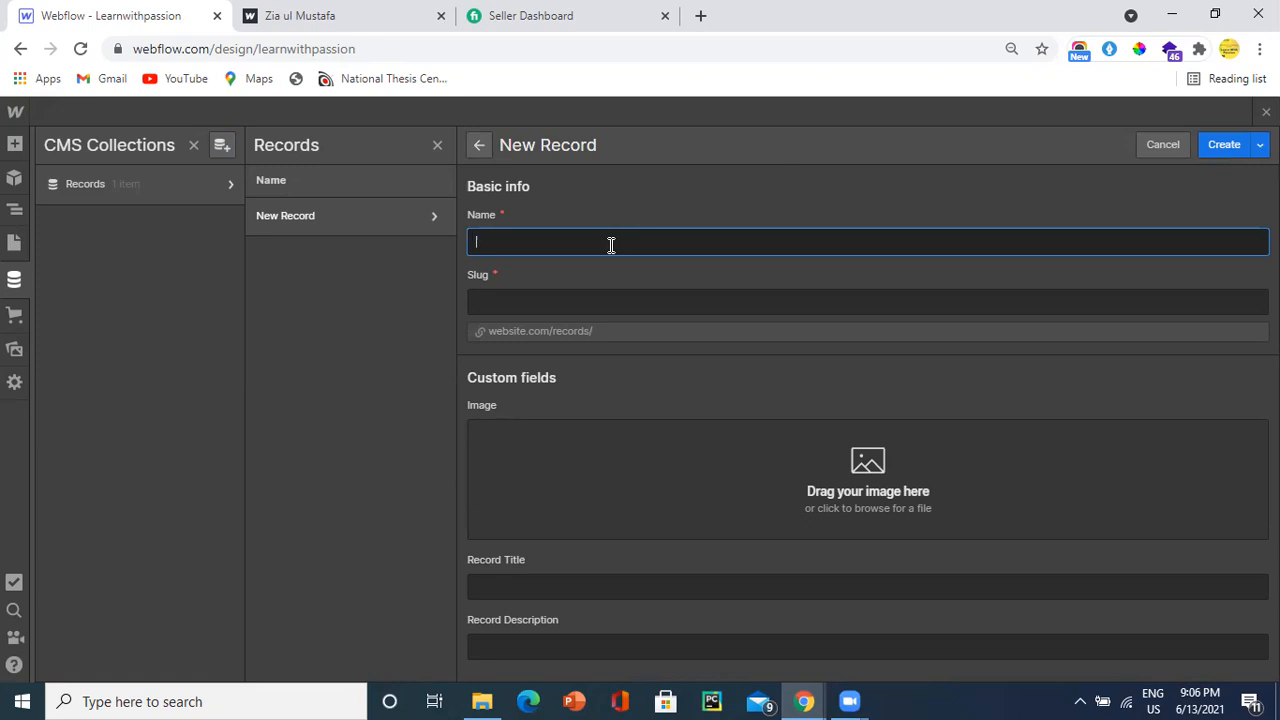
pyautogui.write('Record 1')
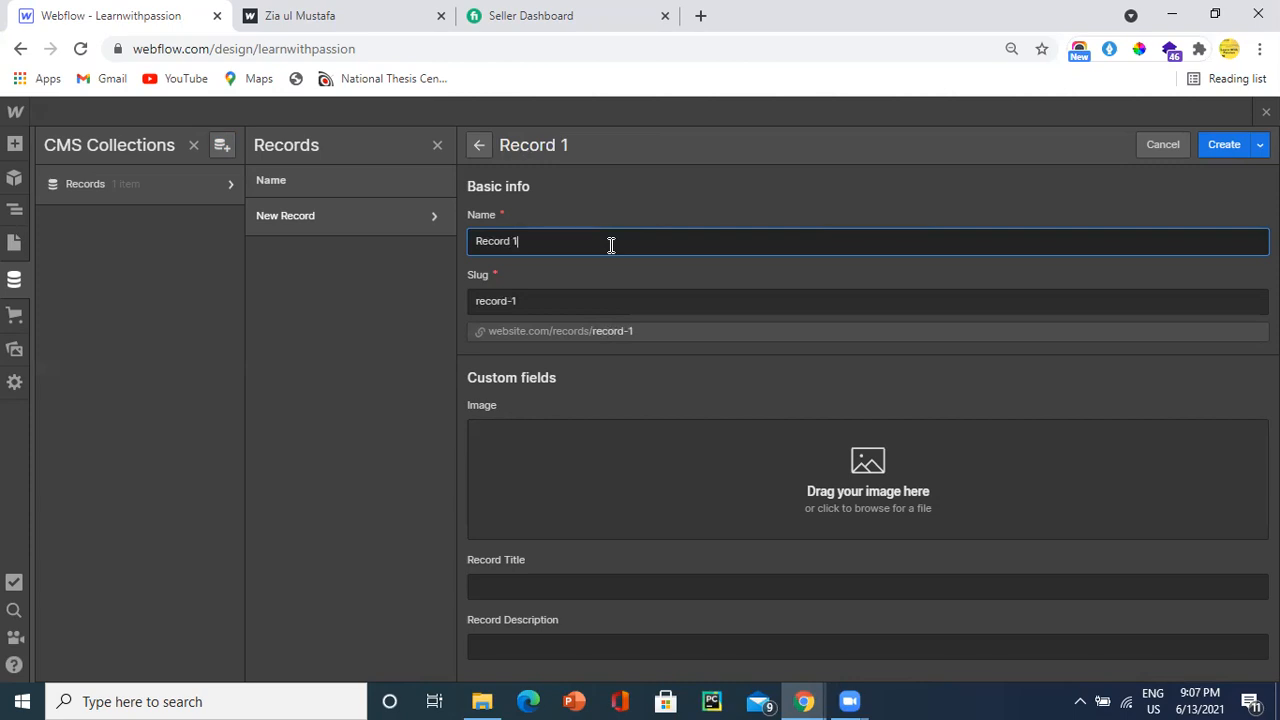
pyautogui.click(605, 460)
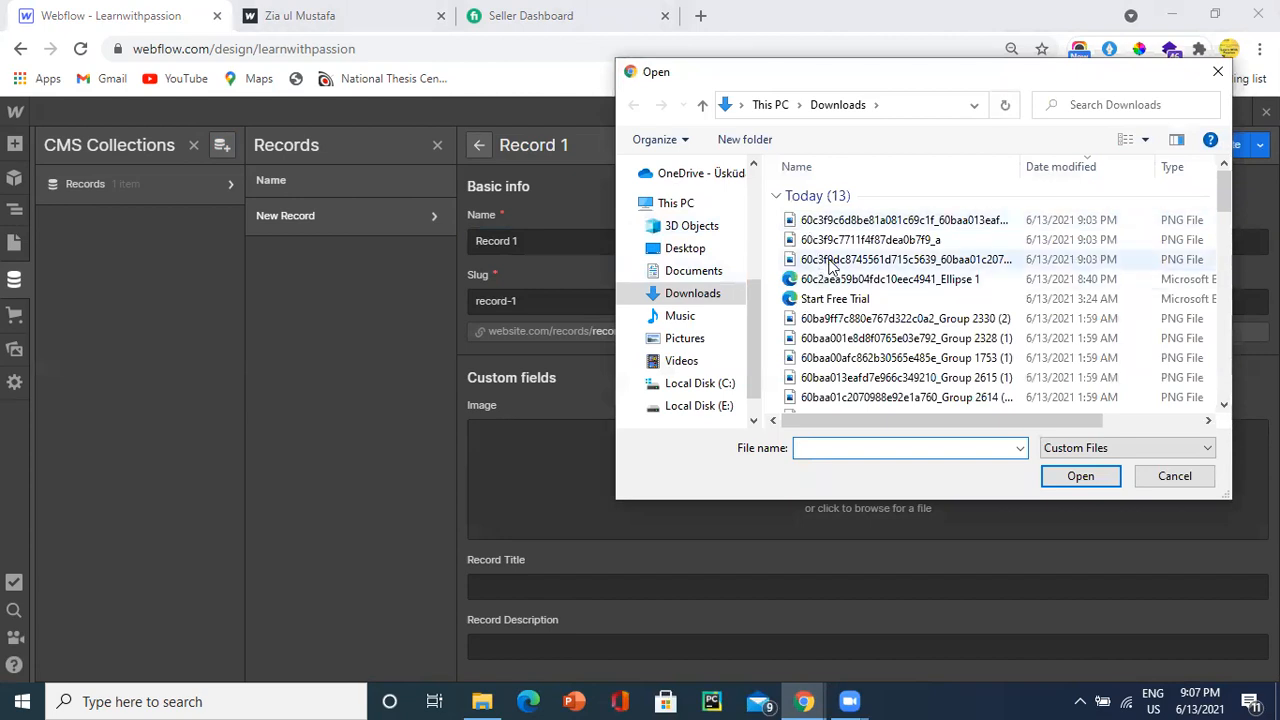
pyautogui.click(829, 262)
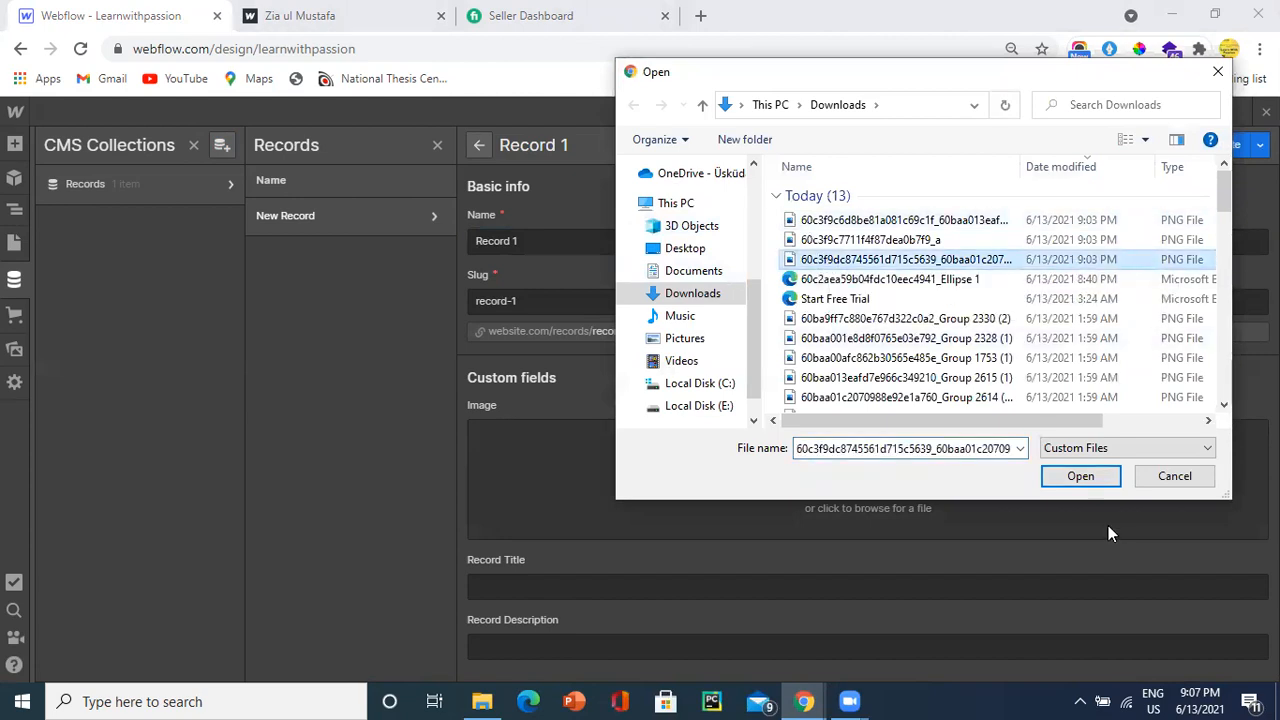
pyautogui.click(1078, 476)
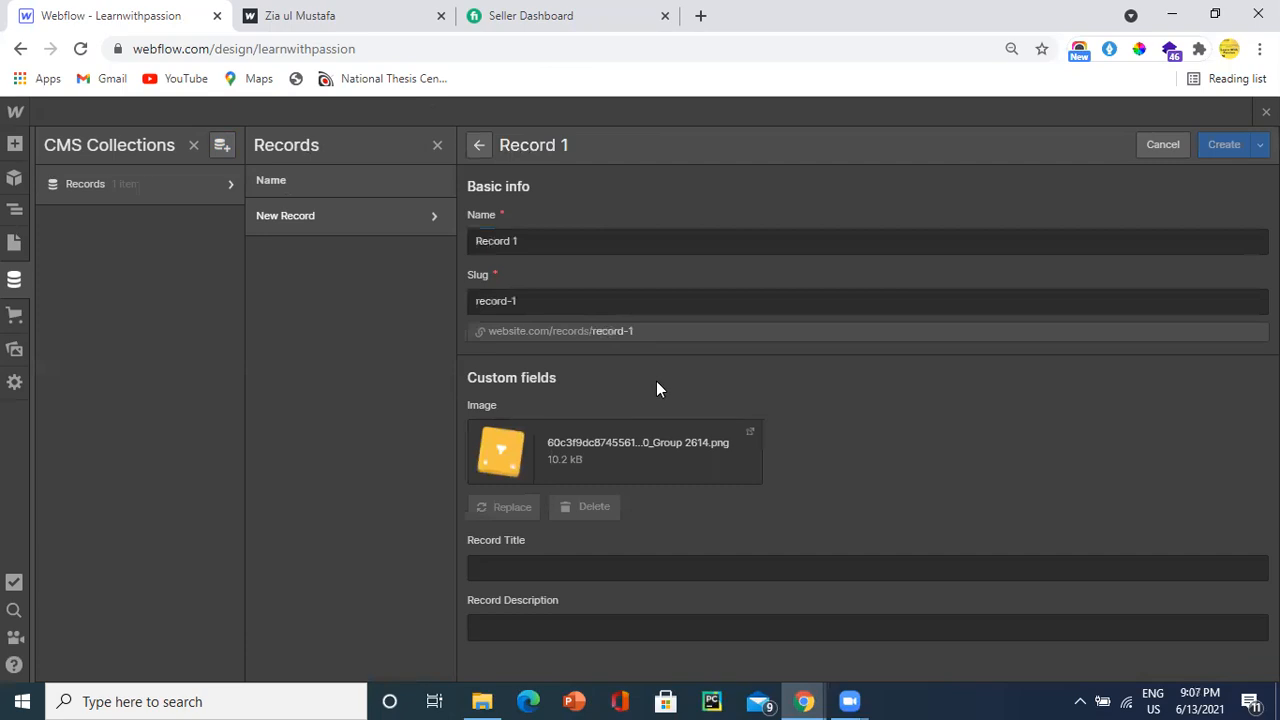
# Step: Switch to the Task Managements browser window and open workiom-website.webflow.io/task-managements in a second tab
pyautogui.click(637, 564)
pyautogui.hotkey('alt', 'Tab')
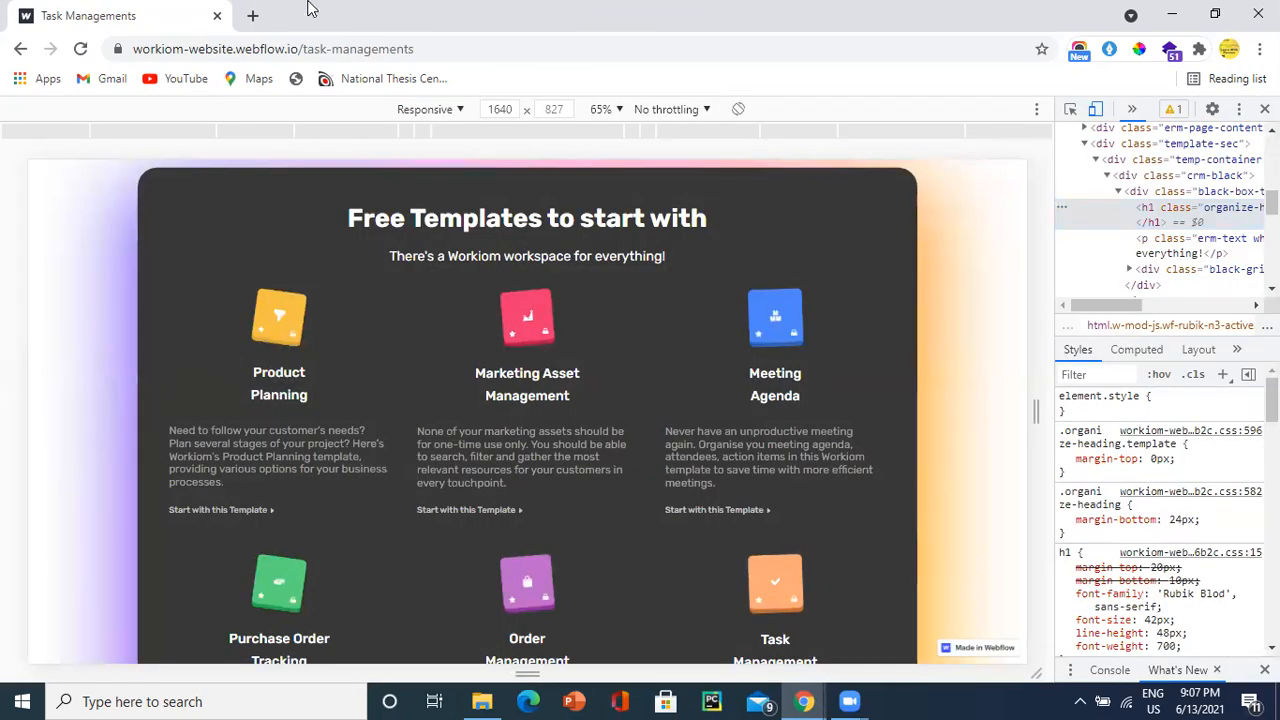
pyautogui.click(268, 48)
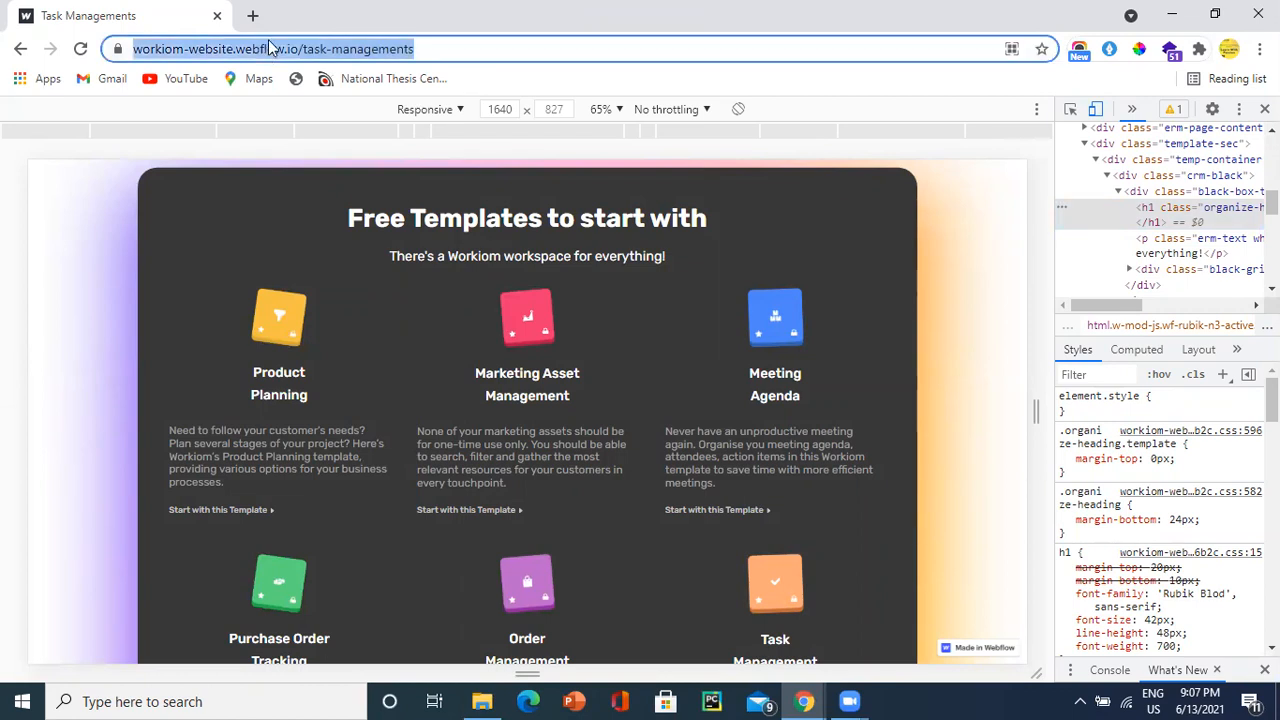
pyautogui.hotkey('ctrl', 'c')
pyautogui.click(252, 16)
pyautogui.hotkey('ctrl', 'v')
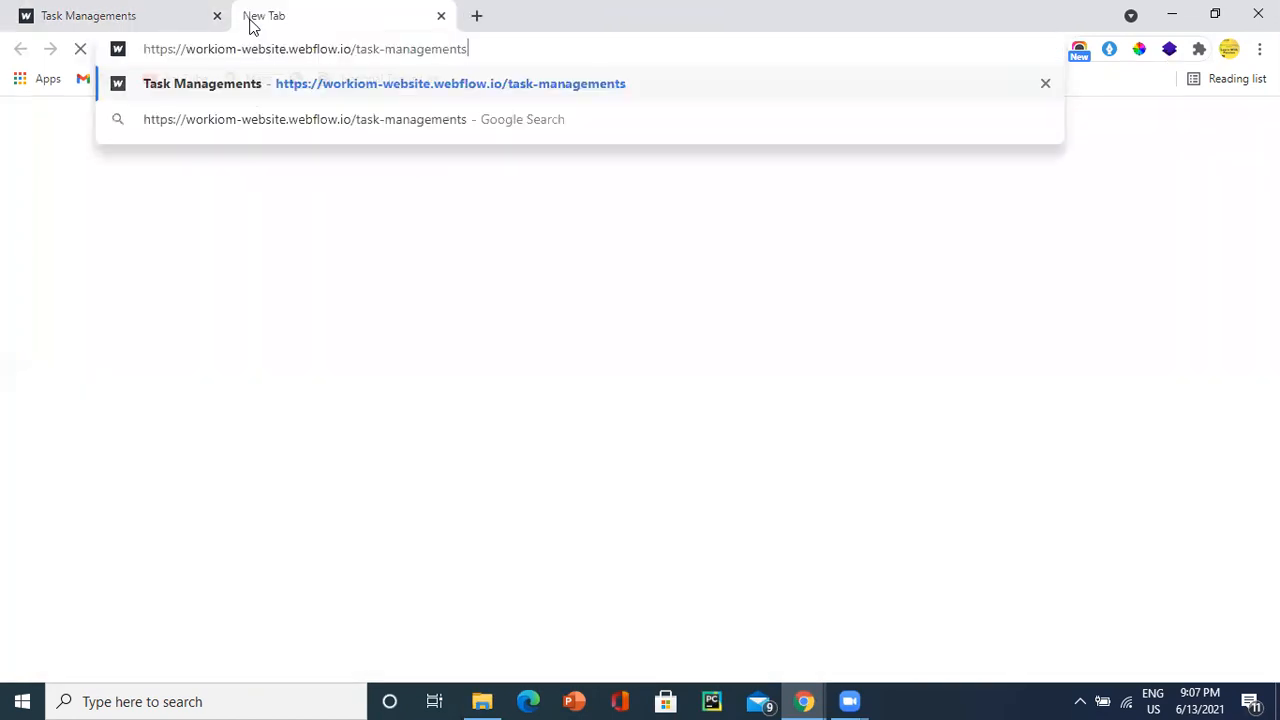
pyautogui.press('Return')
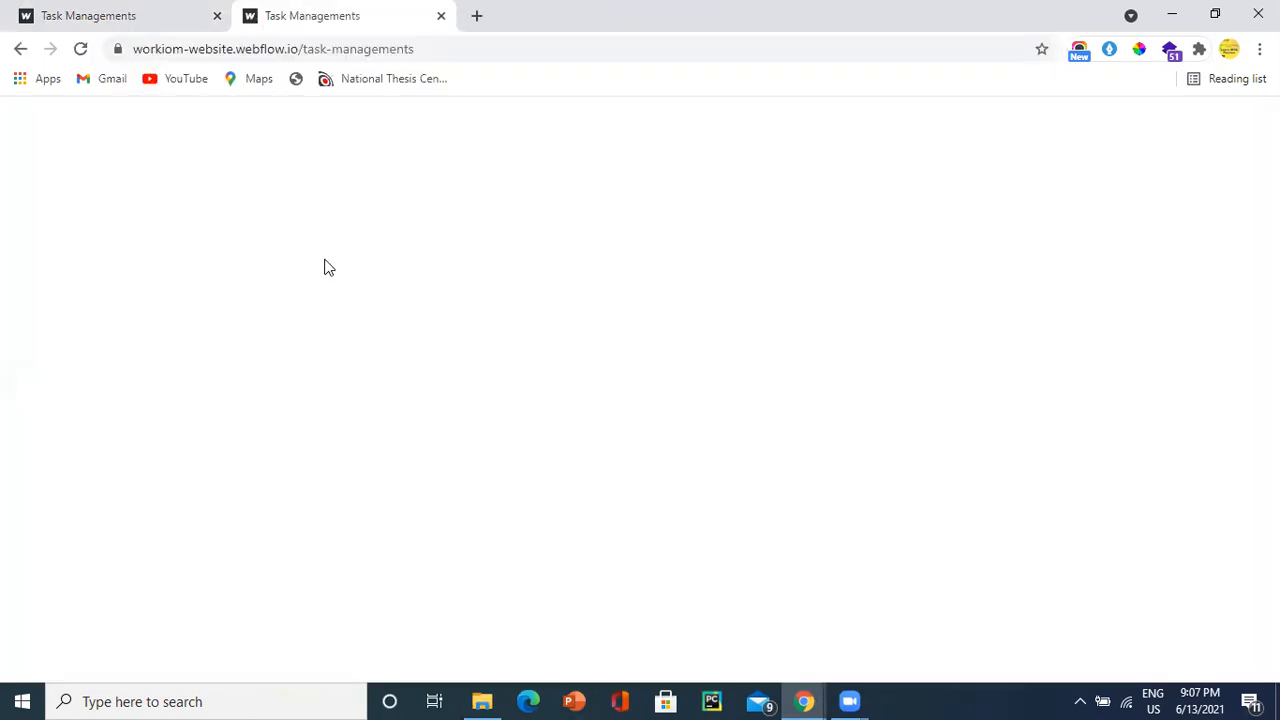
# Step: Copy the "Product Planning" heading from the page's Free Templates section into the record's Record Title field in Webflow
pyautogui.scroll(-10, 310, 240)
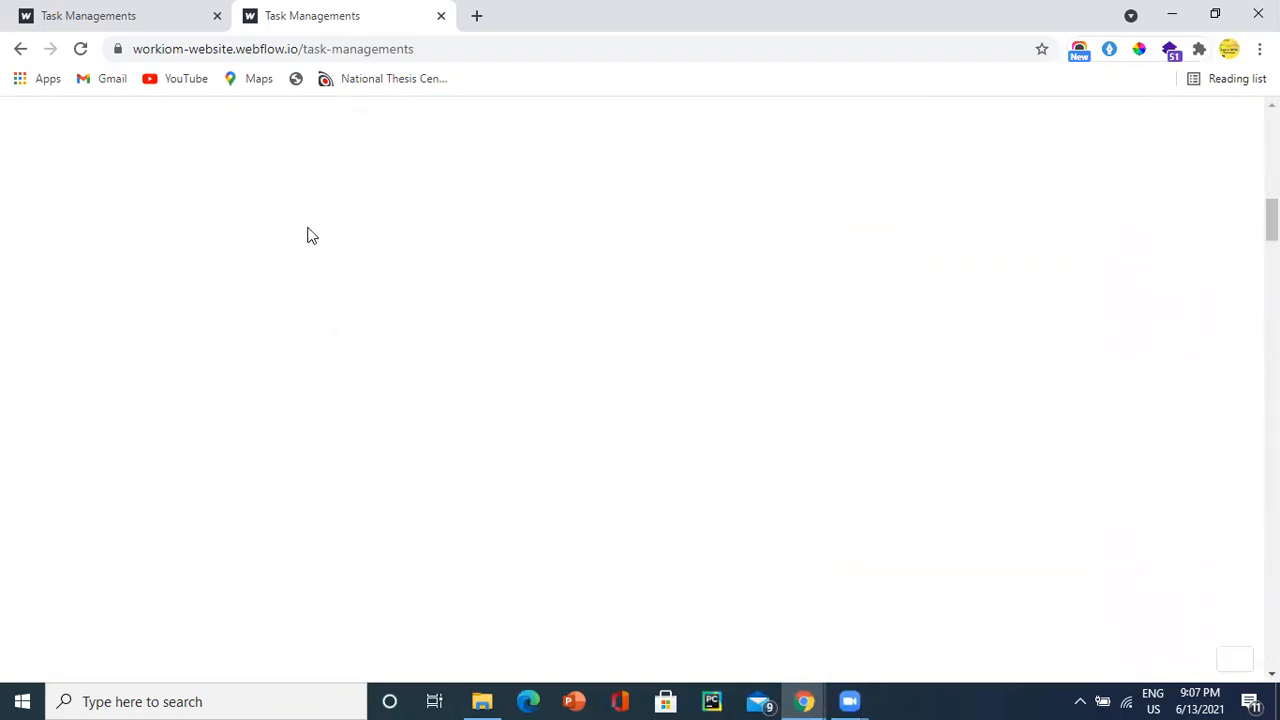
pyautogui.scroll(-15, 310, 236)
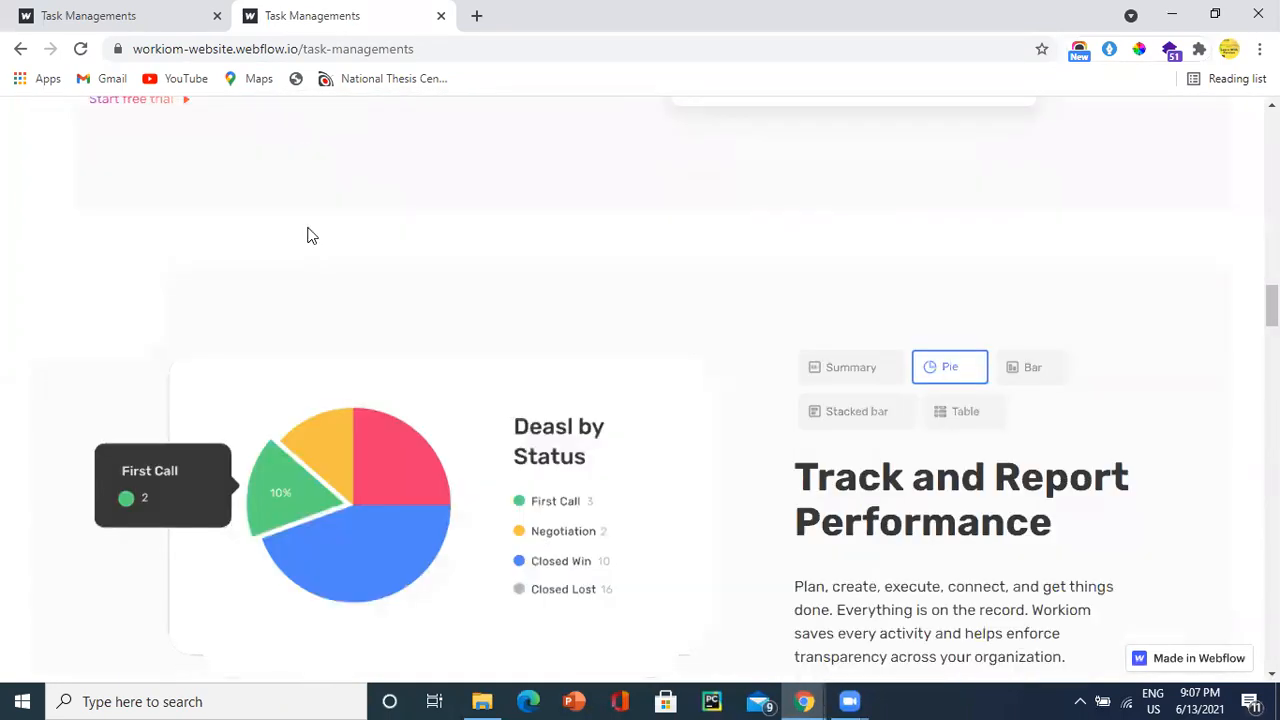
pyautogui.scroll(-2, 310, 236)
pyautogui.scroll(-12, 308, 235)
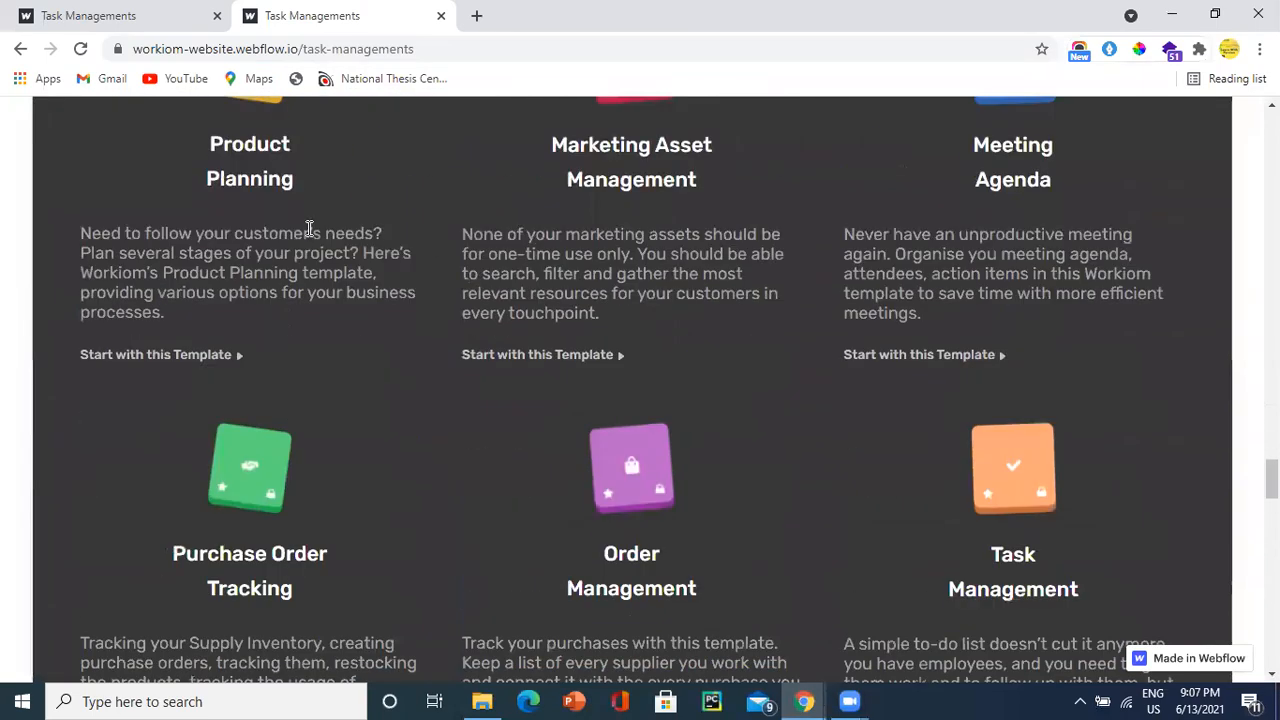
pyautogui.scroll(2, 268, 337)
pyautogui.doubleClick(268, 337)
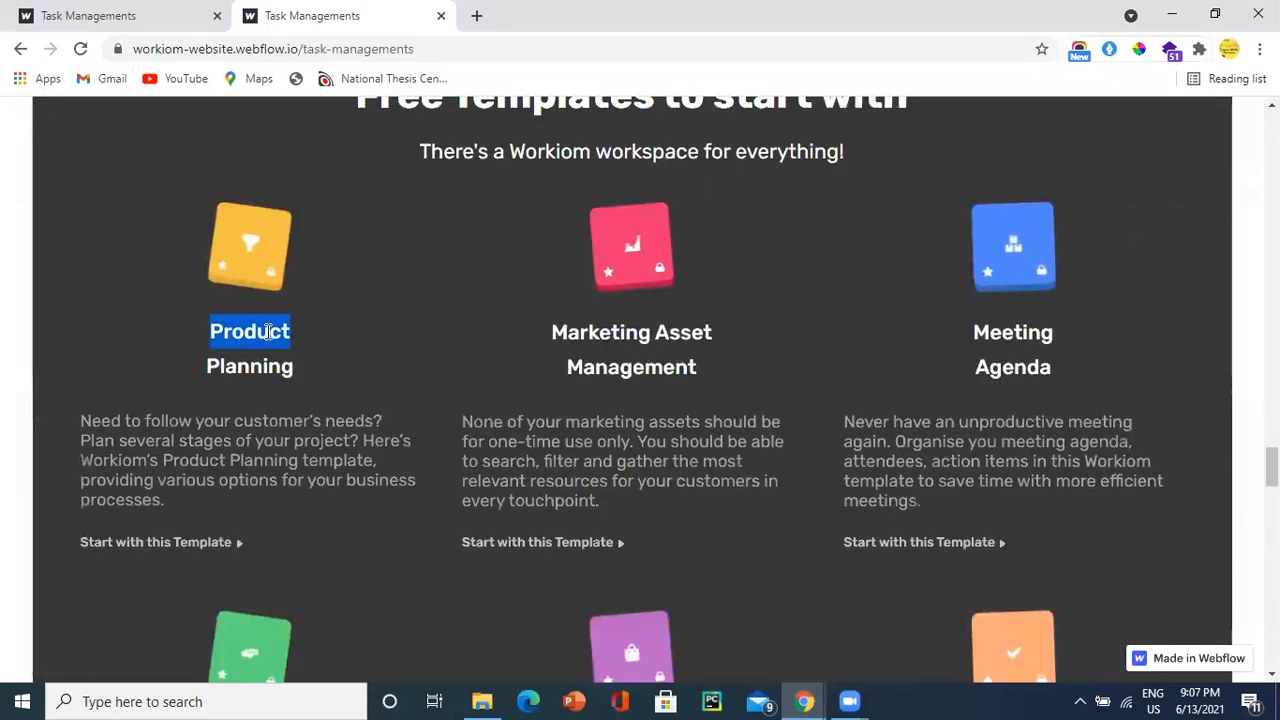
pyautogui.hotkey('ctrl', 'a')
pyautogui.click(189, 317)
pyautogui.moveTo(189, 317); pyautogui.dragTo(215, 333)
pyautogui.click(296, 369)
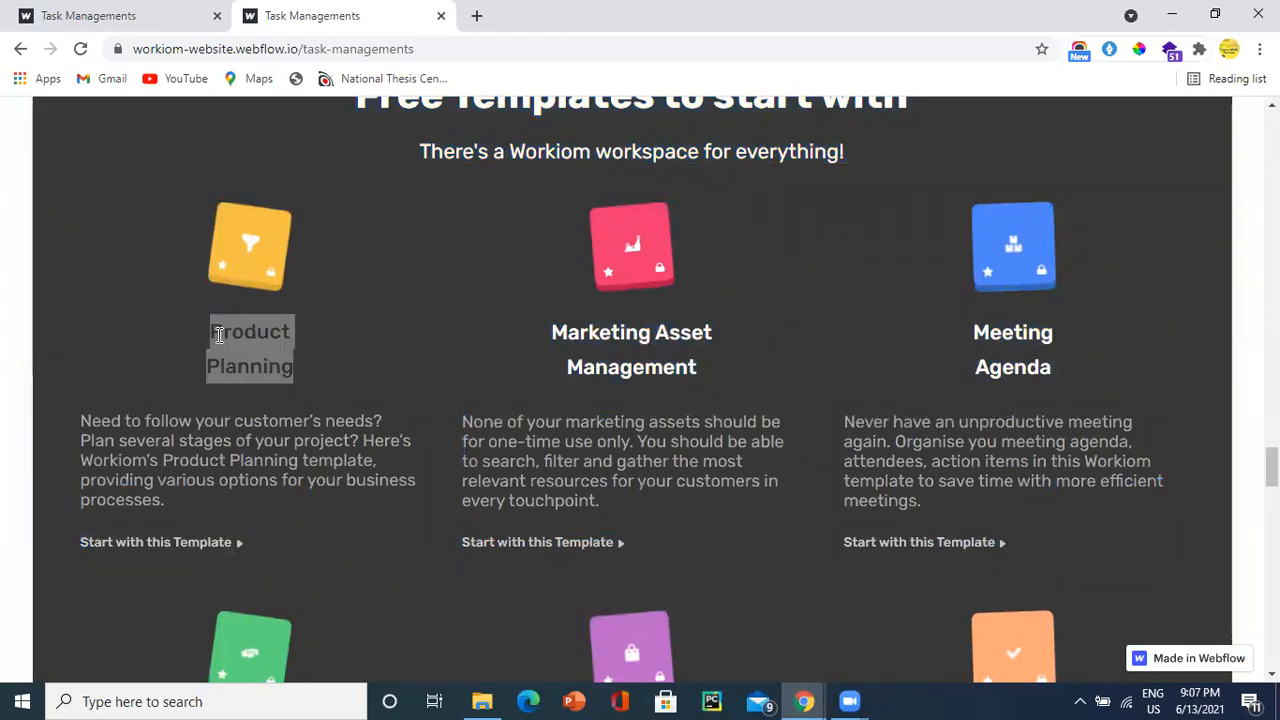
pyautogui.hotkey('alt', 'Tab')
pyautogui.hotkey('ctrl', 'v')
# Step: Copy the Product Planning description from the Workiom page into the Record Description field and create the record
pyautogui.hotkey('alt', 'Tab')
pyautogui.click(318, 441)
pyautogui.tripleClick(318, 441)
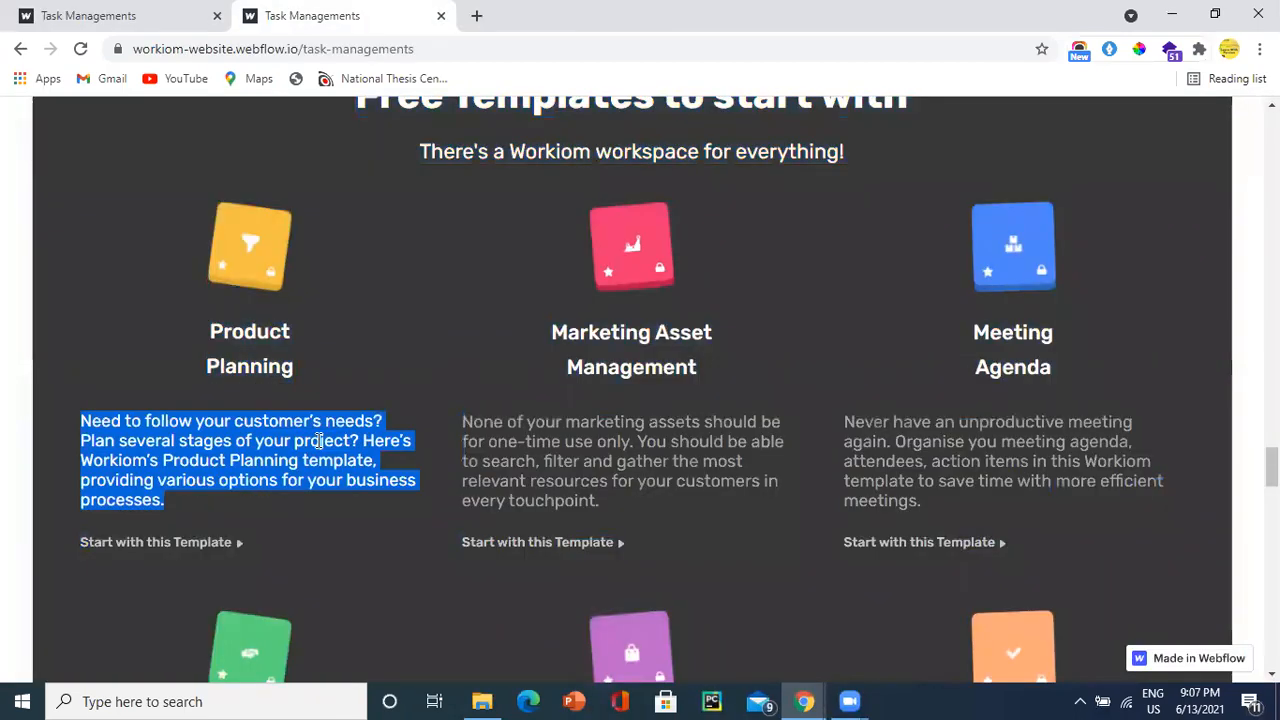
pyautogui.hotkey('alt', 'Tab')
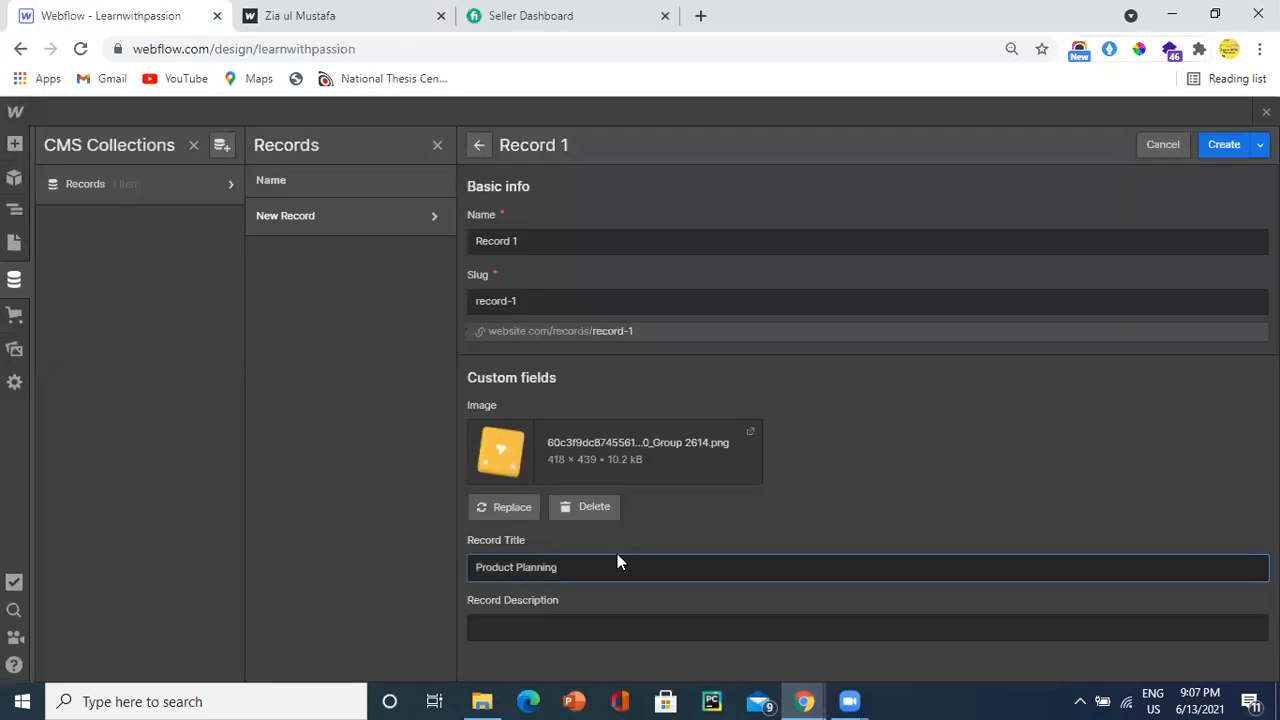
pyautogui.click(609, 620)
pyautogui.hotkey('ctrl', 'v')
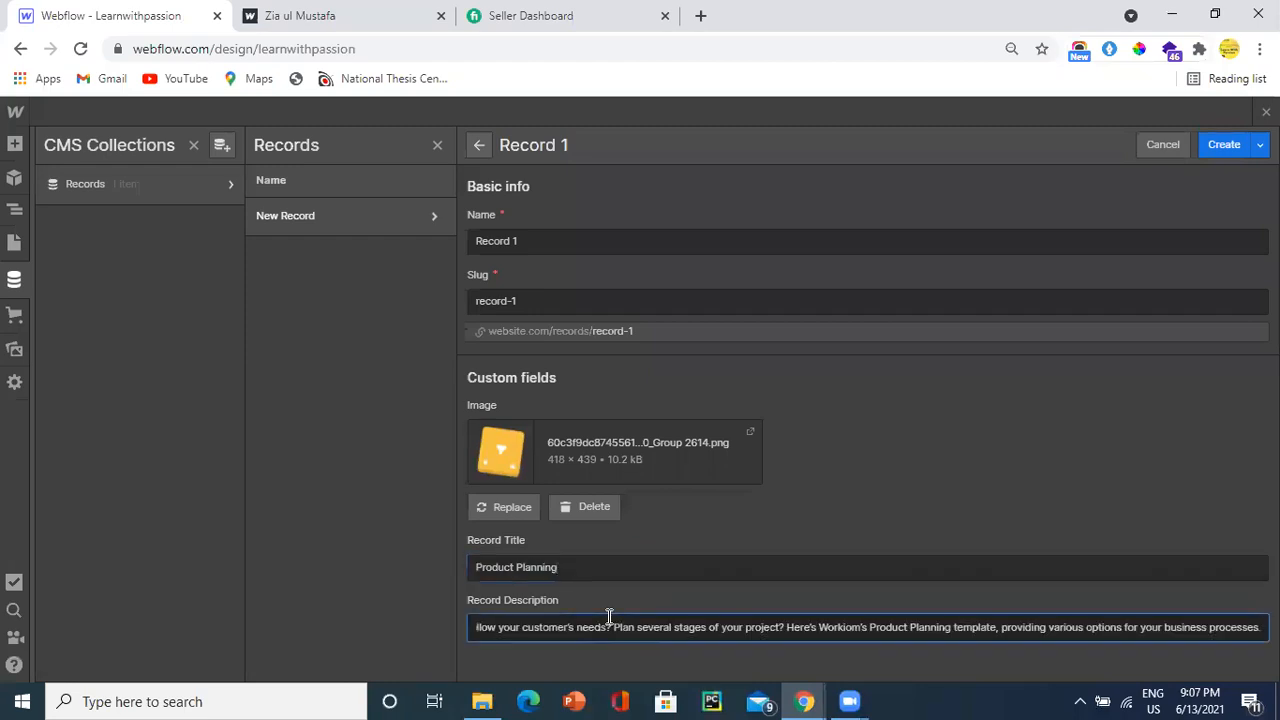
pyautogui.click(1222, 147)
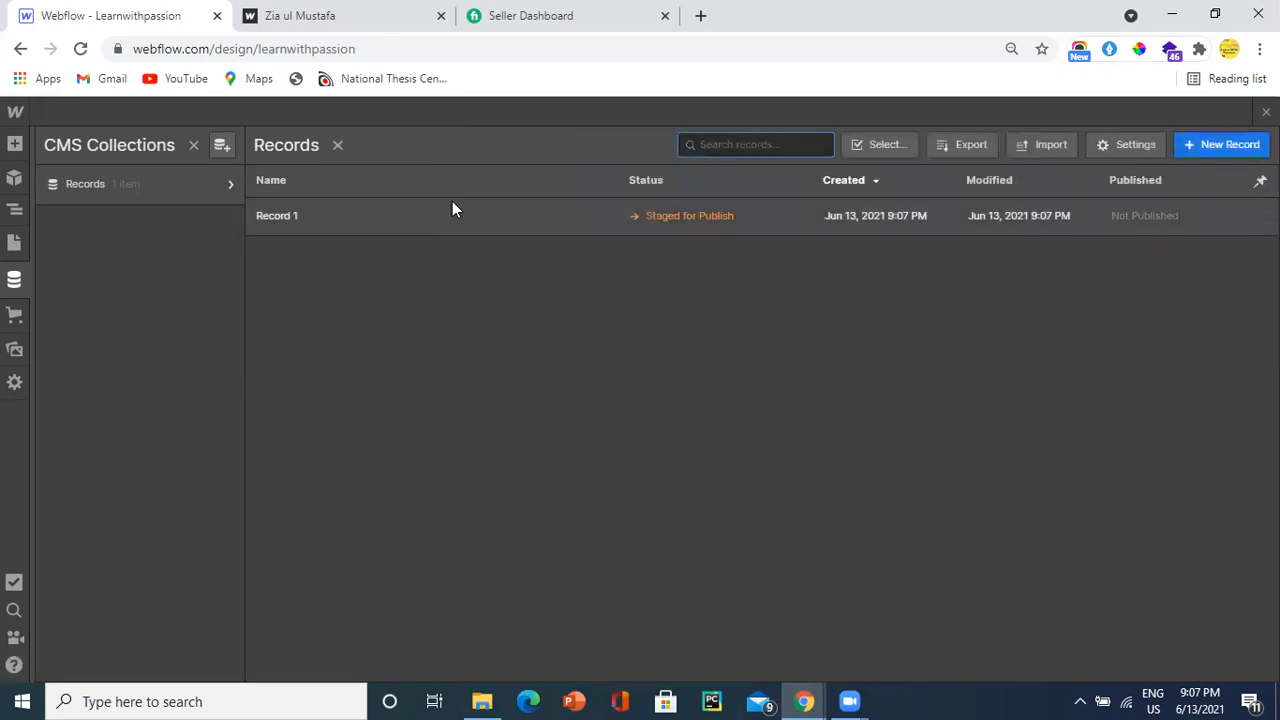
# Step: Leave the CMS collections, add a Section to the Home page body and give it the class "Records Section"
pyautogui.click(3, 280)
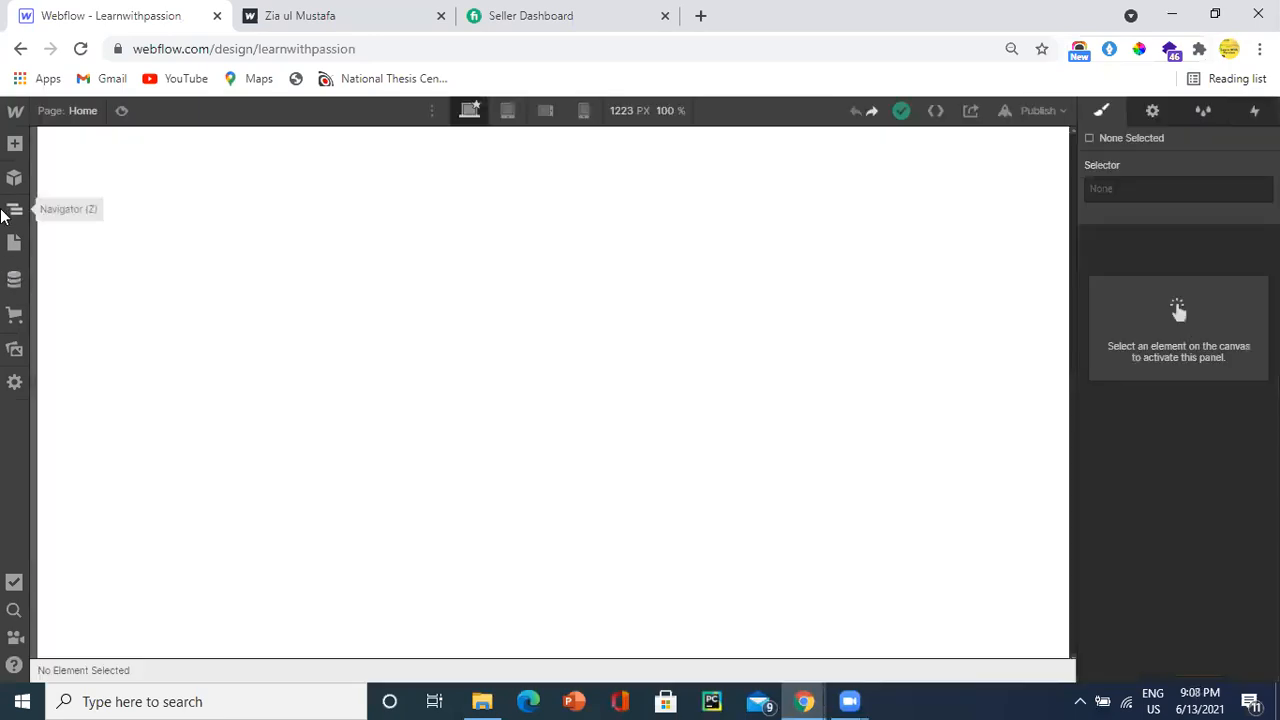
pyautogui.click(5, 211)
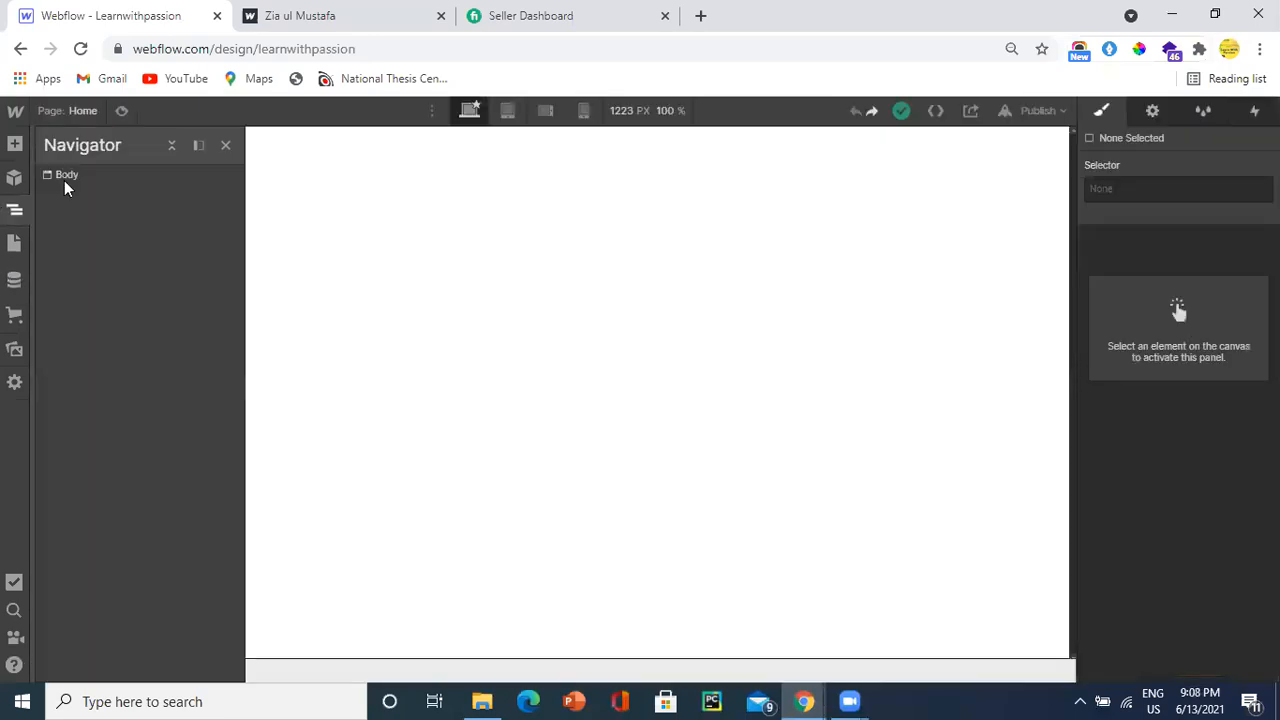
pyautogui.click(8, 148)
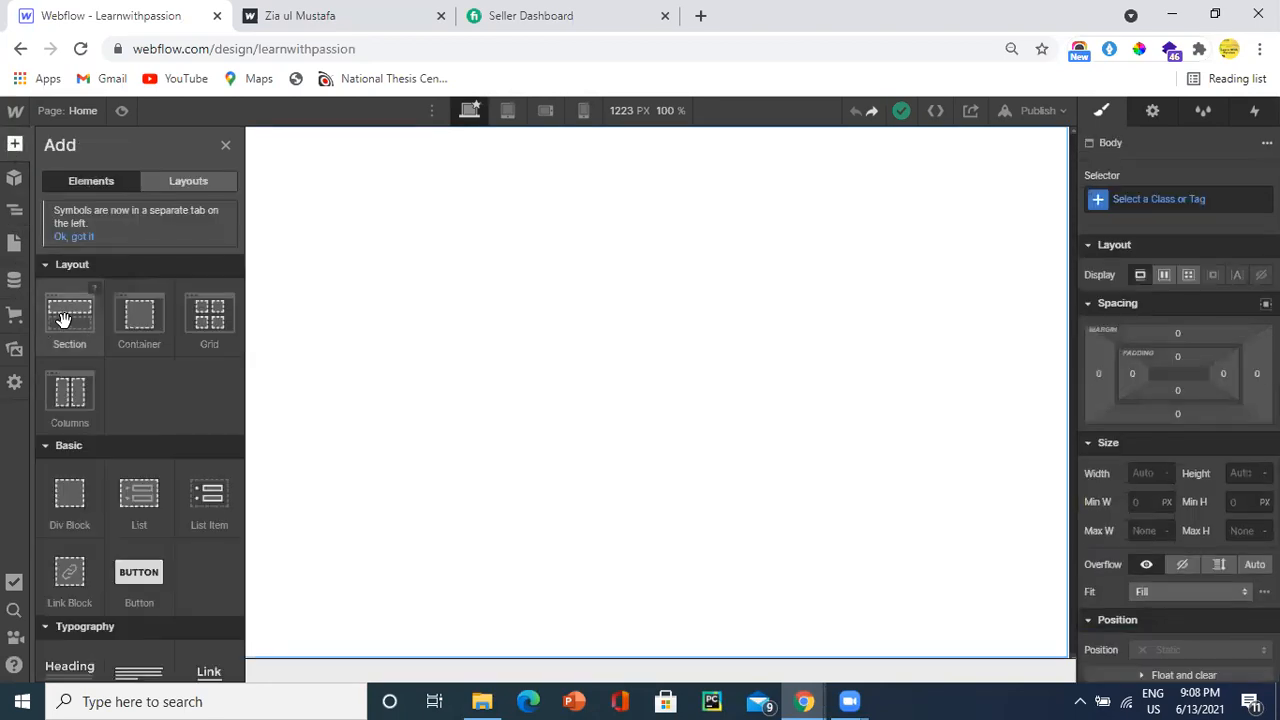
pyautogui.click(60, 316)
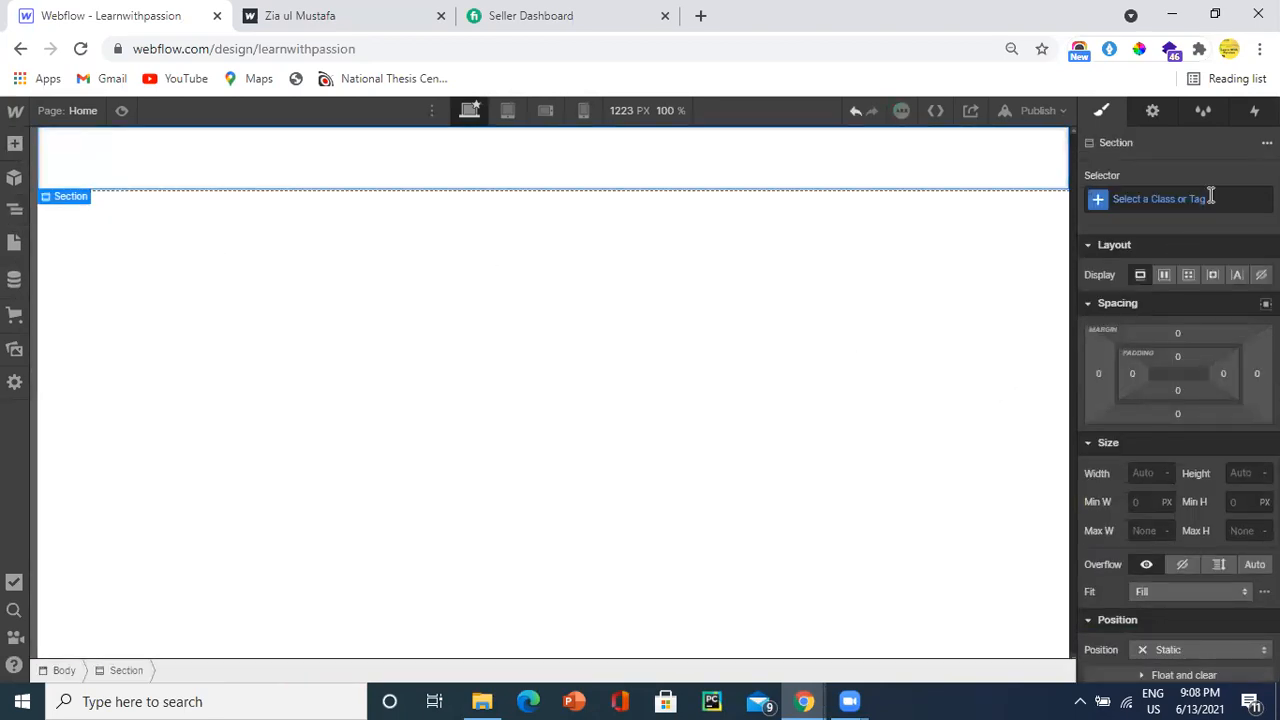
pyautogui.click(1199, 199)
pyautogui.write('Records Section')
pyautogui.press('Return')
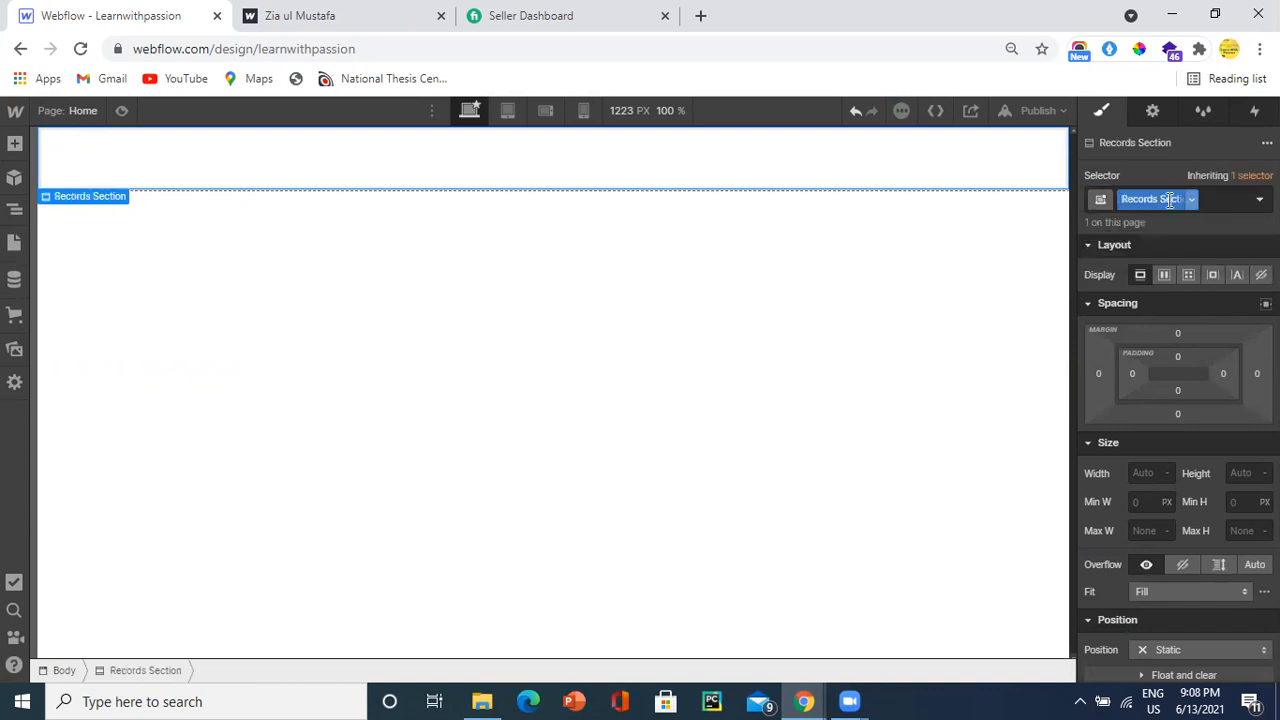
# Step: Place a Div Block inside the Records Section and give it the class "Records Container"
pyautogui.click(14, 144)
pyautogui.moveTo(51, 489); pyautogui.dragTo(982, 162)
pyautogui.click(1134, 200)
pyautogui.write('Records ')
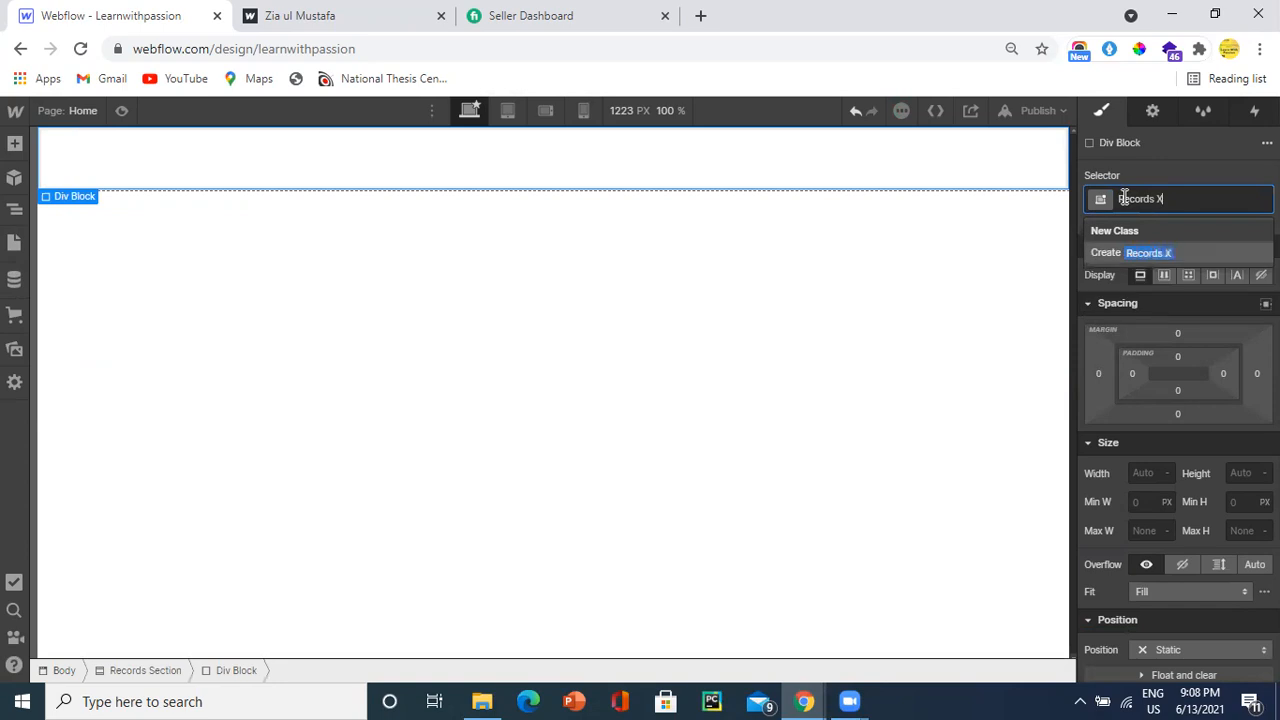
pyautogui.write('Container')
pyautogui.press('Return')
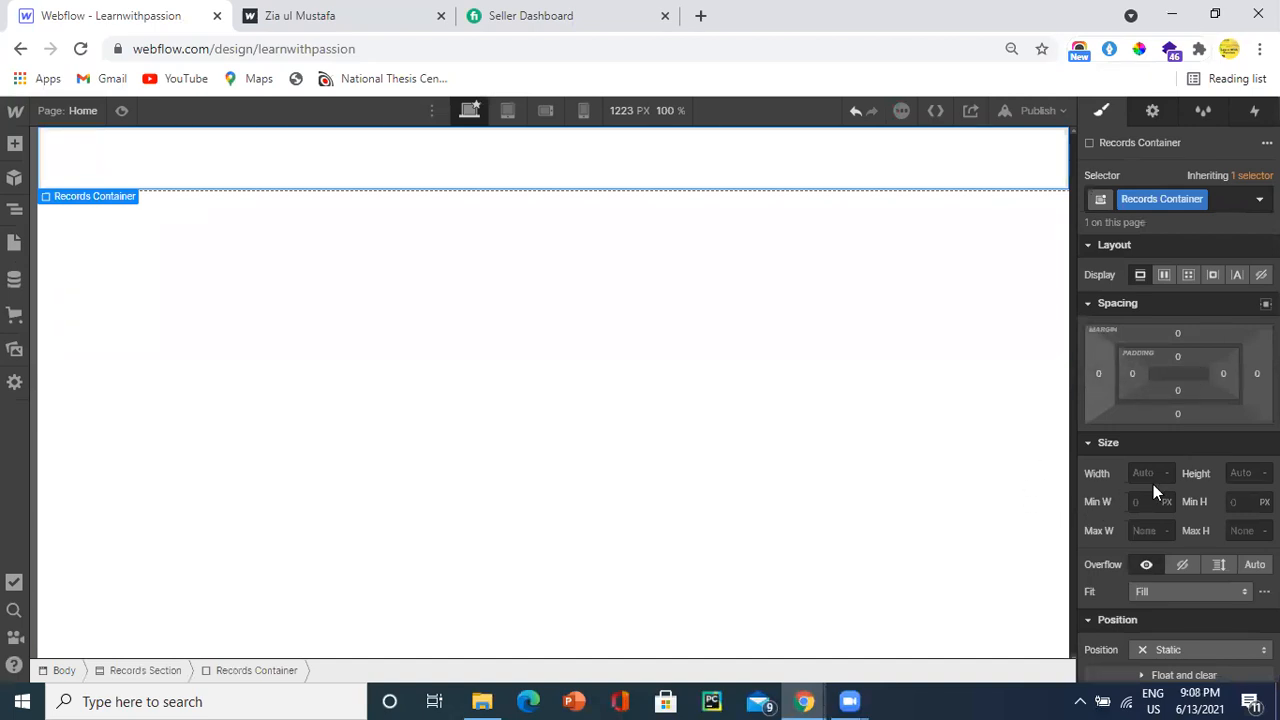
# Step: Set the Records Container's maximum width to 1280 px and its width to 100%
pyautogui.click(1138, 531)
pyautogui.write('1280')
pyautogui.click(1154, 476)
pyautogui.write('100%')
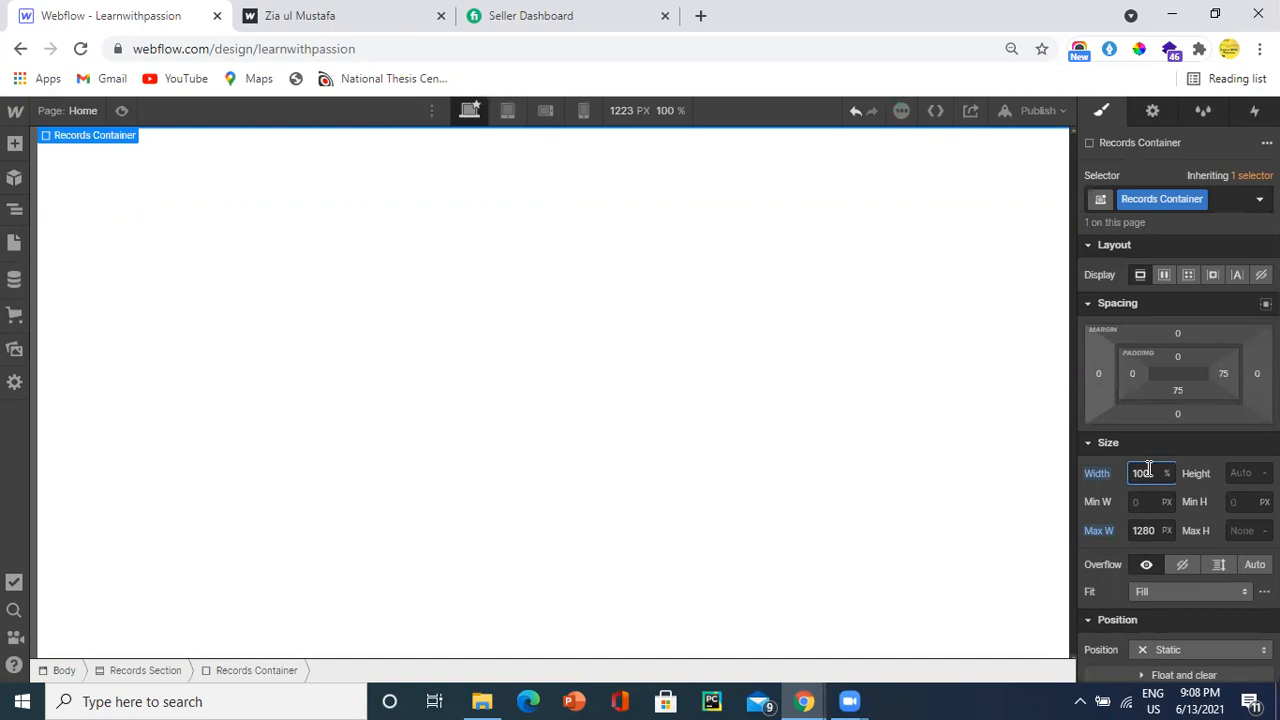
# Step: Set the Records Container's top and bottom padding to 100 px each
pyautogui.click(1179, 358)
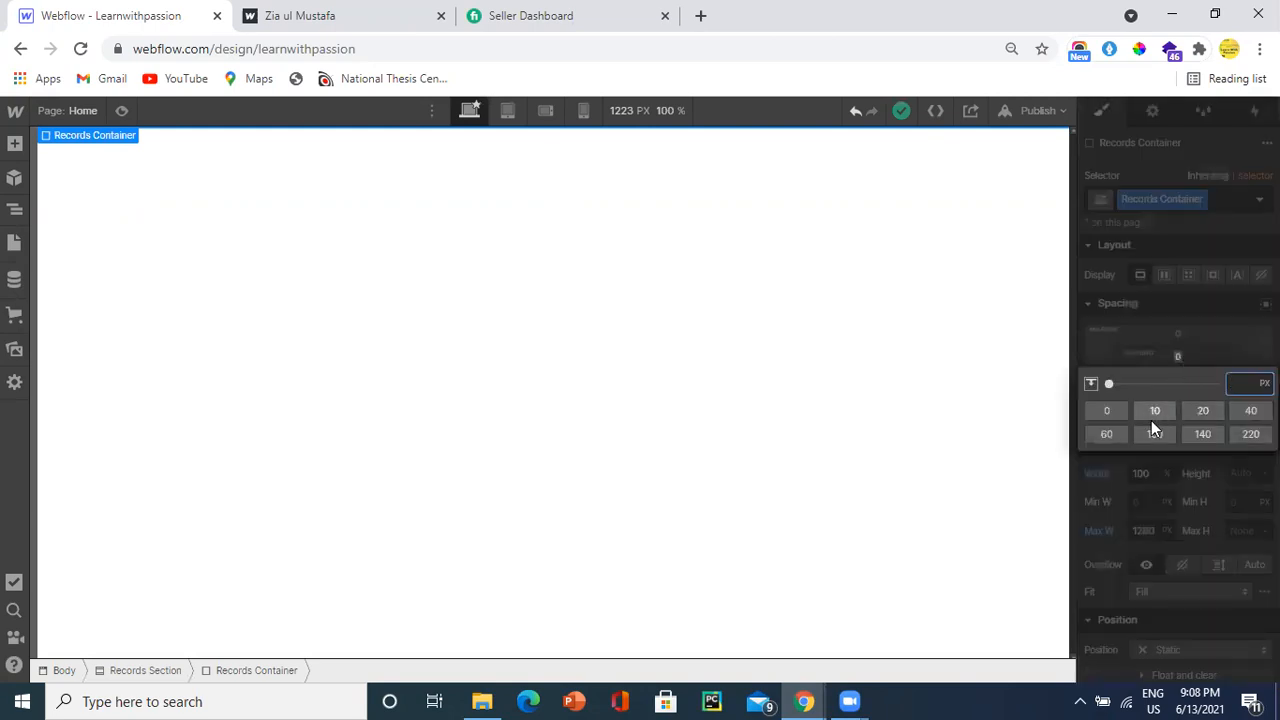
pyautogui.click(1108, 434)
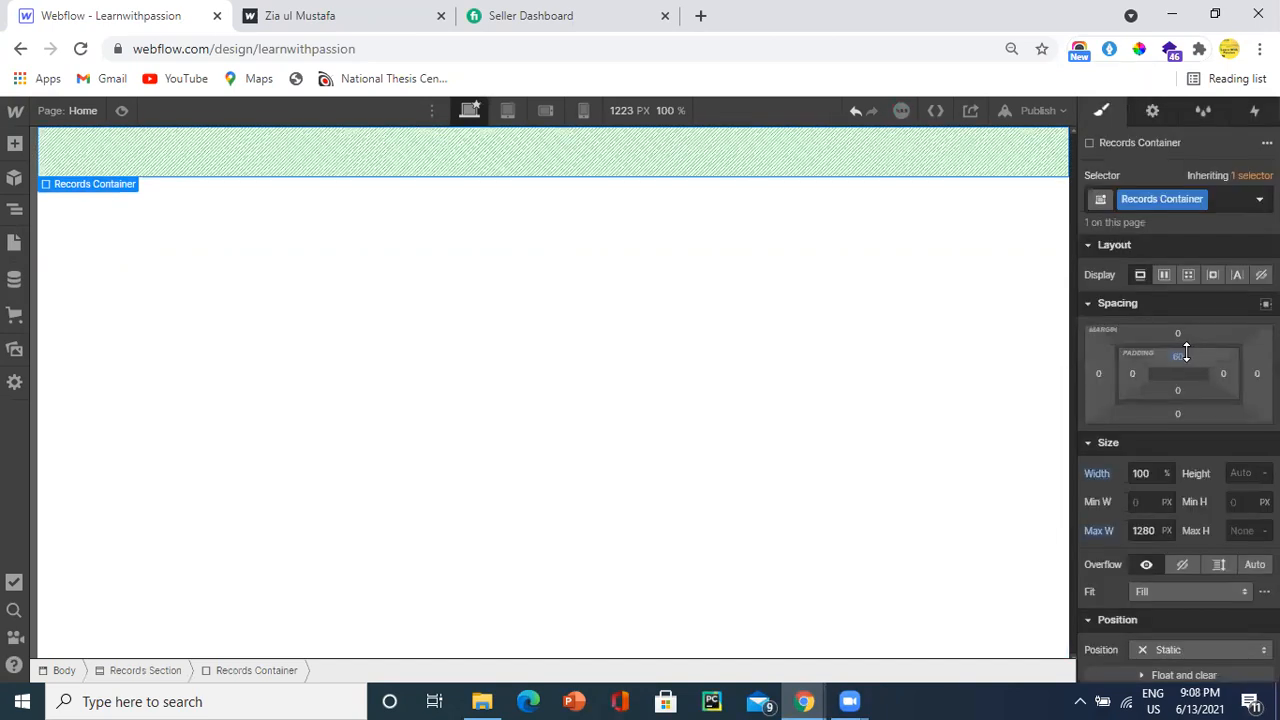
pyautogui.click(1180, 360)
pyautogui.click(1157, 434)
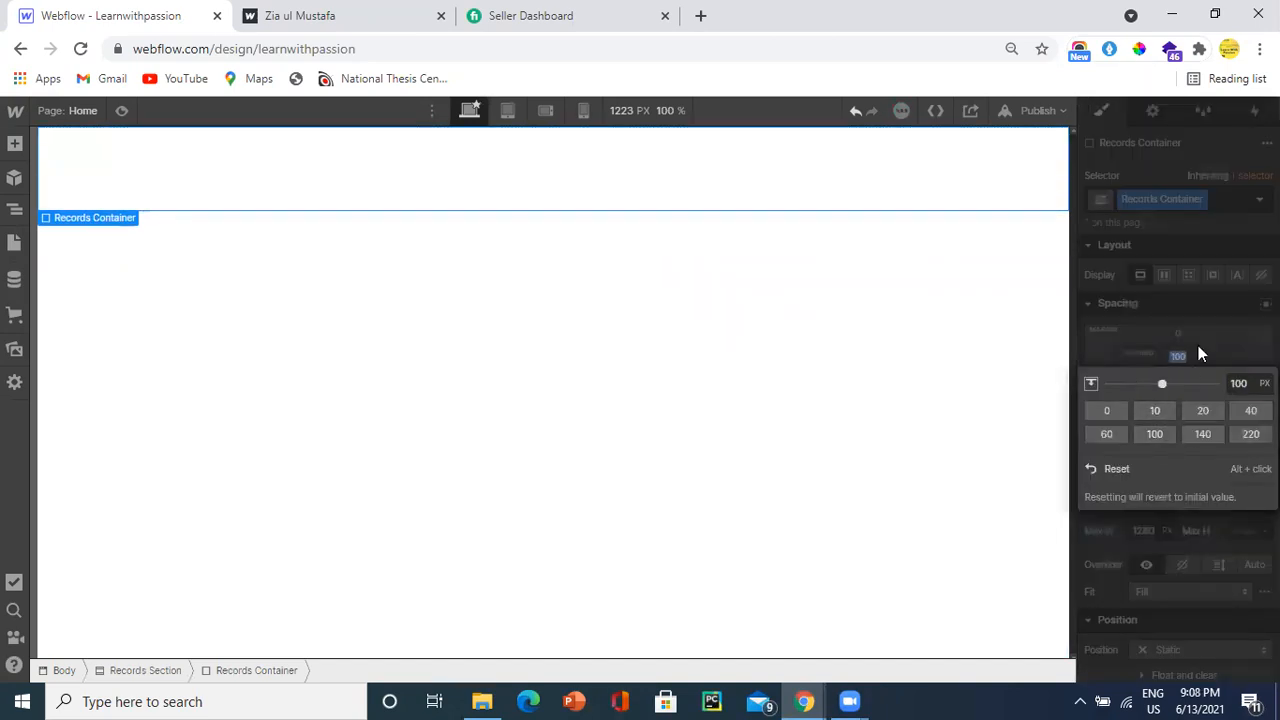
pyautogui.click(1177, 389)
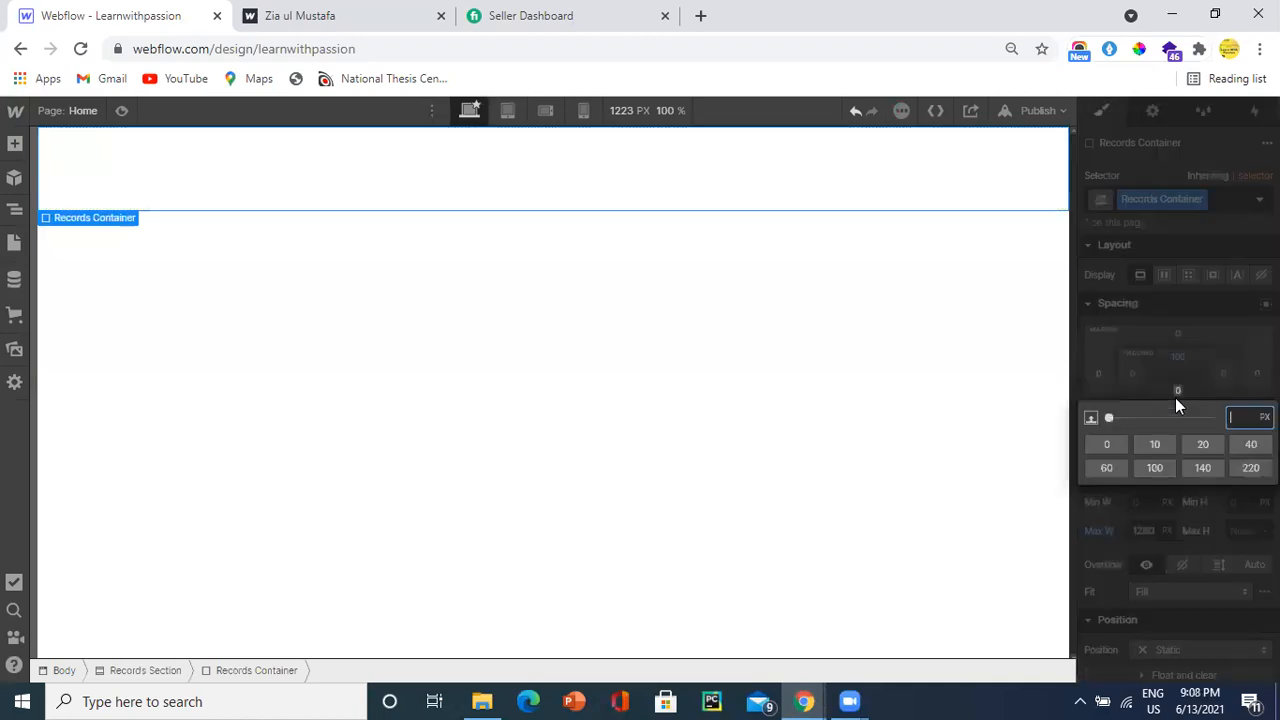
pyautogui.click(1154, 467)
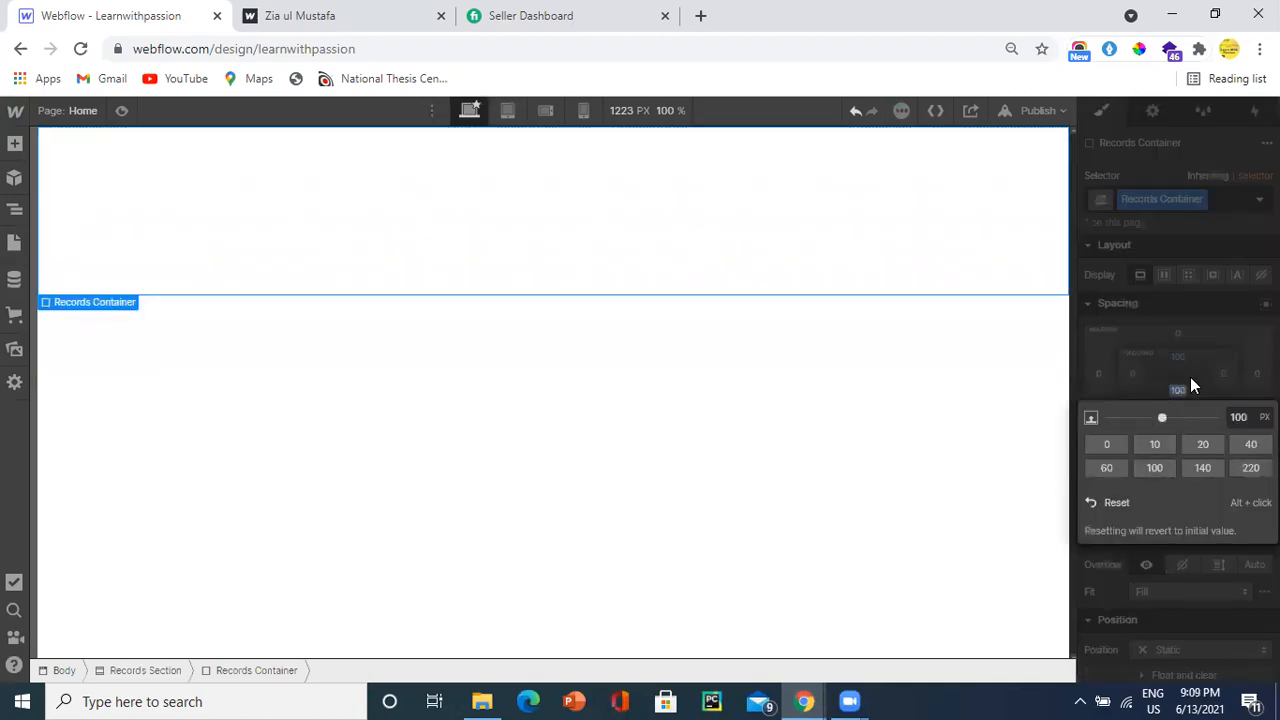
# Step: Set the Records Container's background color to #373737
pyautogui.scroll(-5, 1190, 377)
pyautogui.doubleClick(1183, 490)
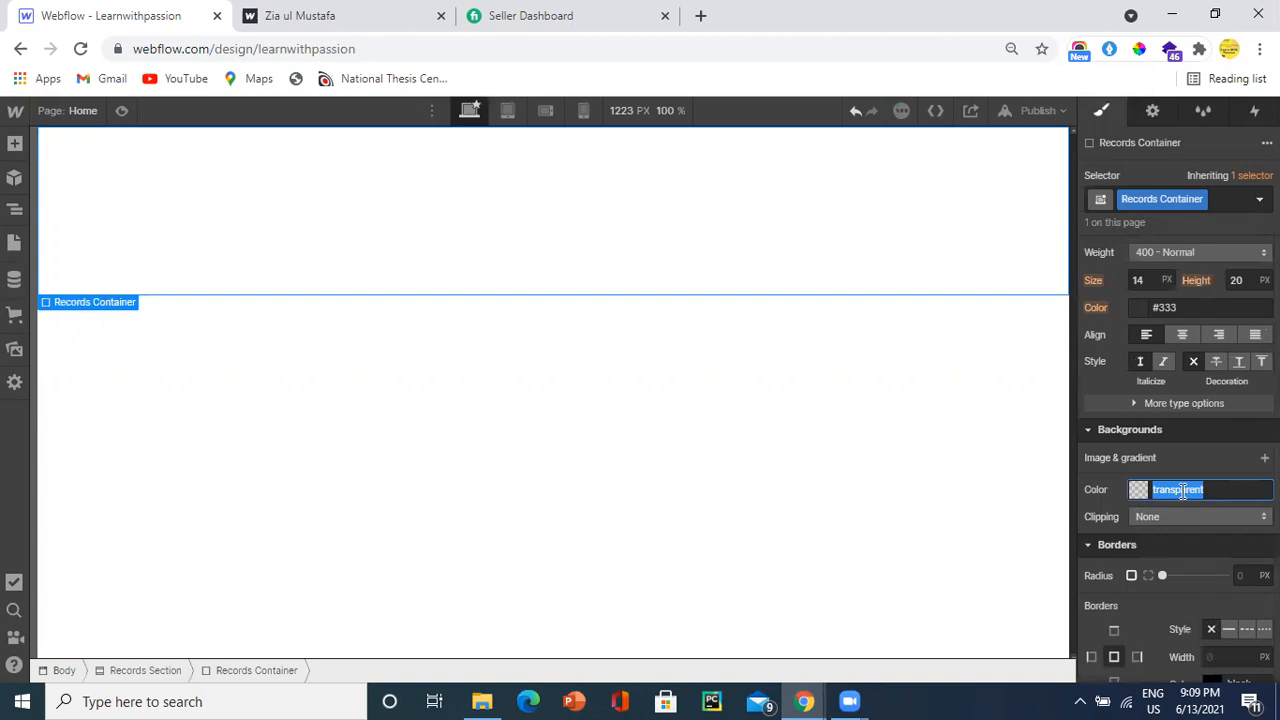
pyautogui.write('37373')
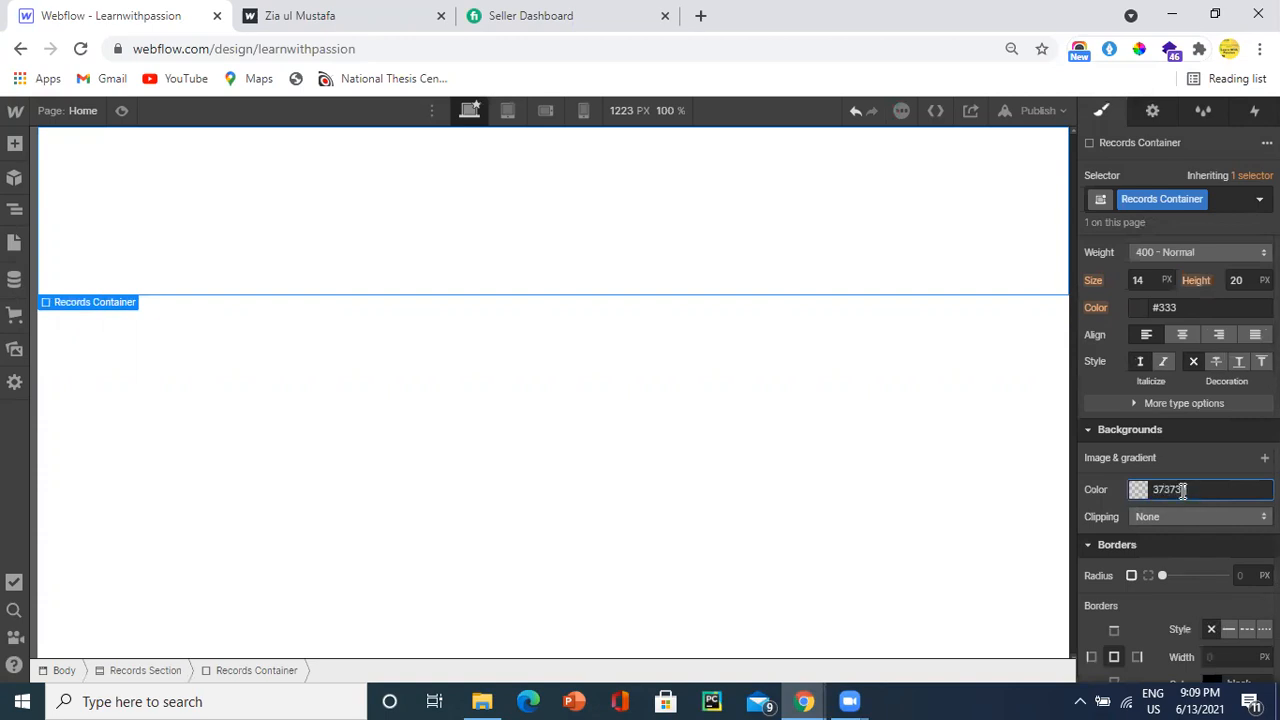
pyautogui.write('7')
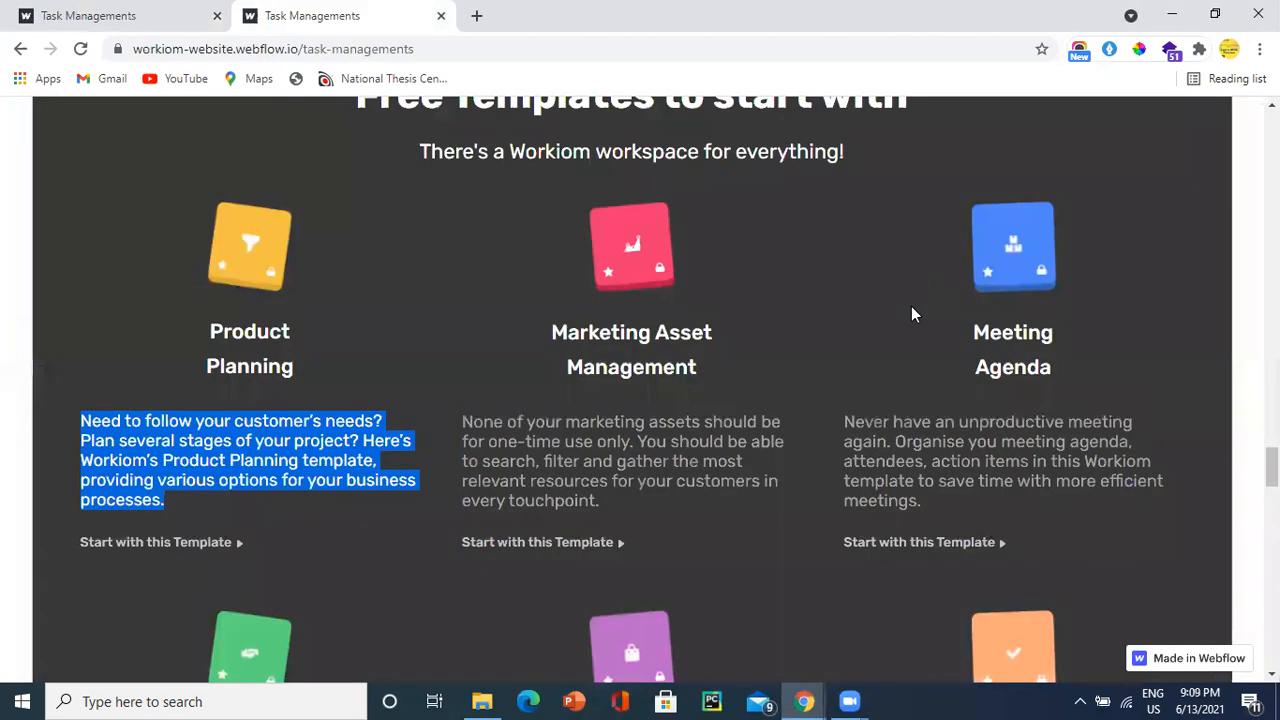
# Step: Round the Records Container's corners with a 32 px radius, comparing them with the Free Templates block on the Workiom page
pyautogui.scroll(3, 1218, 342)
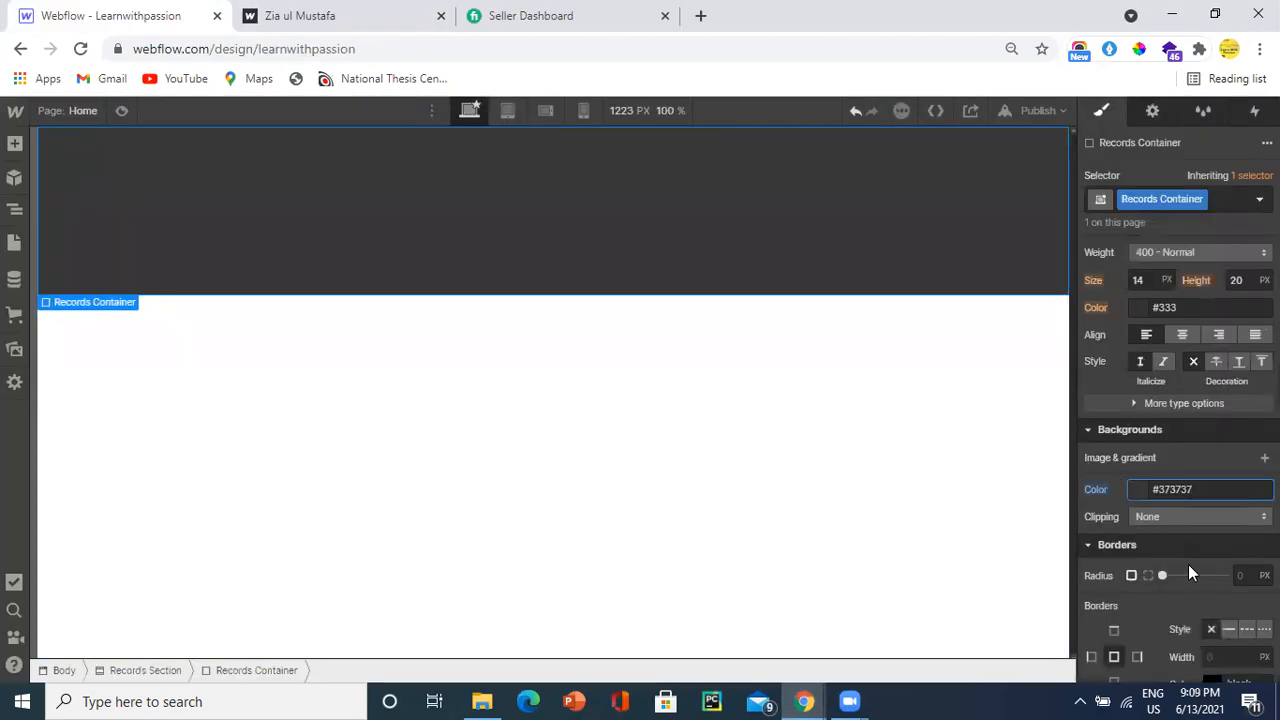
pyautogui.click(1242, 576)
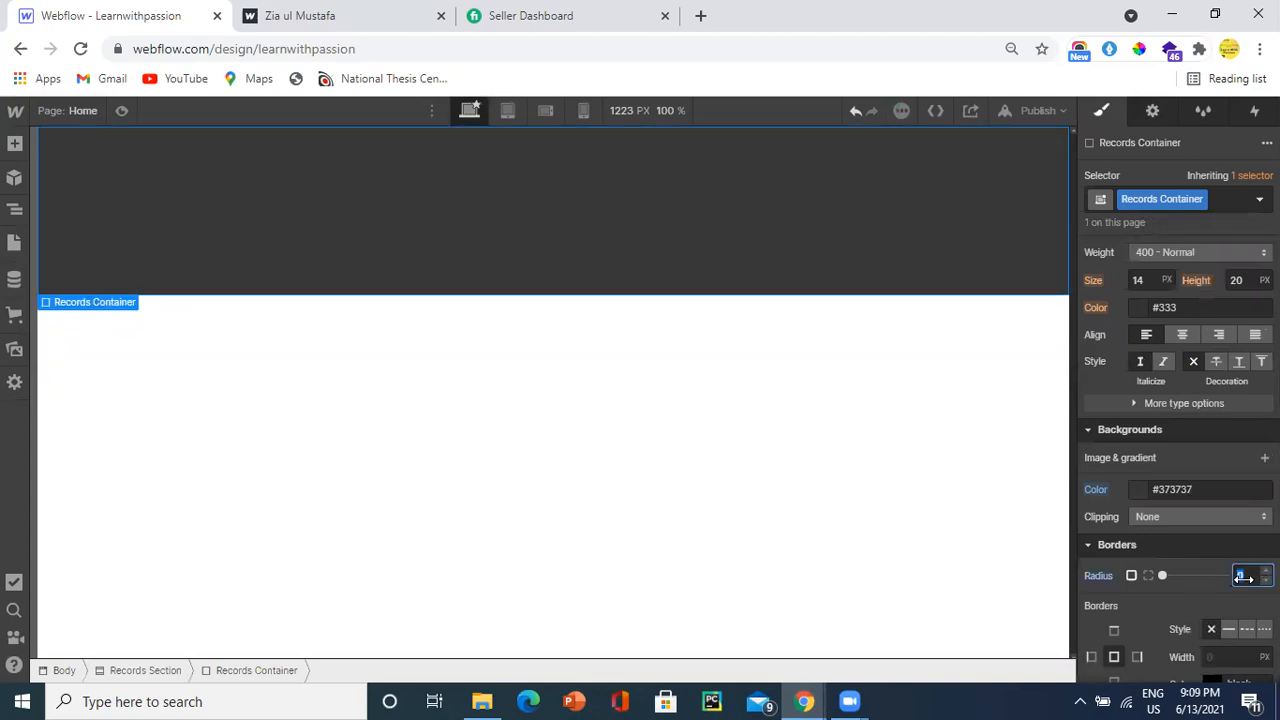
pyautogui.write('20')
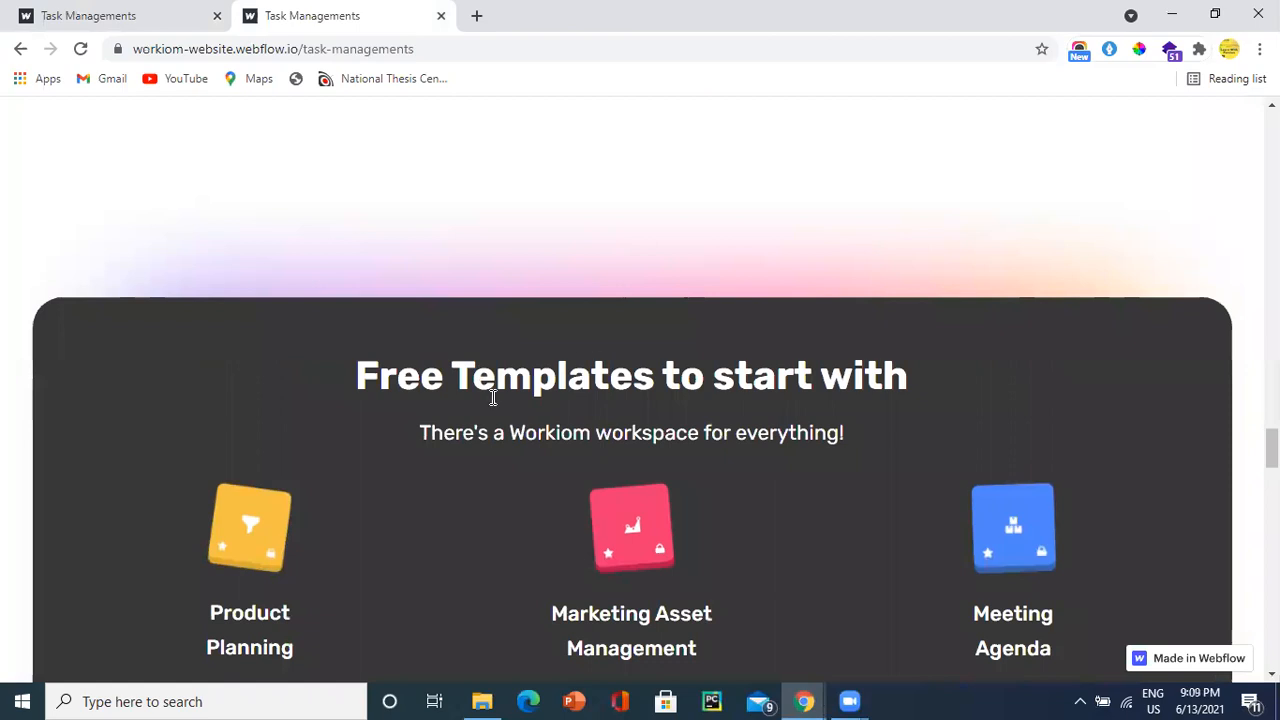
pyautogui.scroll(-3, 495, 403)
pyautogui.click(75, 236)
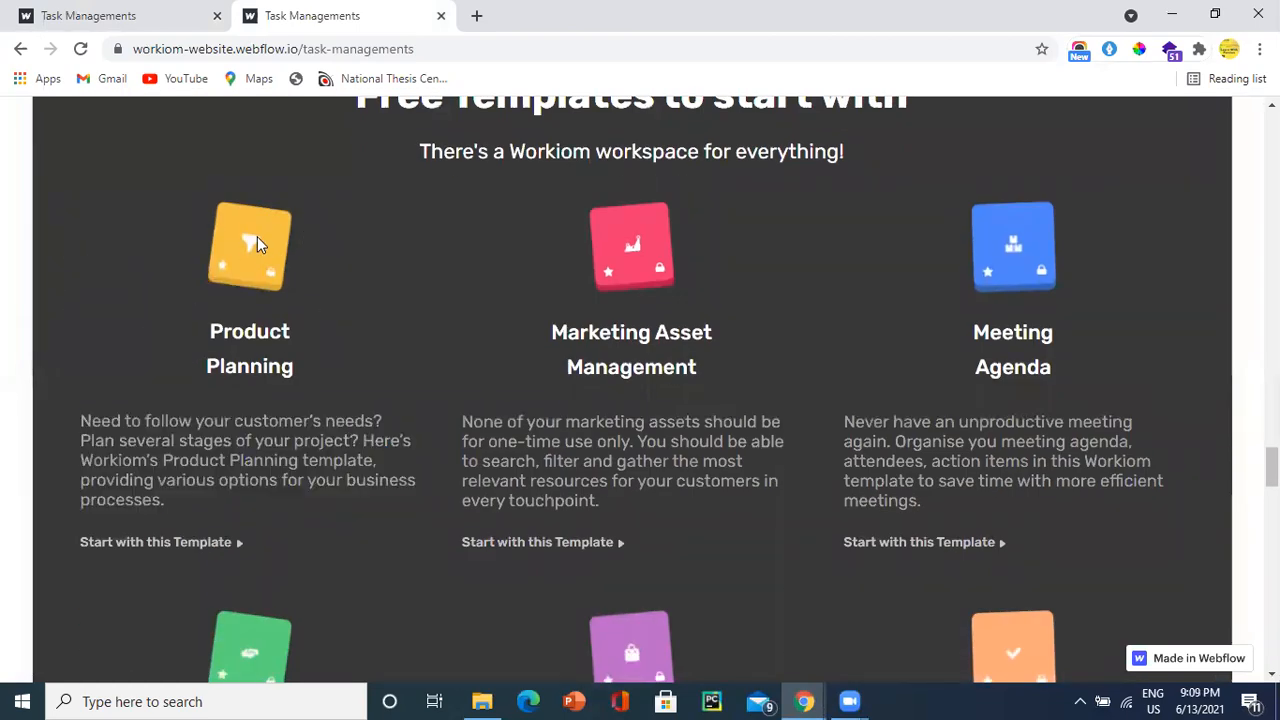
# Step: Switch back to the Webflow Designer and add a div block with the class Record Content inside the Records Container
pyautogui.hotkey('alt', 'Tab')
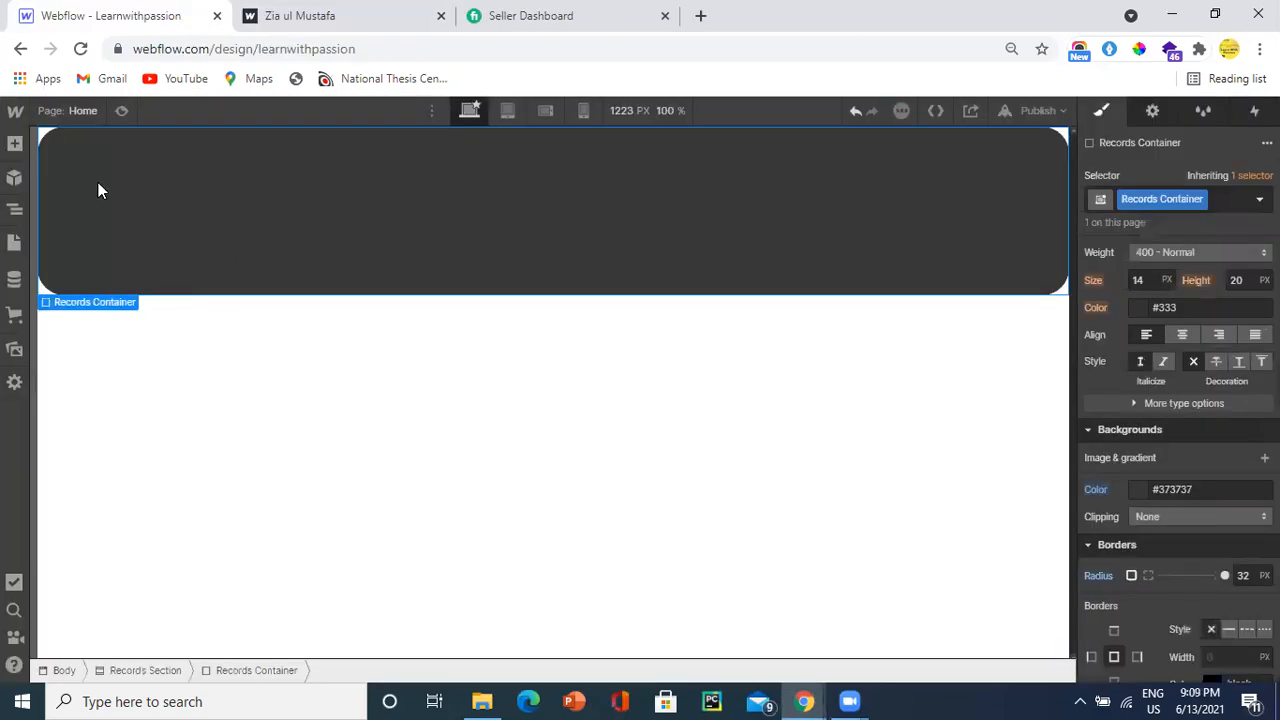
pyautogui.click(15, 144)
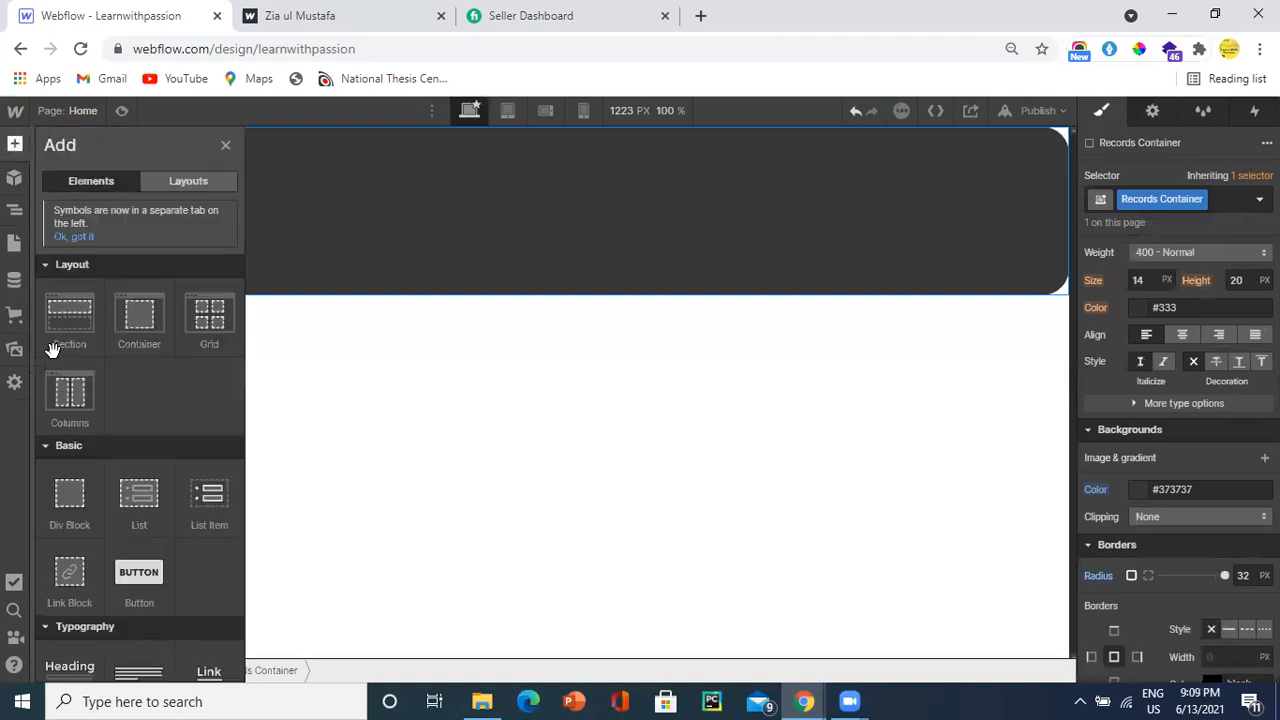
pyautogui.click(68, 505)
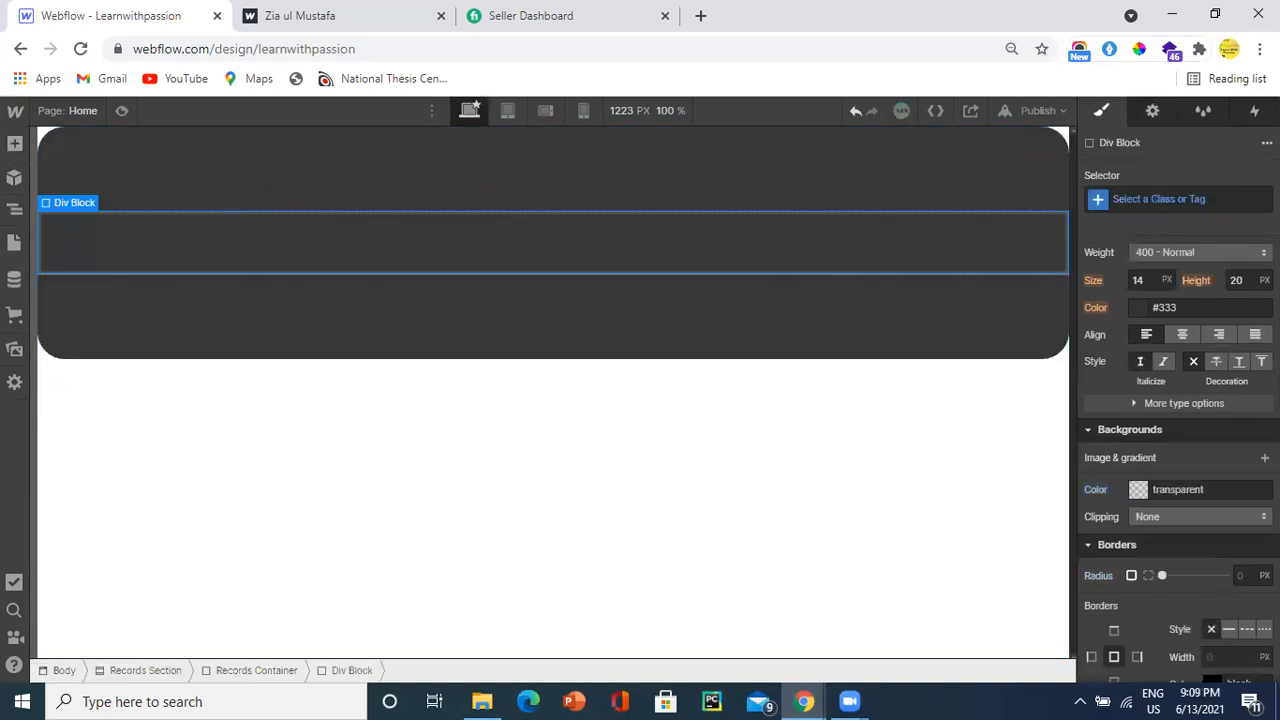
pyautogui.click(1177, 200)
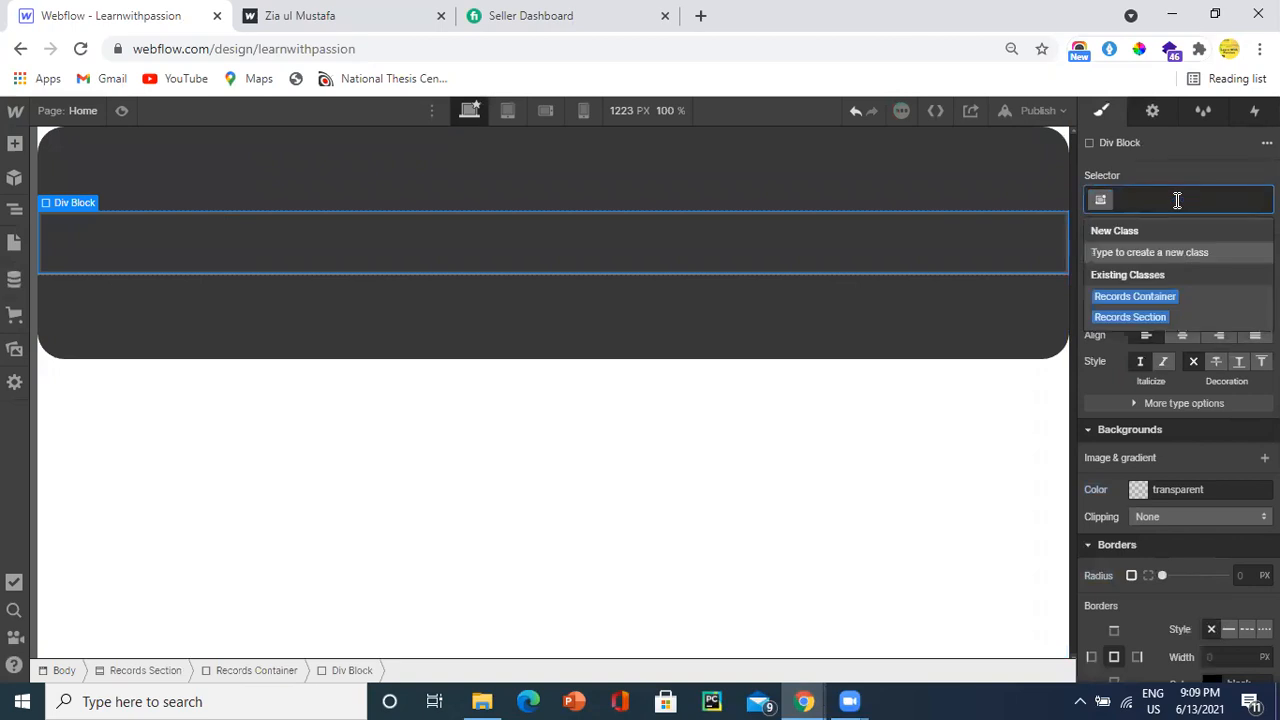
pyautogui.write('Record')
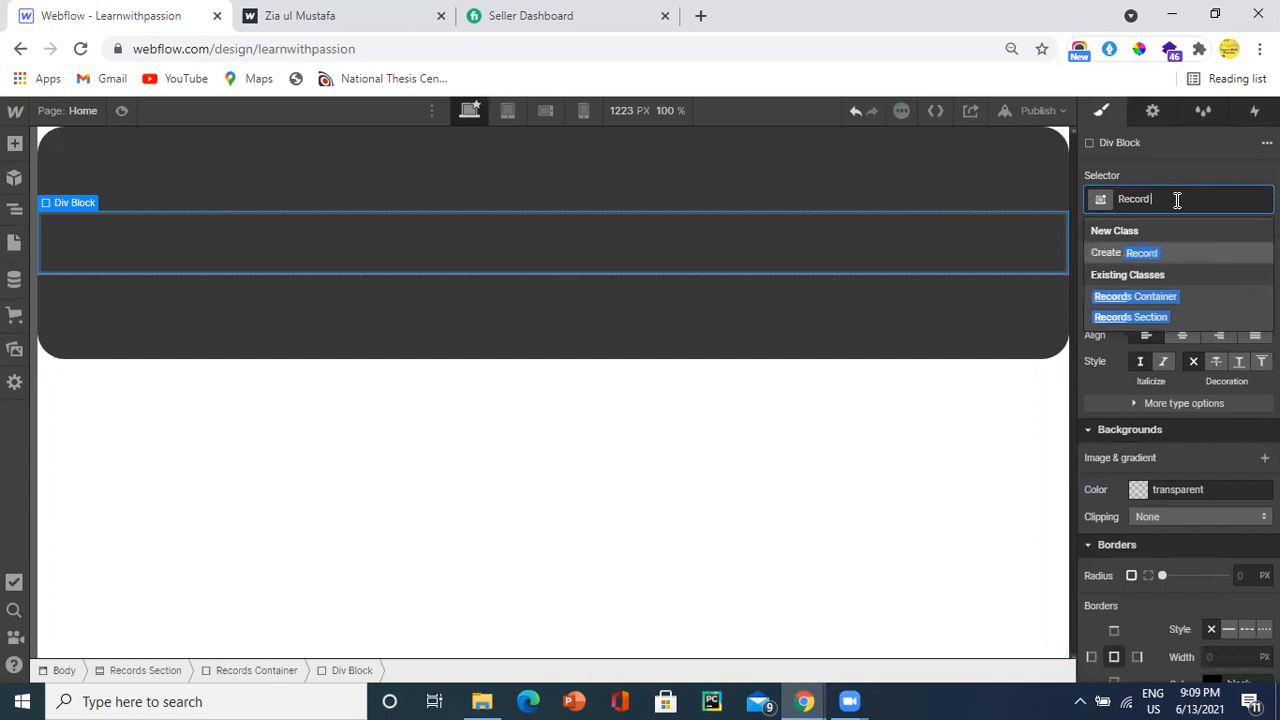
pyautogui.write(' Content')
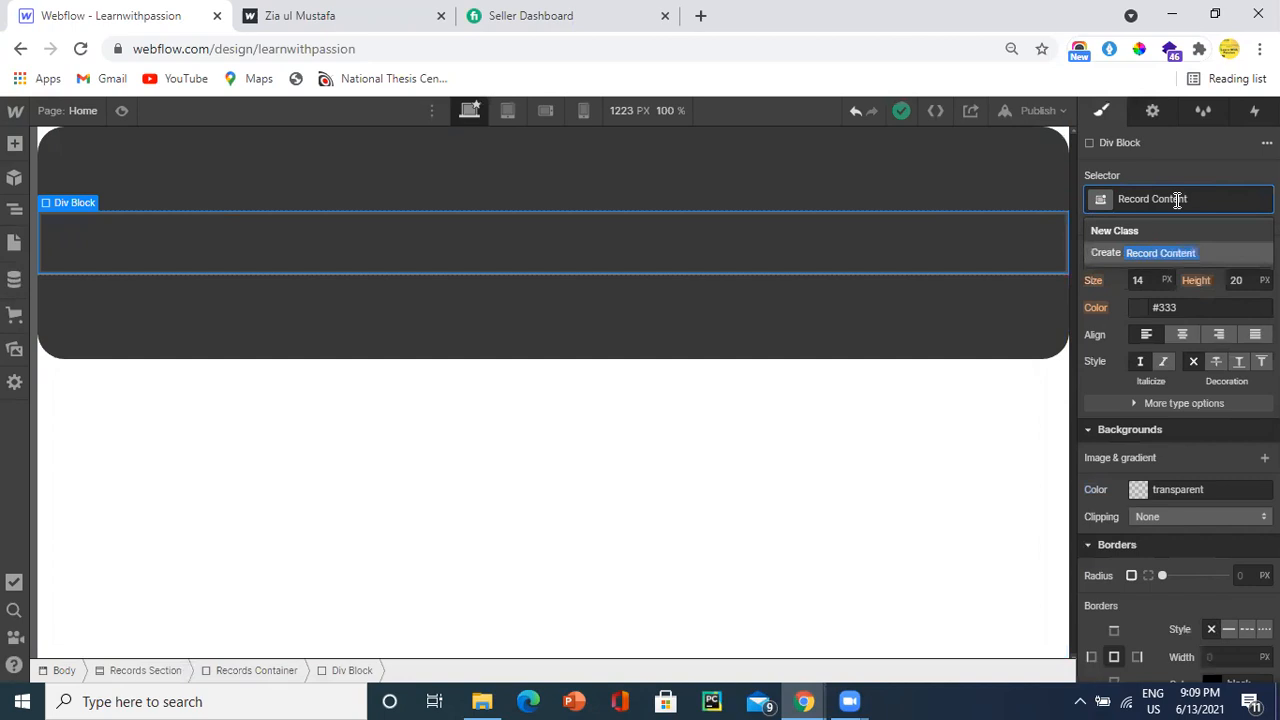
pyautogui.press('Return')
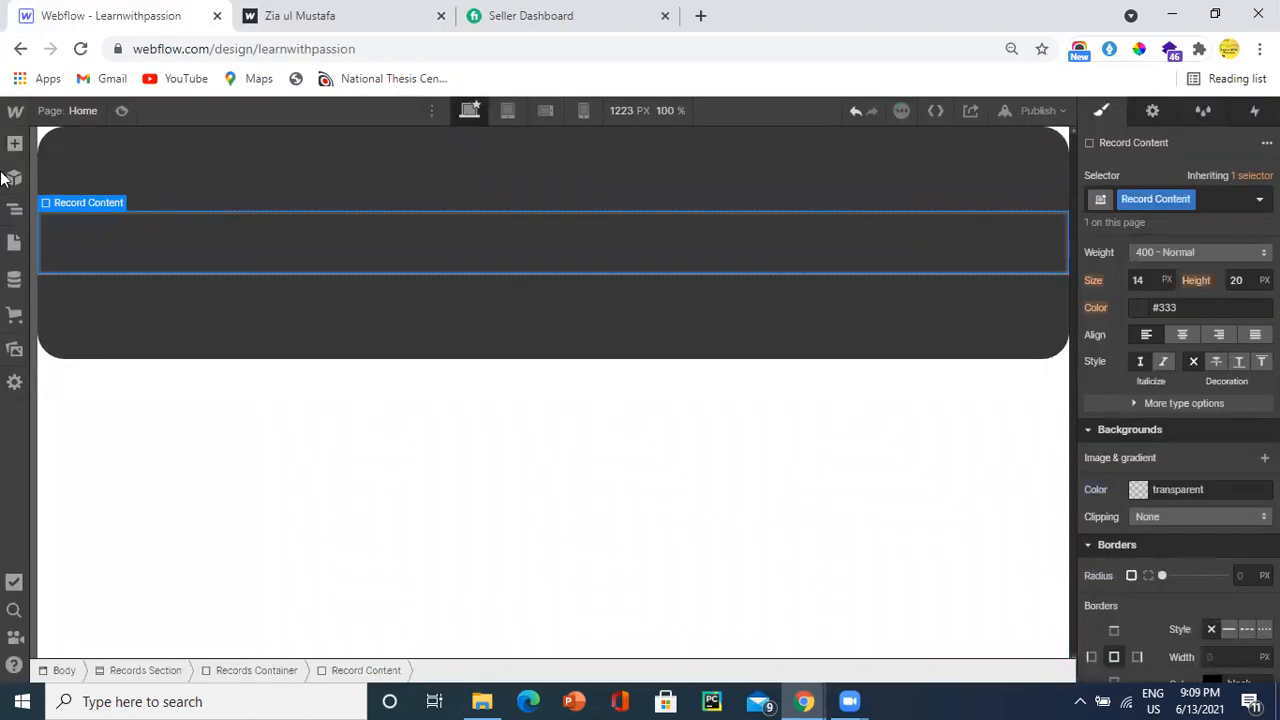
# Step: Nest a div block with the class Record Image inside the Record Content block
pyautogui.click(14, 144)
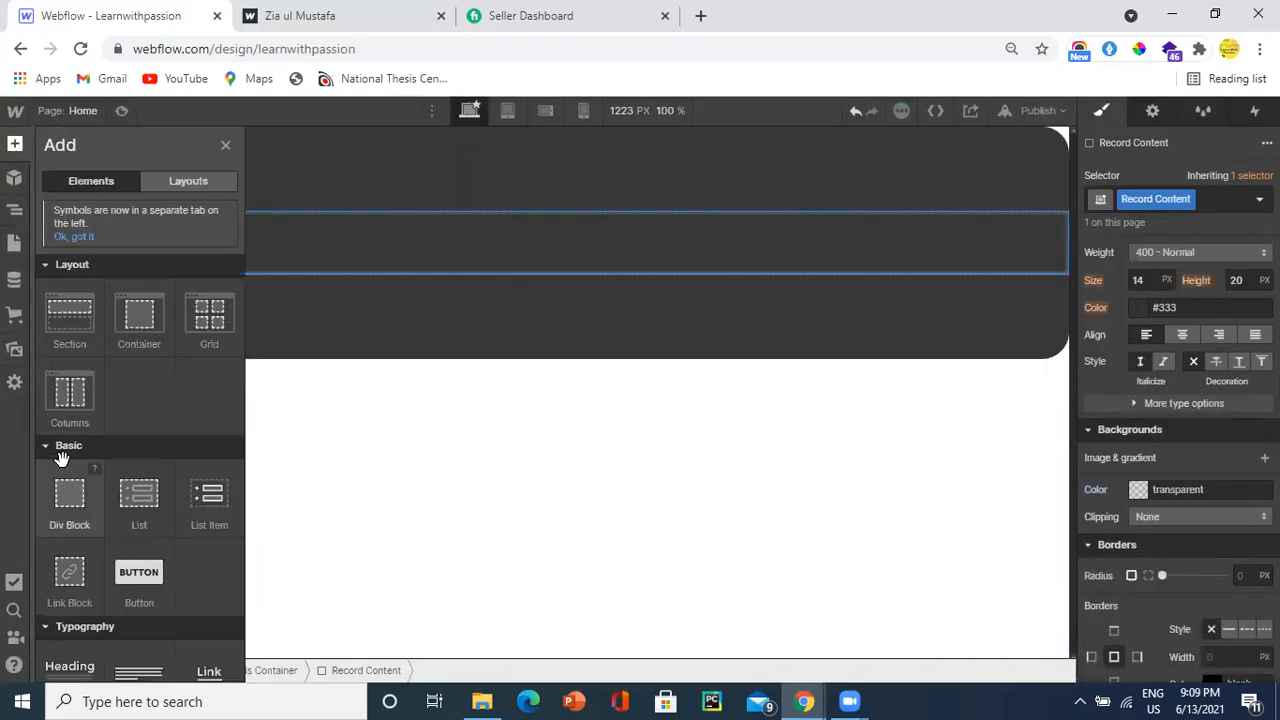
pyautogui.click(62, 518)
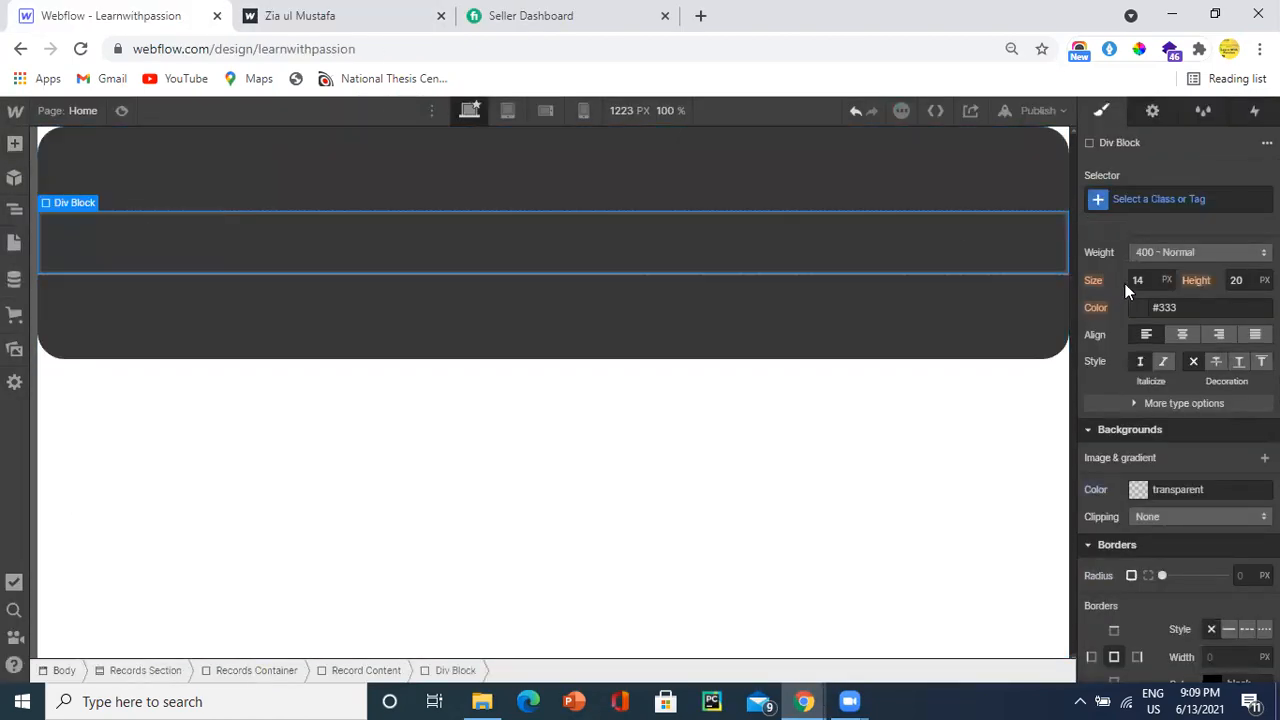
pyautogui.click(1150, 200)
pyautogui.write('Record')
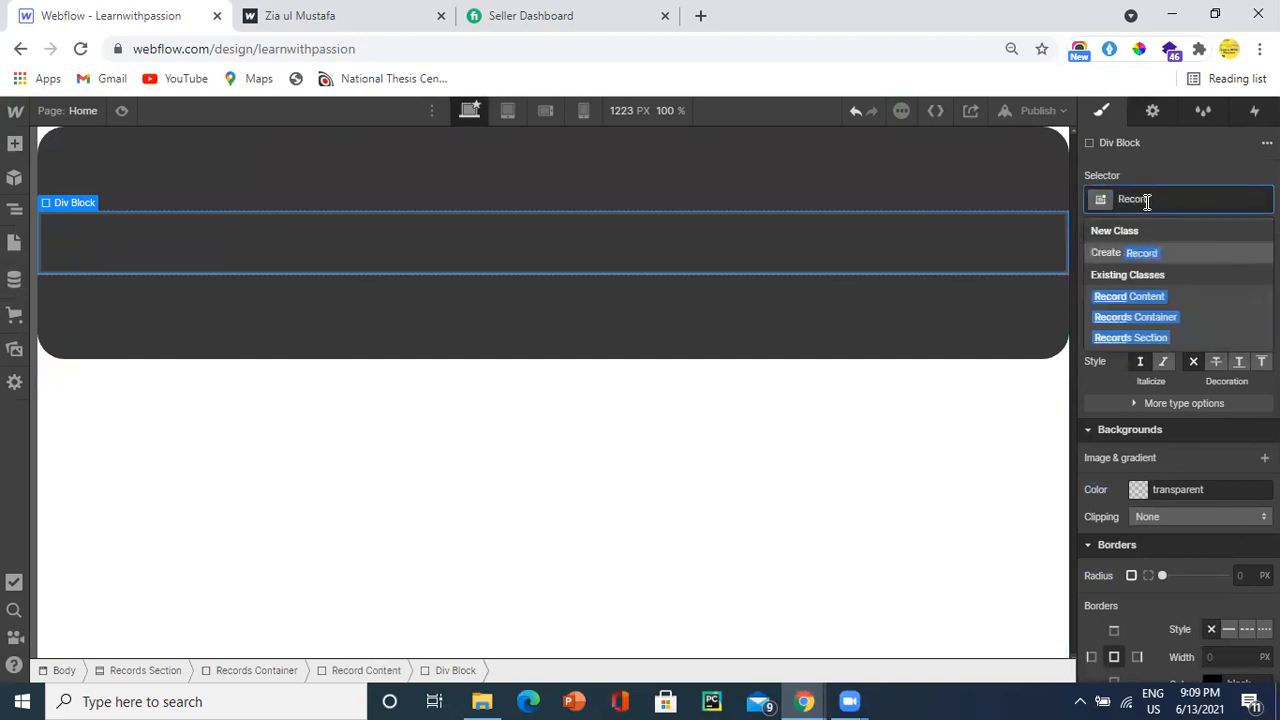
pyautogui.write(' Image')
pyautogui.press('Return')
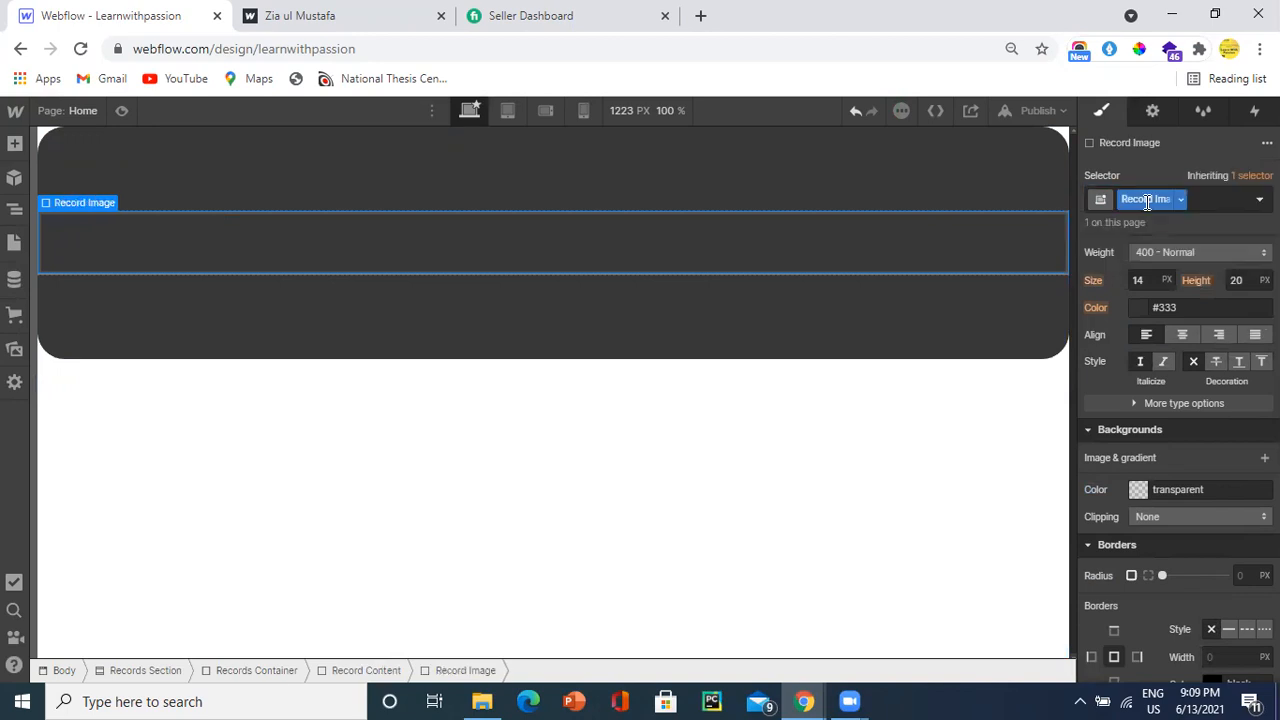
# Step: Add an image element inside the Record Image block
pyautogui.click(14, 143)
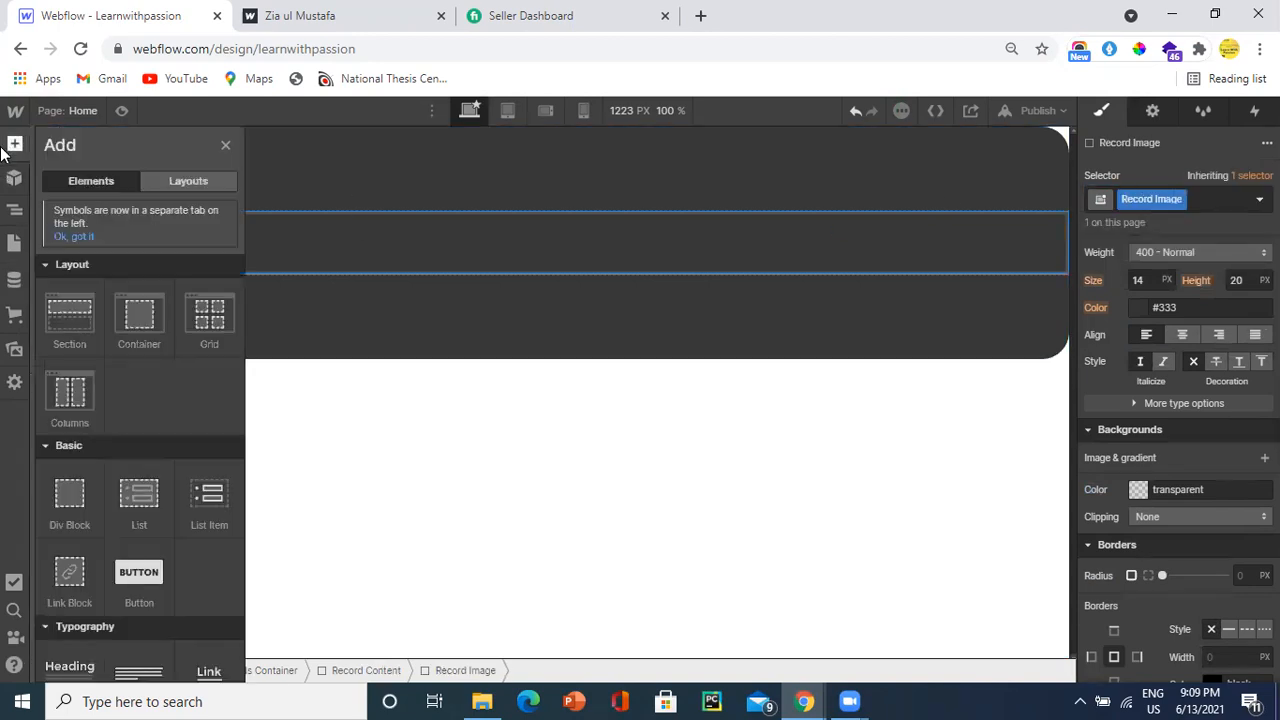
pyautogui.scroll(-3, 129, 451)
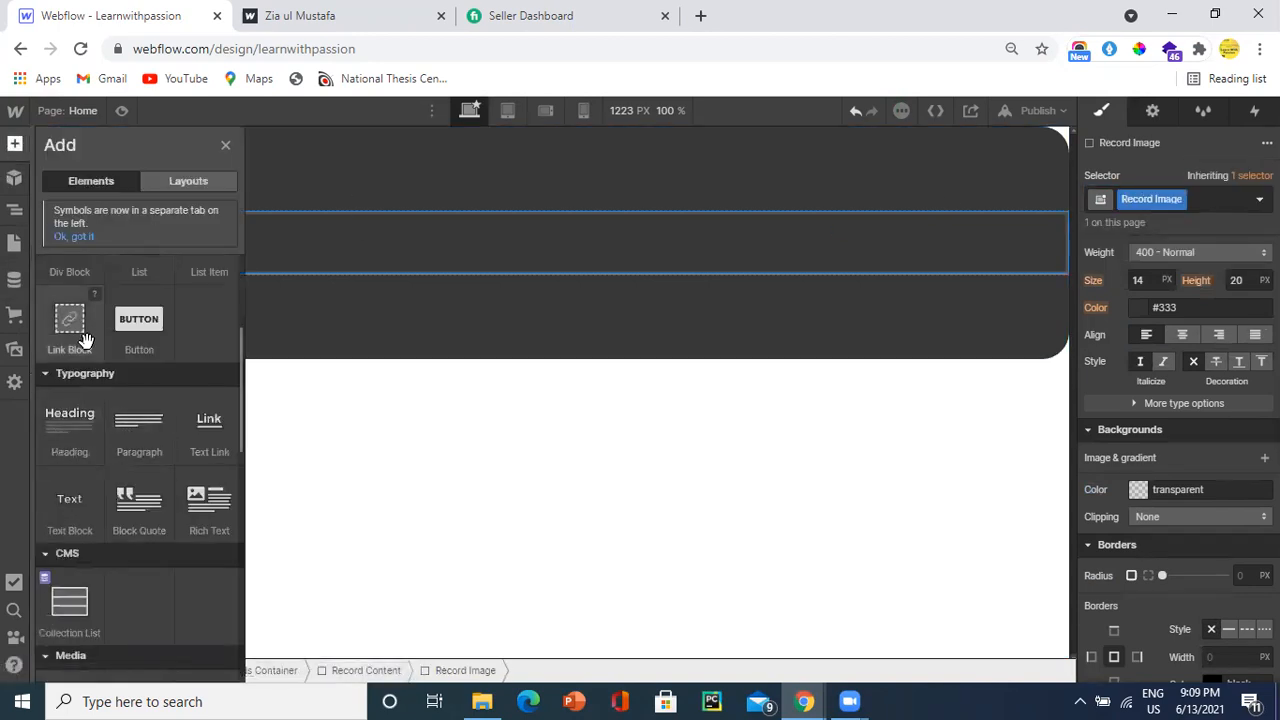
pyautogui.scroll(1, 83, 340)
pyautogui.scroll(2, 83, 340)
pyautogui.scroll(-6, 83, 437)
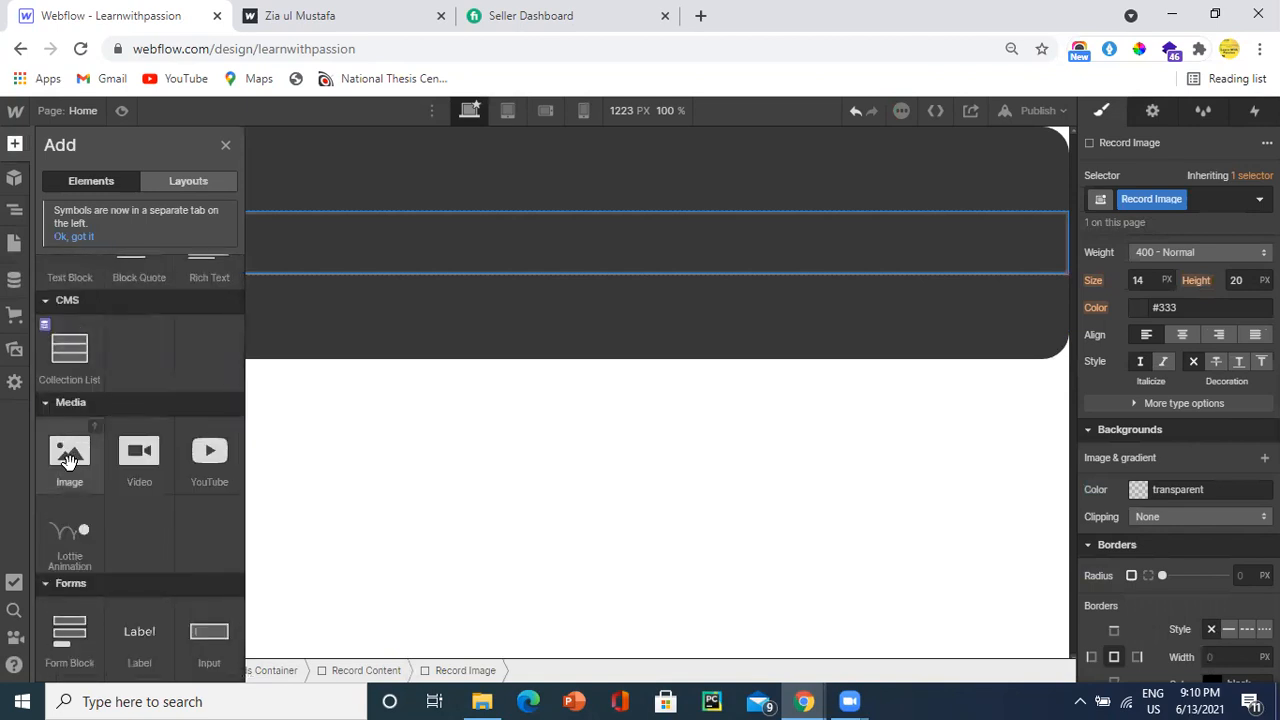
pyautogui.click(69, 457)
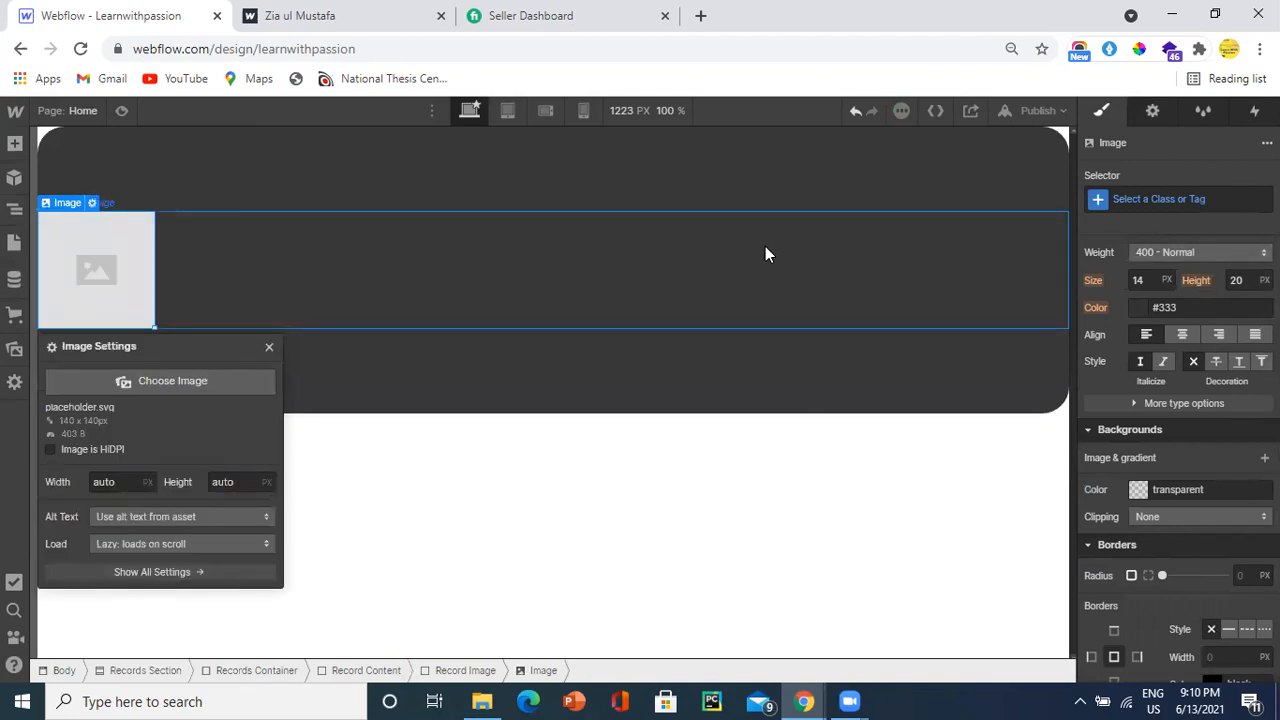
# Step: Undo adding the image, the Record Image block and the Record Content block, leaving the Records Container empty
pyautogui.hotkey('ctrl', 'z')
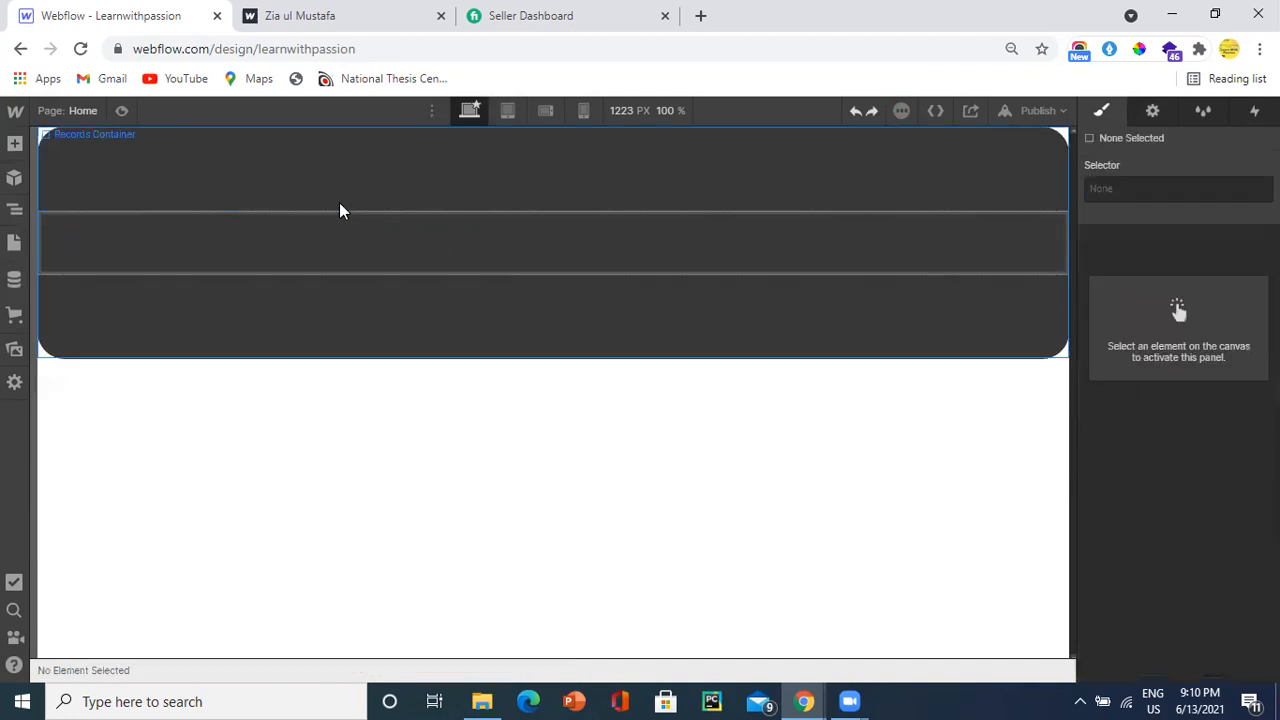
pyautogui.click(227, 220)
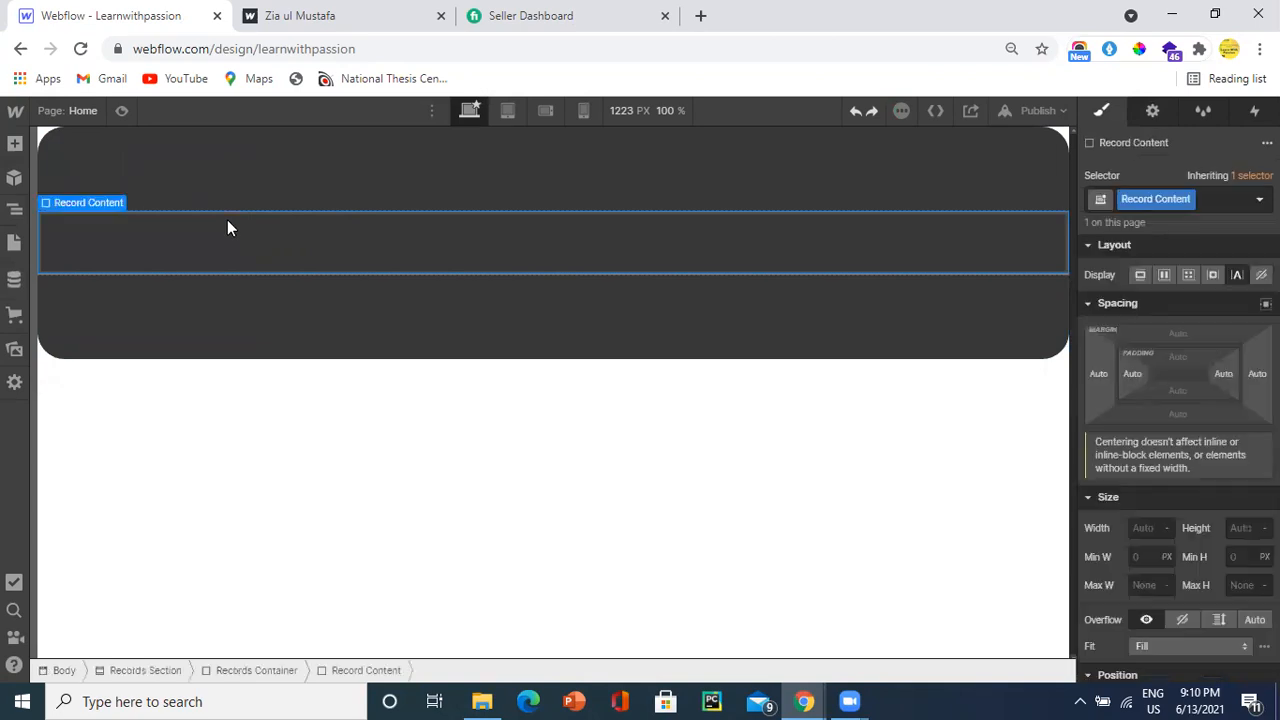
pyautogui.hotkey('ctrl', 'z')
pyautogui.hotkey('ctrl', 'z')
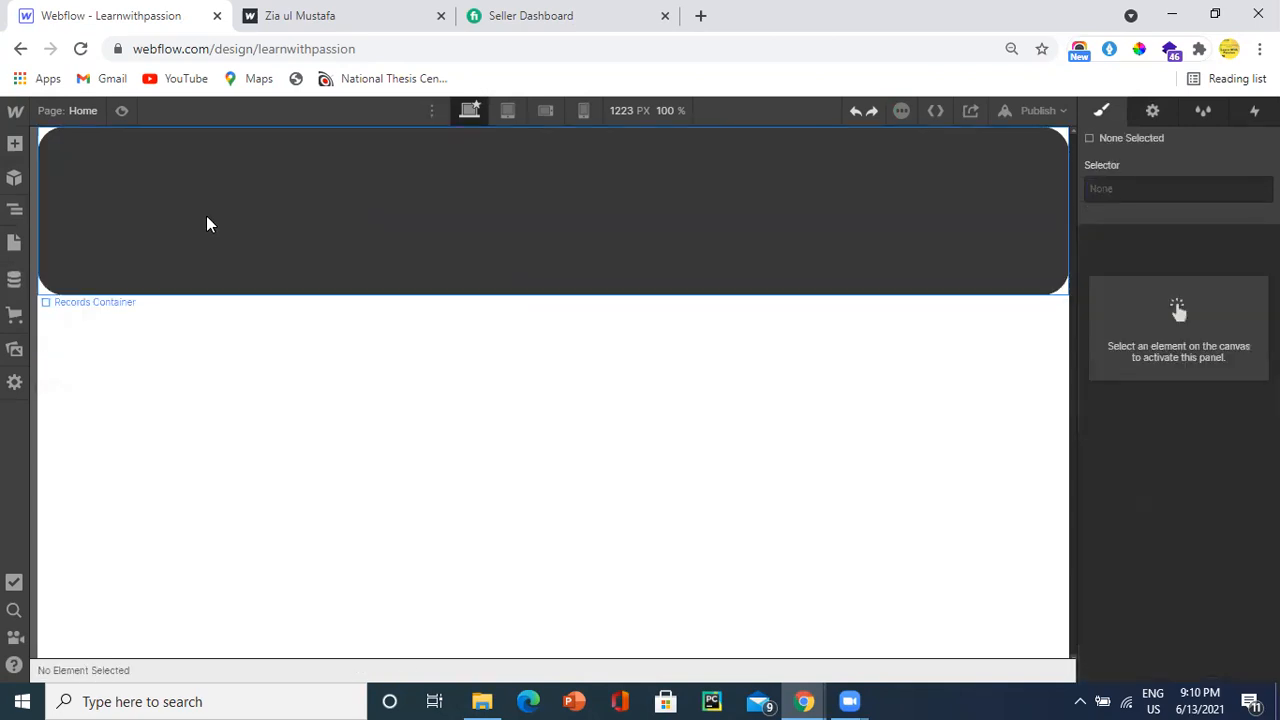
# Step: Add a CMS Collection List inside the Records Container
pyautogui.click(215, 220)
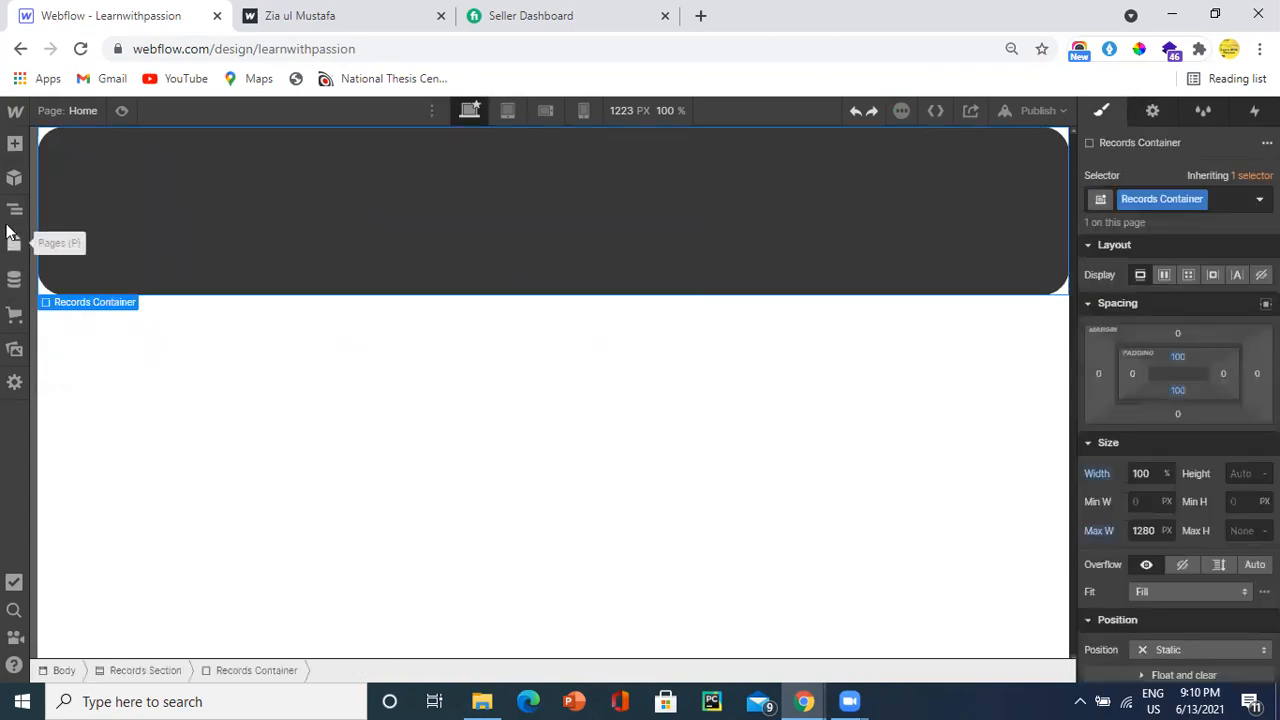
pyautogui.click(15, 145)
pyautogui.scroll(-2, 146, 374)
pyautogui.scroll(-3, 63, 443)
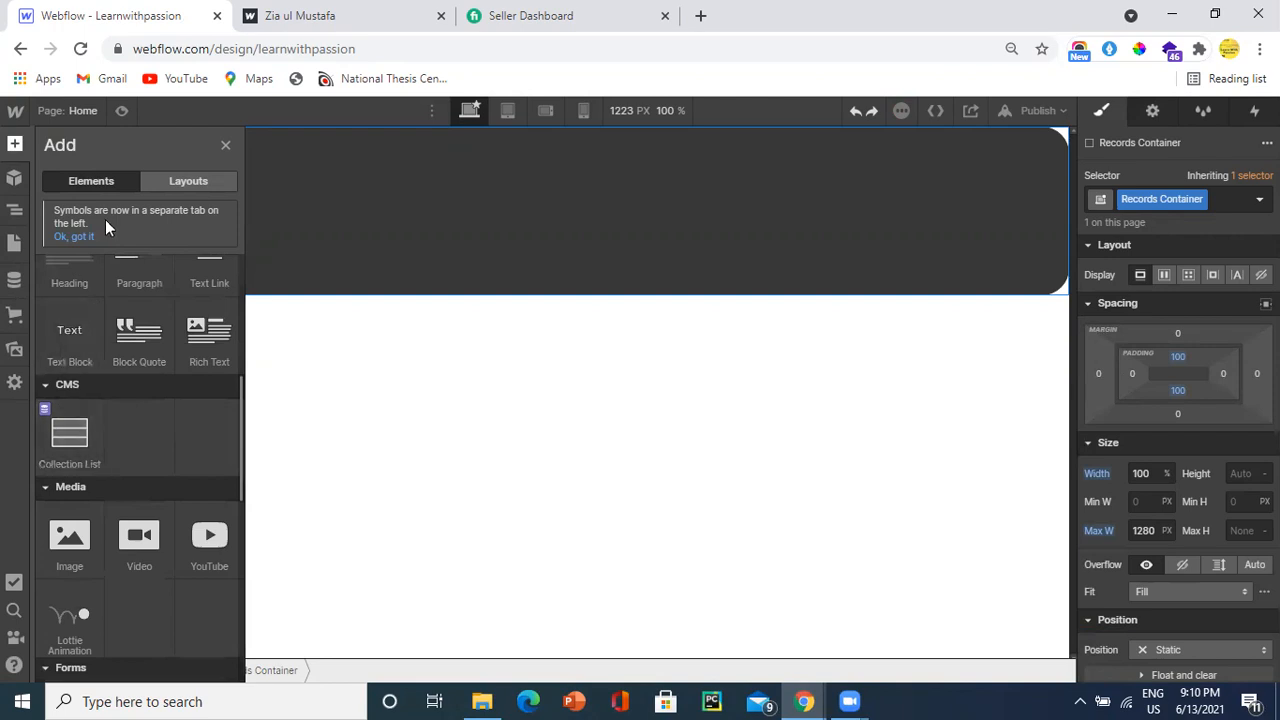
pyautogui.click(67, 449)
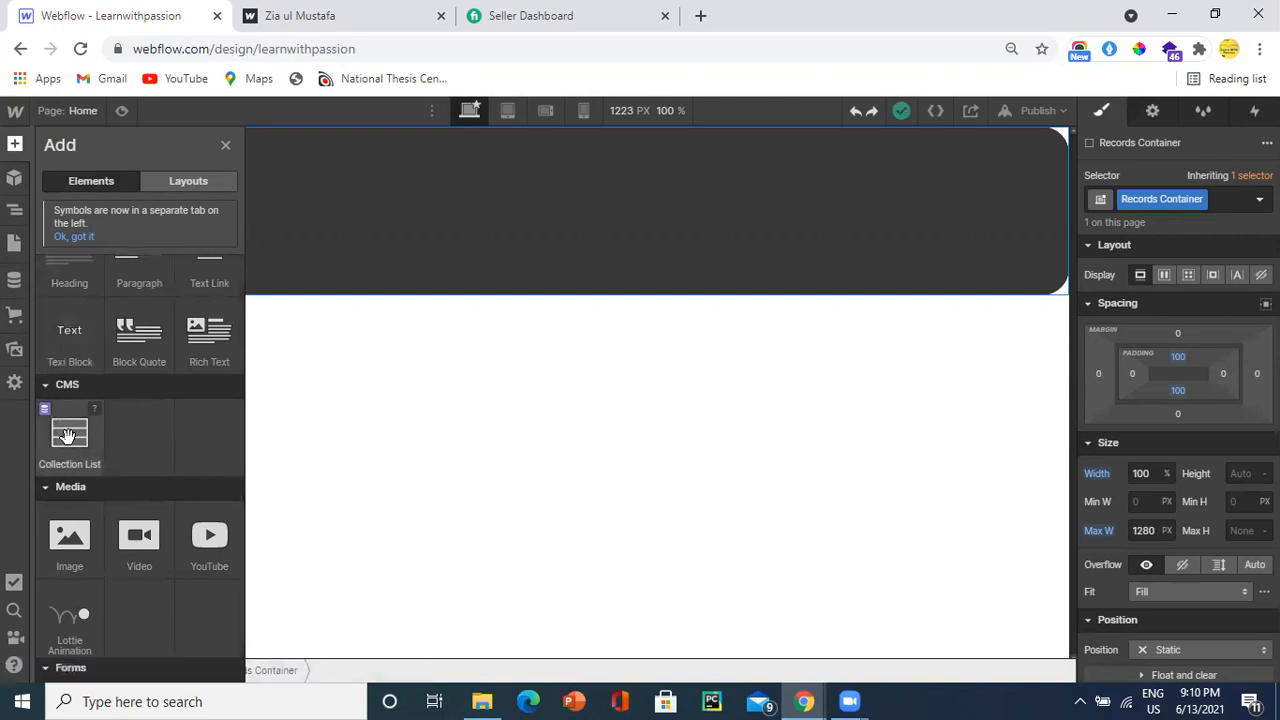
pyautogui.click(66, 441)
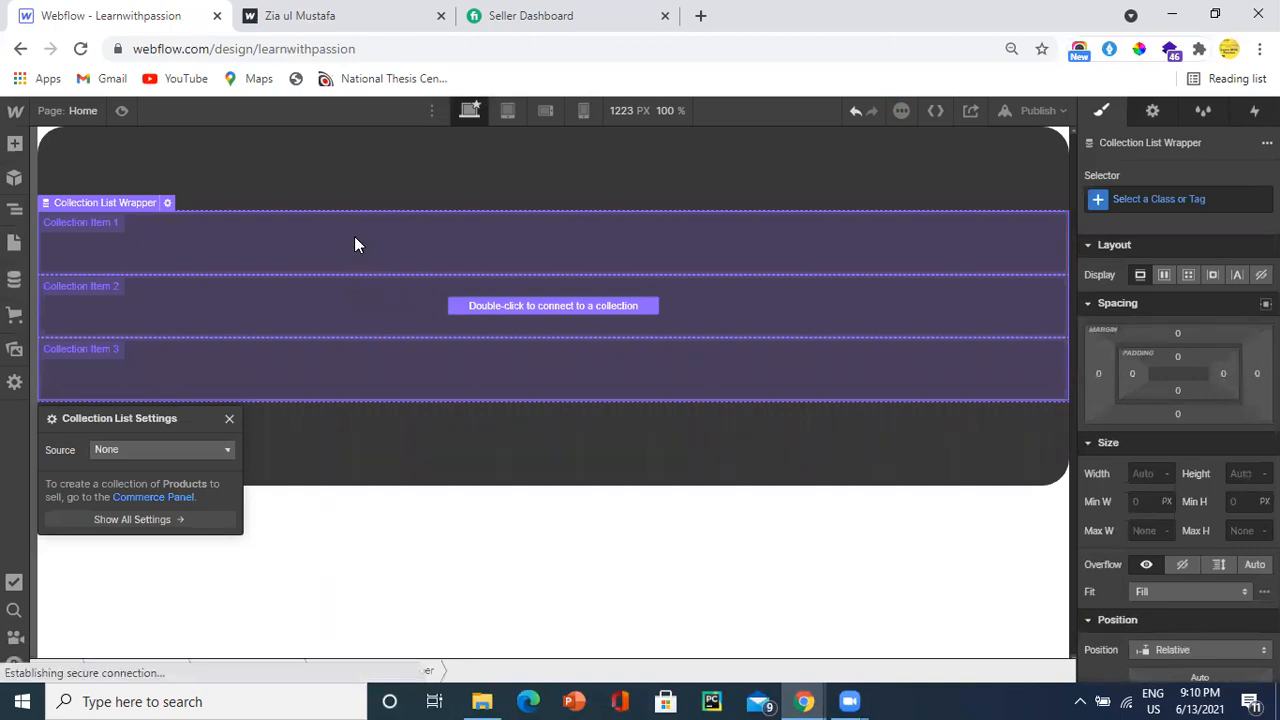
# Step: Set the Collection List's source to the Records collection and close its settings
pyautogui.click(141, 450)
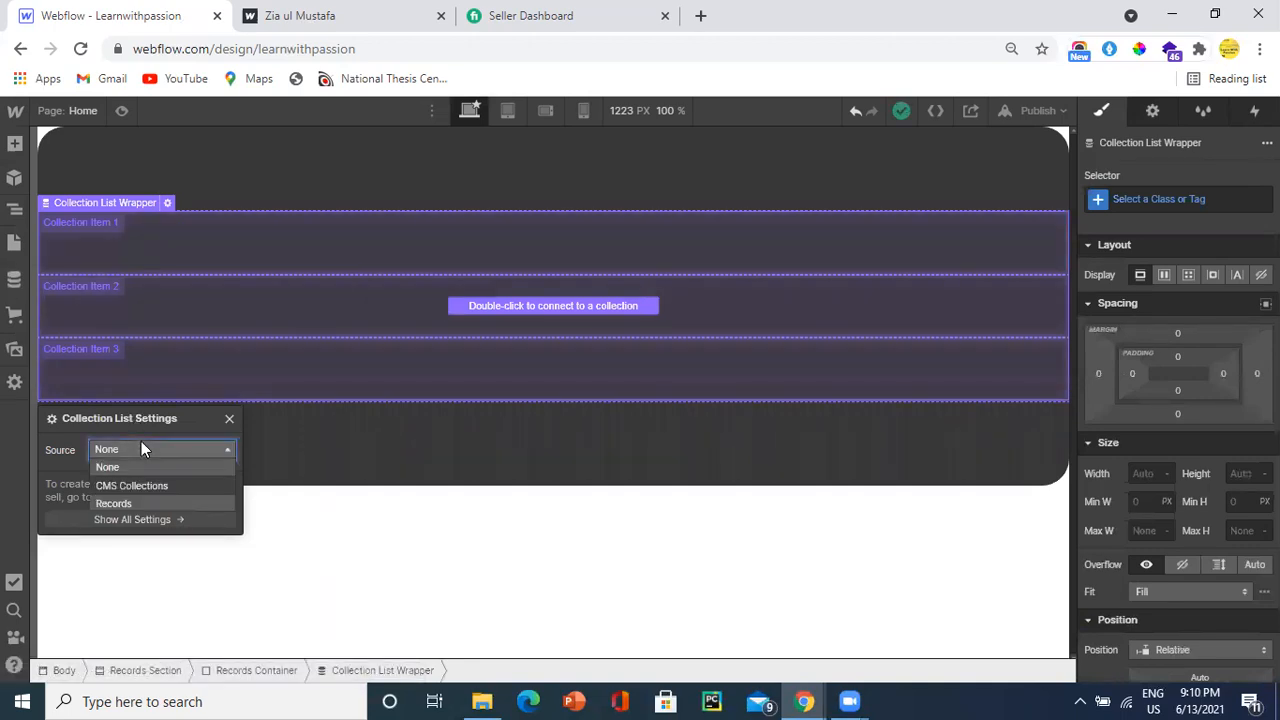
pyautogui.click(126, 504)
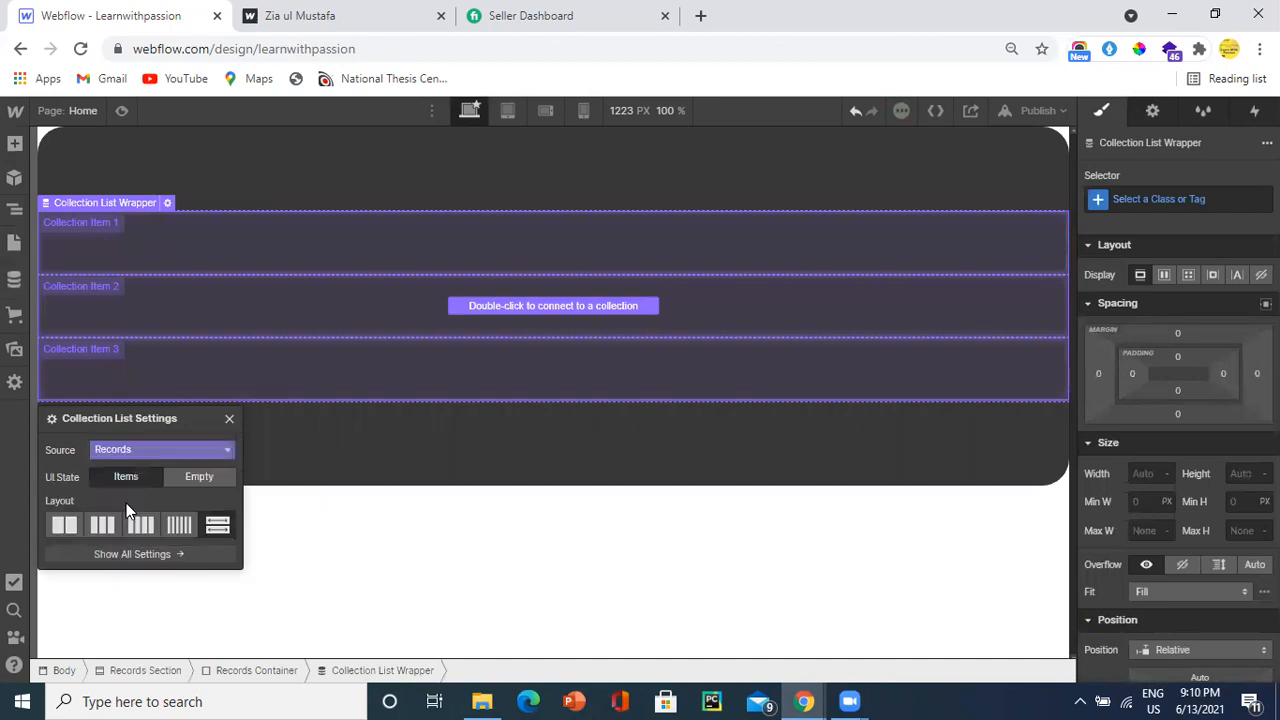
pyautogui.click(229, 419)
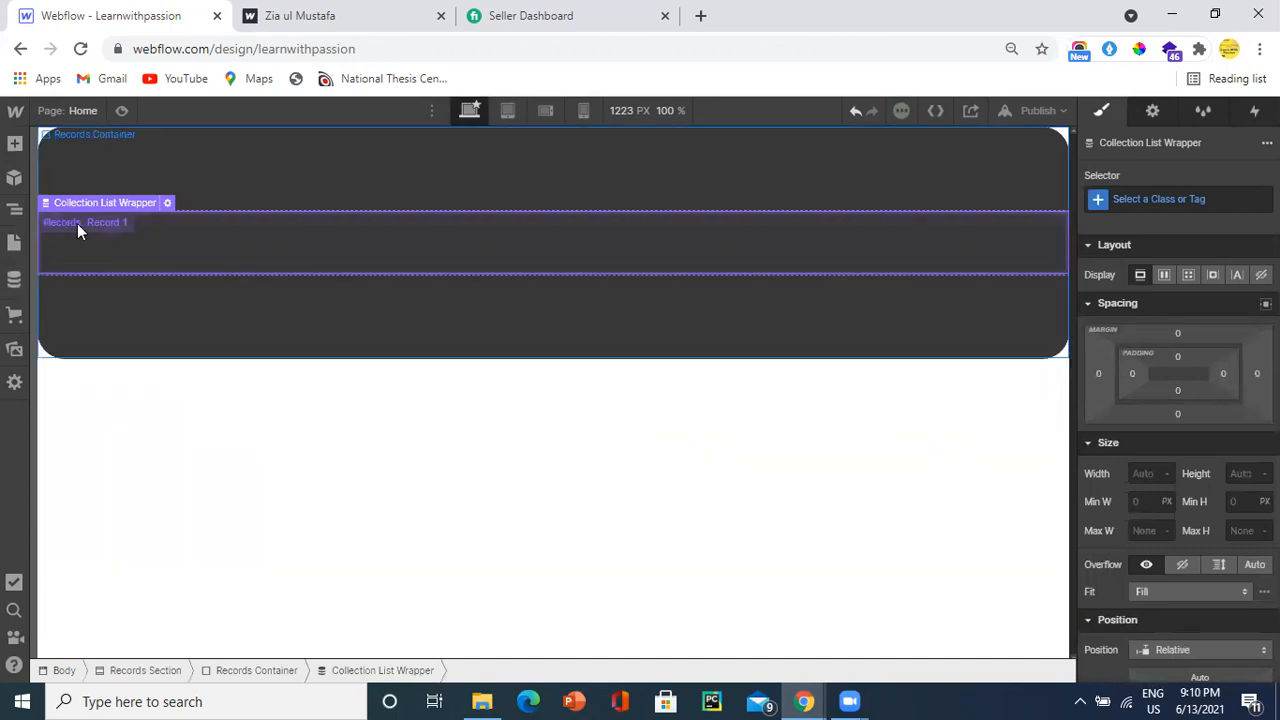
# Step: Add a div block inside the Records collection item
pyautogui.click(174, 238)
pyautogui.click(15, 143)
pyautogui.click(74, 512)
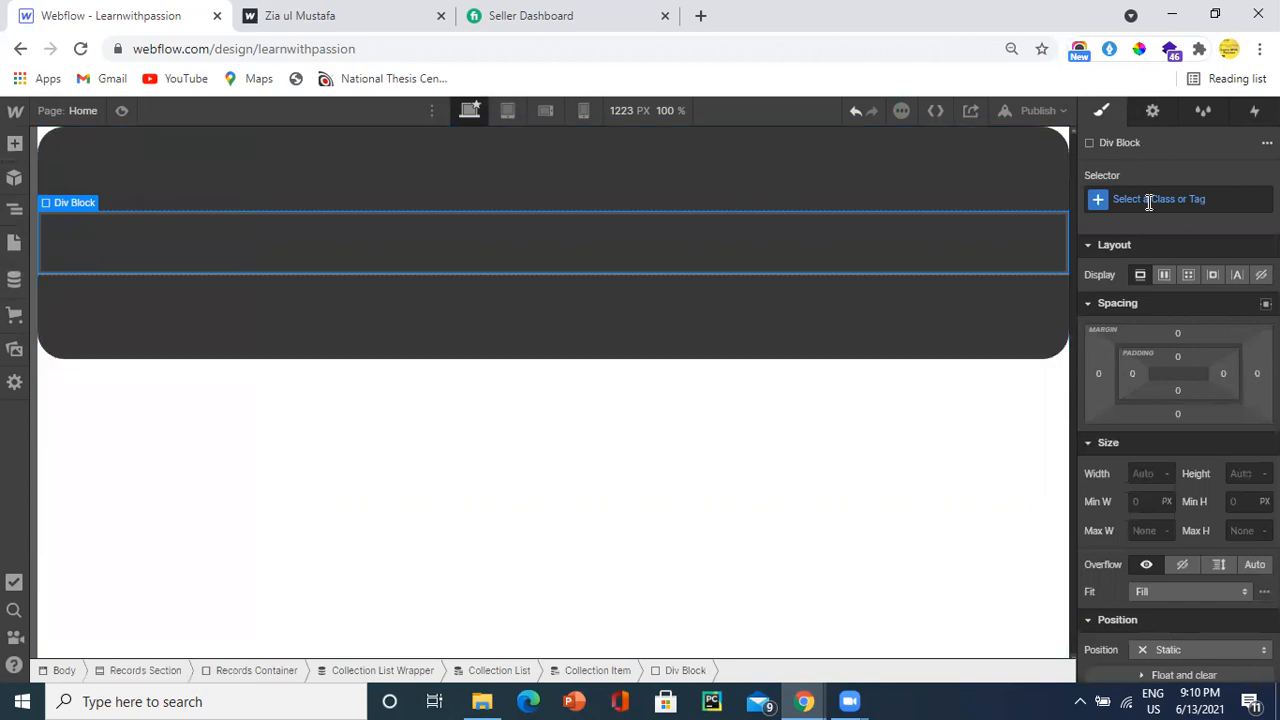
# Step: Examine the Collection List's element hierarchy, from the wrapper through the list to the contents of the collection item
pyautogui.click(13, 242)
pyautogui.click(13, 178)
pyautogui.click(13, 242)
pyautogui.click(13, 210)
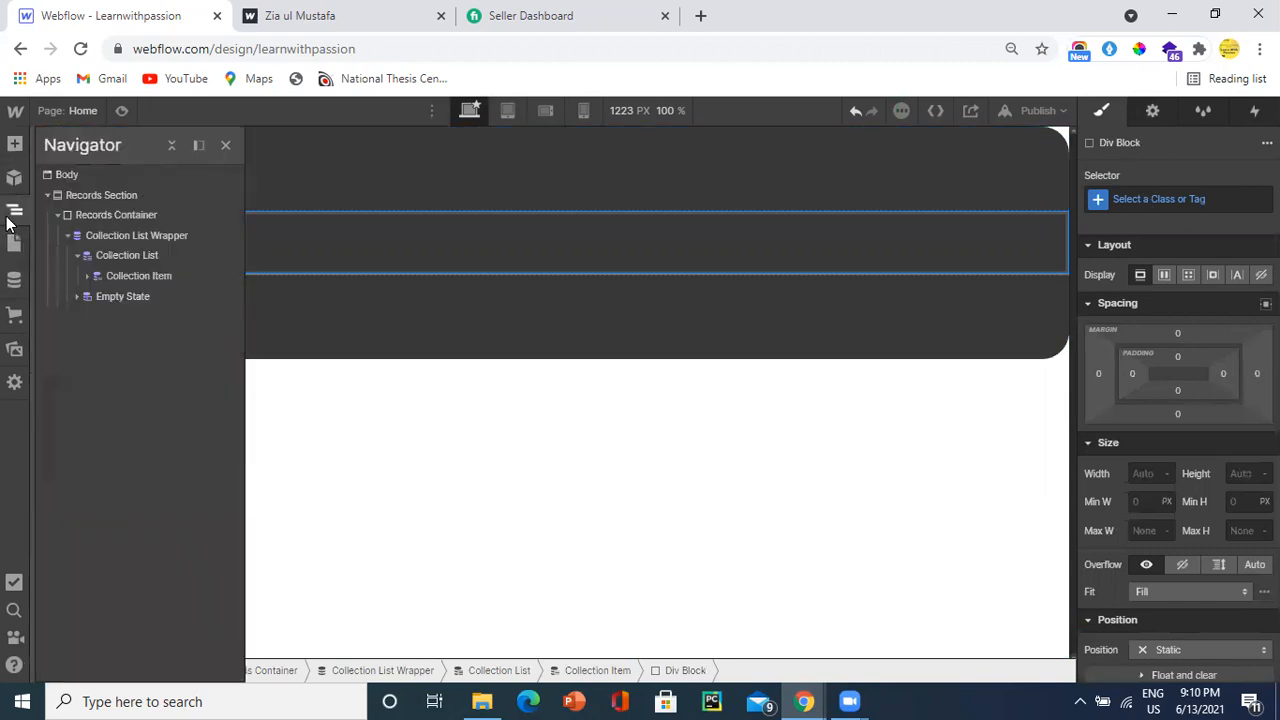
pyautogui.click(111, 231)
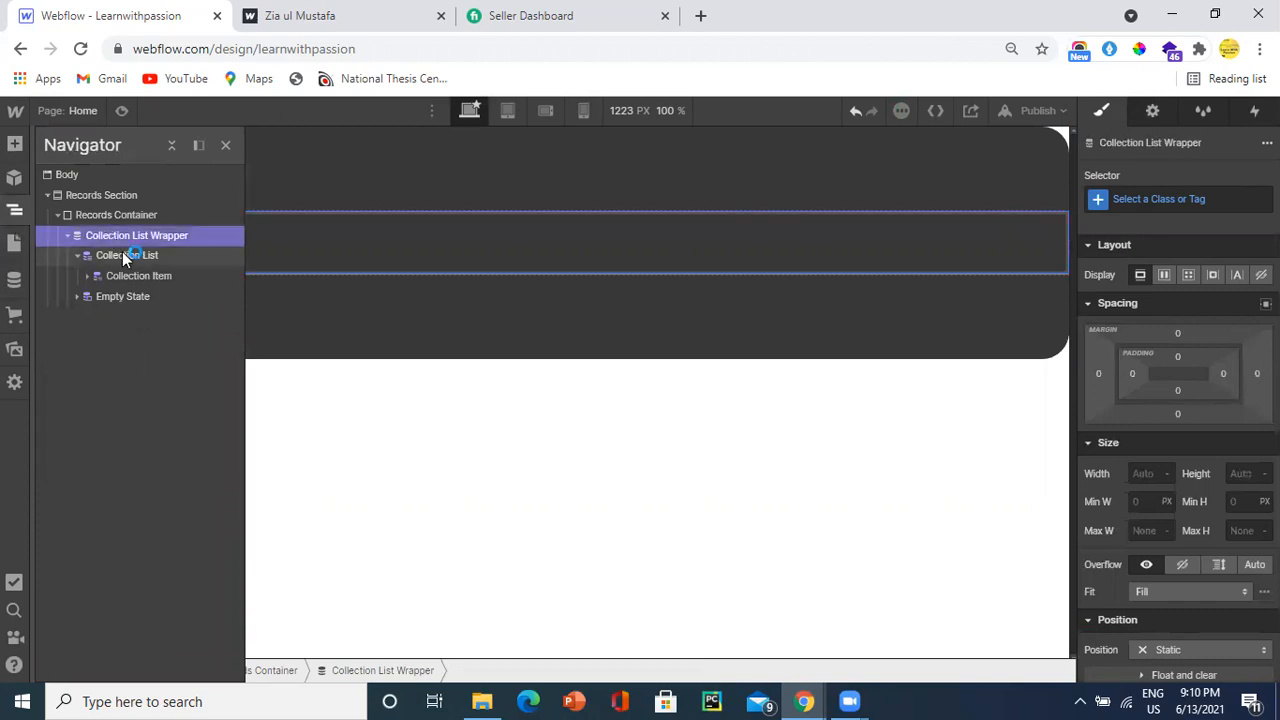
pyautogui.click(121, 254)
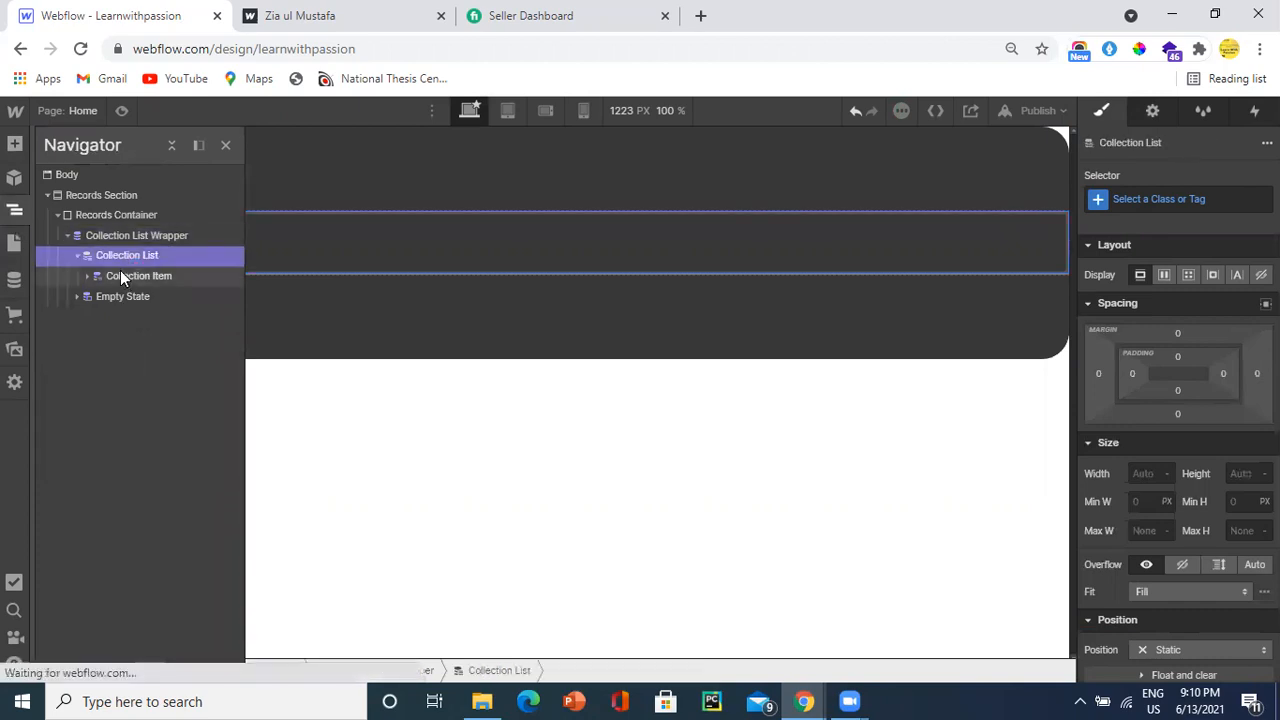
pyautogui.click(121, 274)
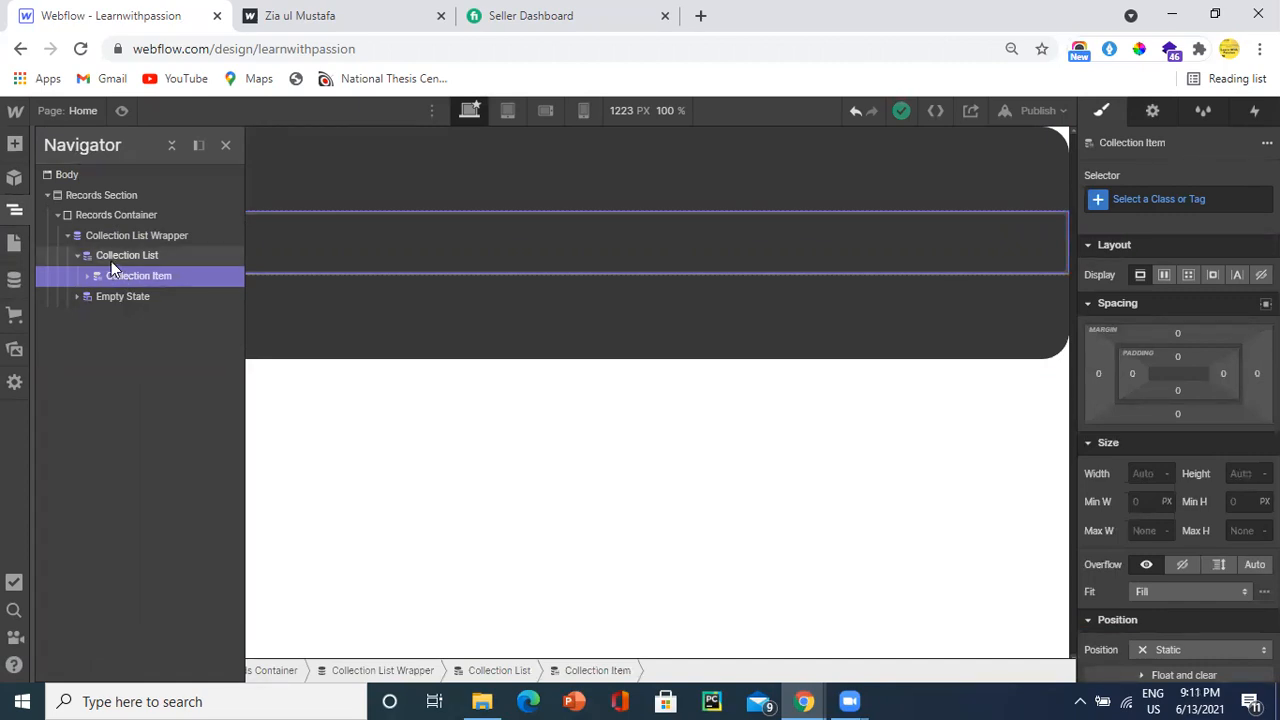
pyautogui.click(89, 275)
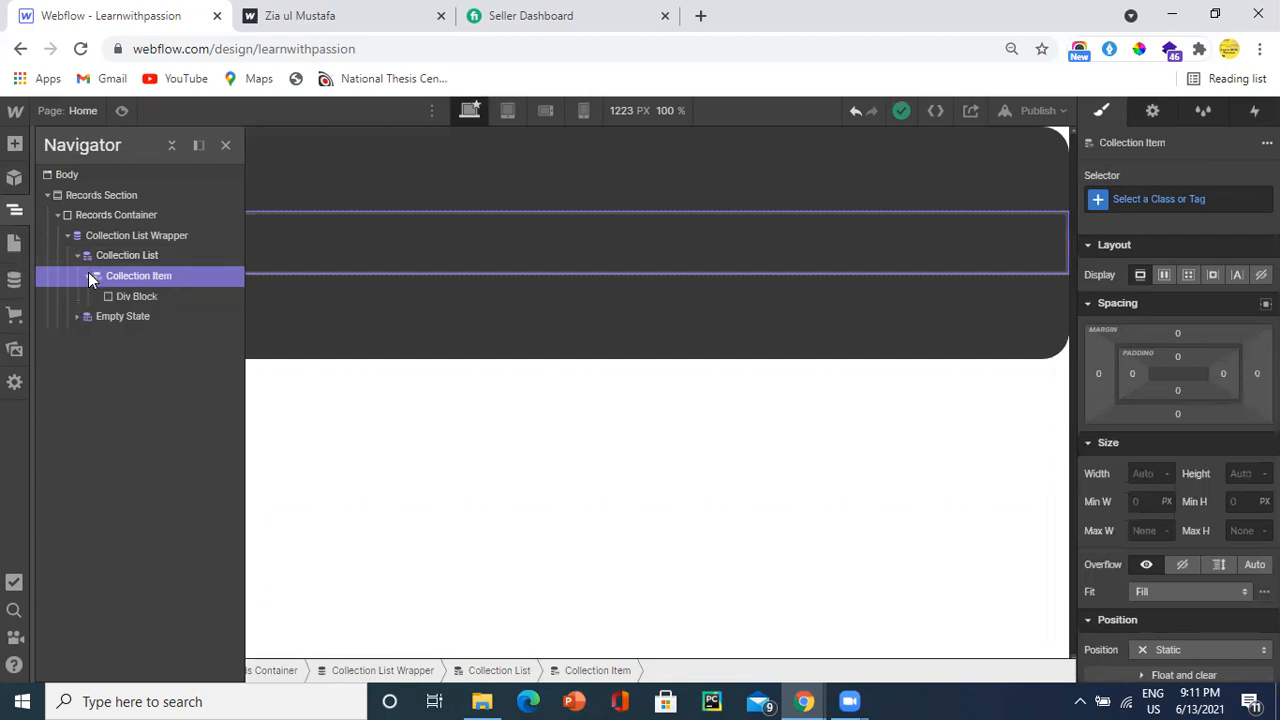
# Step: Give the div block inside the collection item the new class Record Content
pyautogui.click(113, 292)
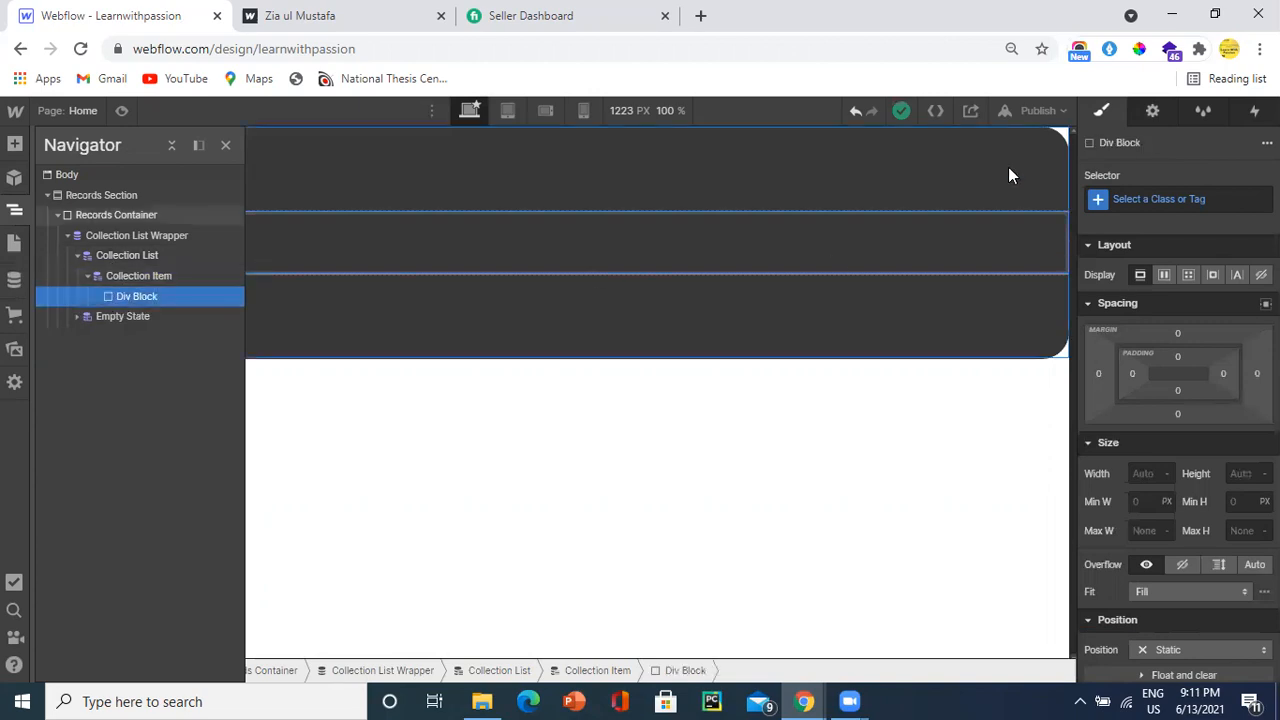
pyautogui.click(1182, 203)
pyautogui.write('R')
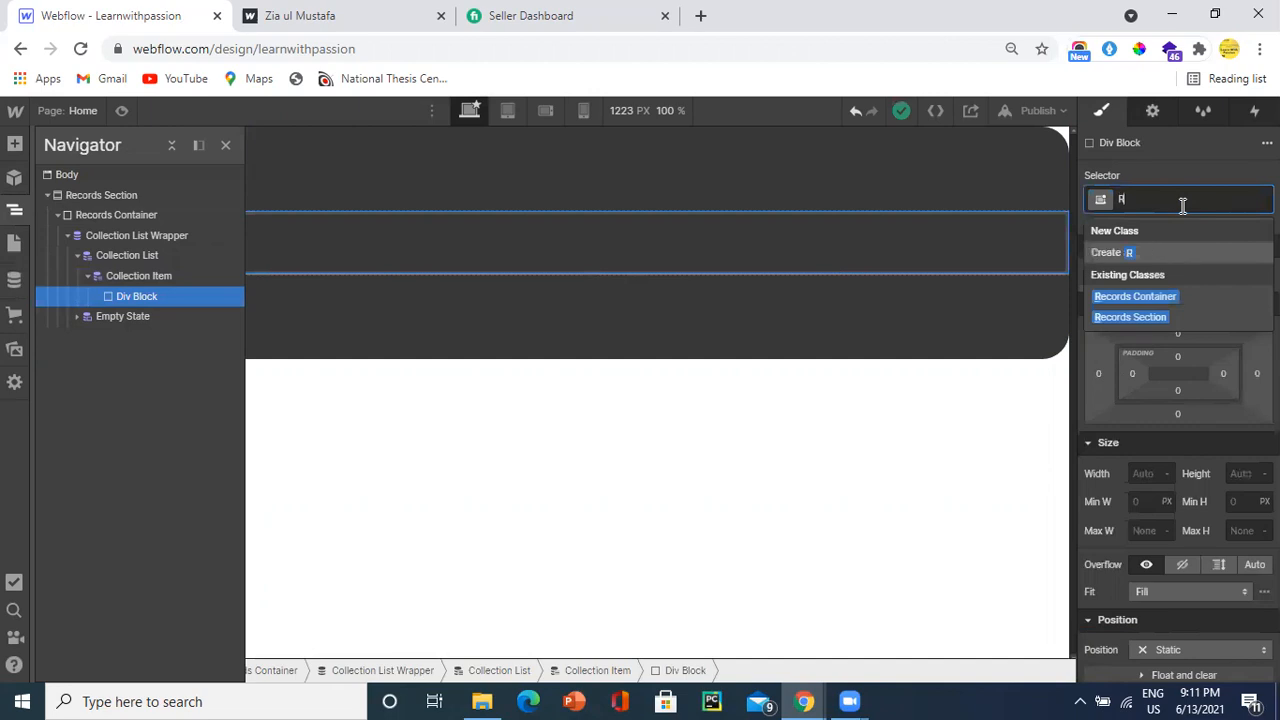
pyautogui.write('ecord Content')
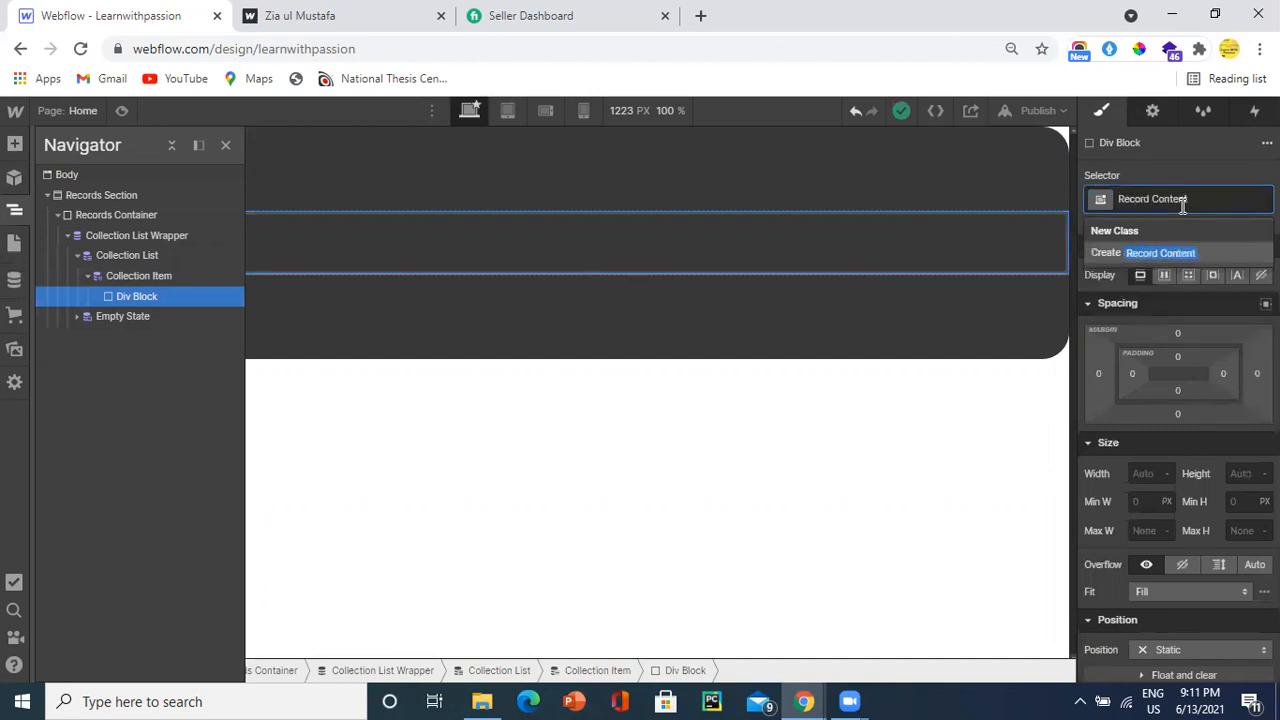
pyautogui.press('Return')
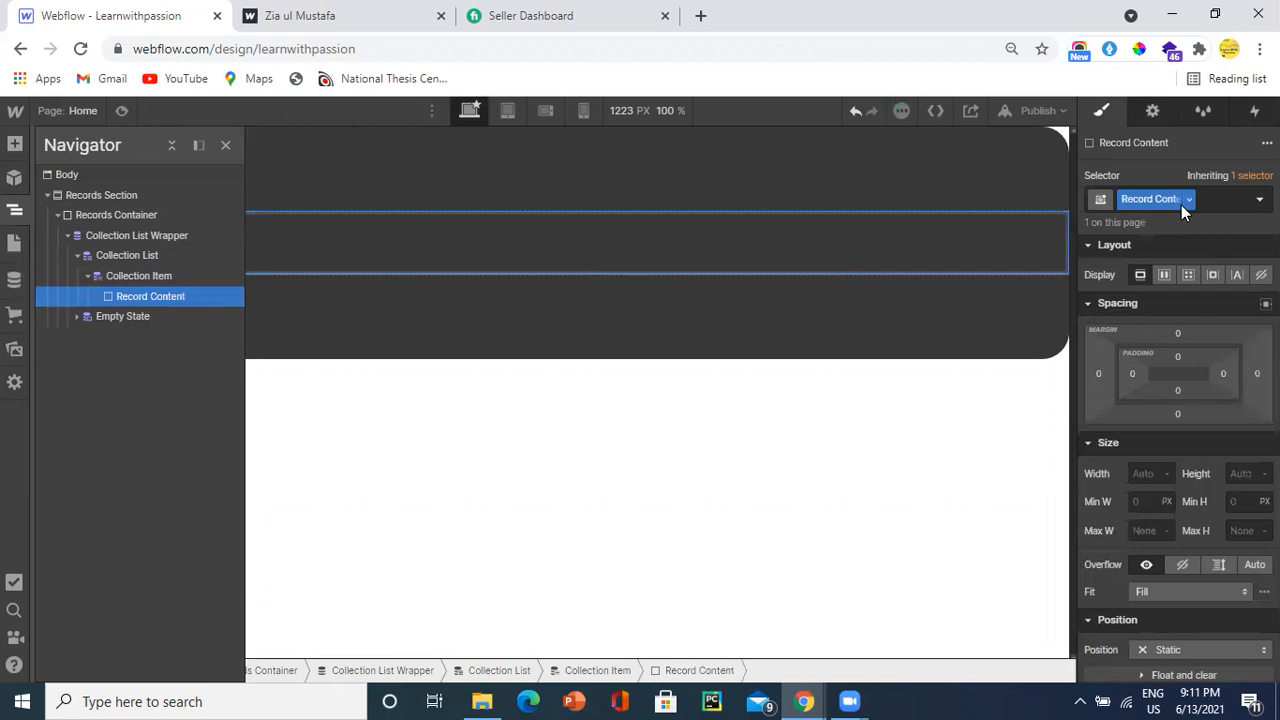
# Step: Add a div block inside Record Content and give it the new class Record Image
pyautogui.click(14, 209)
pyautogui.click(14, 144)
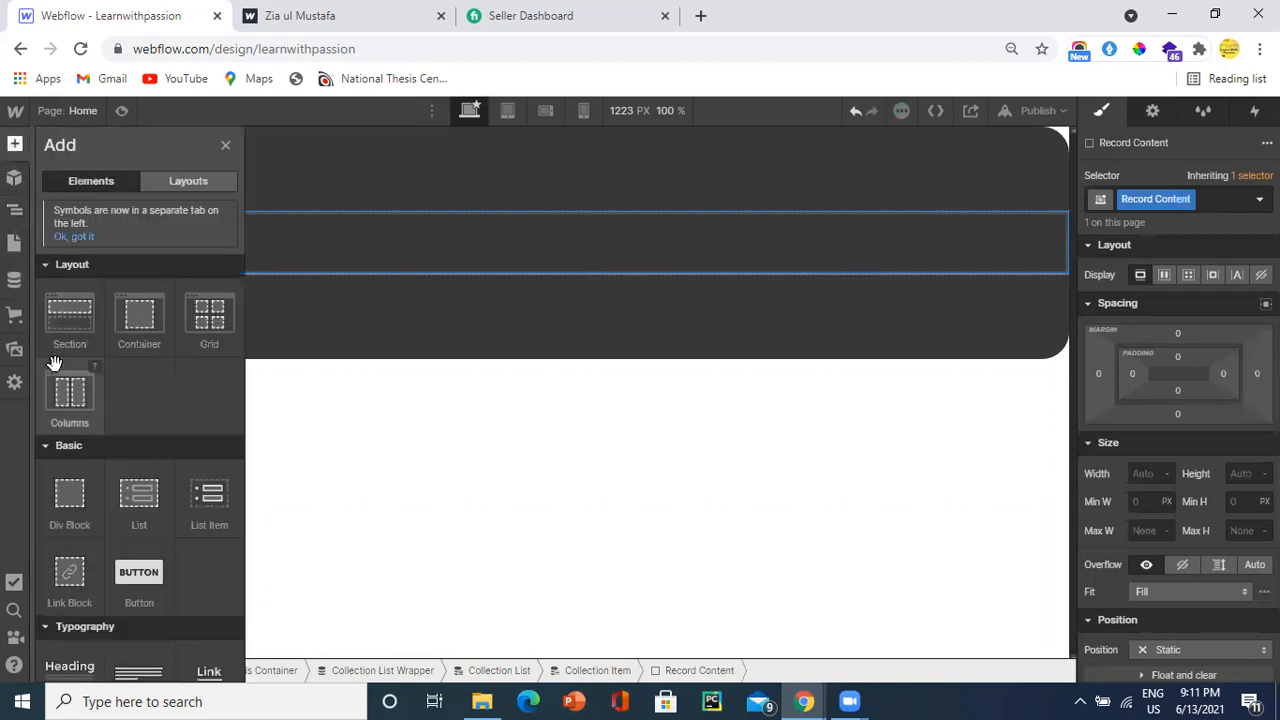
pyautogui.click(52, 484)
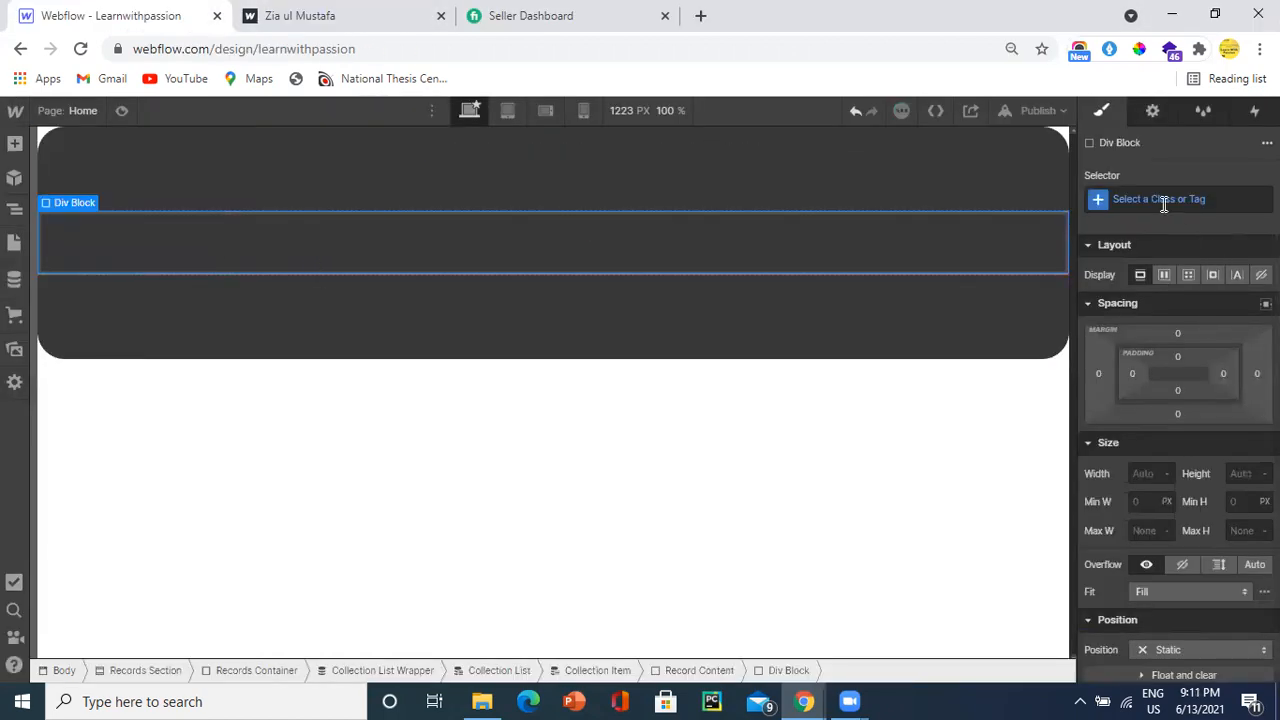
pyautogui.click(1164, 204)
pyautogui.write('Rec')
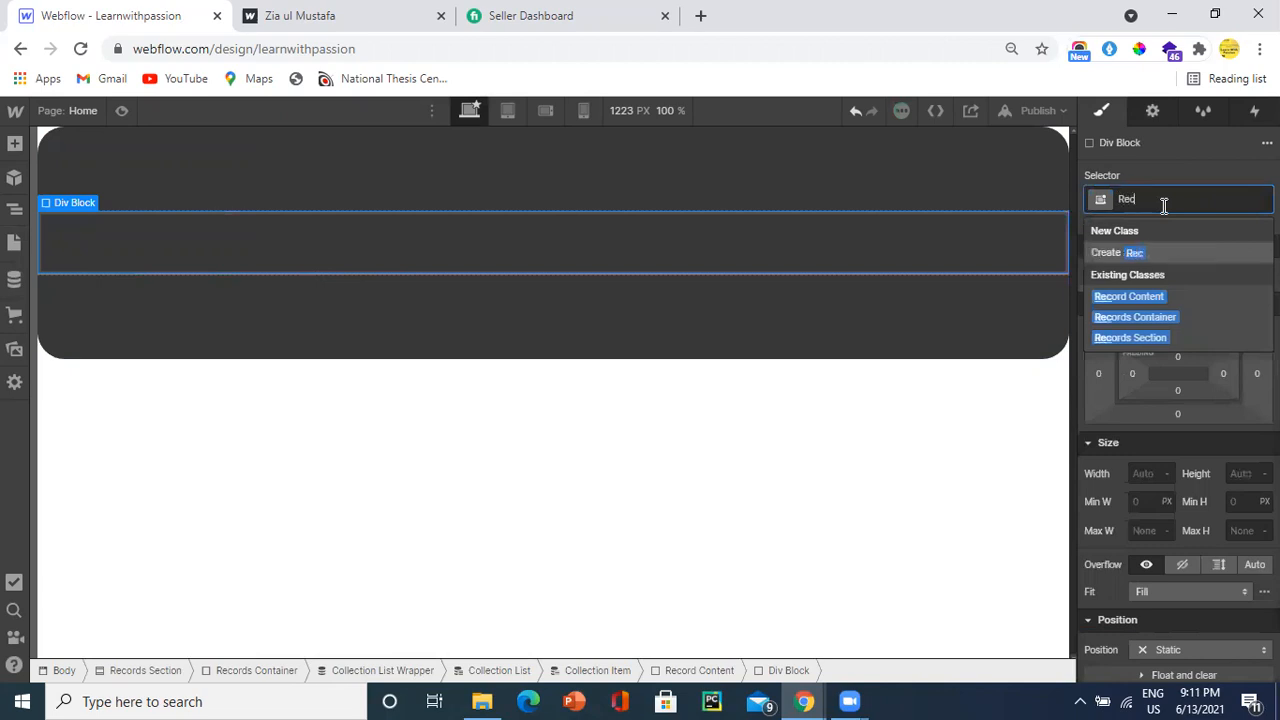
pyautogui.write('ord Image')
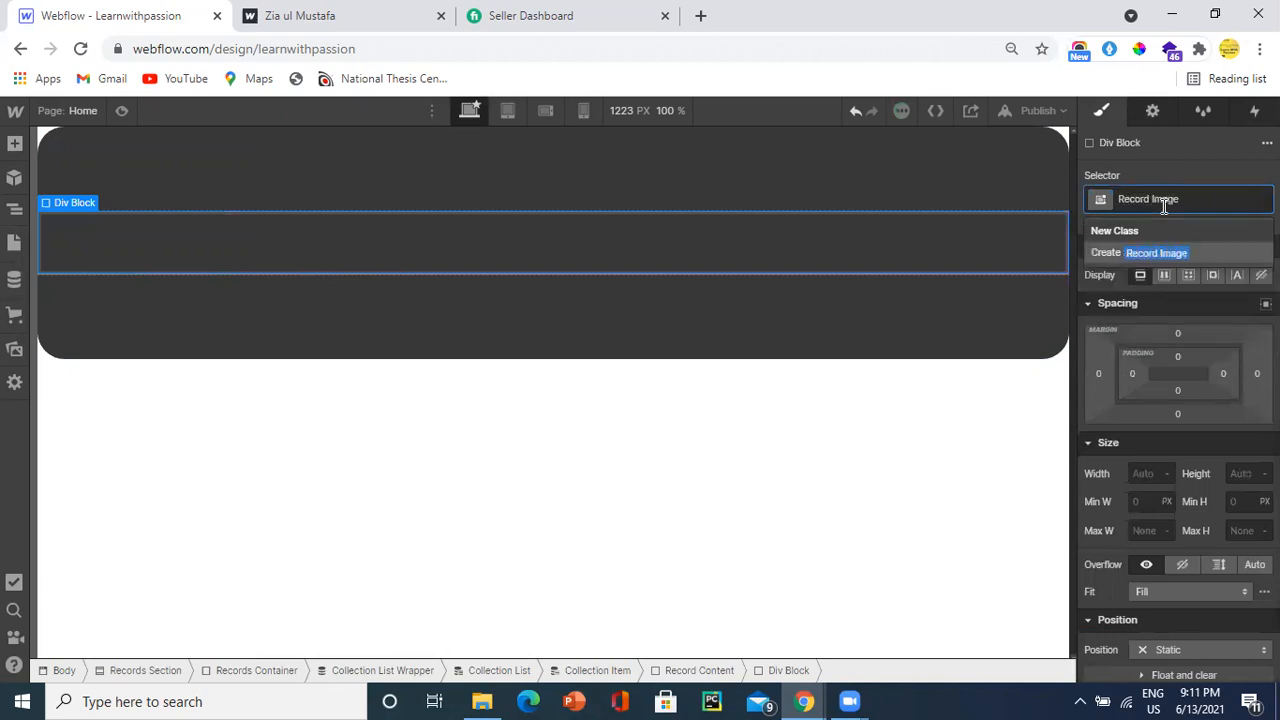
pyautogui.press('Return')
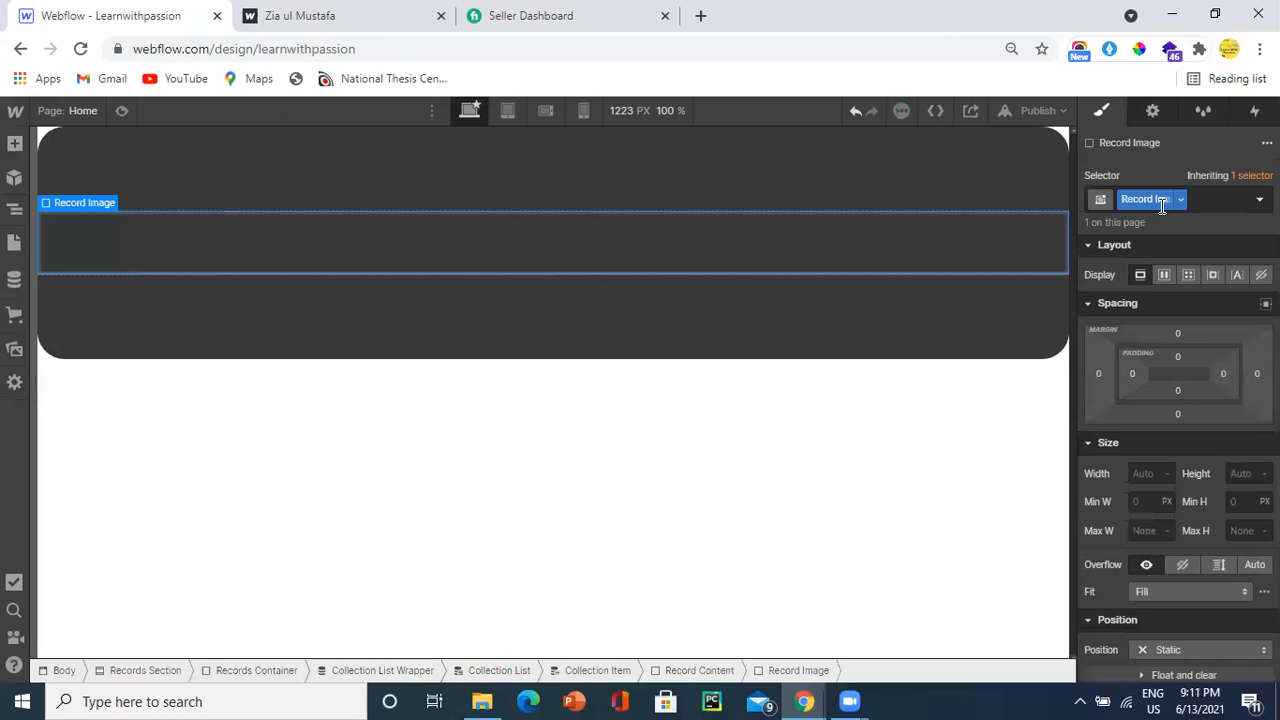
# Step: Add an image inside the Record Image div and bind it to the Image field of the Records collection
pyautogui.click(14, 143)
pyautogui.scroll(-3, 62, 410)
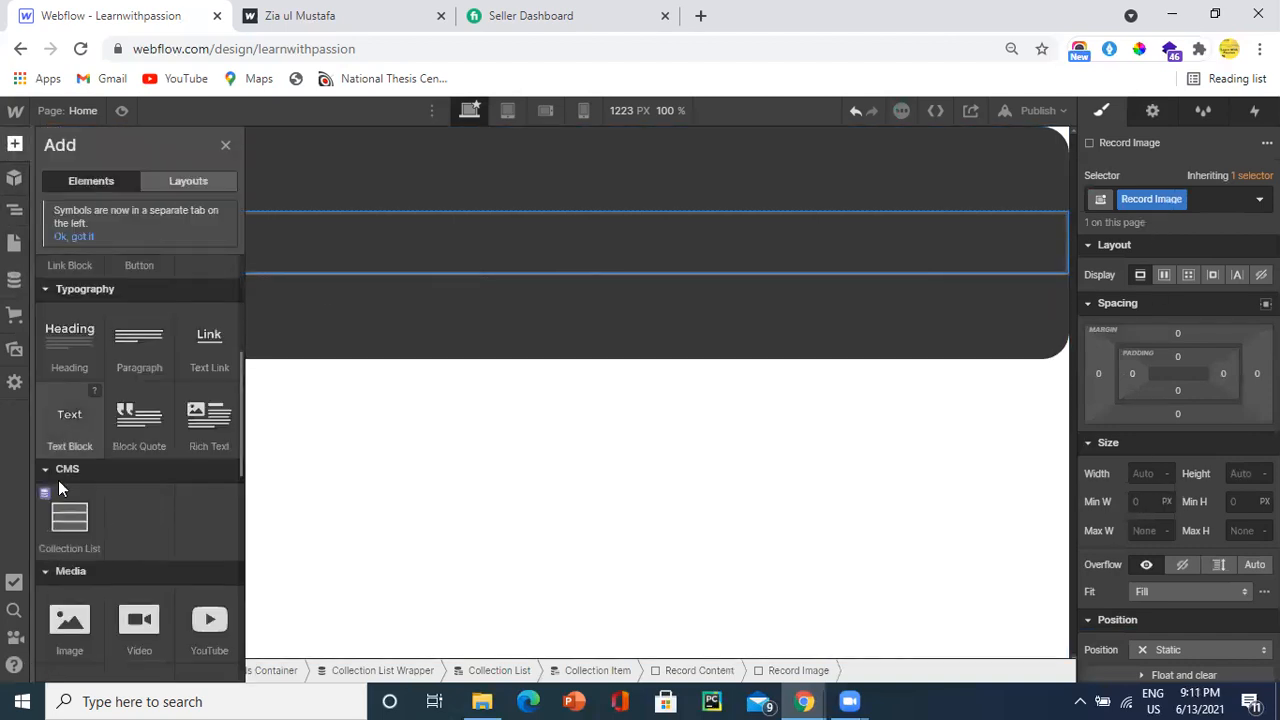
pyautogui.click(66, 600)
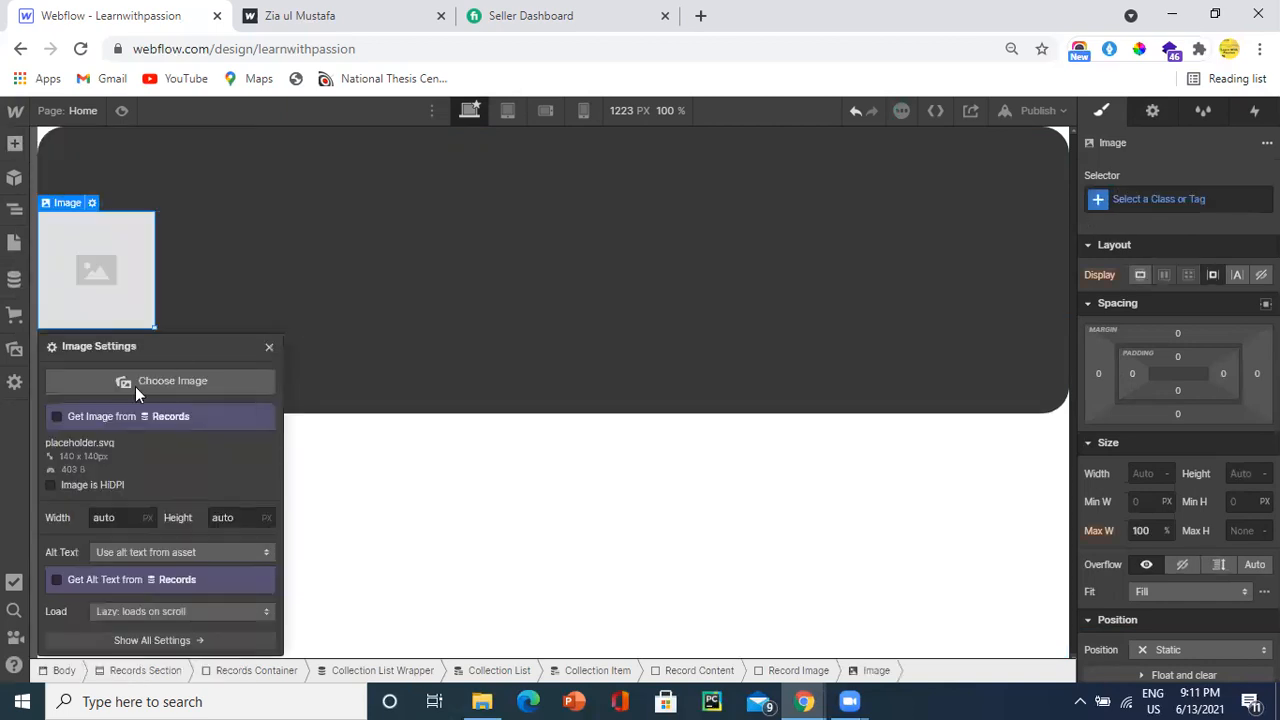
pyautogui.click(70, 415)
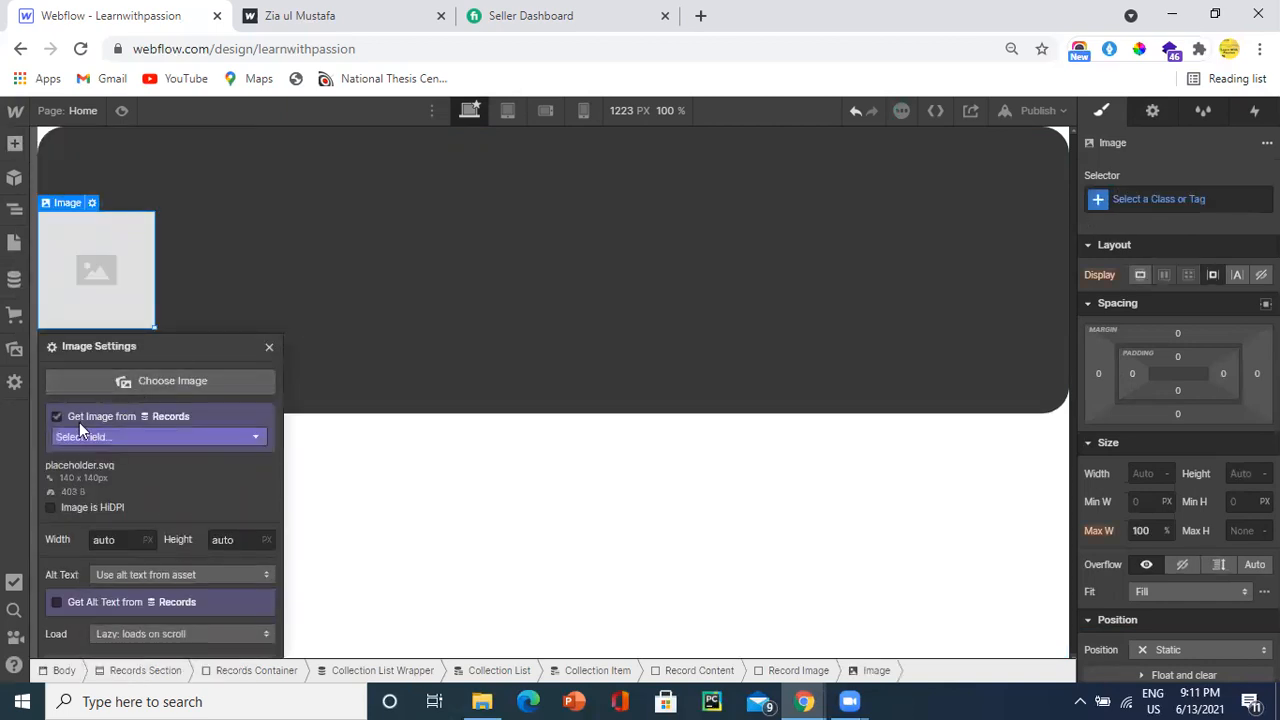
pyautogui.click(84, 438)
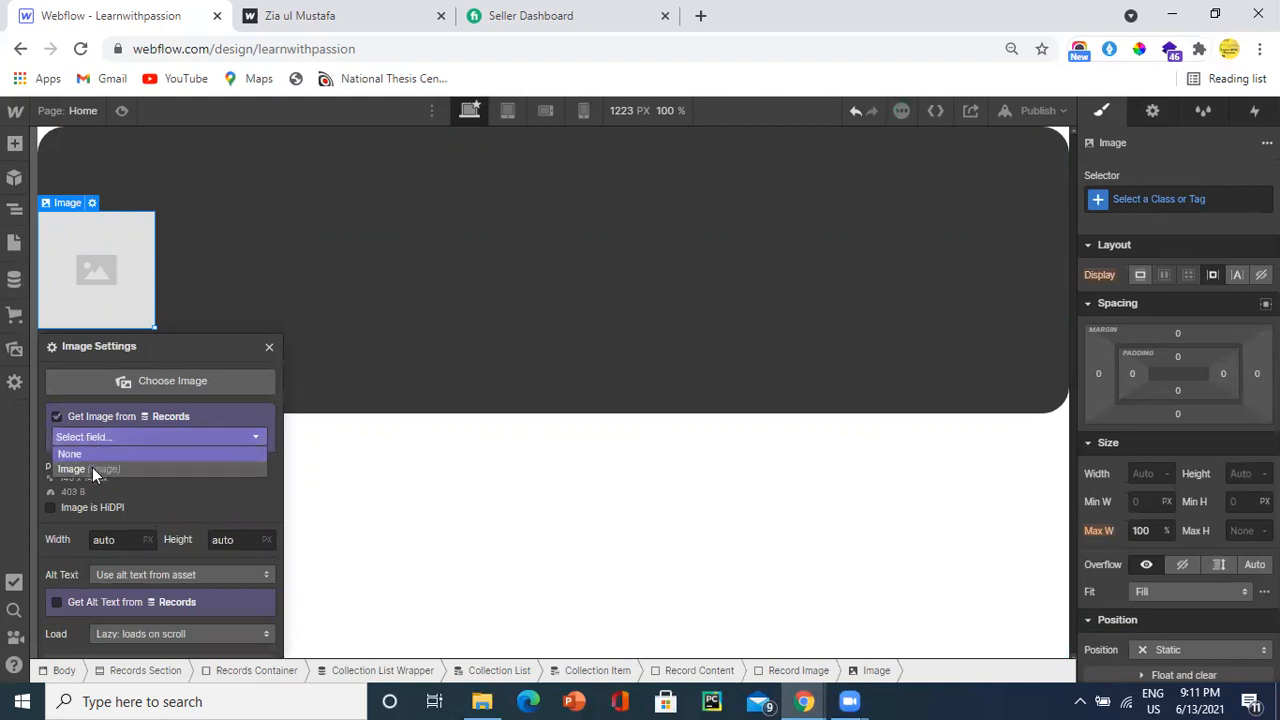
pyautogui.click(92, 467)
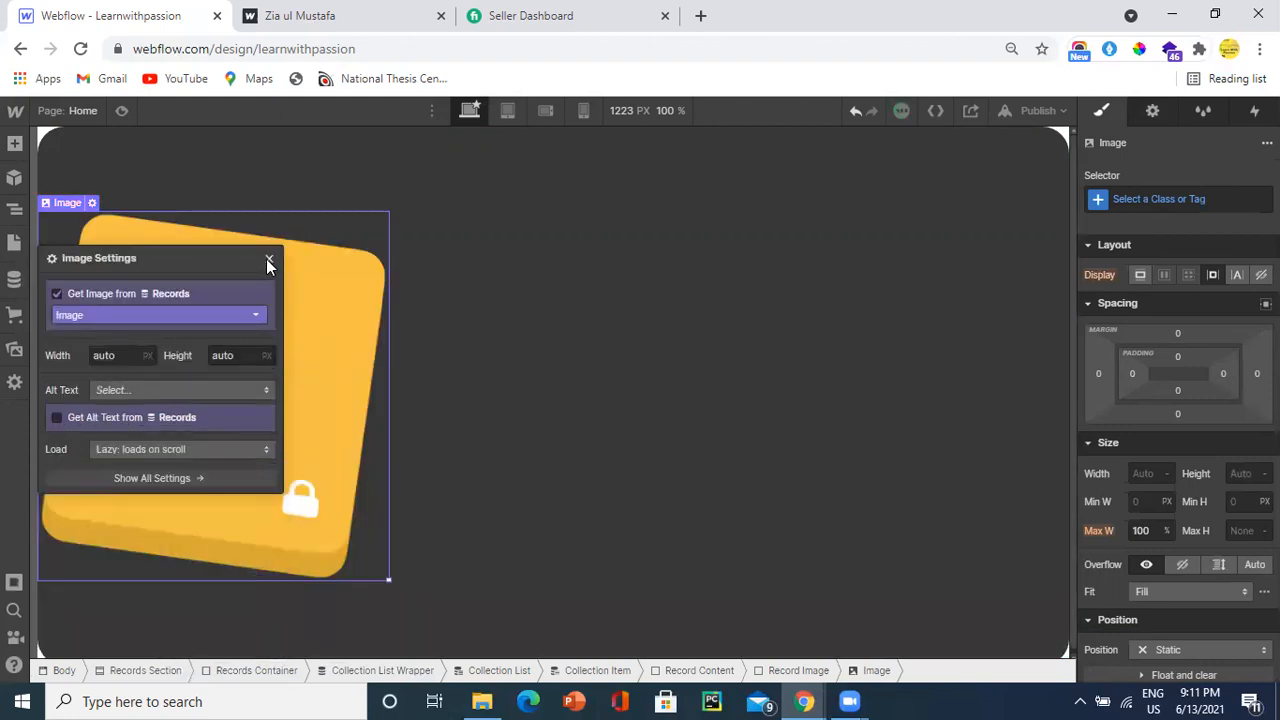
pyautogui.click(268, 260)
# Step: Set the Record Image div's width and height to 128 px each
pyautogui.click(80, 186)
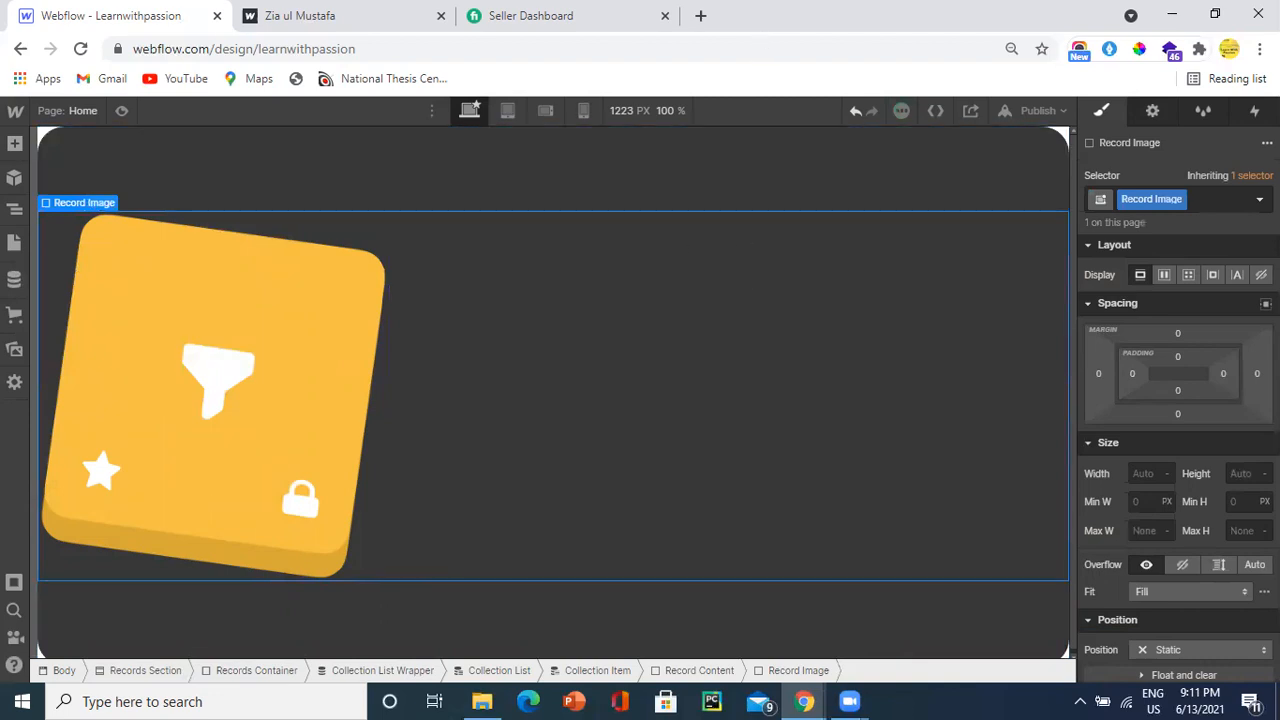
pyautogui.click(1141, 475)
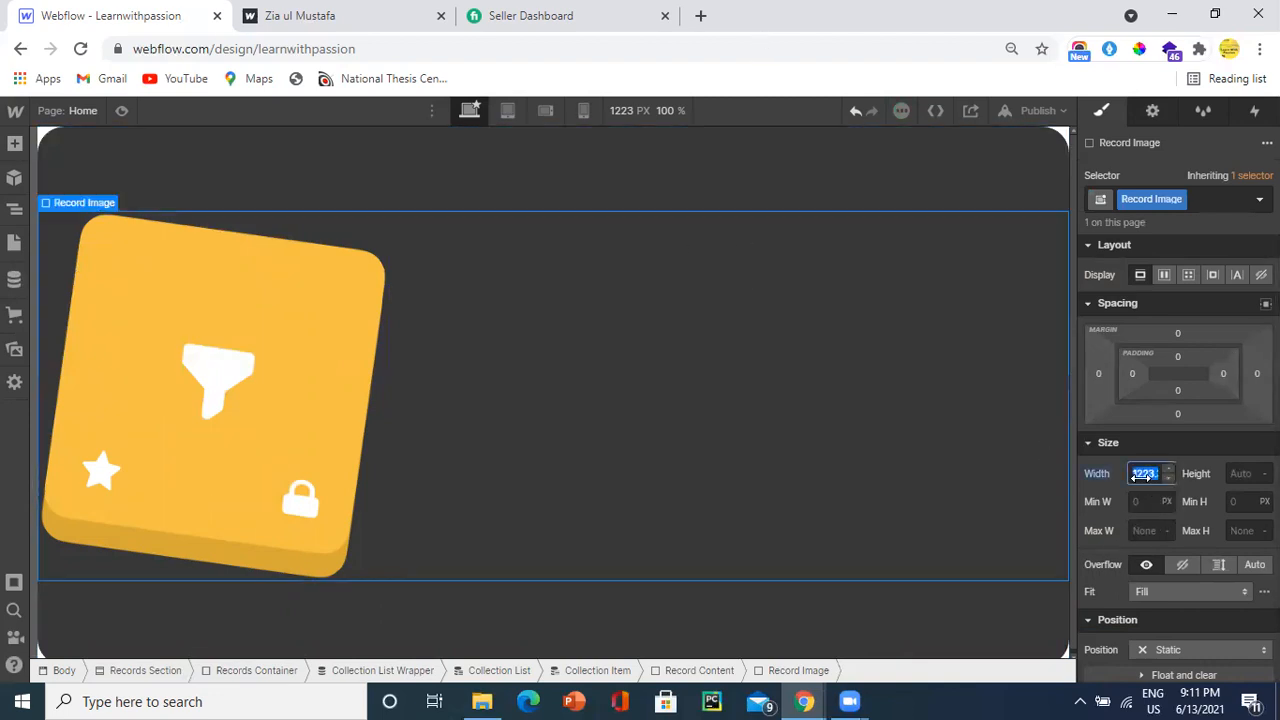
pyautogui.write('1')
pyautogui.press('Tab')
pyautogui.write('1')
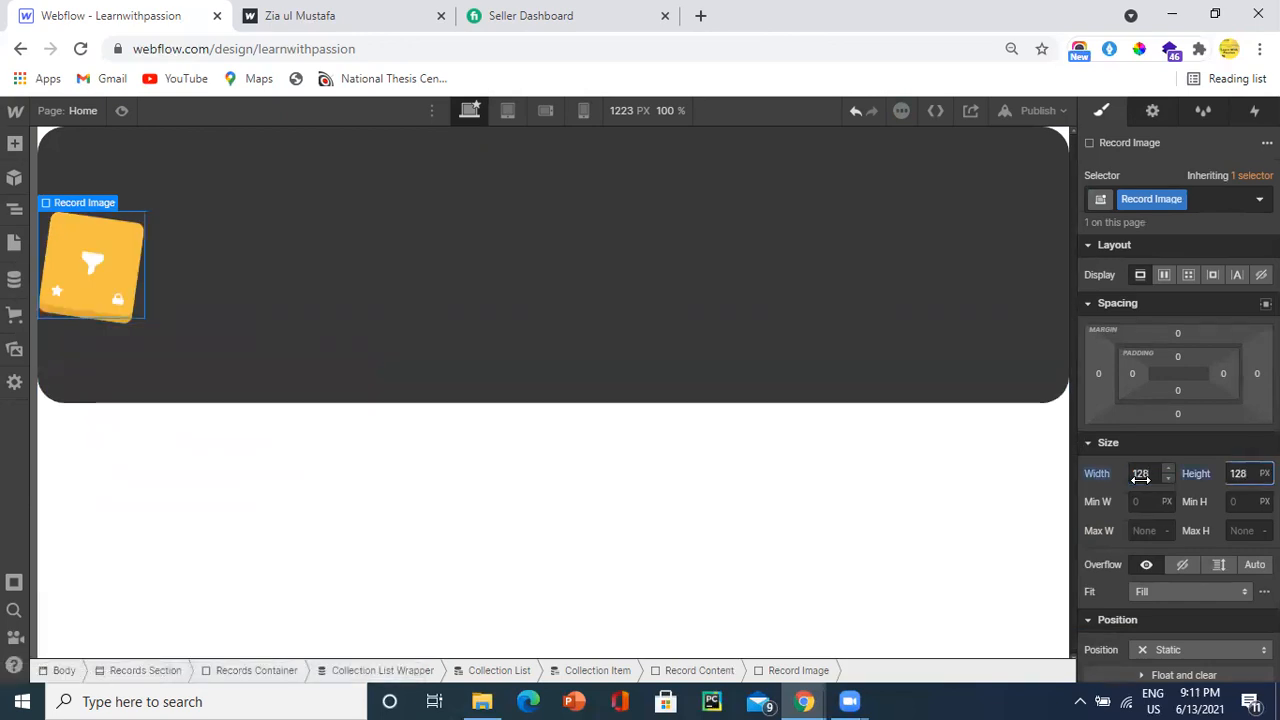
# Step: Add a text block inside Record Content, after the Record Image div, and dismiss its text settings
pyautogui.click(82, 189)
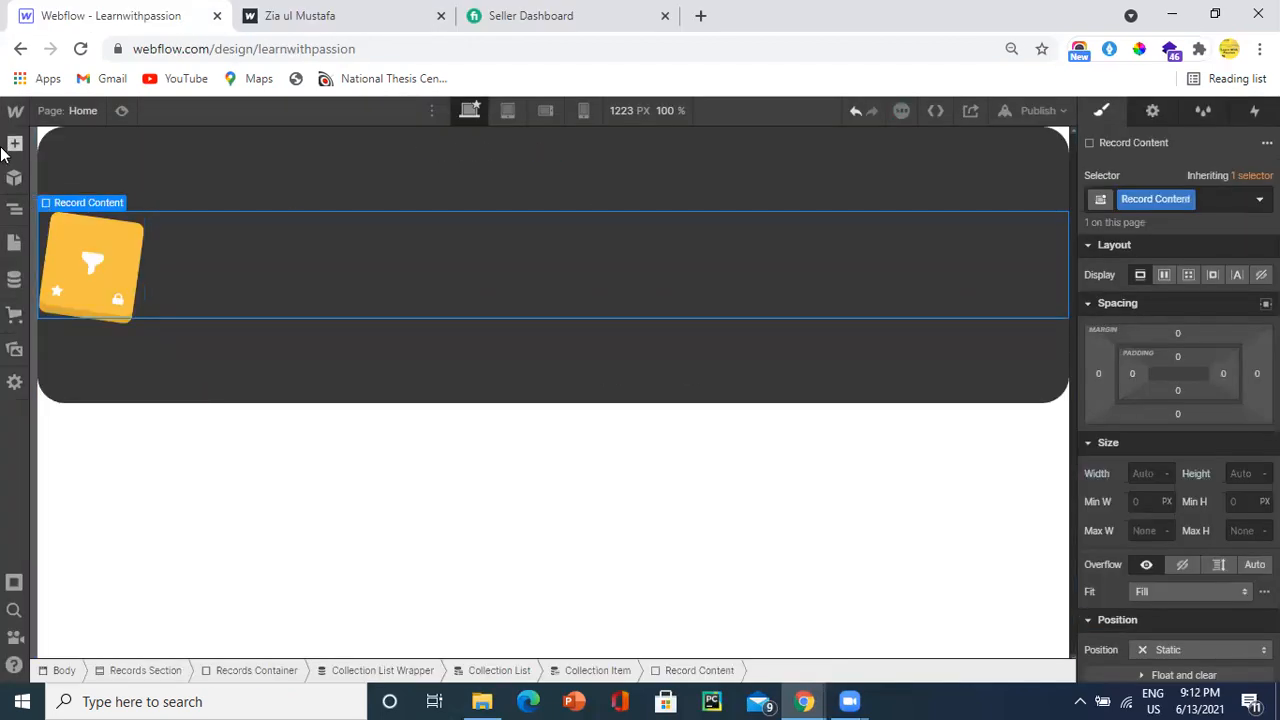
pyautogui.click(14, 208)
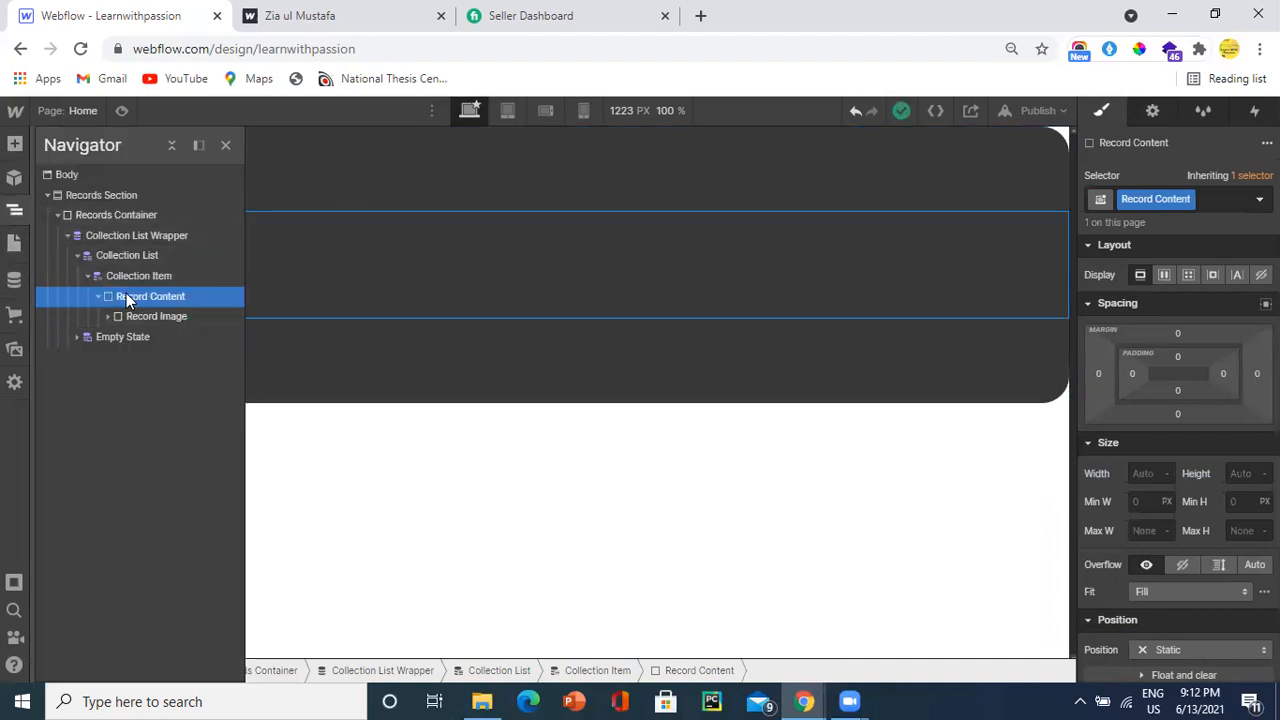
pyautogui.click(106, 317)
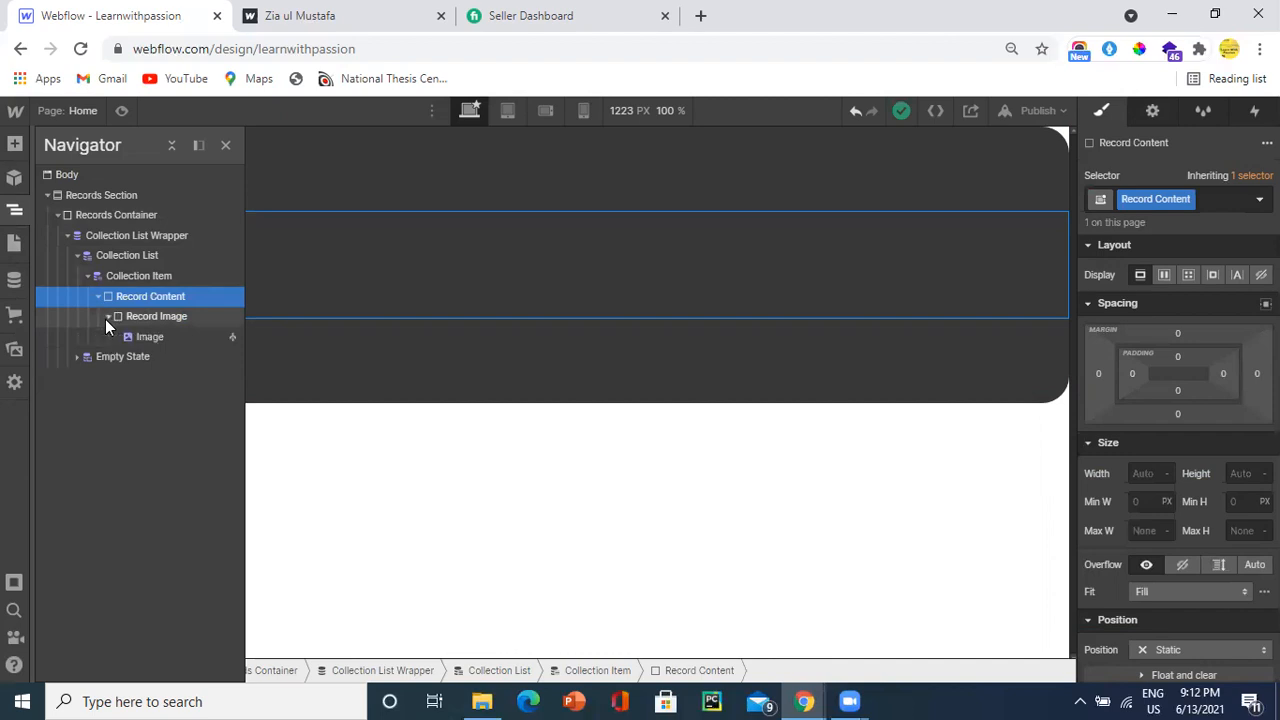
pyautogui.click(106, 317)
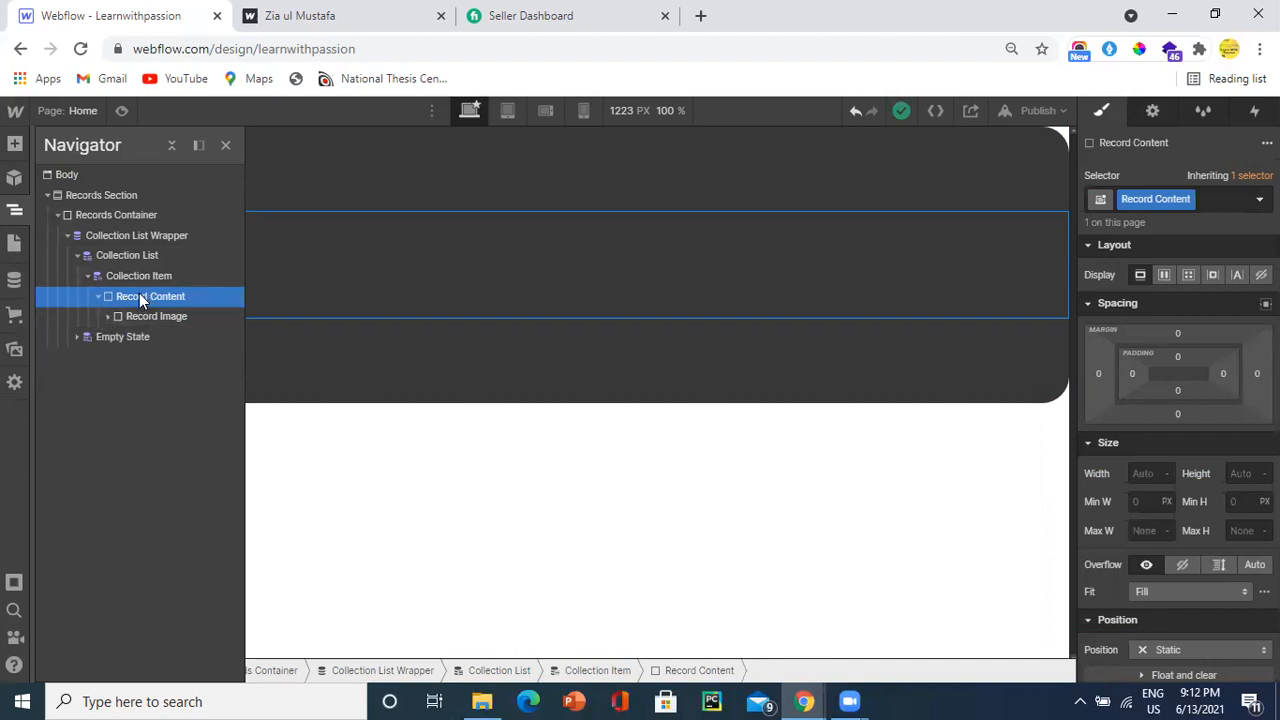
pyautogui.click(14, 145)
pyautogui.scroll(-2, 79, 441)
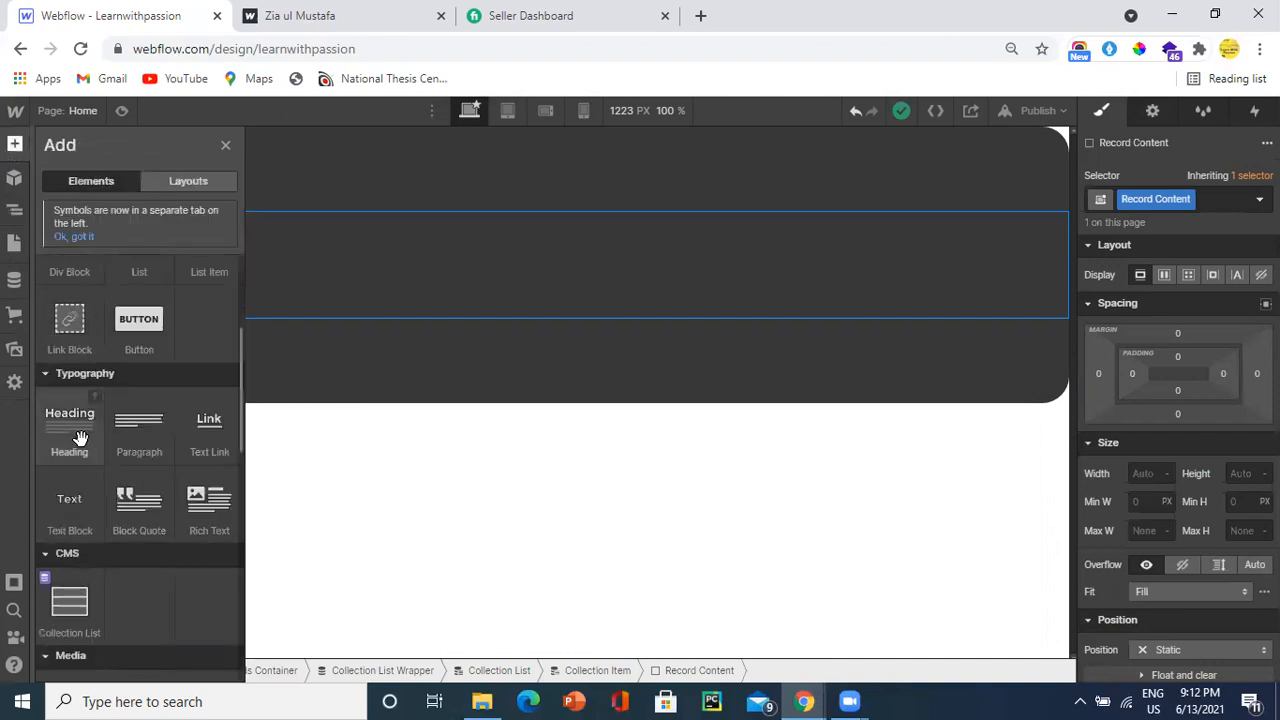
pyautogui.click(60, 500)
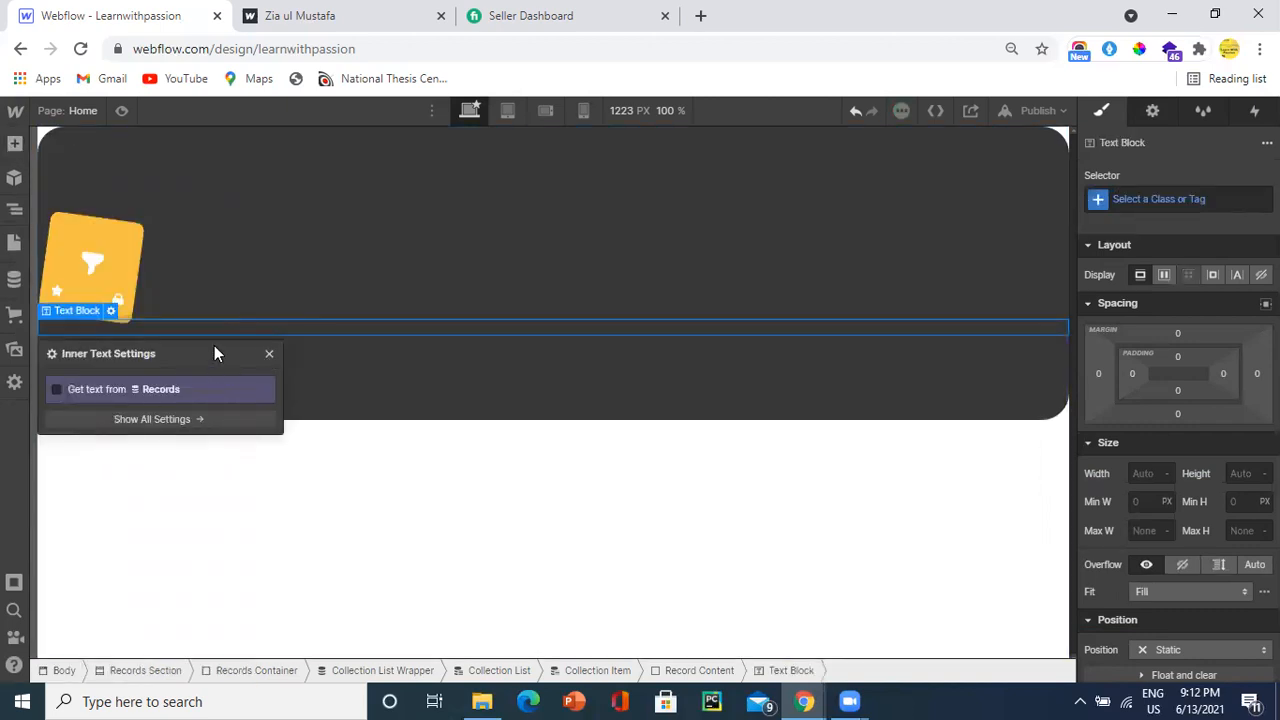
pyautogui.click(269, 354)
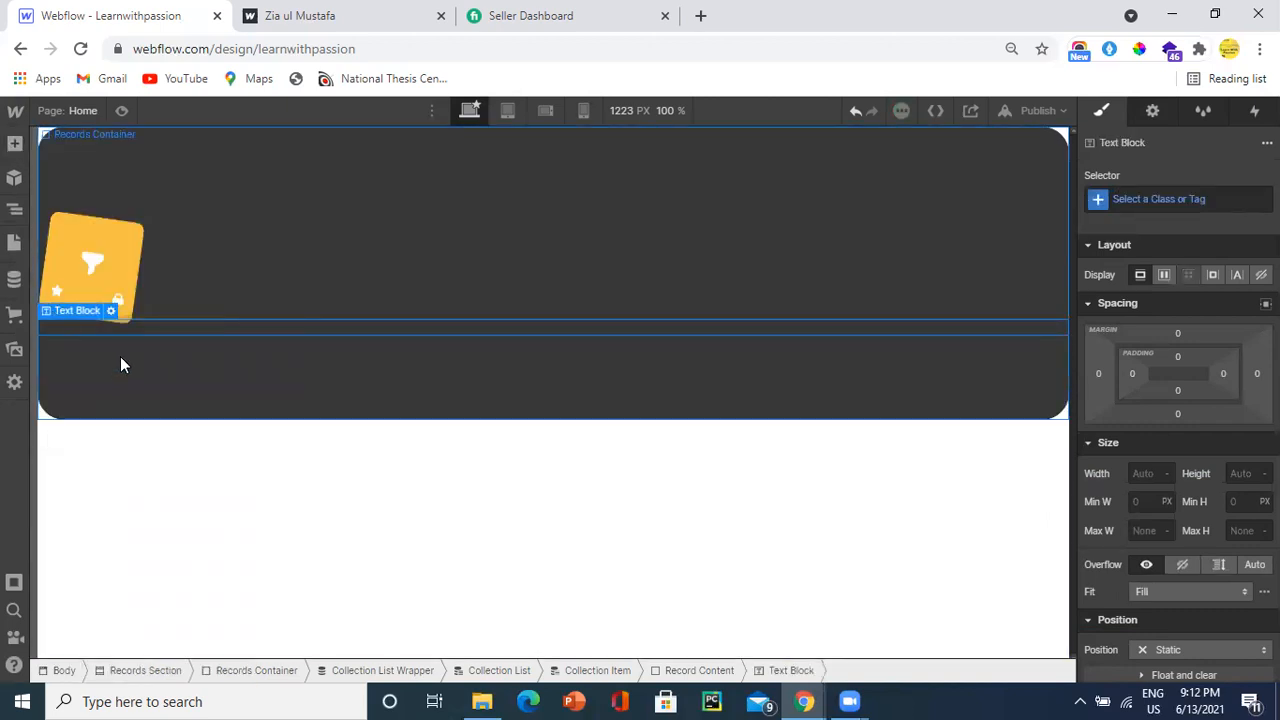
# Step: Set the Records Container's text color to white
pyautogui.click(251, 163)
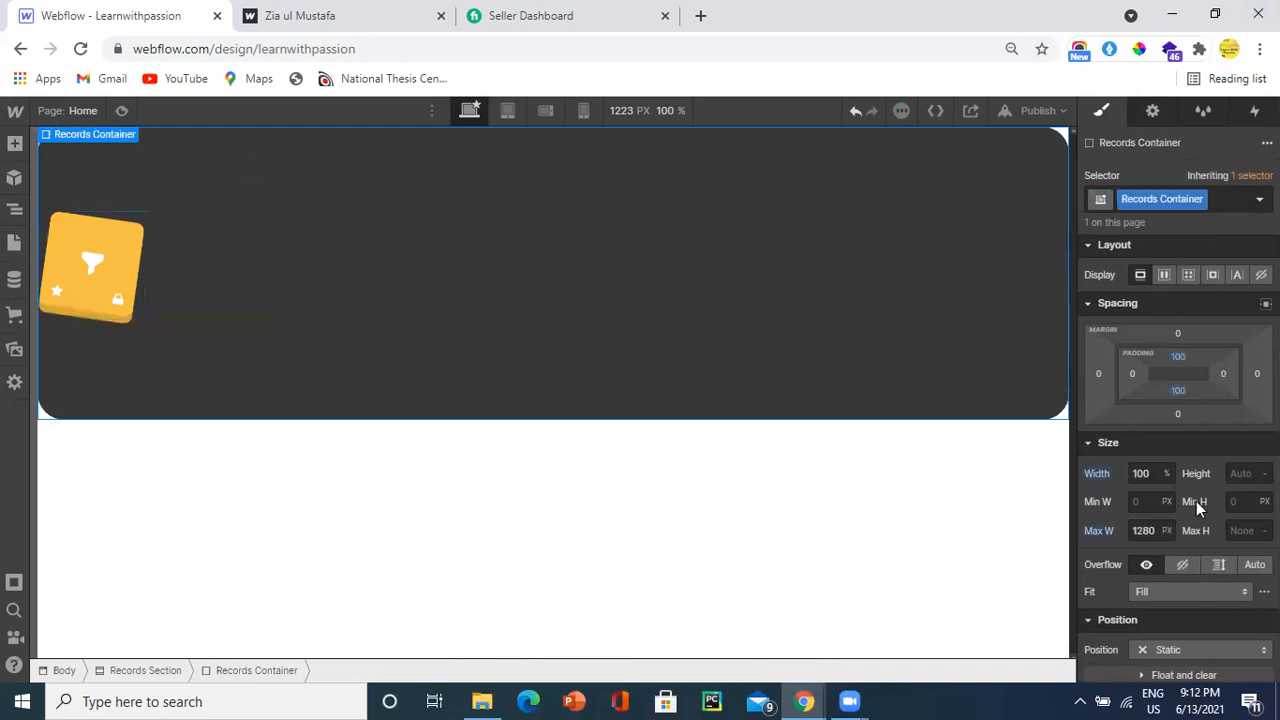
pyautogui.scroll(-3, 1192, 527)
pyautogui.click(1190, 560)
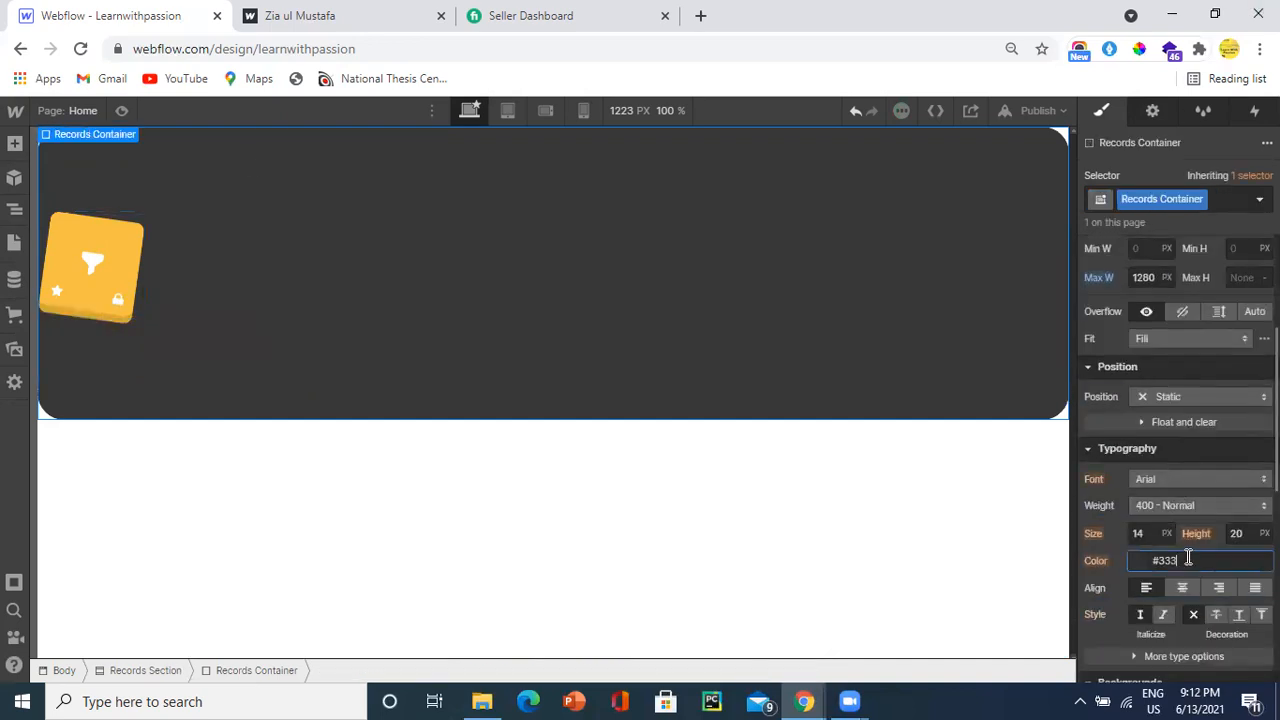
pyautogui.doubleClick(1188, 558)
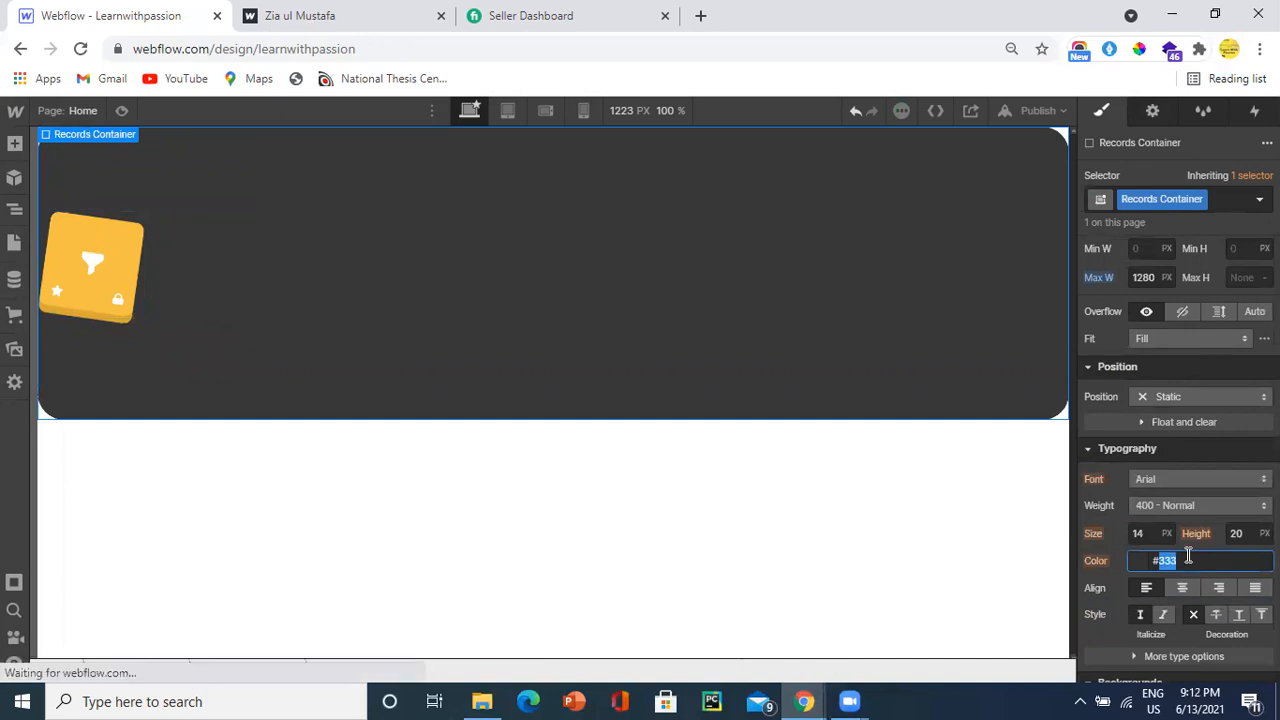
pyautogui.press('BackSpace')
pyautogui.press('Return')
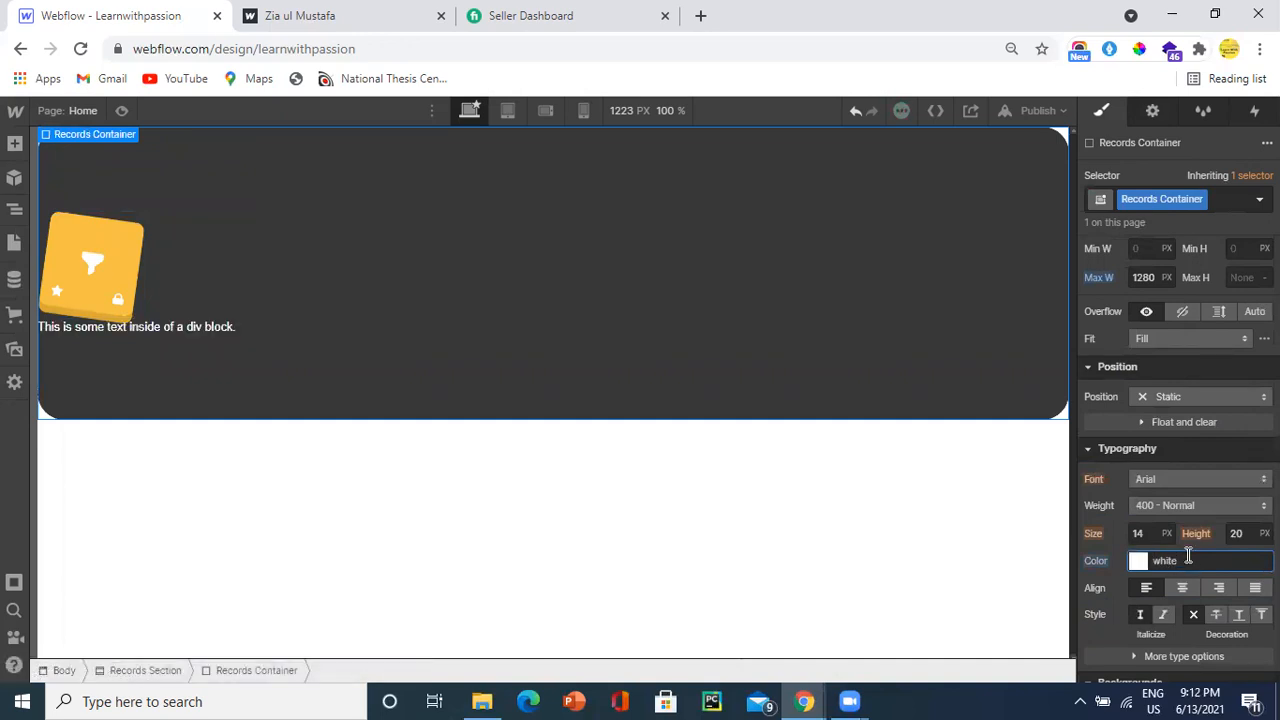
# Step: Give the text block under the record image the new class Record Title
pyautogui.click(169, 326)
pyautogui.click(1171, 199)
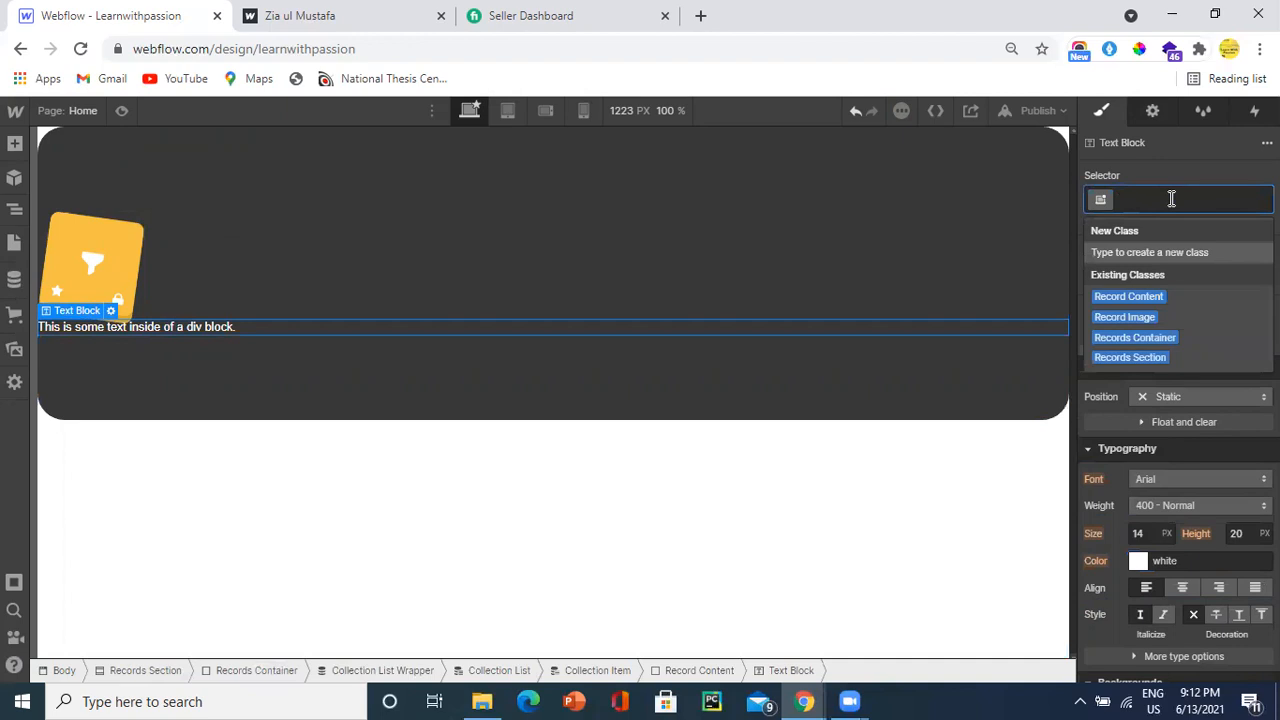
pyautogui.write('Record')
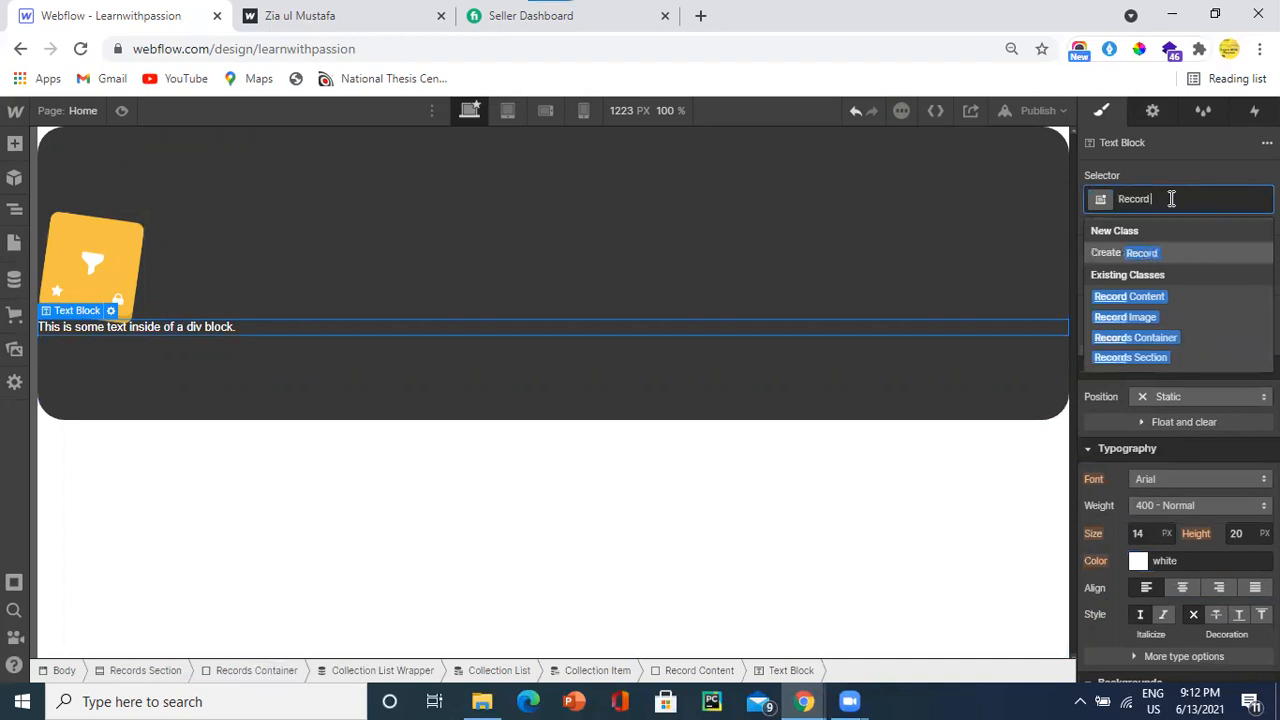
pyautogui.press('super+shift+s')
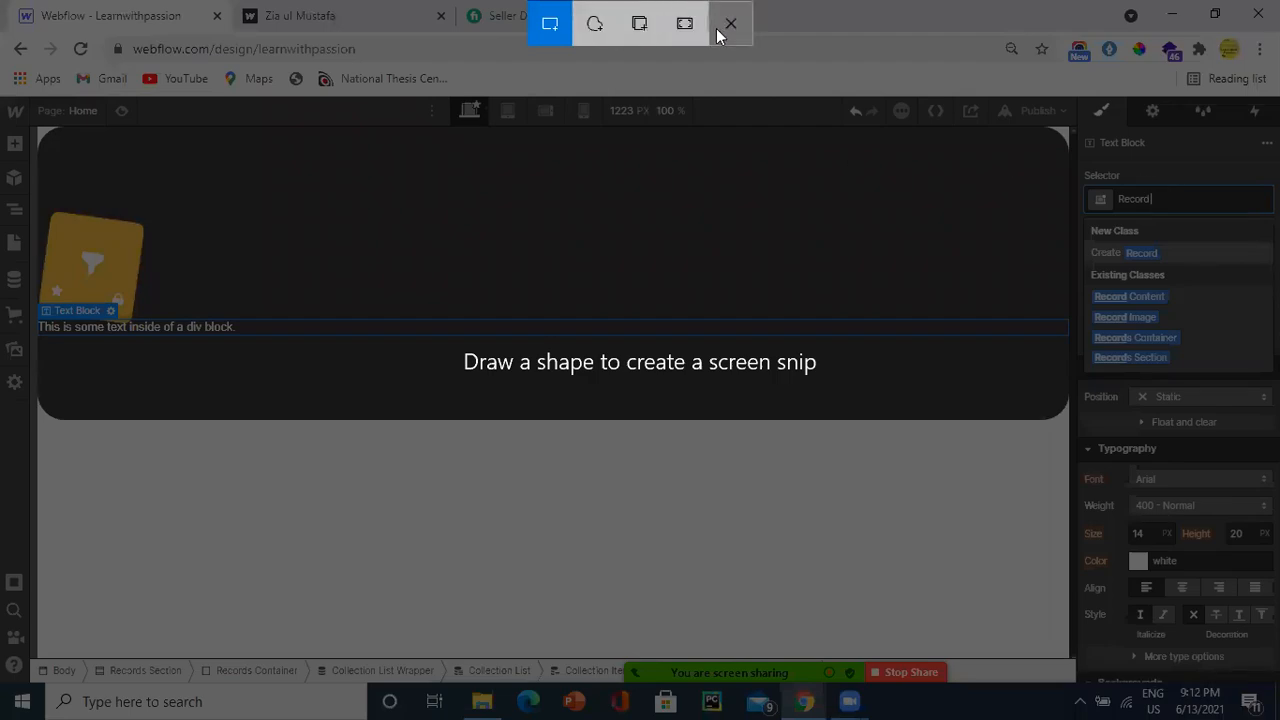
pyautogui.click(730, 23)
pyautogui.click(1153, 196)
pyautogui.write('Re')
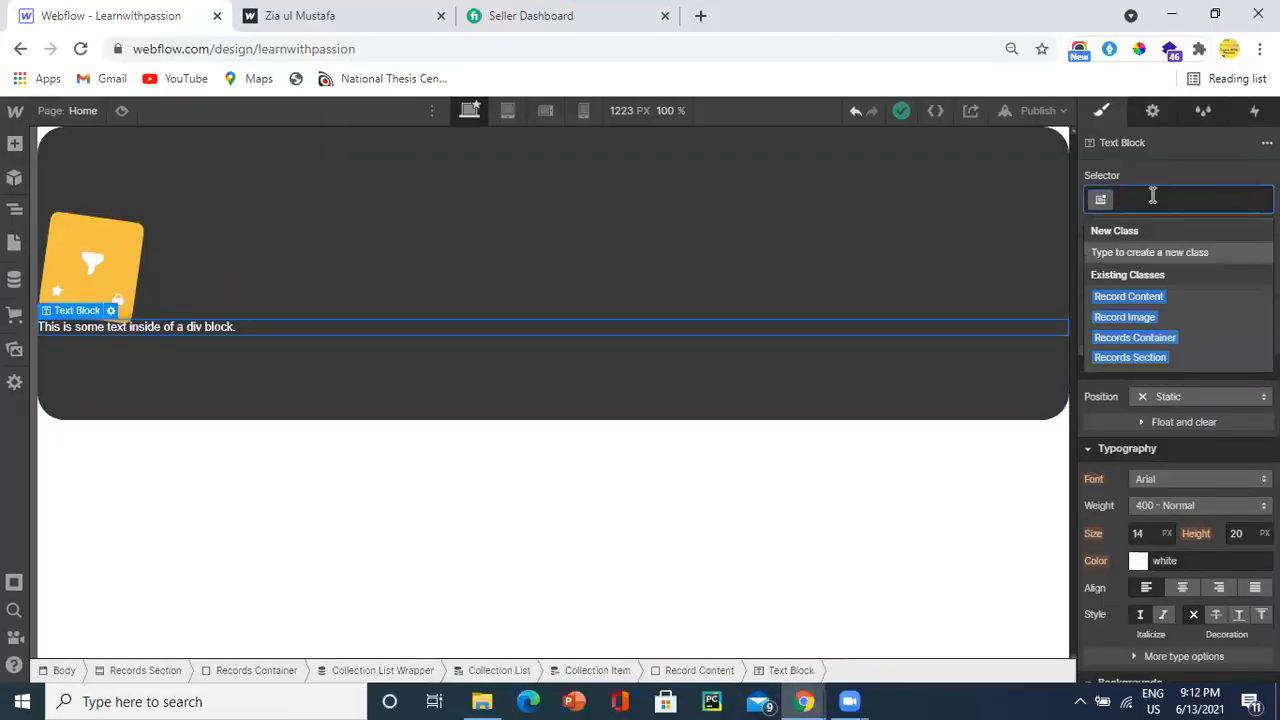
pyautogui.write('cord')
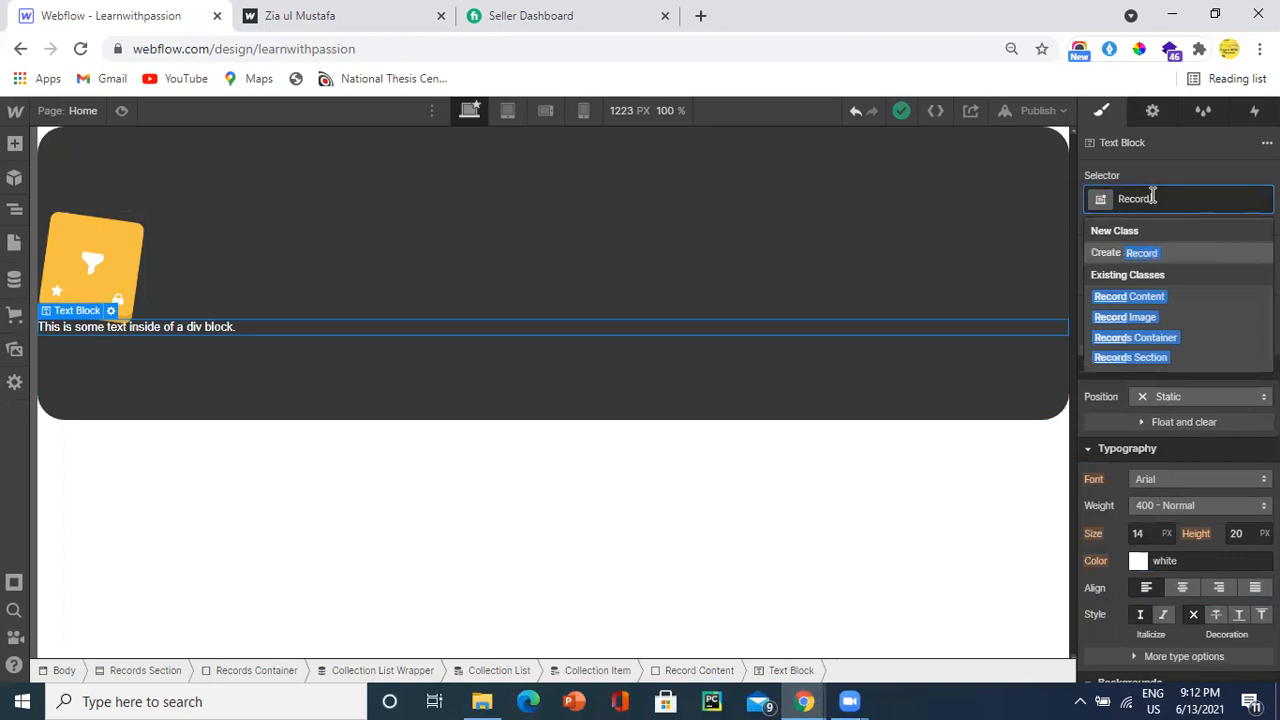
pyautogui.write(' Title')
pyautogui.press('Return')
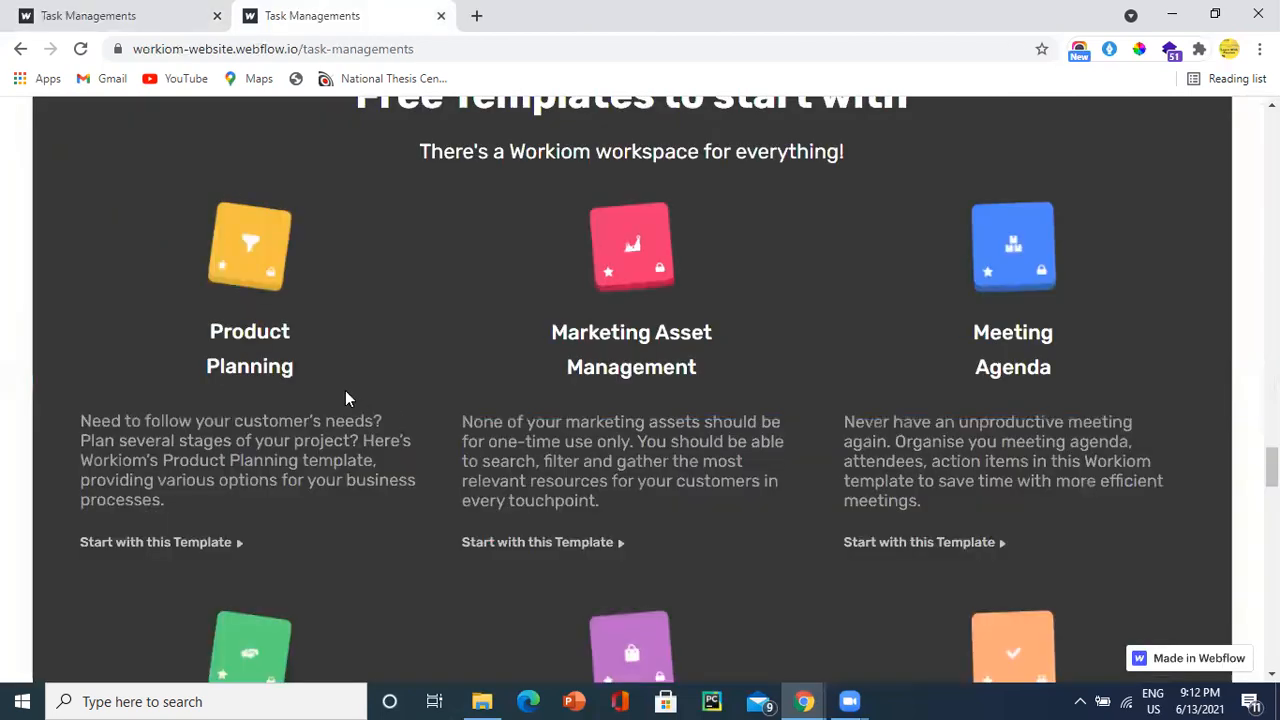
# Step: Switch to the Workiom Task Managements page and inspect the font details of the Product Planning title
pyautogui.moveTo(210, 332); pyautogui.dragTo(251, 345)
pyautogui.rightClick(241, 325)
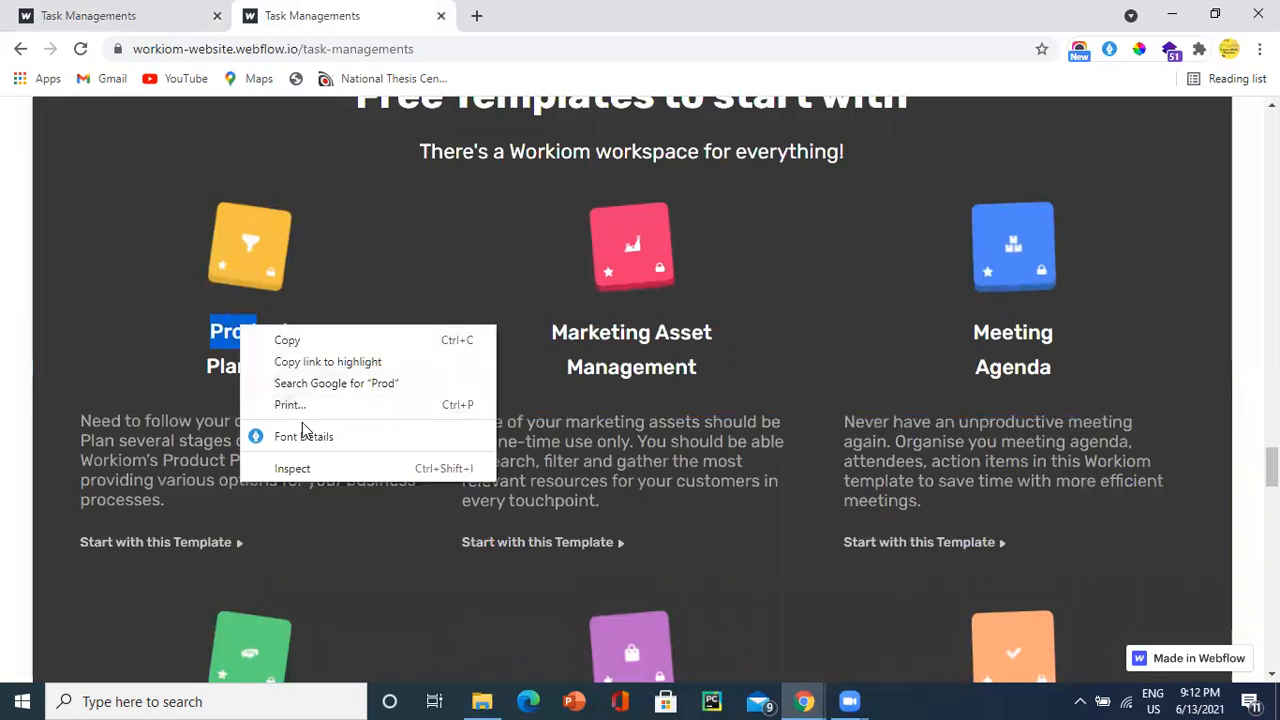
pyautogui.click(301, 440)
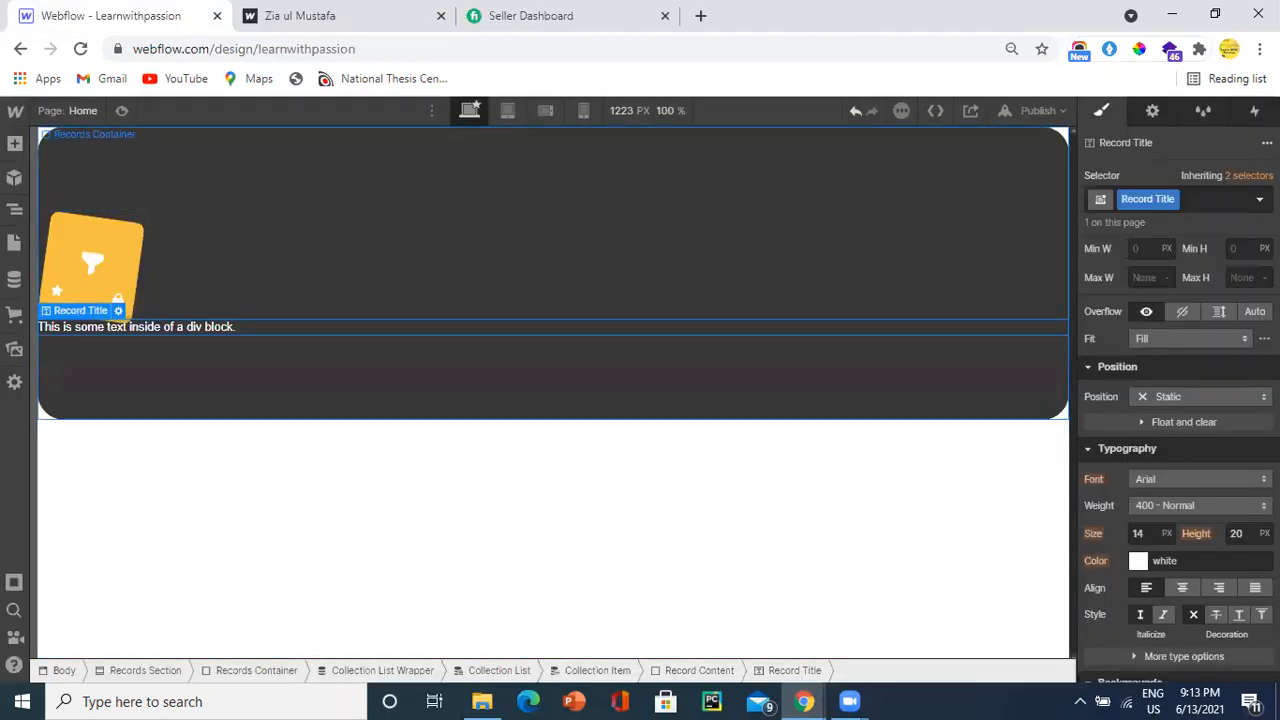
# Step: Set the Record Title text's font to Montserrat with weight 500 - Medium
pyautogui.click(1171, 508)
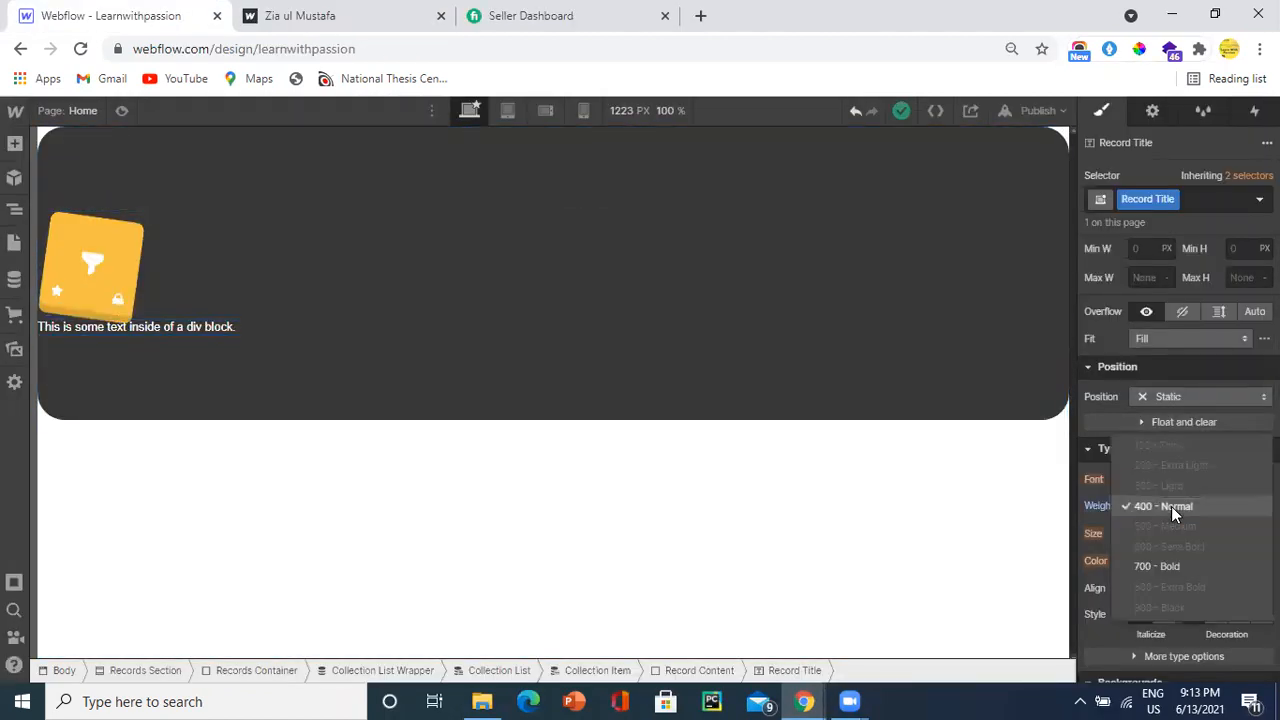
pyautogui.click(1169, 506)
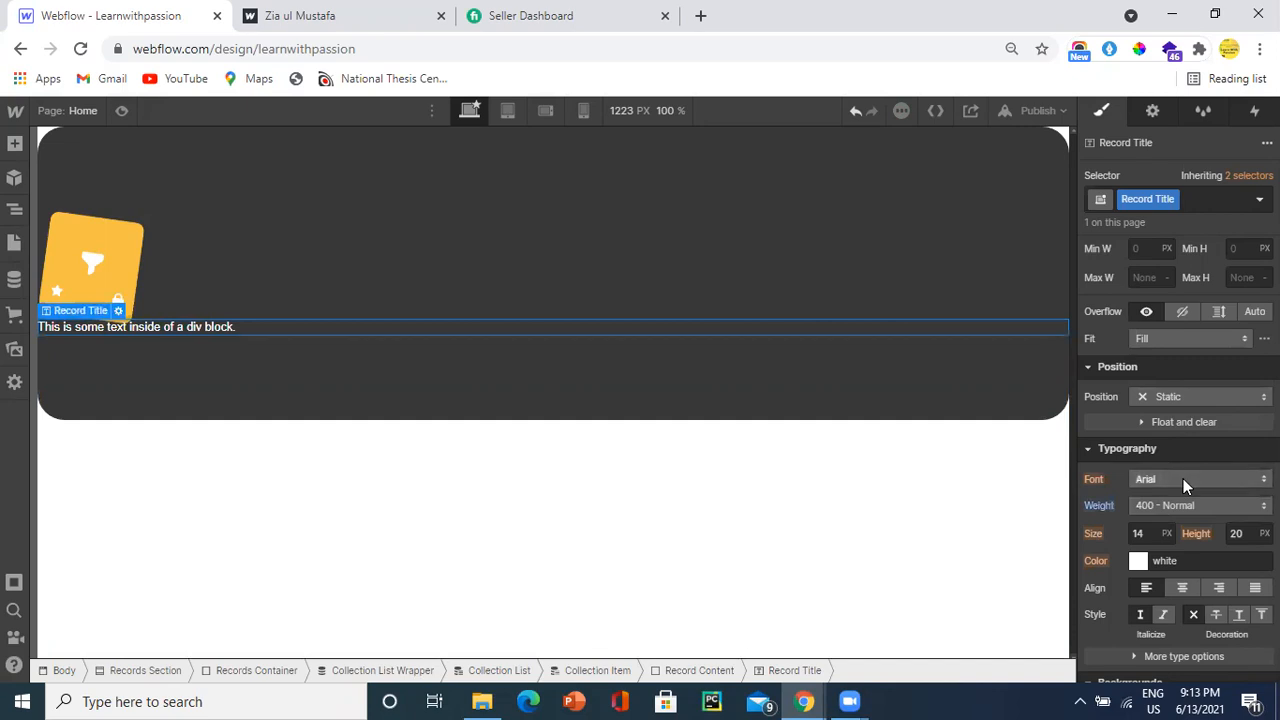
pyautogui.click(1183, 478)
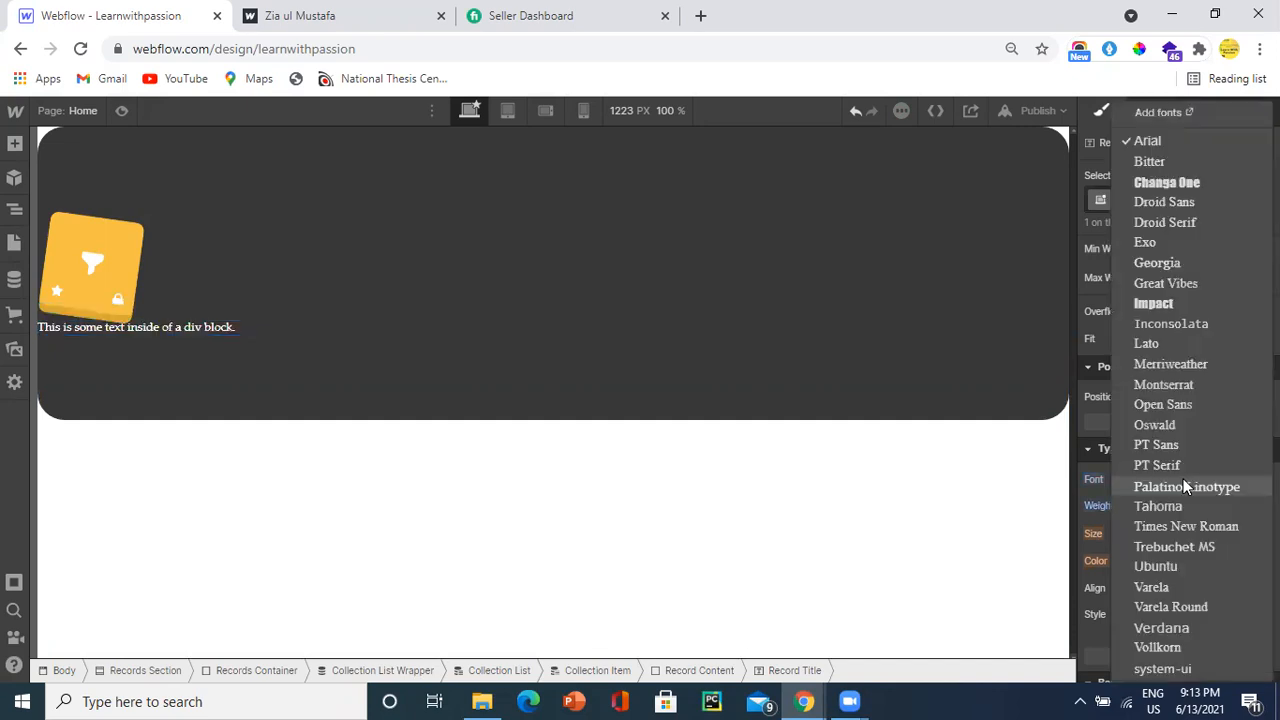
pyautogui.click(1163, 385)
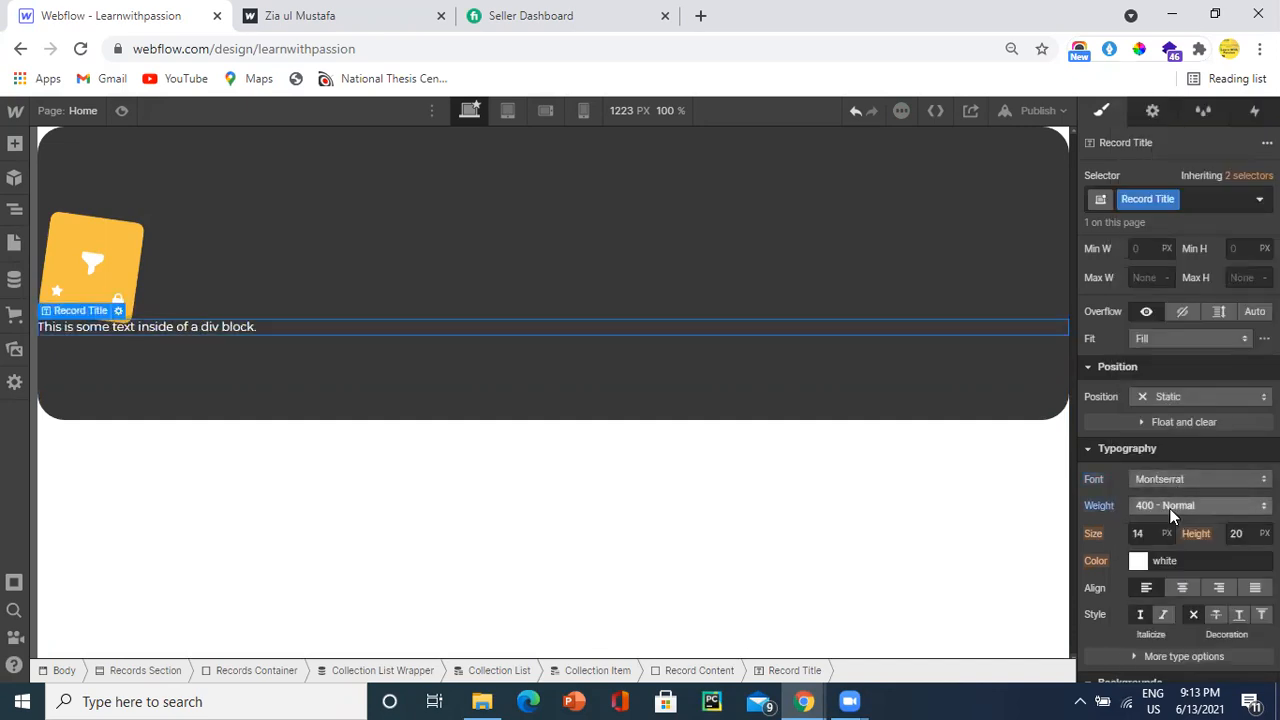
pyautogui.click(1170, 508)
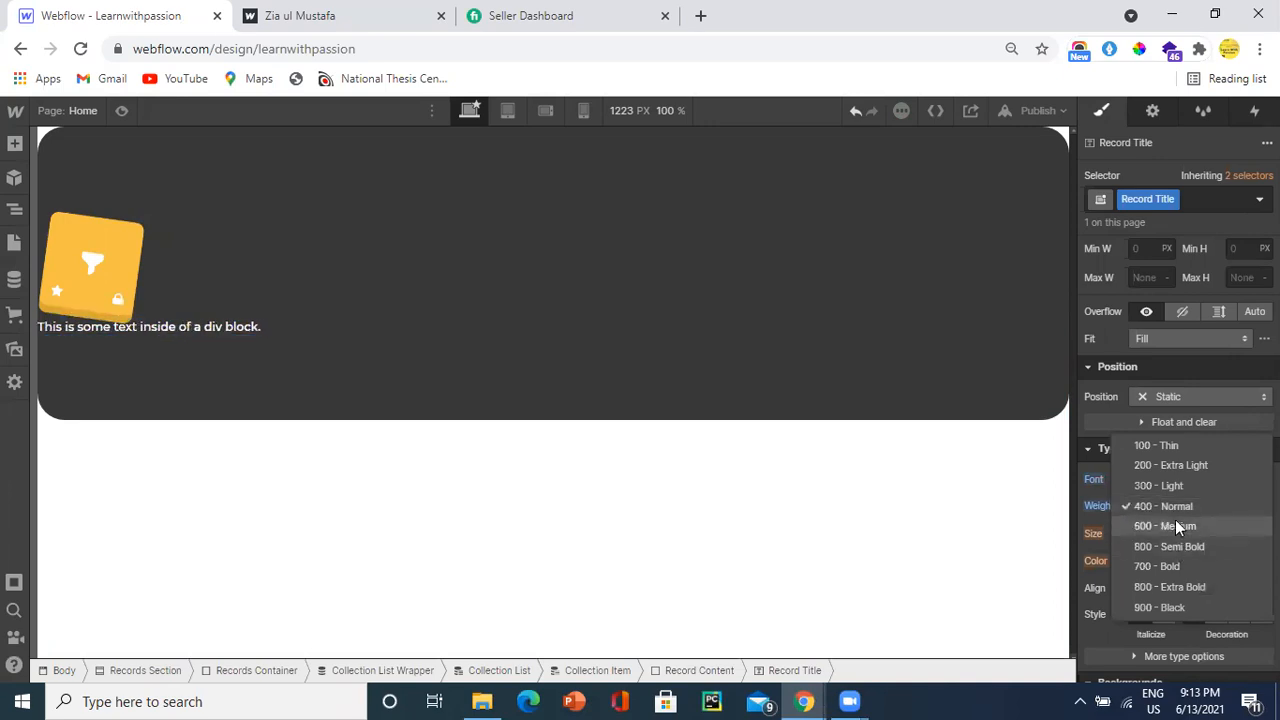
pyautogui.click(1176, 526)
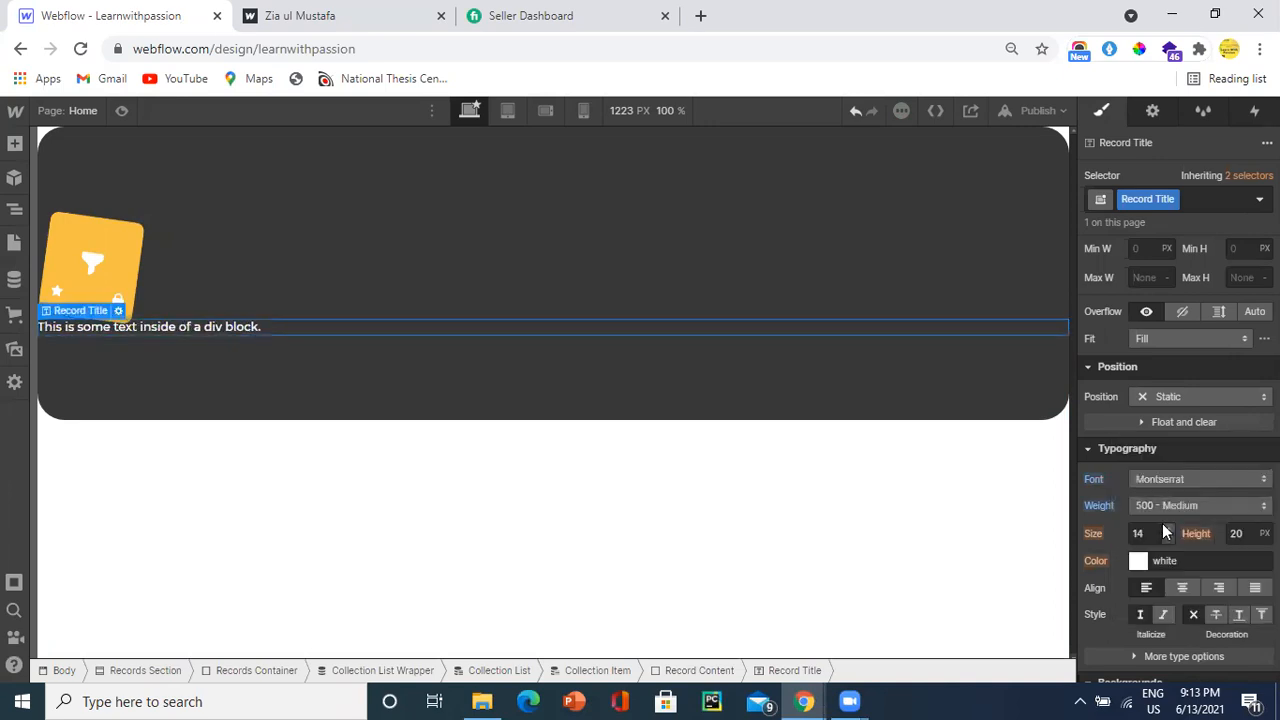
# Step: Set the Record Title text's size to 22 px and its line height to 36 px
pyautogui.moveTo(1140, 533); pyautogui.dragTo(1138, 532)
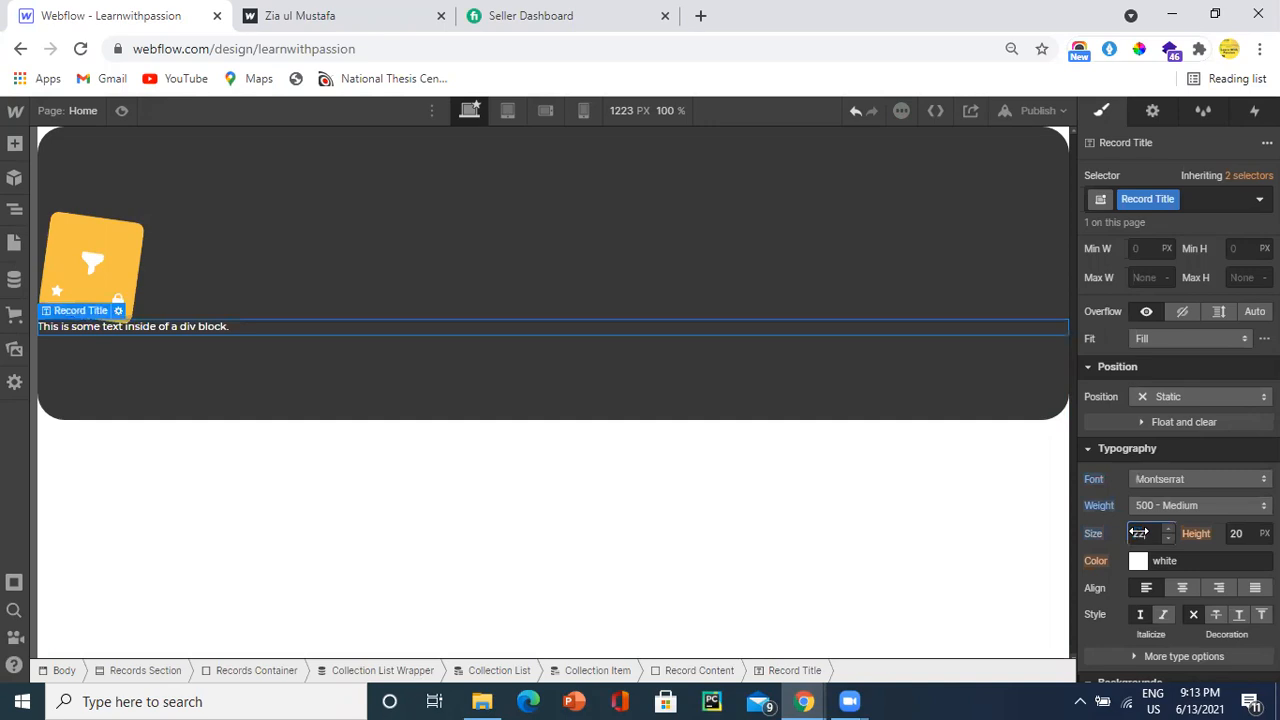
pyautogui.write('22')
pyautogui.press('Tab')
pyautogui.write('36')
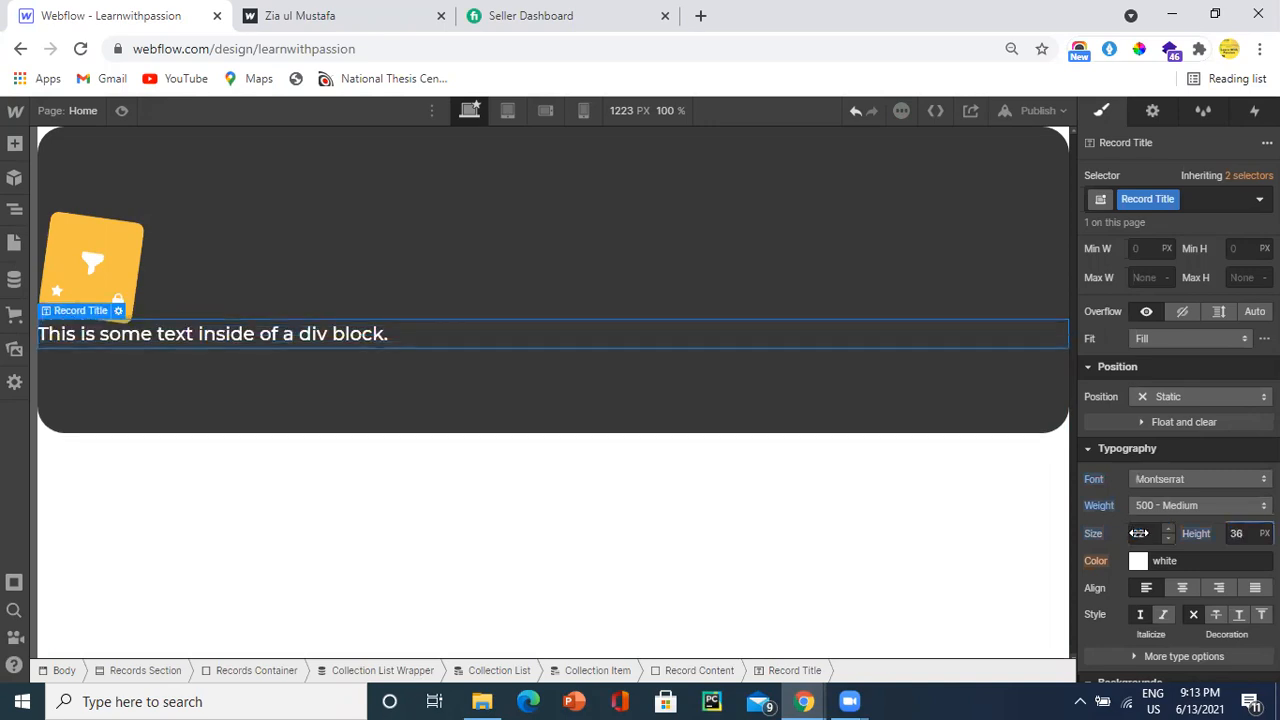
# Step: Make the Record Title text block get its text from the Record Title field of Records
pyautogui.click(1152, 110)
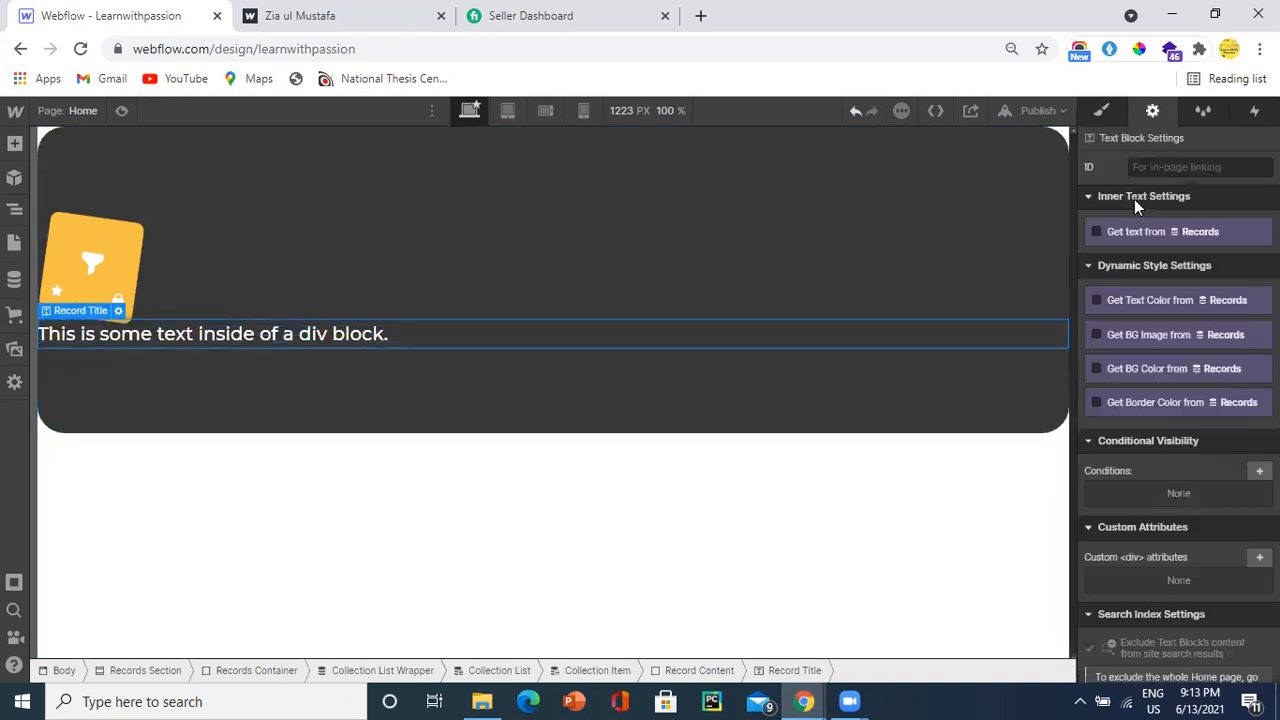
pyautogui.click(1117, 231)
pyautogui.click(1121, 251)
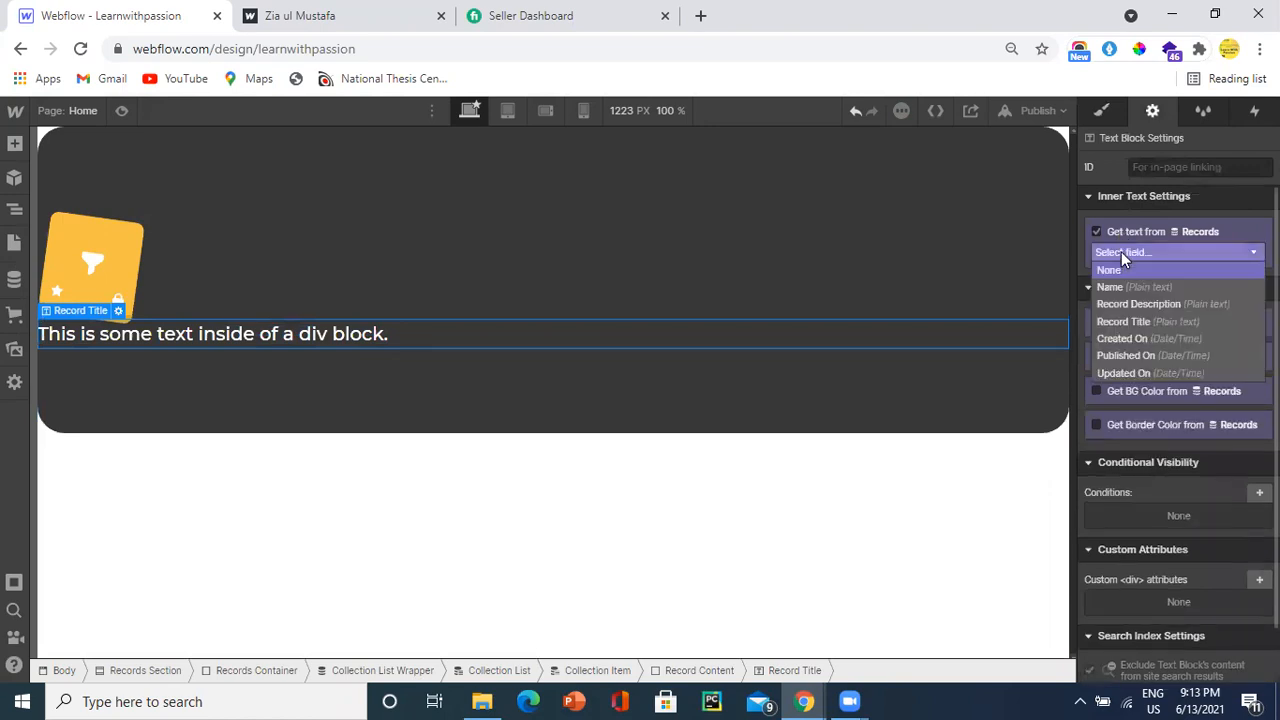
pyautogui.click(1132, 320)
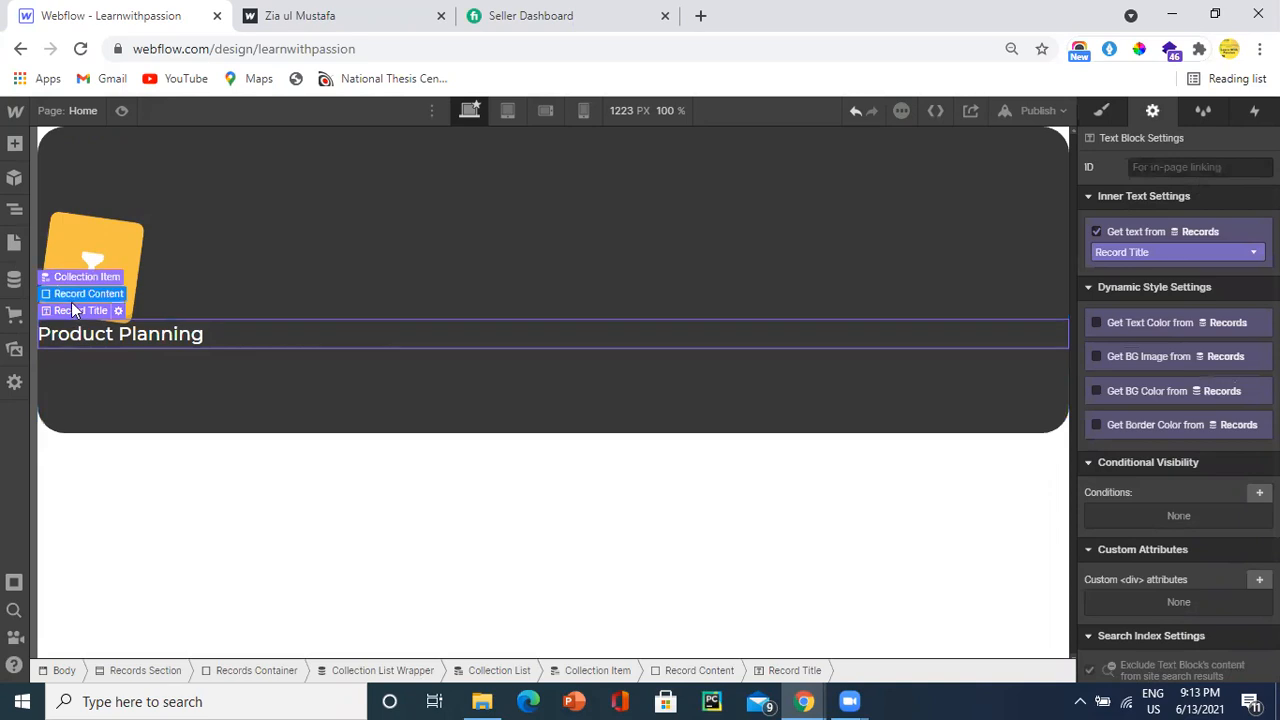
# Step: Add another text block inside Record Content, below the record title
pyautogui.click(72, 292)
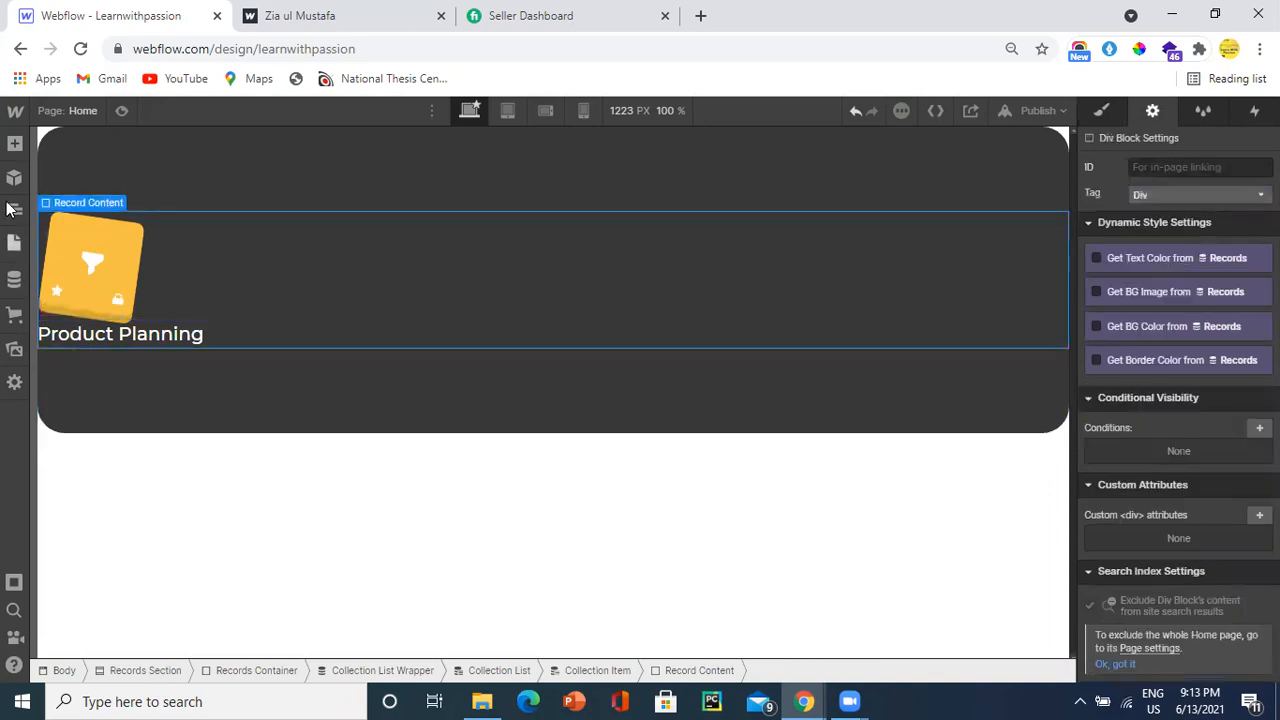
pyautogui.click(13, 147)
pyautogui.scroll(-3, 51, 491)
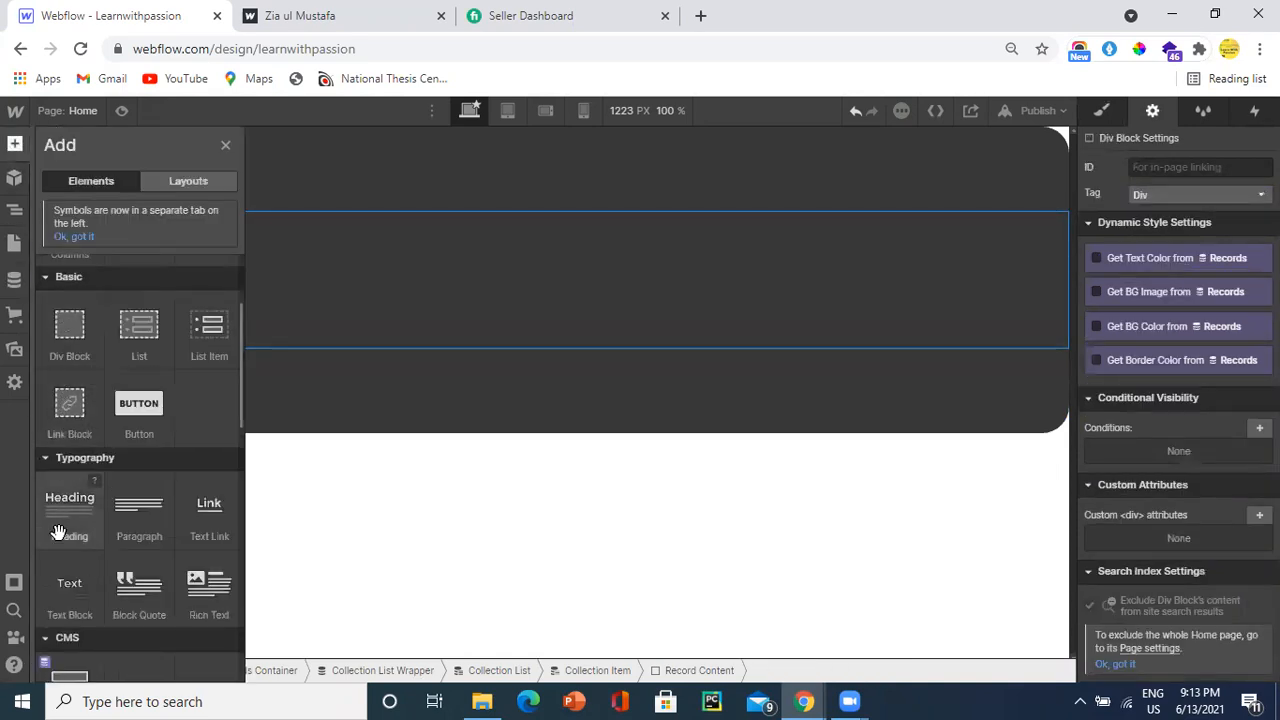
pyautogui.click(70, 585)
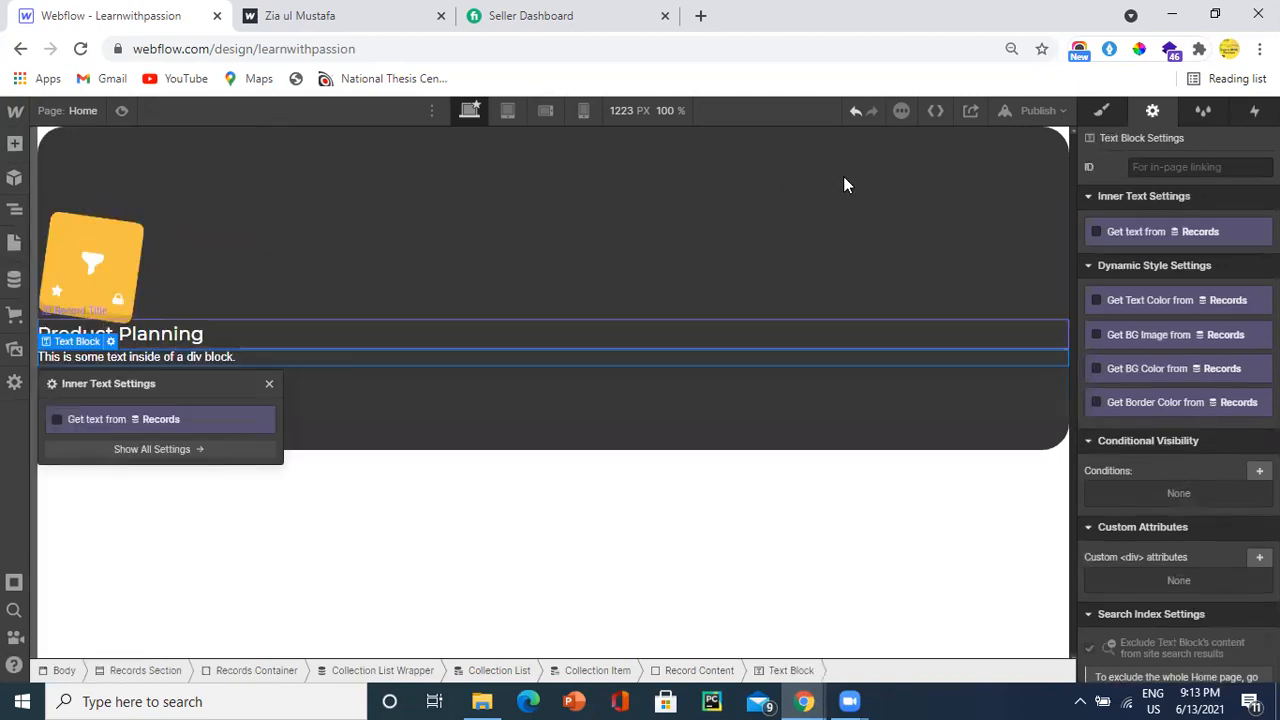
# Step: Give the text block below the record title the new class Record Description
pyautogui.click(1102, 112)
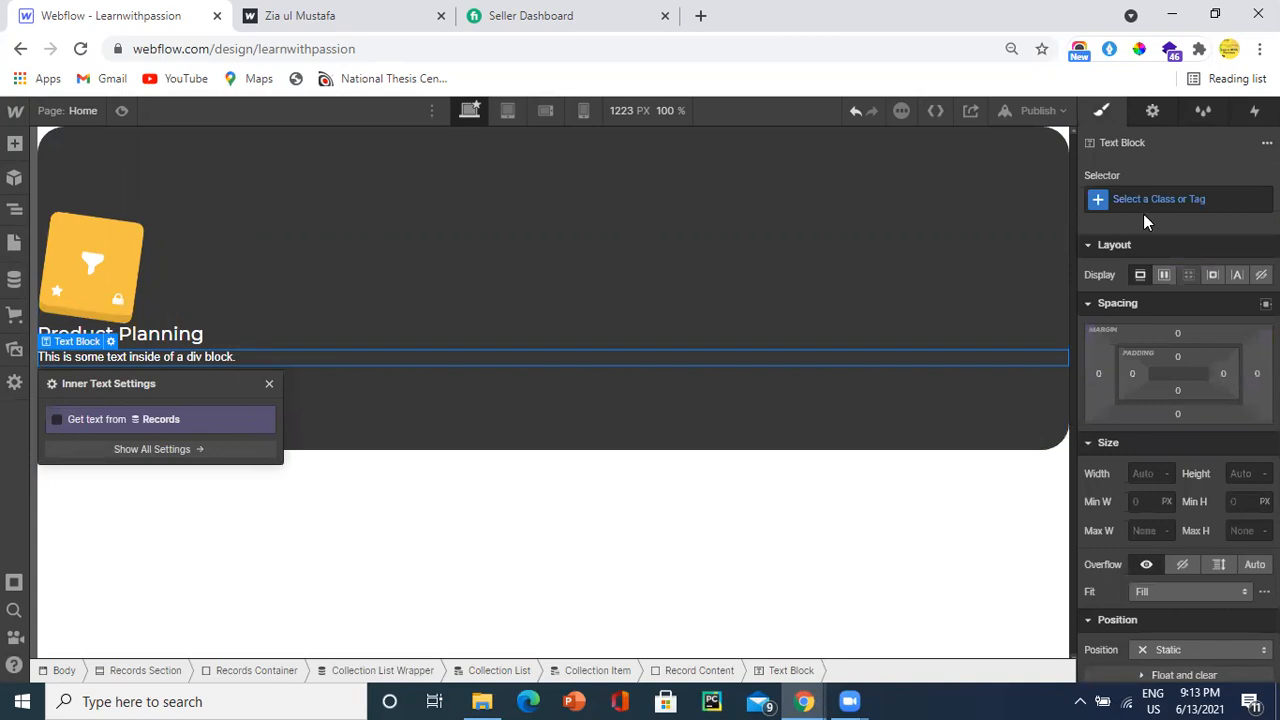
pyautogui.click(1140, 199)
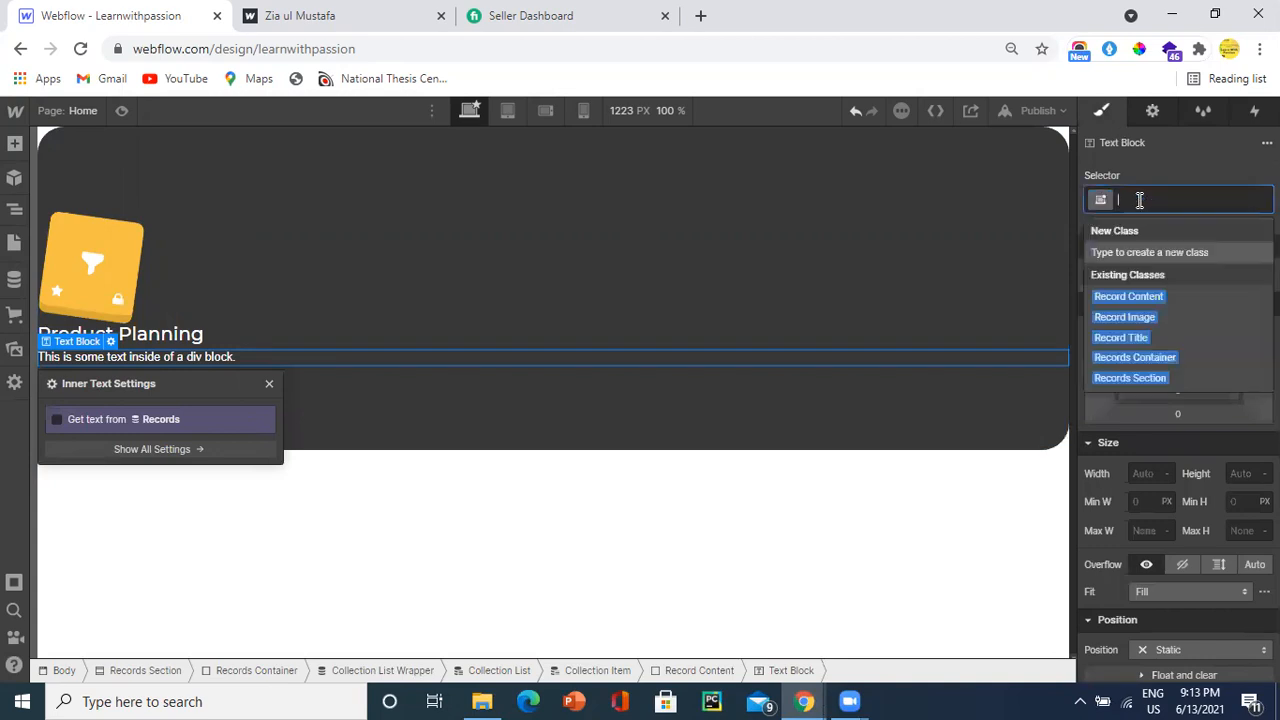
pyautogui.write('Record Des')
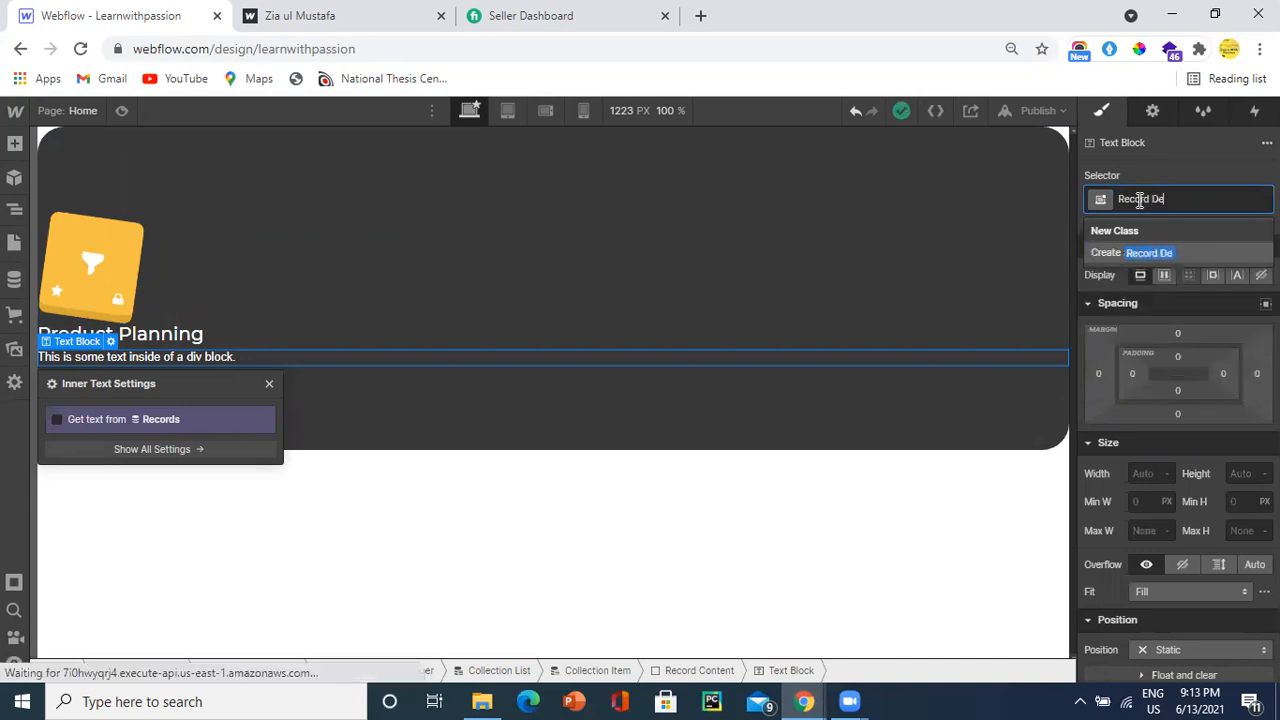
pyautogui.write('cription')
pyautogui.press('Return')
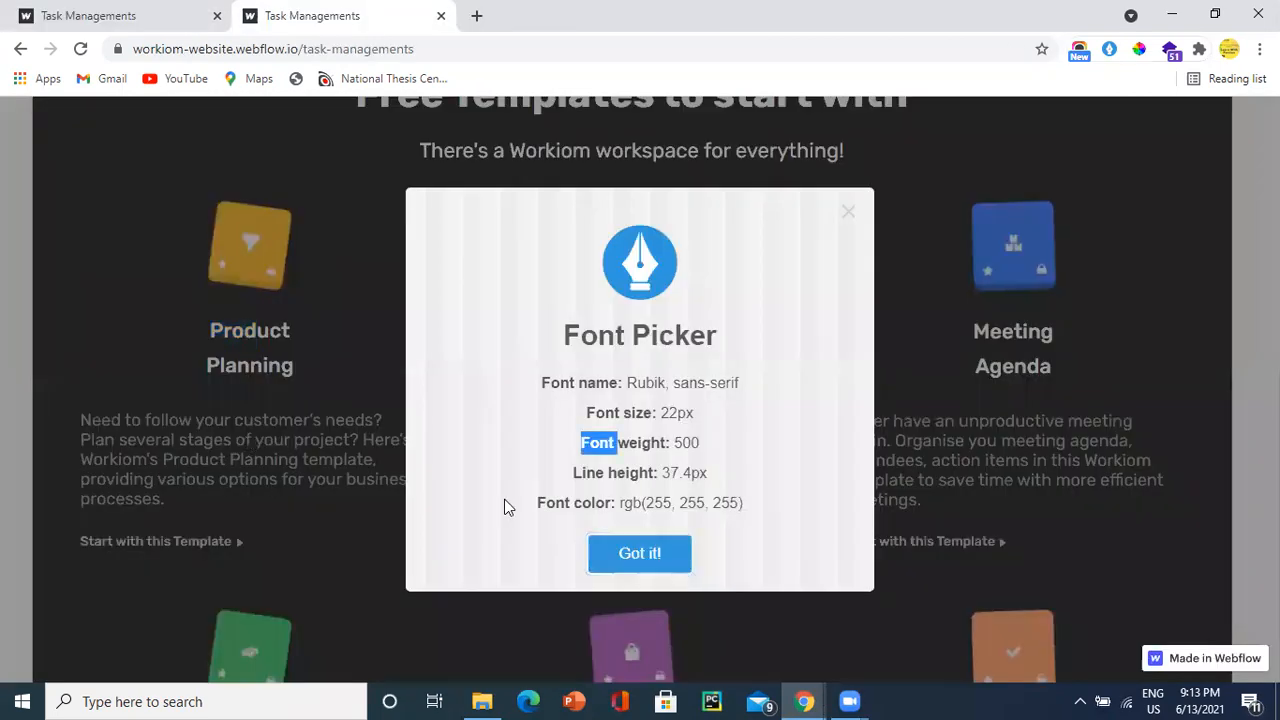
# Step: Switch to the Workiom Task Managements page and inspect the font details of the description under Product Planning
pyautogui.click(600, 562)
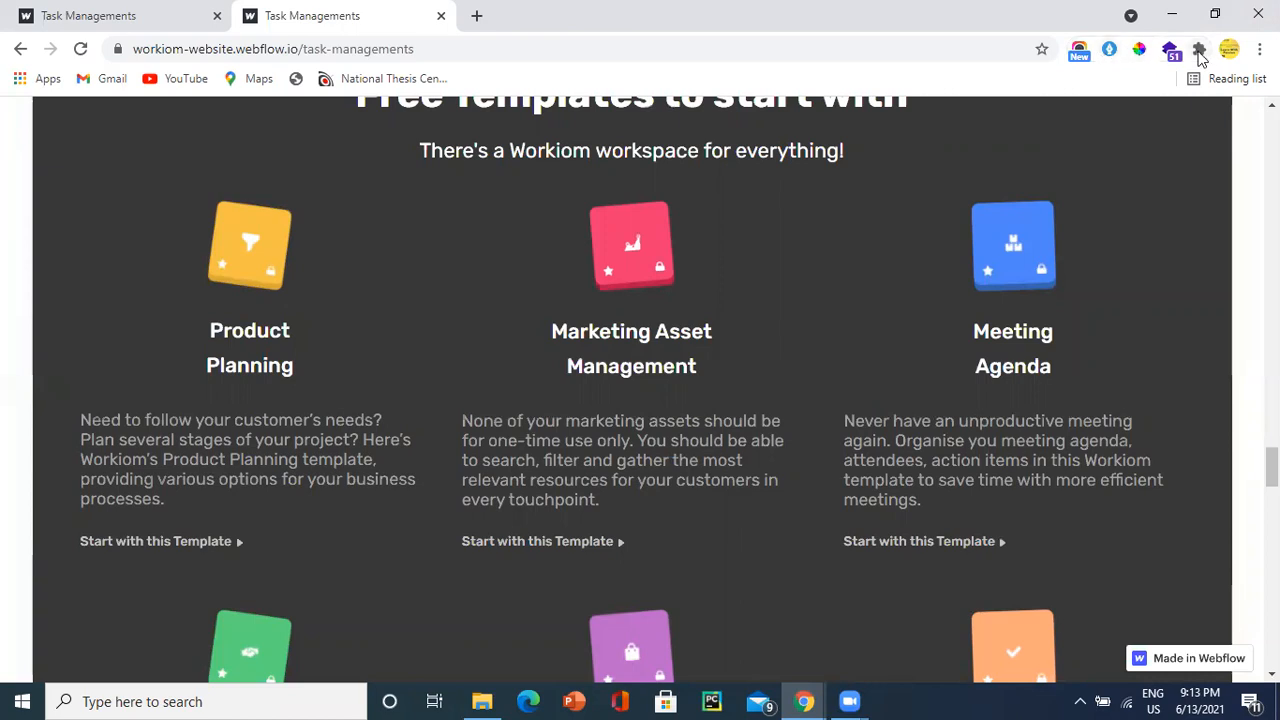
pyautogui.tripleClick(244, 440)
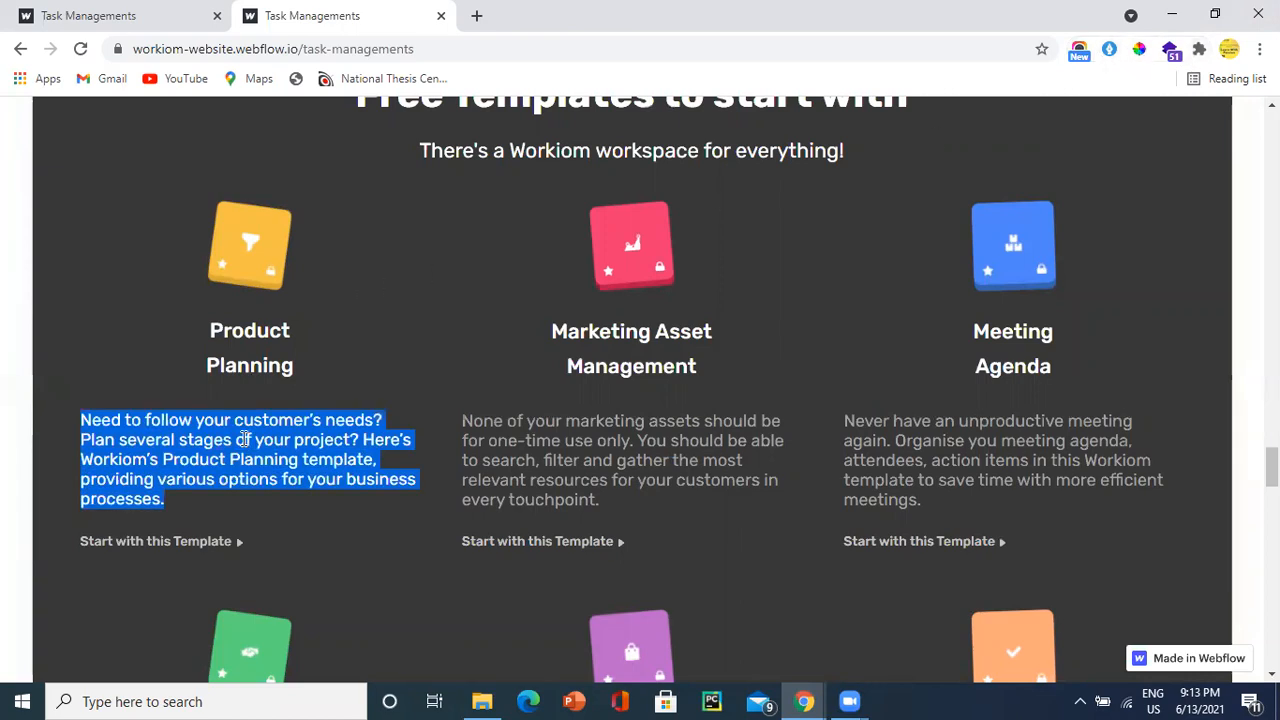
pyautogui.rightClick(244, 440)
pyautogui.click(343, 540)
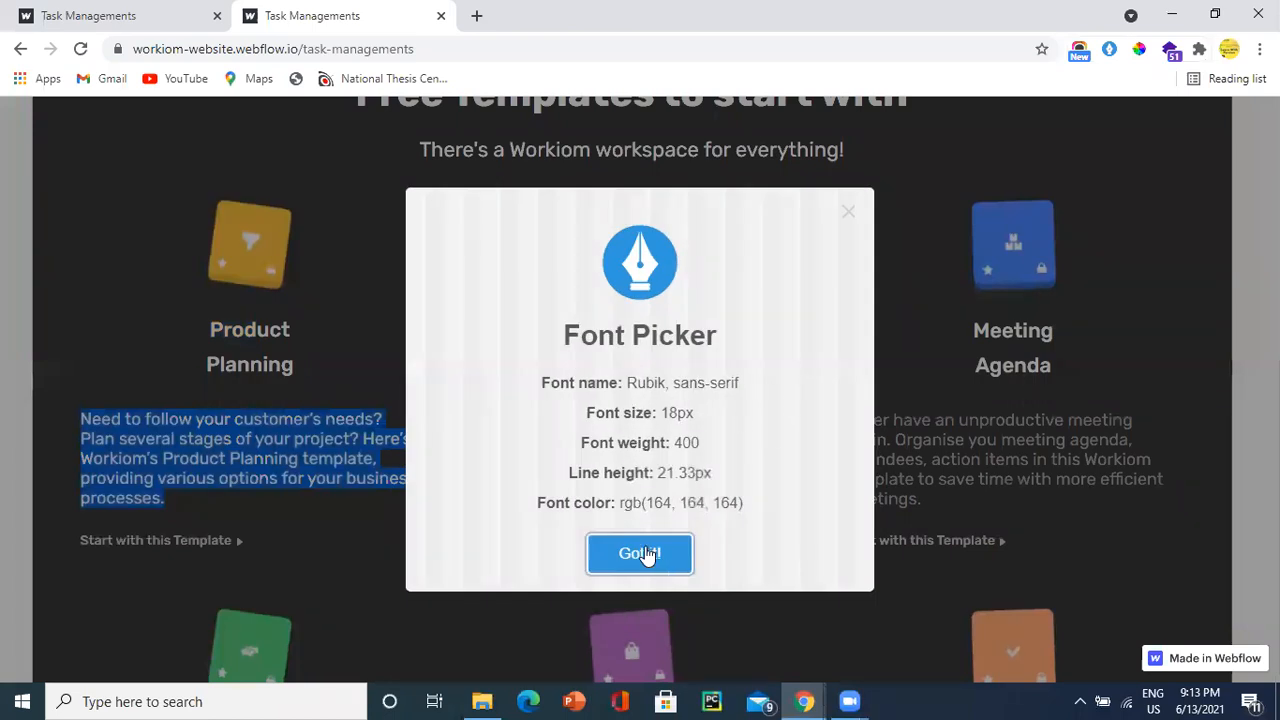
pyautogui.click(640, 553)
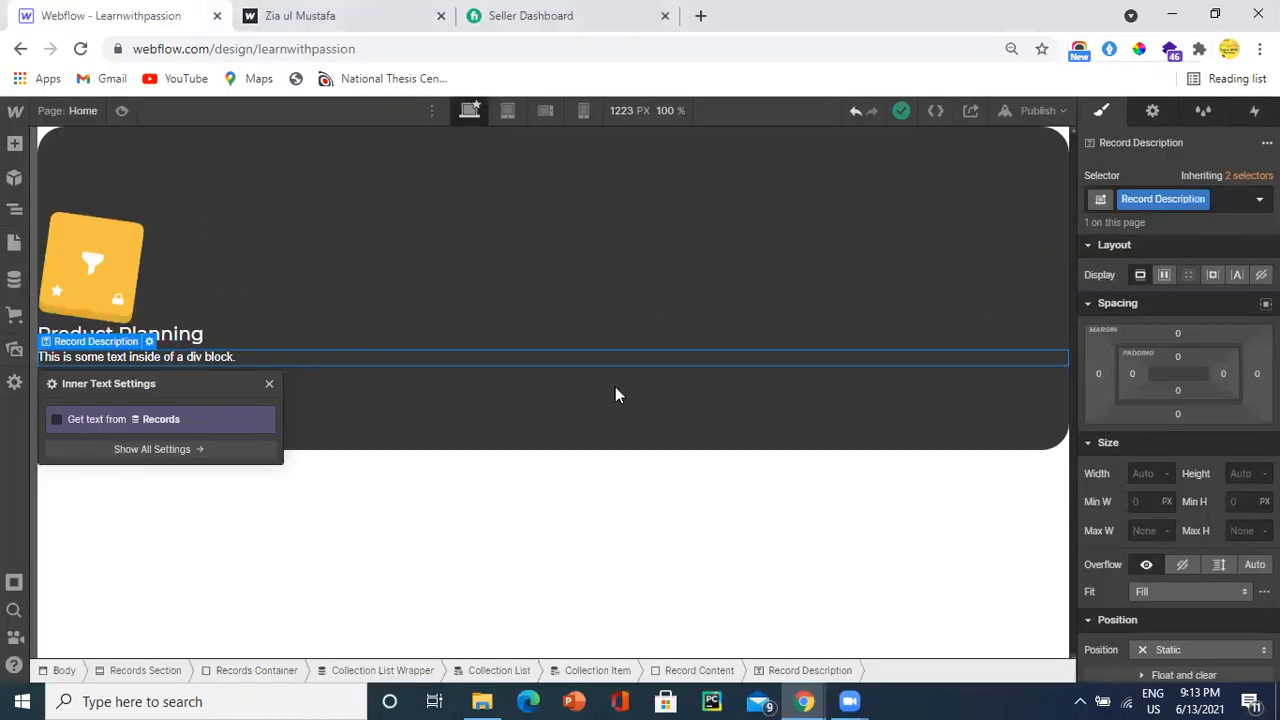
# Step: In Webflow, style the Record Description text in Montserrat with an 18 px size and 24 px line height
pyautogui.scroll(-3, 1150, 470)
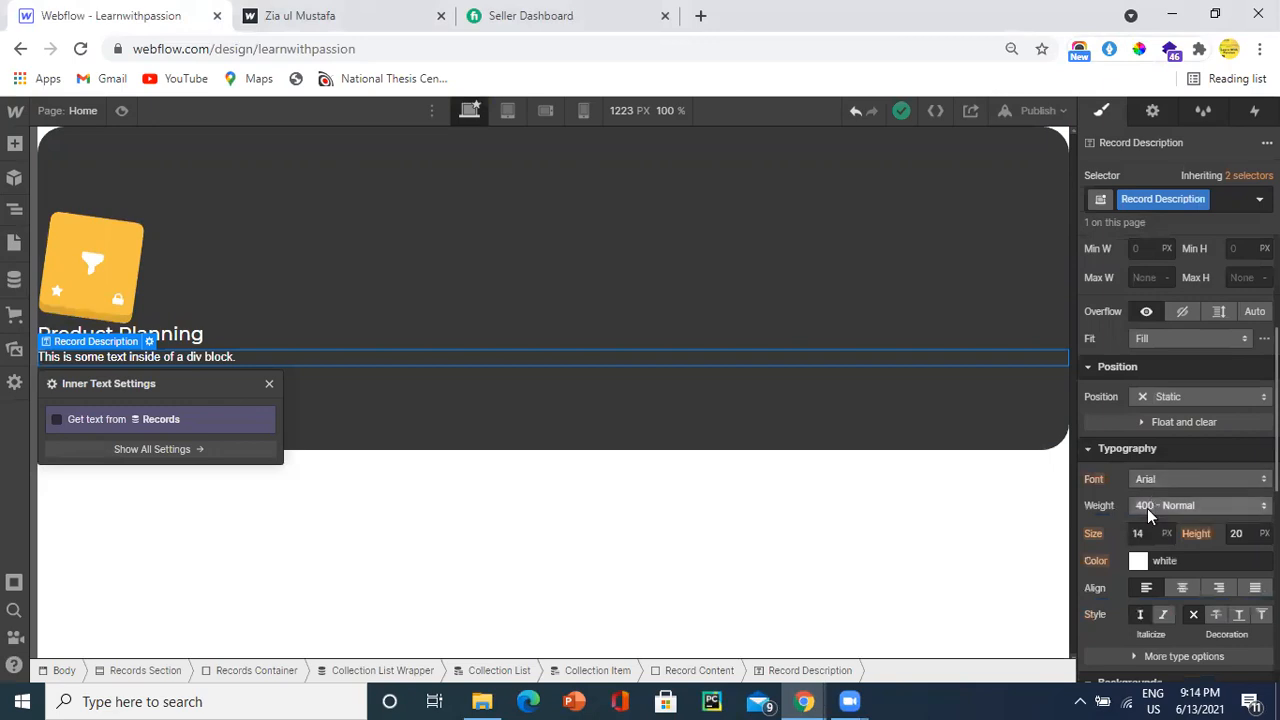
pyautogui.click(1147, 479)
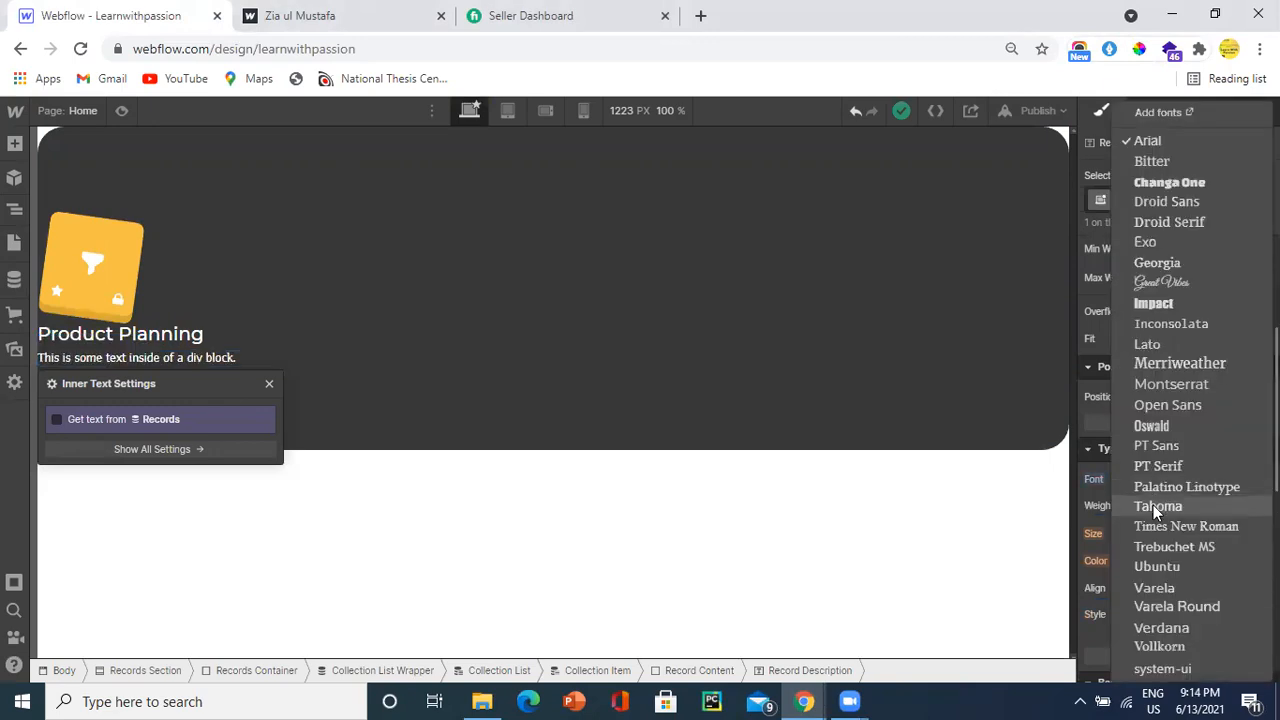
pyautogui.click(1166, 383)
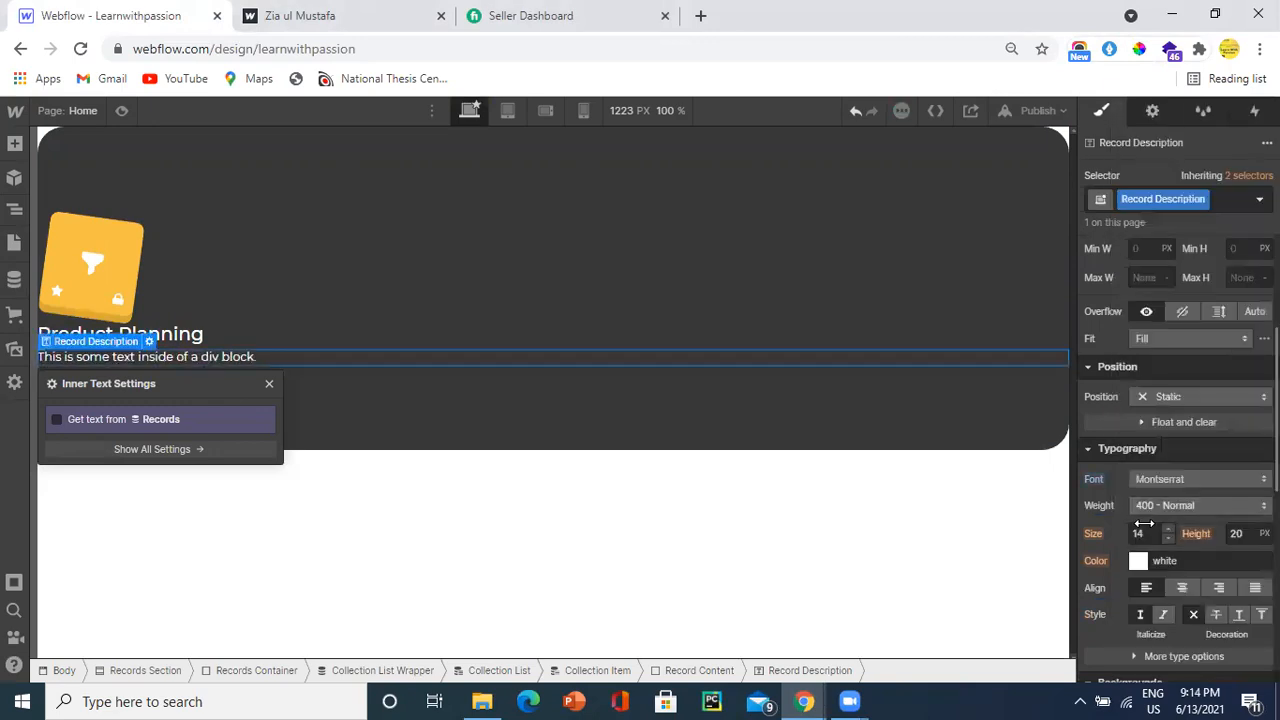
pyautogui.moveTo(1143, 533); pyautogui.dragTo(1141, 533)
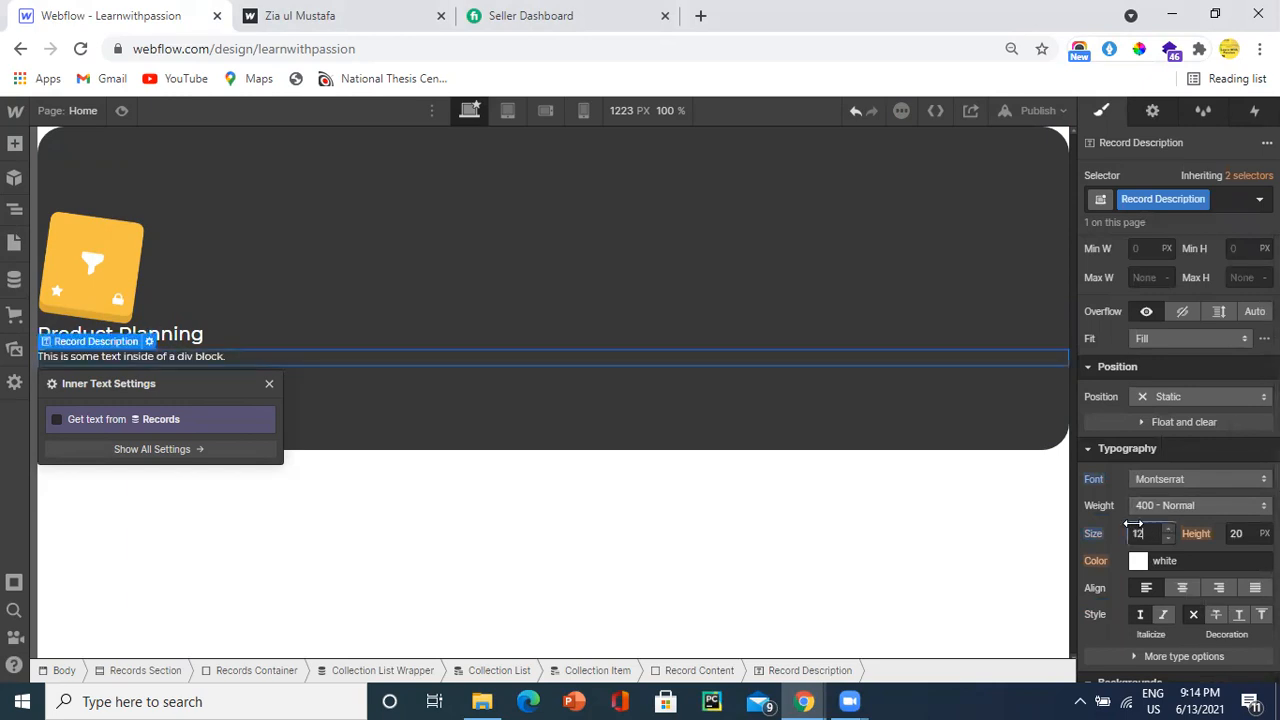
pyautogui.press('Tab')
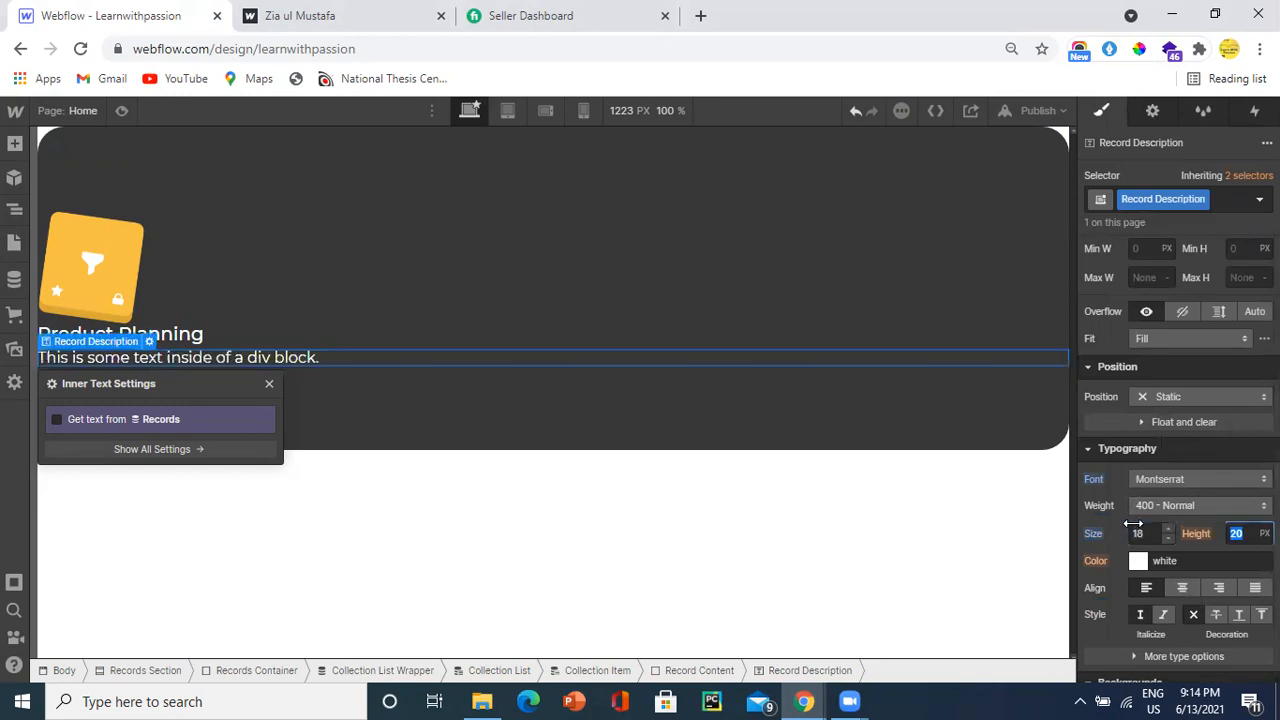
pyautogui.press('Return')
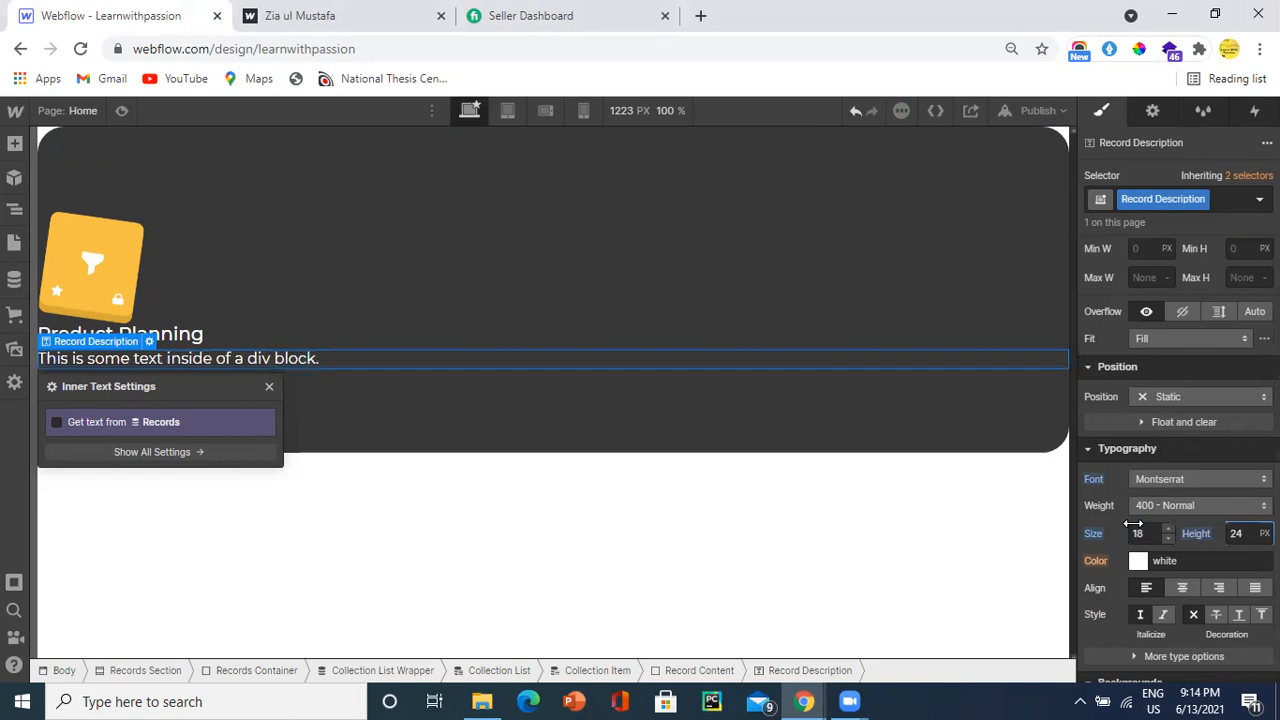
# Step: Make the description text block get its text from the Record Description field of Records and dismiss its text settings
pyautogui.click(81, 421)
pyautogui.click(87, 444)
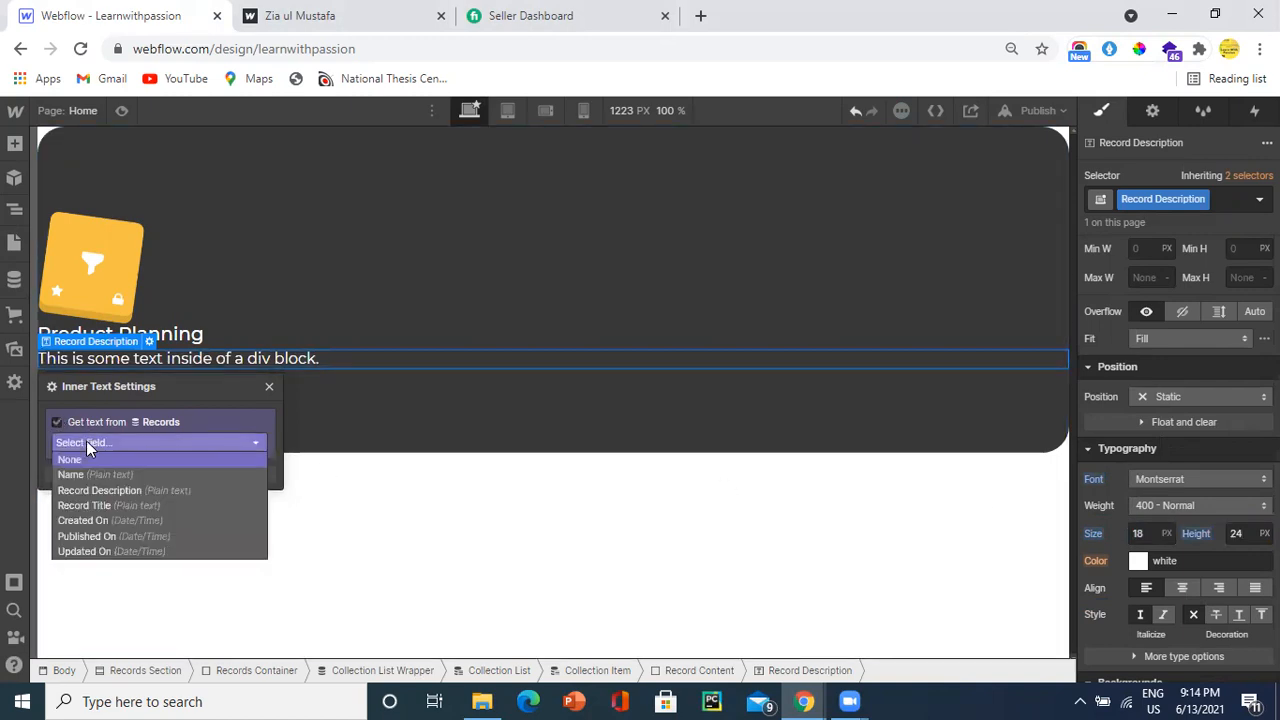
pyautogui.click(90, 488)
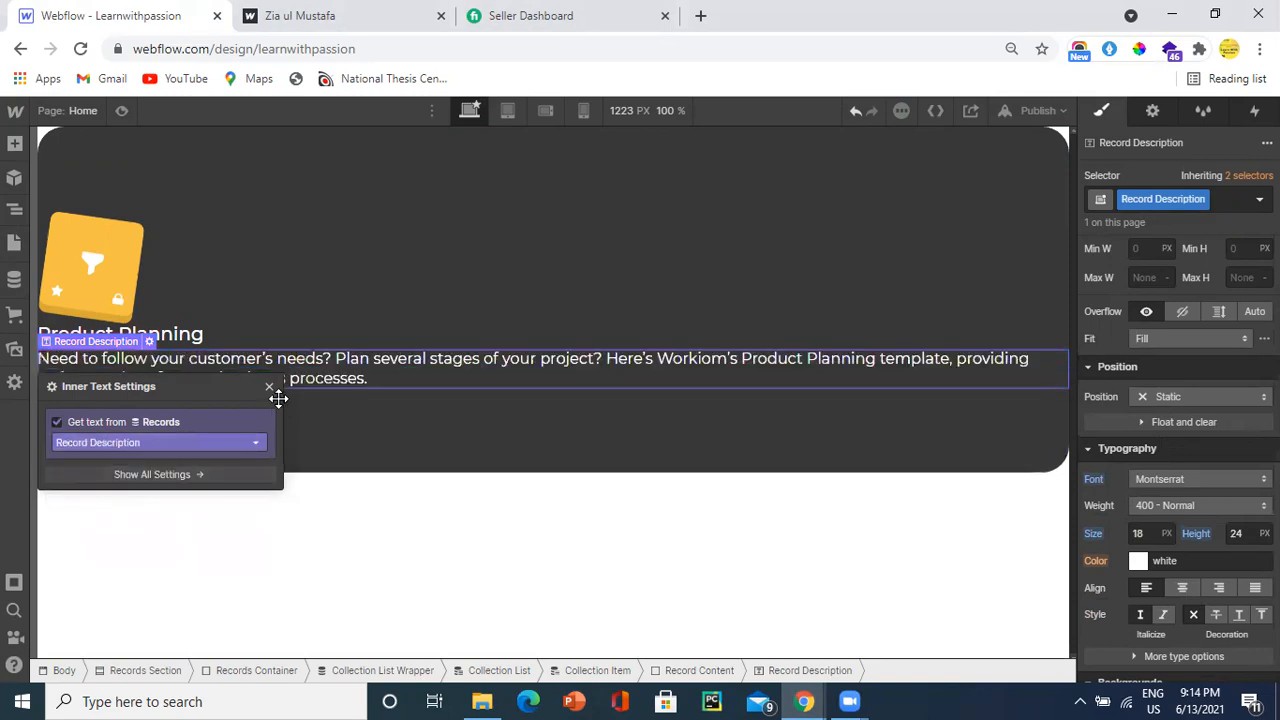
pyautogui.click(269, 408)
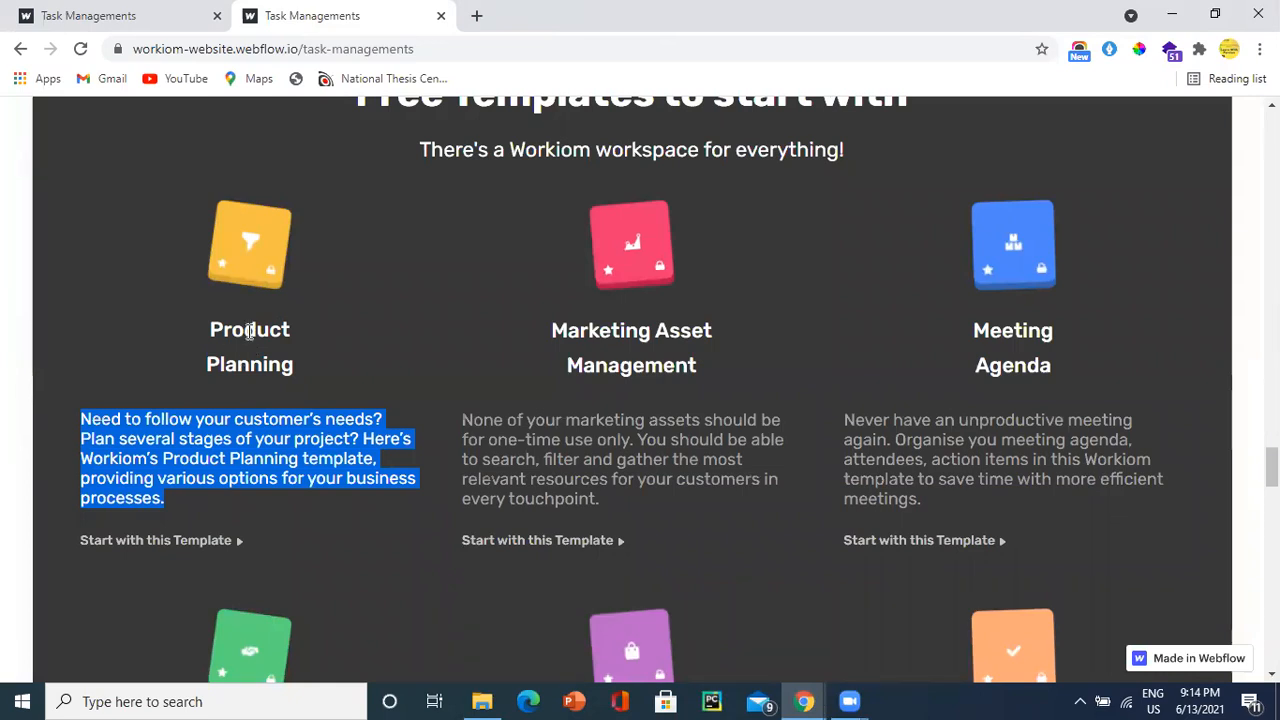
# Step: Switch to Webflow and add a Text Link below the description inside the Record Content block
pyautogui.hotkey('alt', 'Tab')
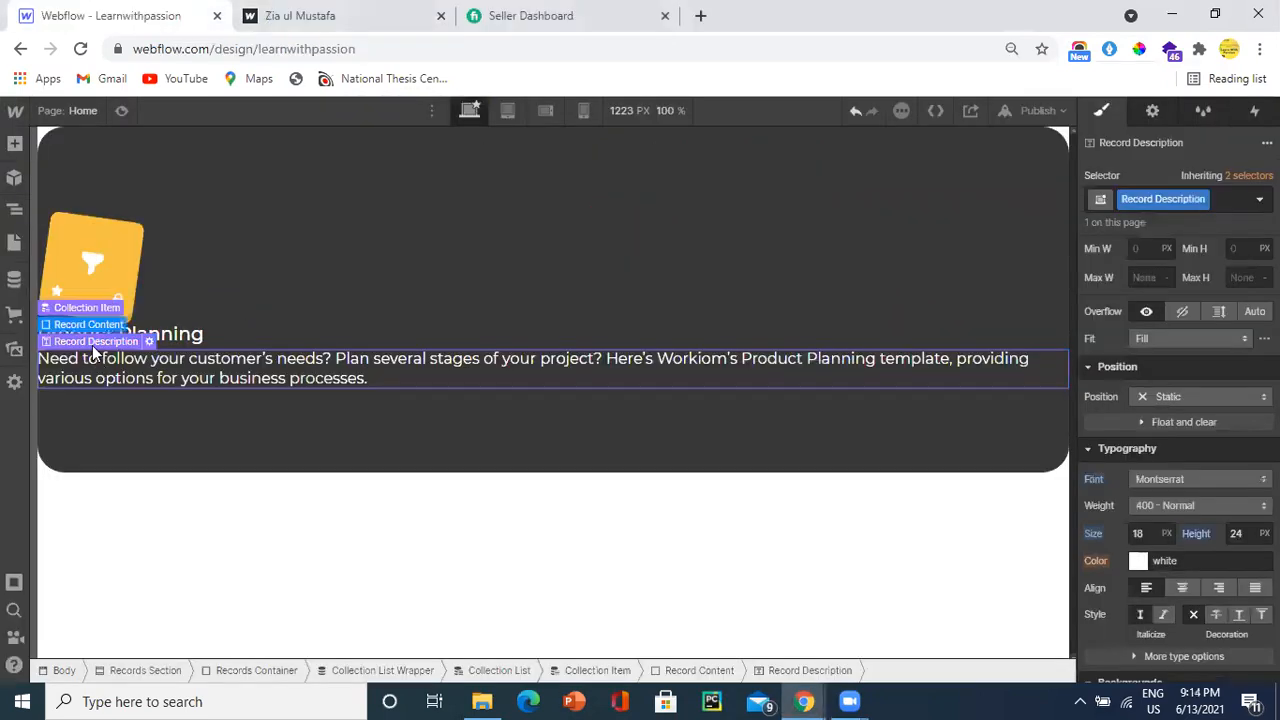
pyautogui.click(359, 264)
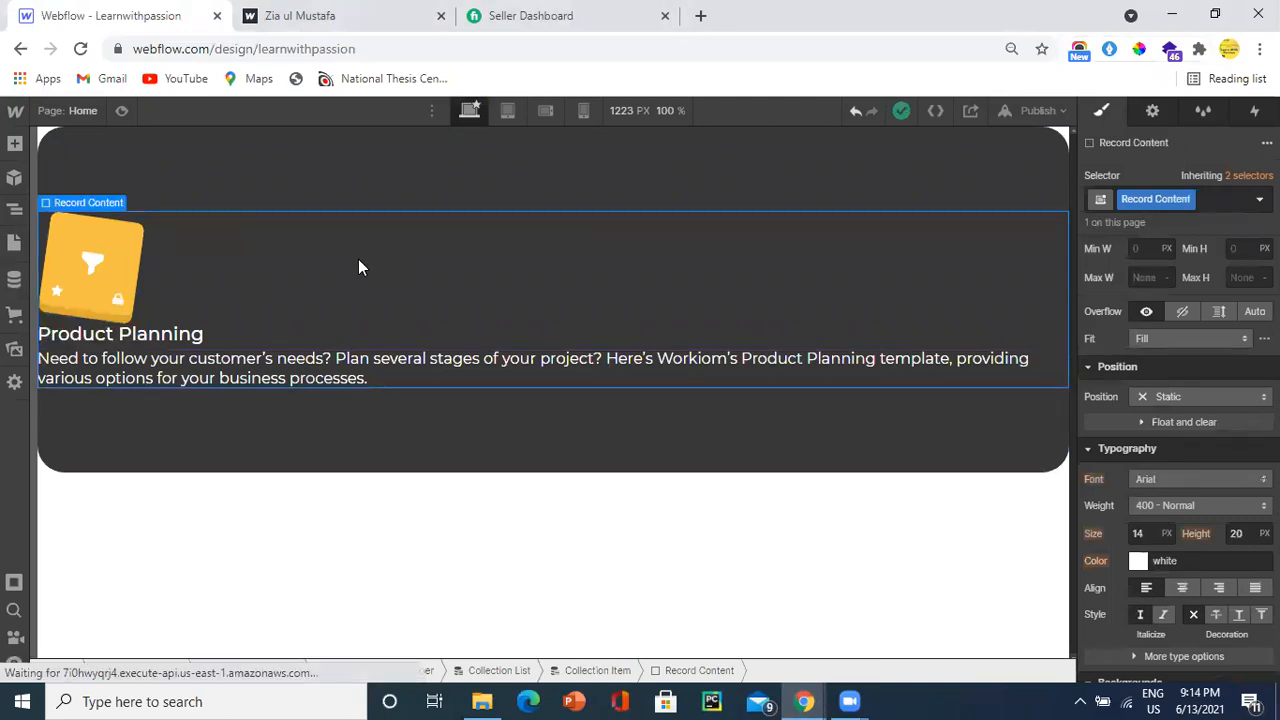
pyautogui.click(14, 145)
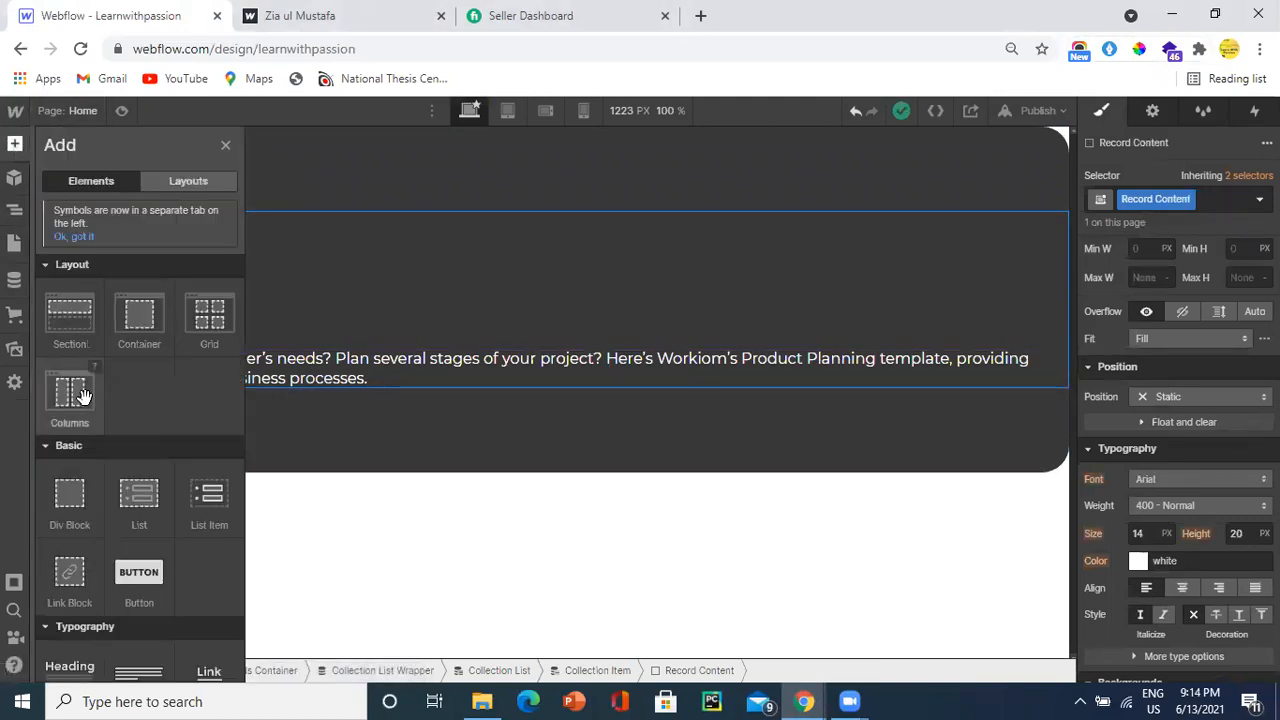
pyautogui.scroll(-3, 83, 396)
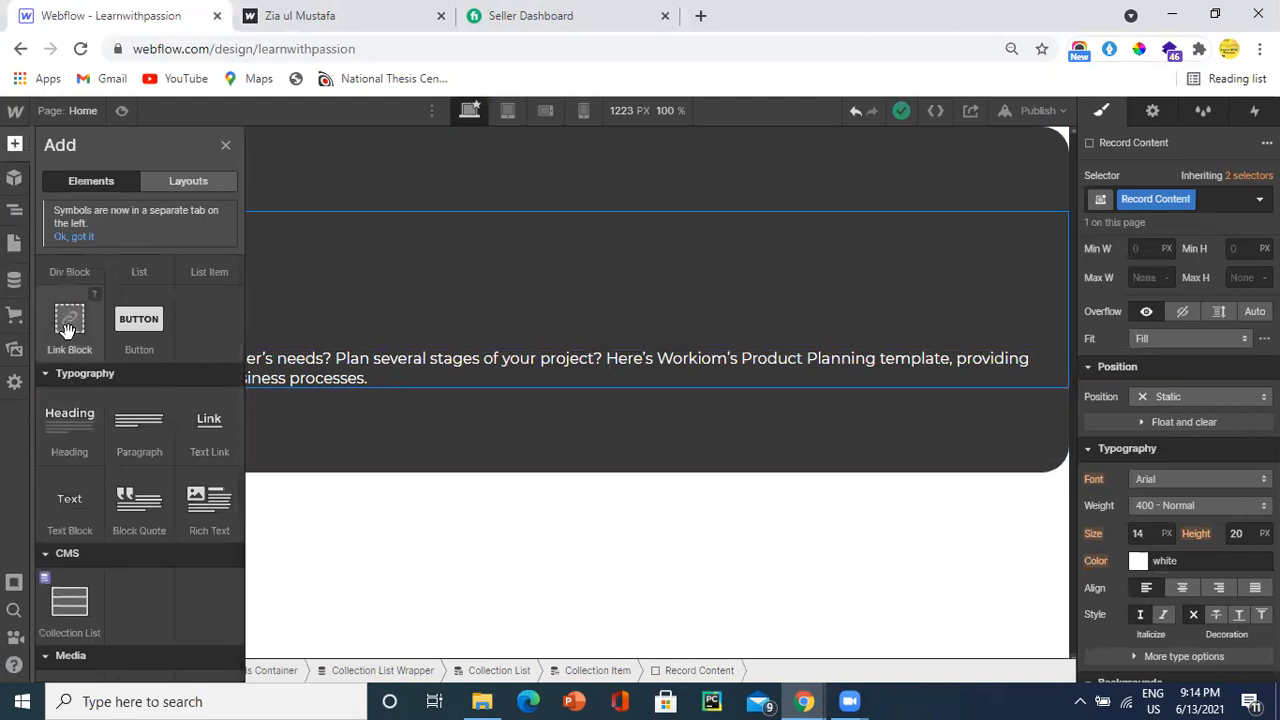
pyautogui.click(201, 420)
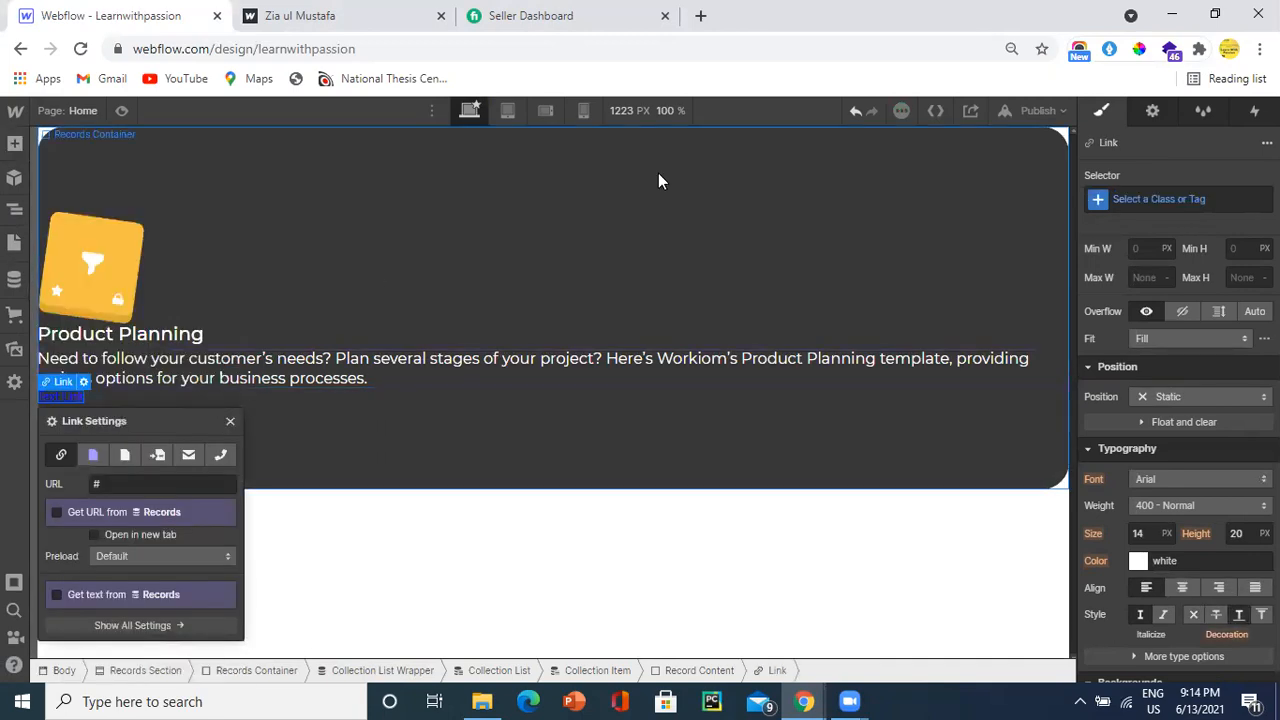
# Step: Give the text link the new class Record Link
pyautogui.click(1147, 197)
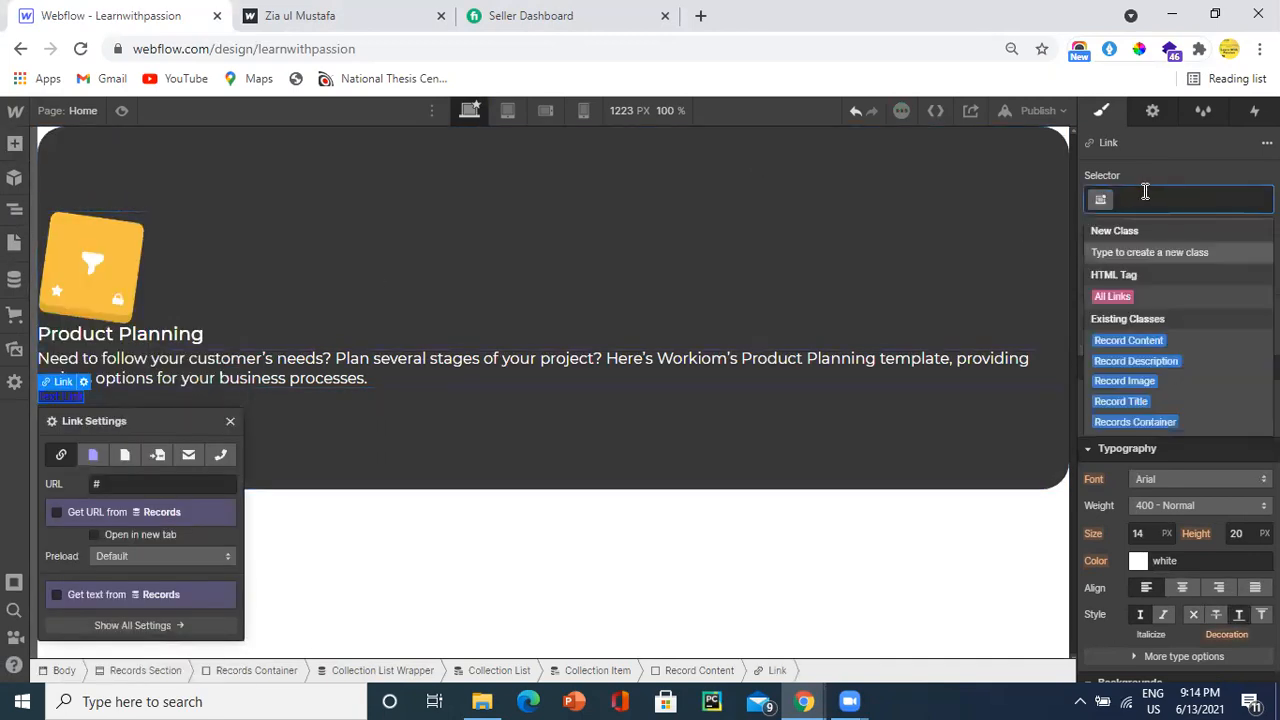
pyautogui.write('Reco')
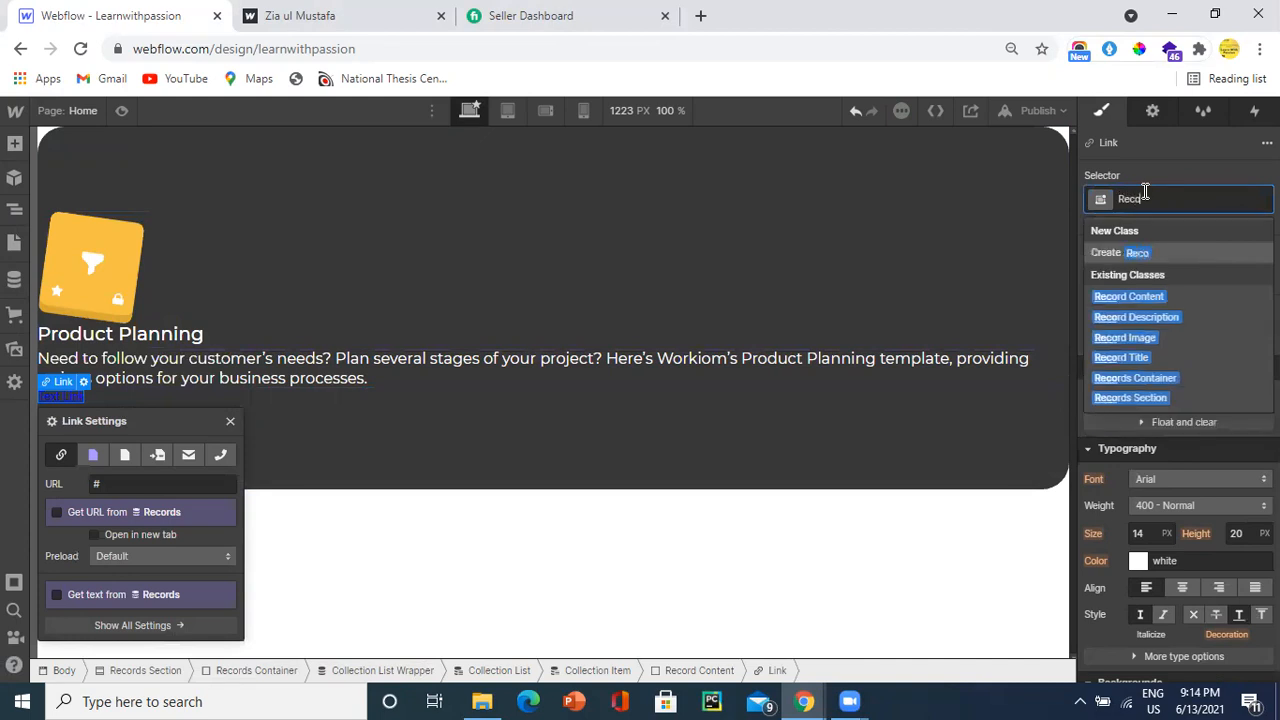
pyautogui.write('rd Link')
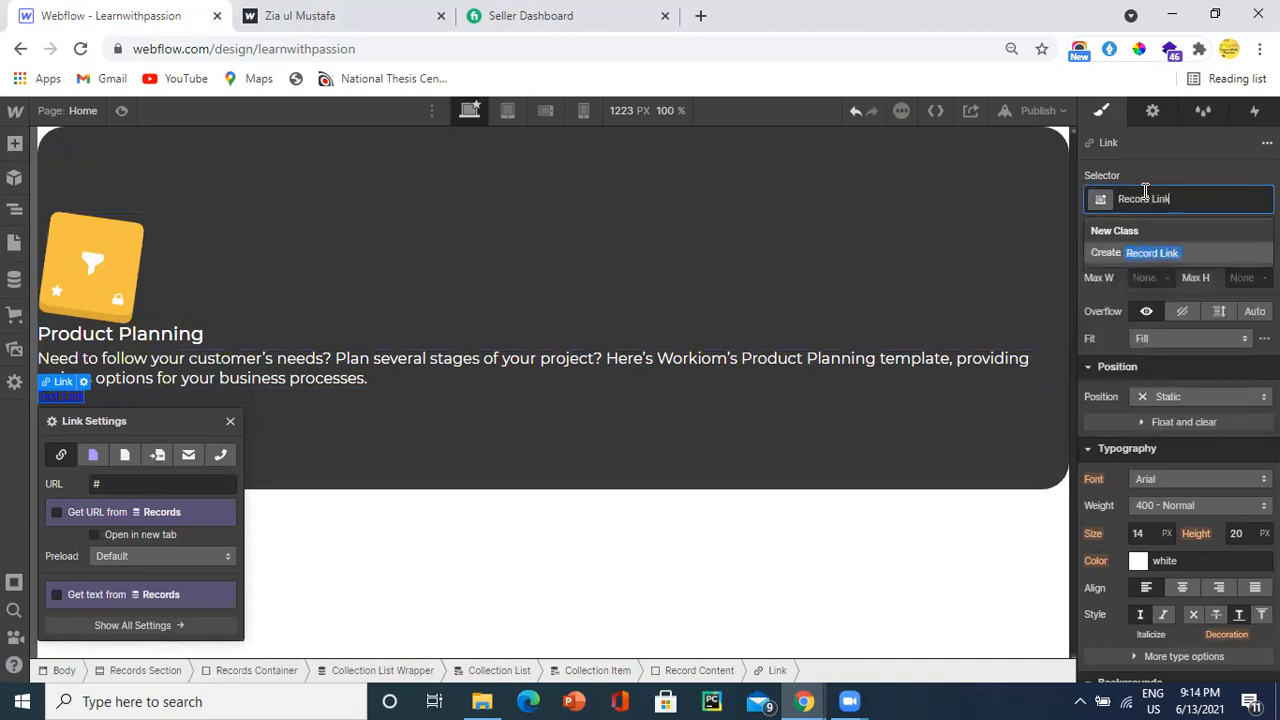
pyautogui.press('Return')
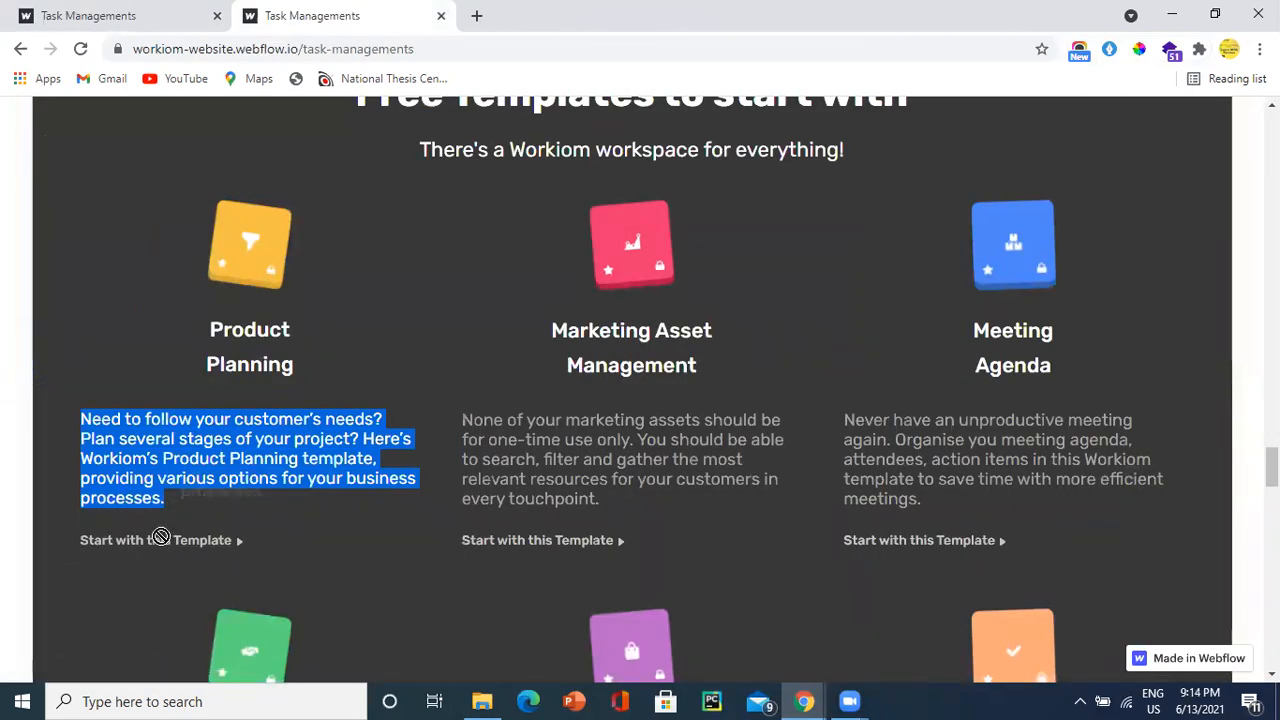
# Step: Switch to the Workiom Task Managements page and inspect the font details of the Start with this Template link under Product Planning
pyautogui.moveTo(60, 560); pyautogui.dragTo(190, 541)
pyautogui.rightClick(150, 542)
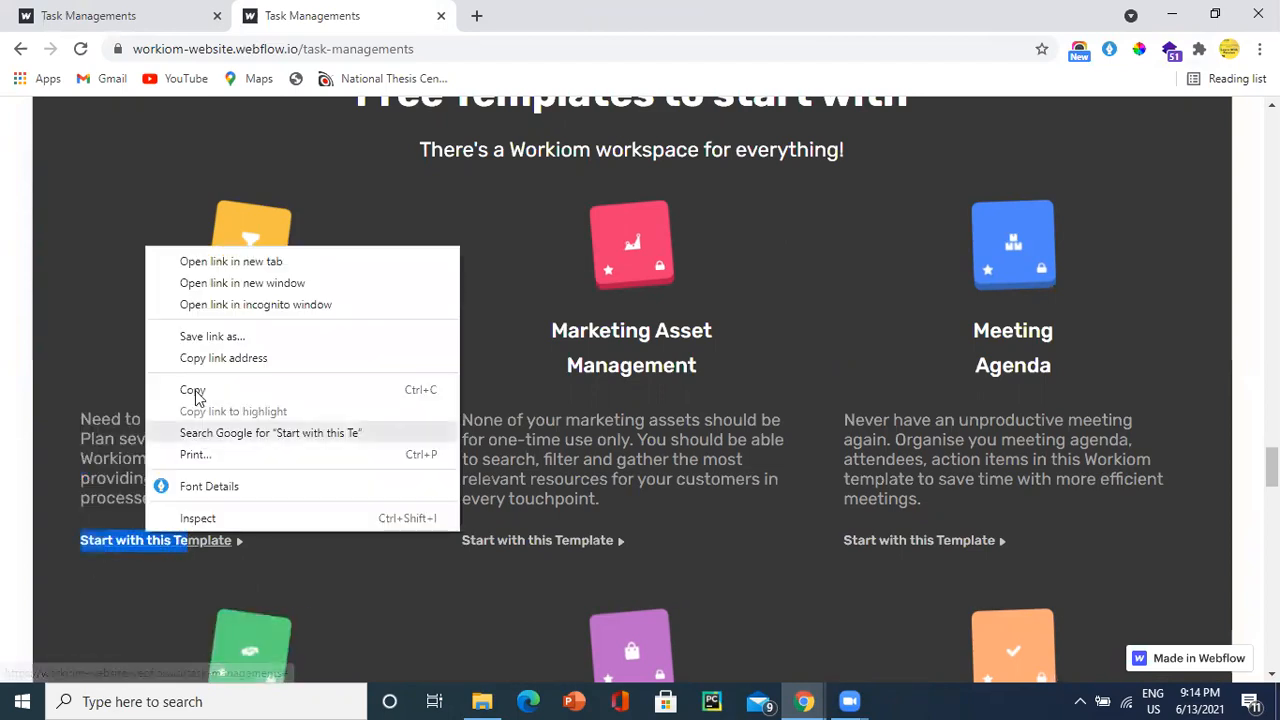
pyautogui.click(190, 486)
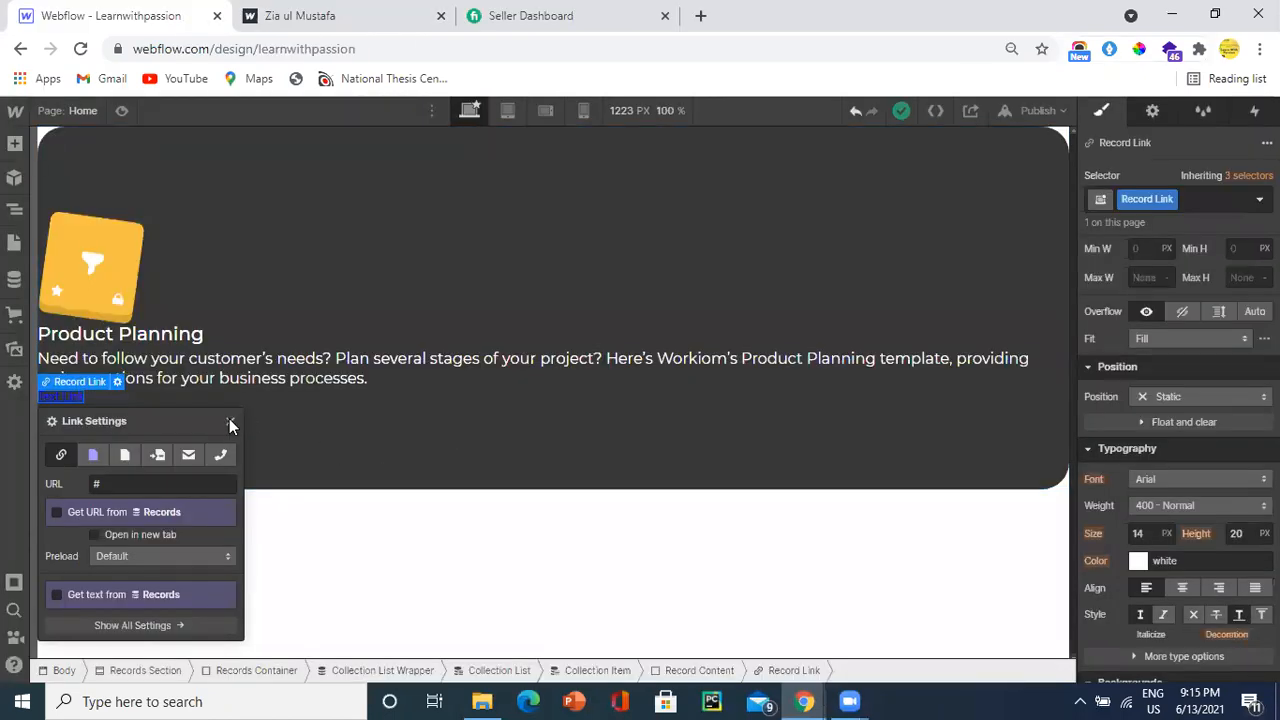
# Step: In Webflow, dismiss the link settings and set the Record Link text color to #ffffff
pyautogui.click(230, 421)
pyautogui.scroll(-3, 1155, 450)
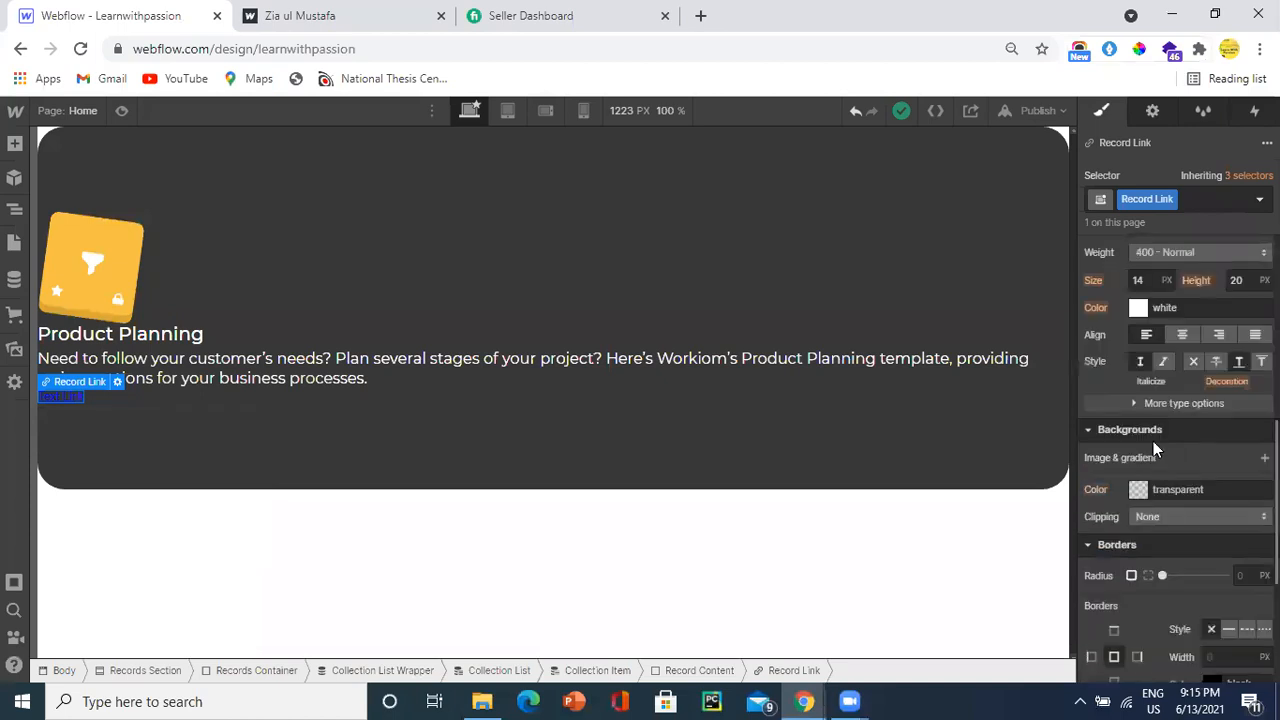
pyautogui.click(1138, 308)
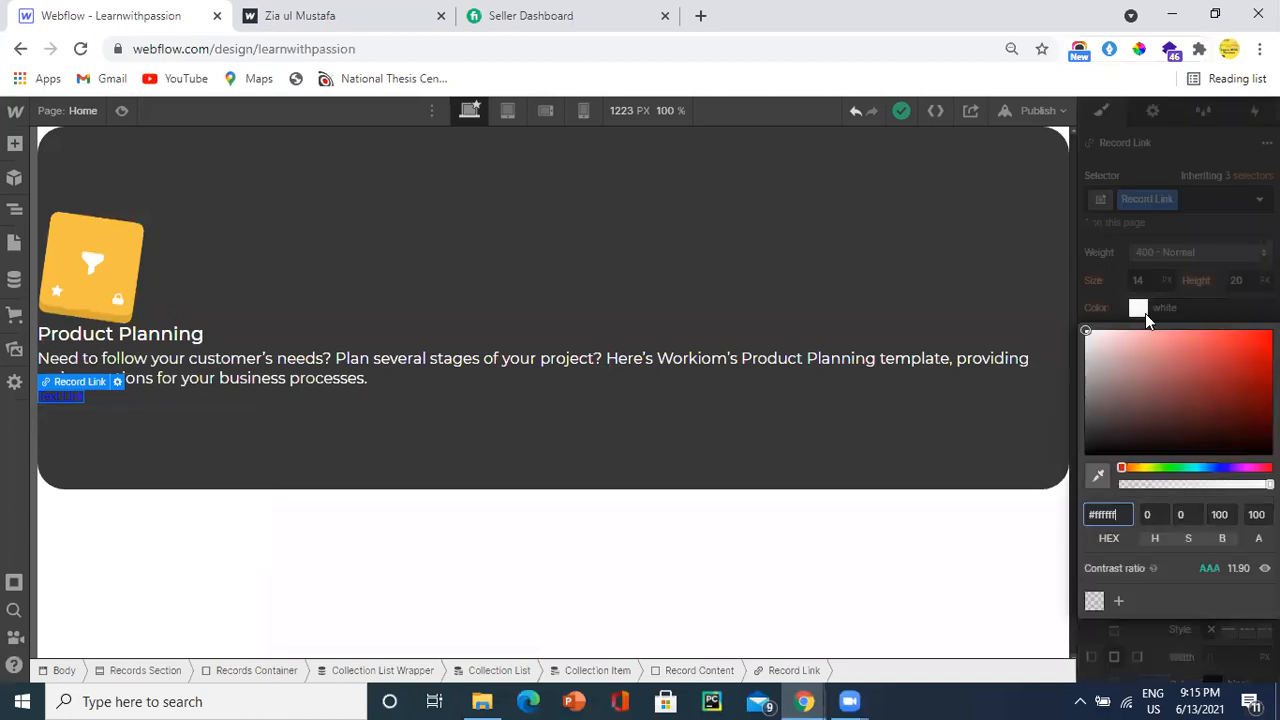
pyautogui.click(1229, 347)
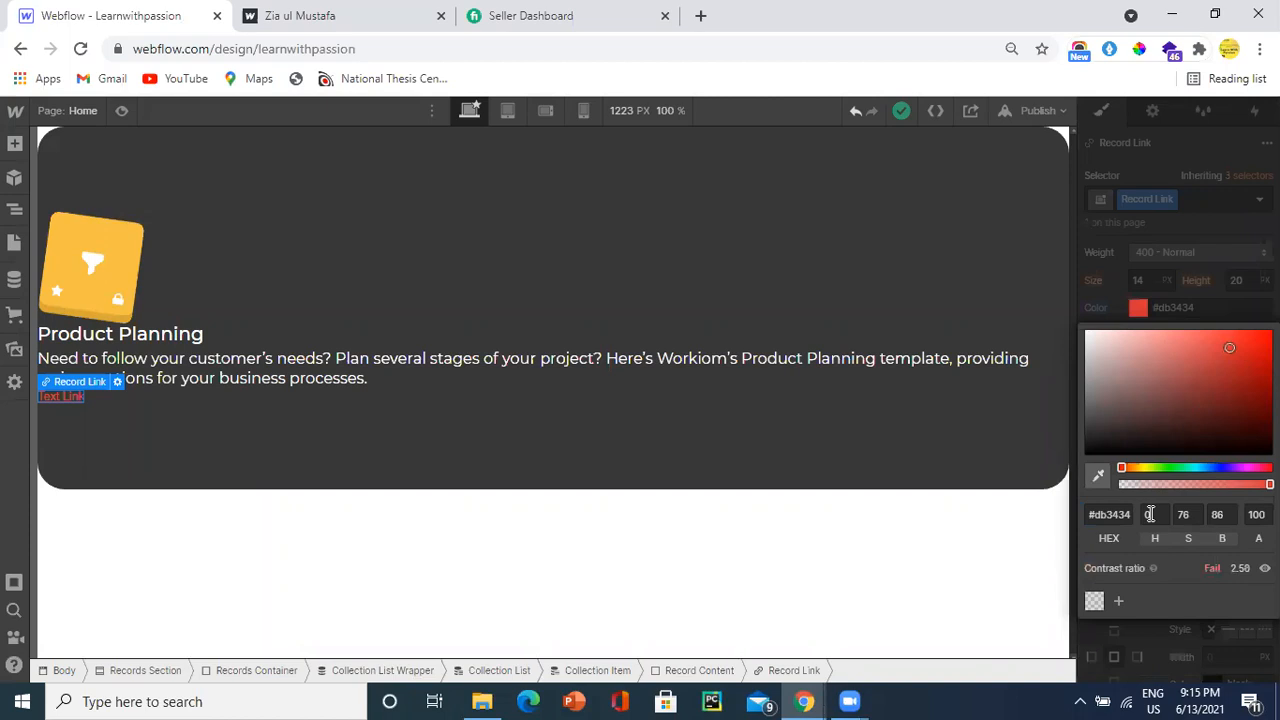
pyautogui.click(1113, 515)
pyautogui.write('#ffffff')
pyautogui.click(1135, 652)
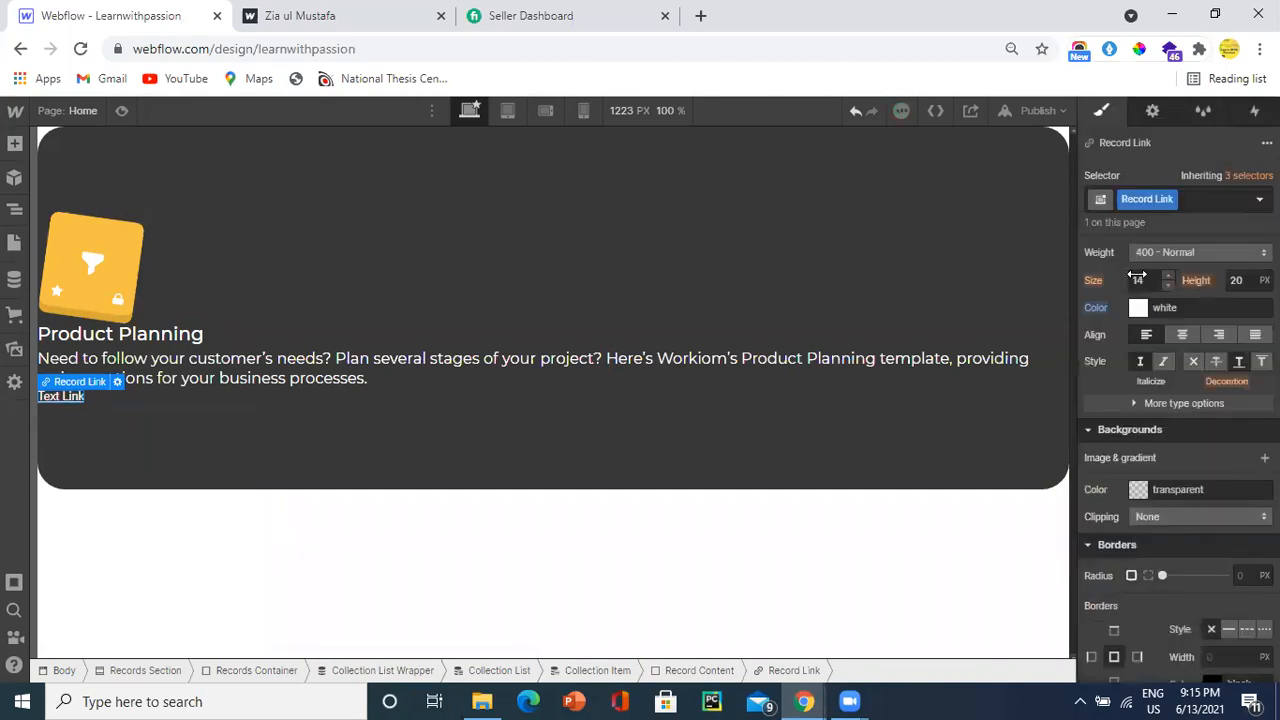
# Step: Style the Record Link text in Montserrat with an 18 px size and 30 px line height, and dismiss the Workiom page's font details
pyautogui.scroll(1, 1137, 280)
pyautogui.click(1171, 311)
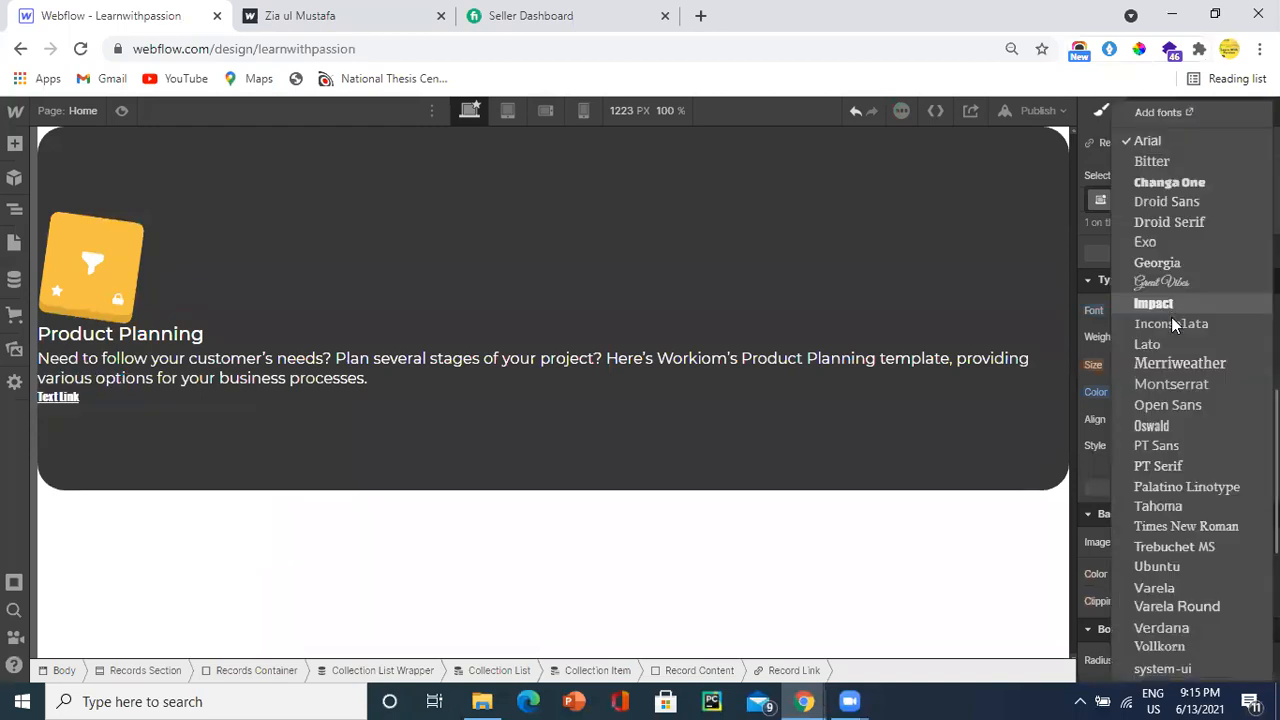
pyautogui.click(1173, 382)
pyautogui.click(1148, 366)
pyautogui.write('18')
pyautogui.press('Tab')
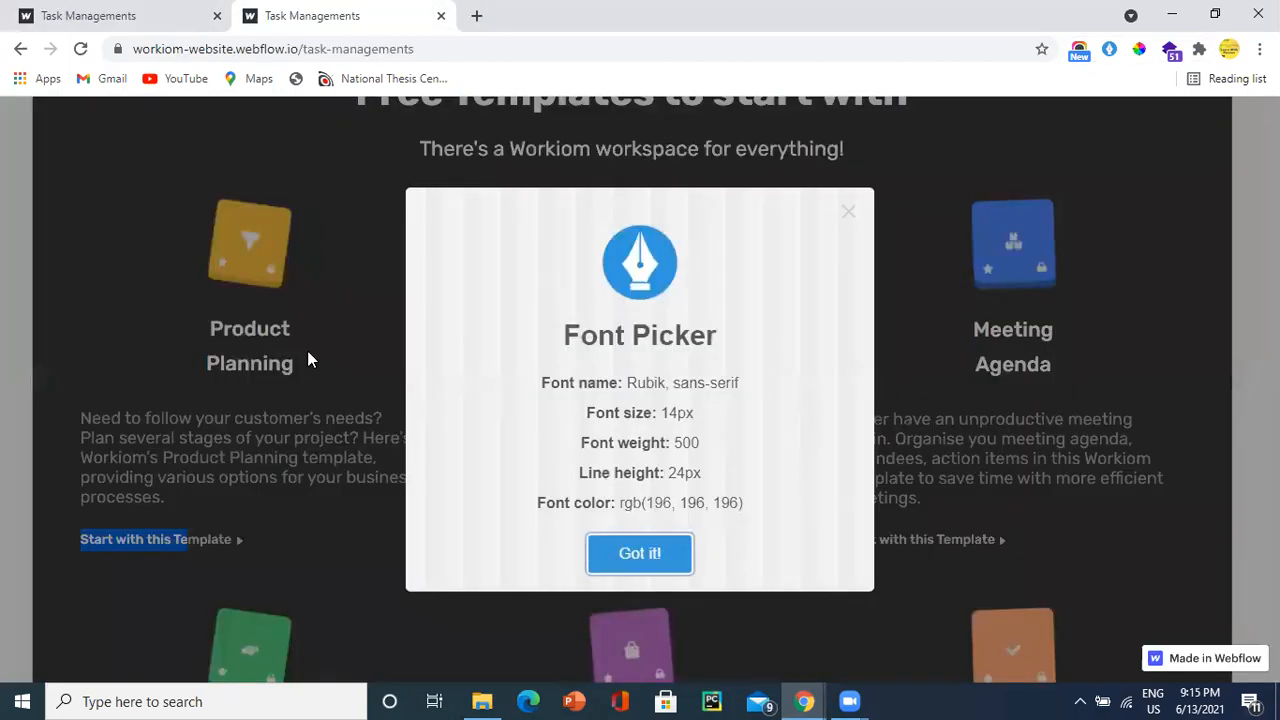
pyautogui.click(635, 550)
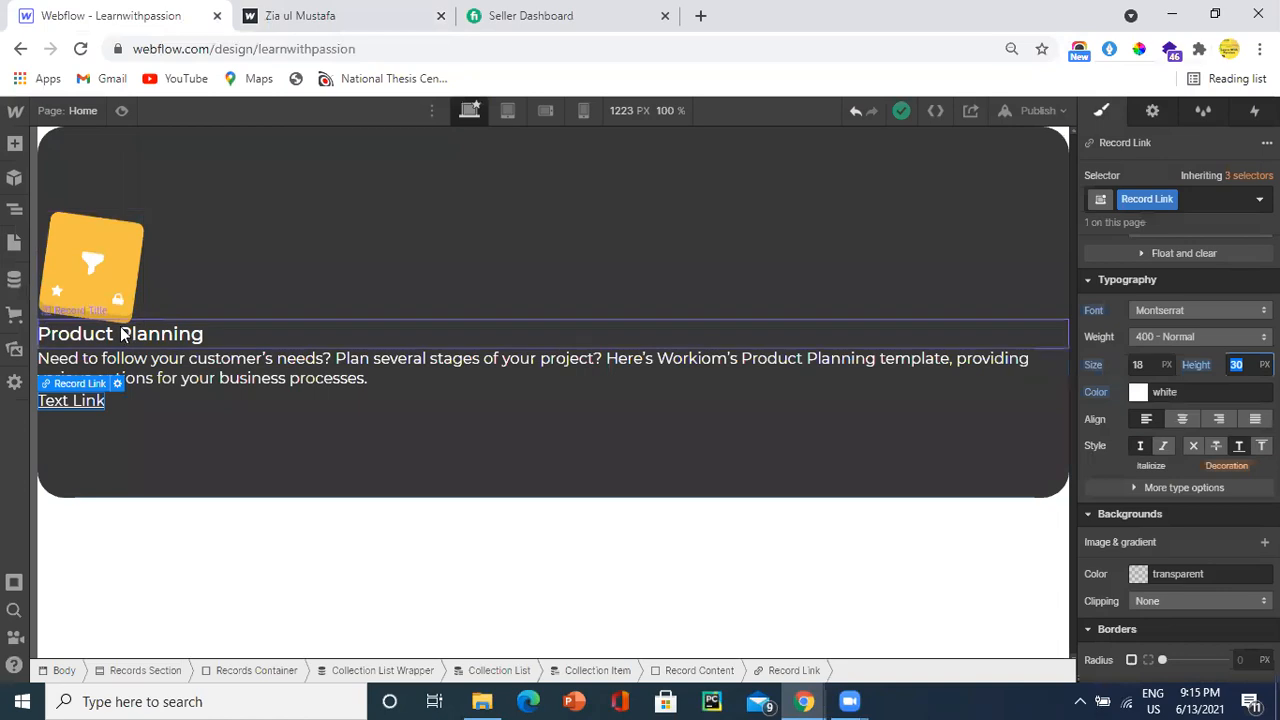
# Step: Set the Record Title's top and bottom padding to 20 px each
pyautogui.click(126, 333)
pyautogui.scroll(5, 1202, 366)
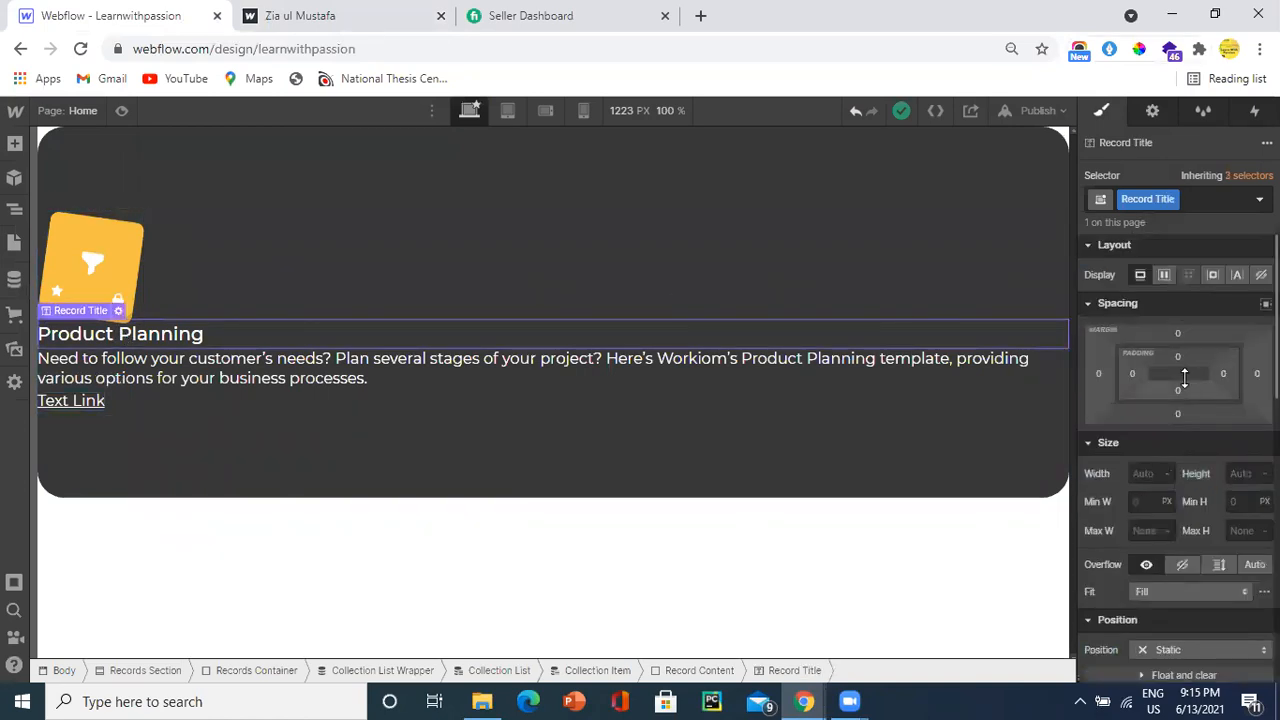
pyautogui.click(1182, 367)
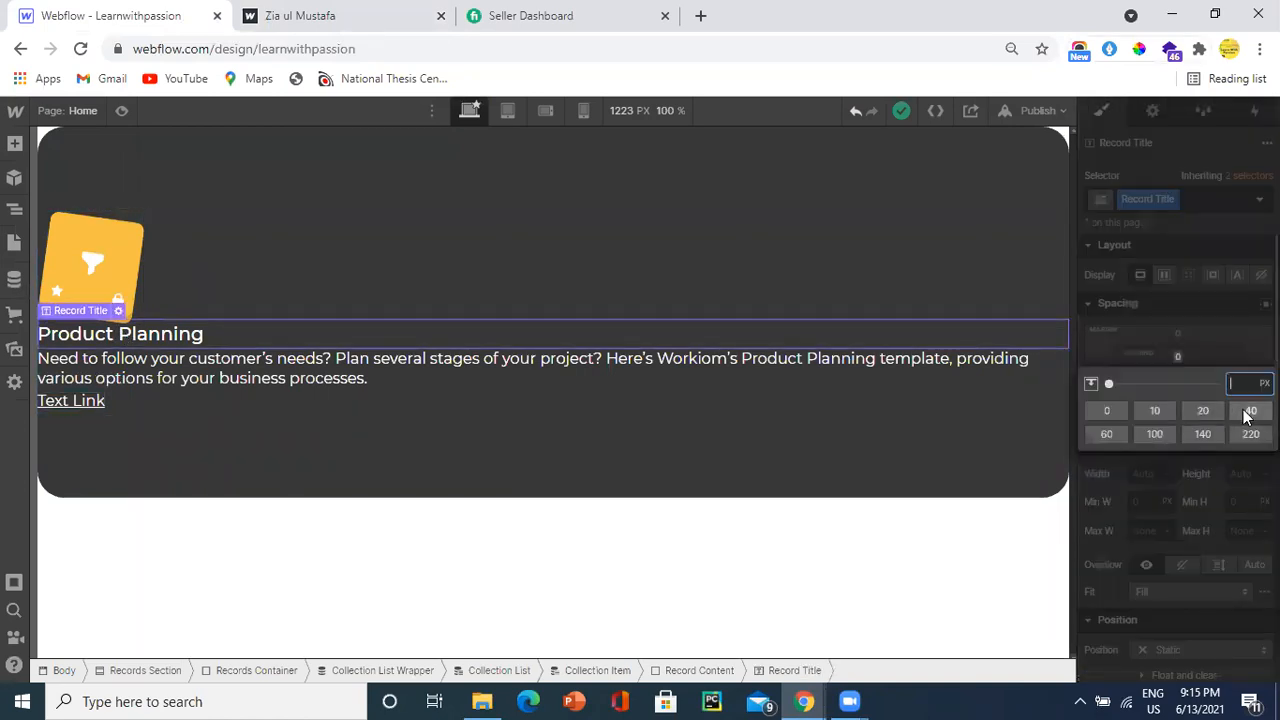
pyautogui.click(1249, 411)
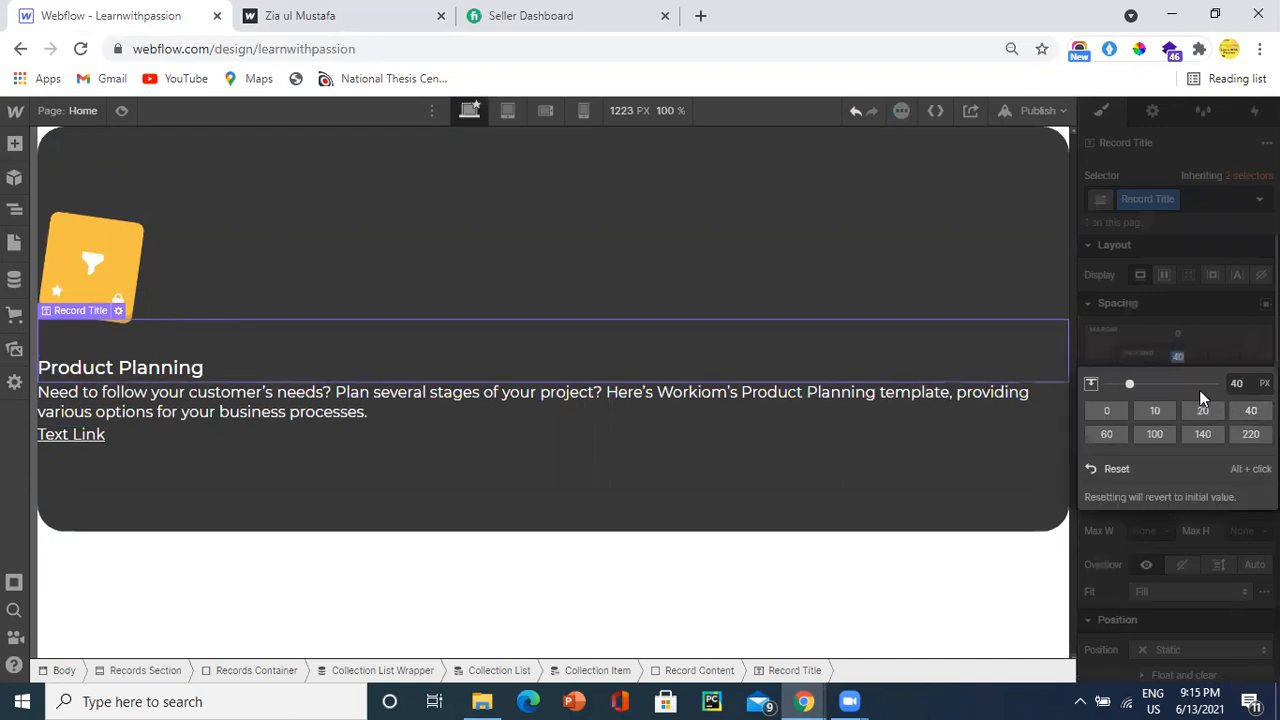
pyautogui.click(1203, 409)
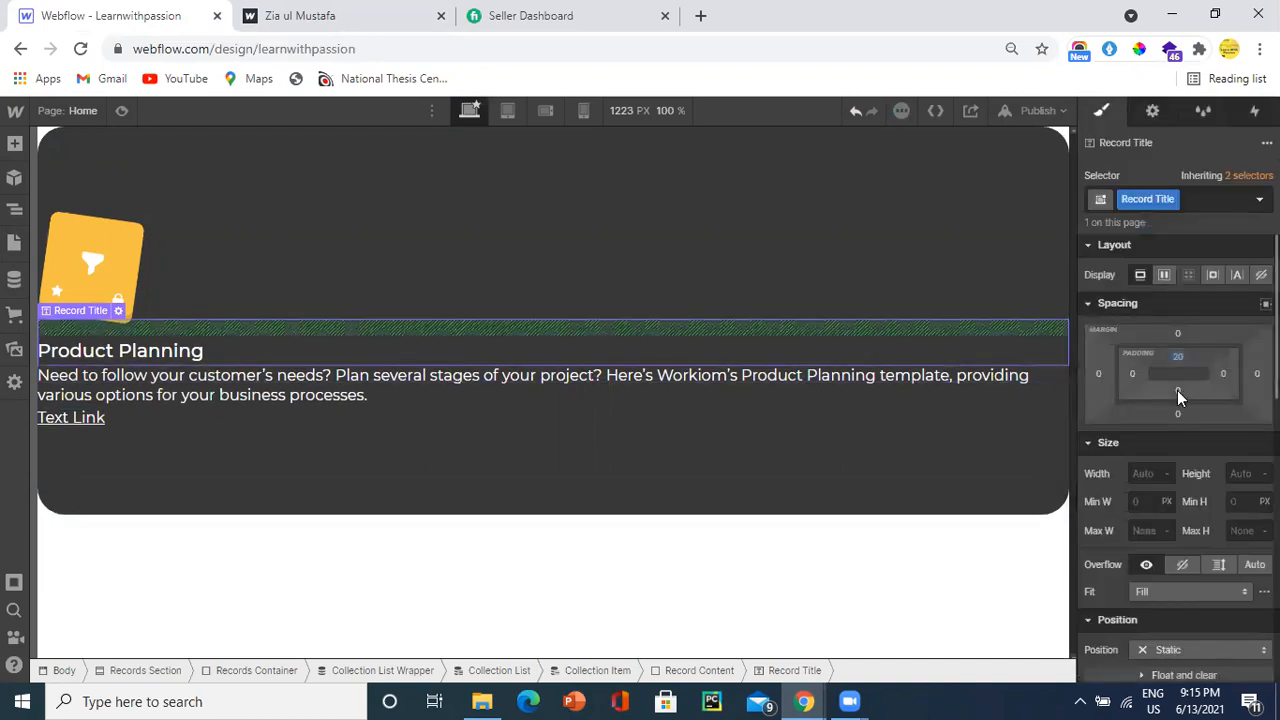
pyautogui.click(1177, 392)
pyautogui.click(1203, 444)
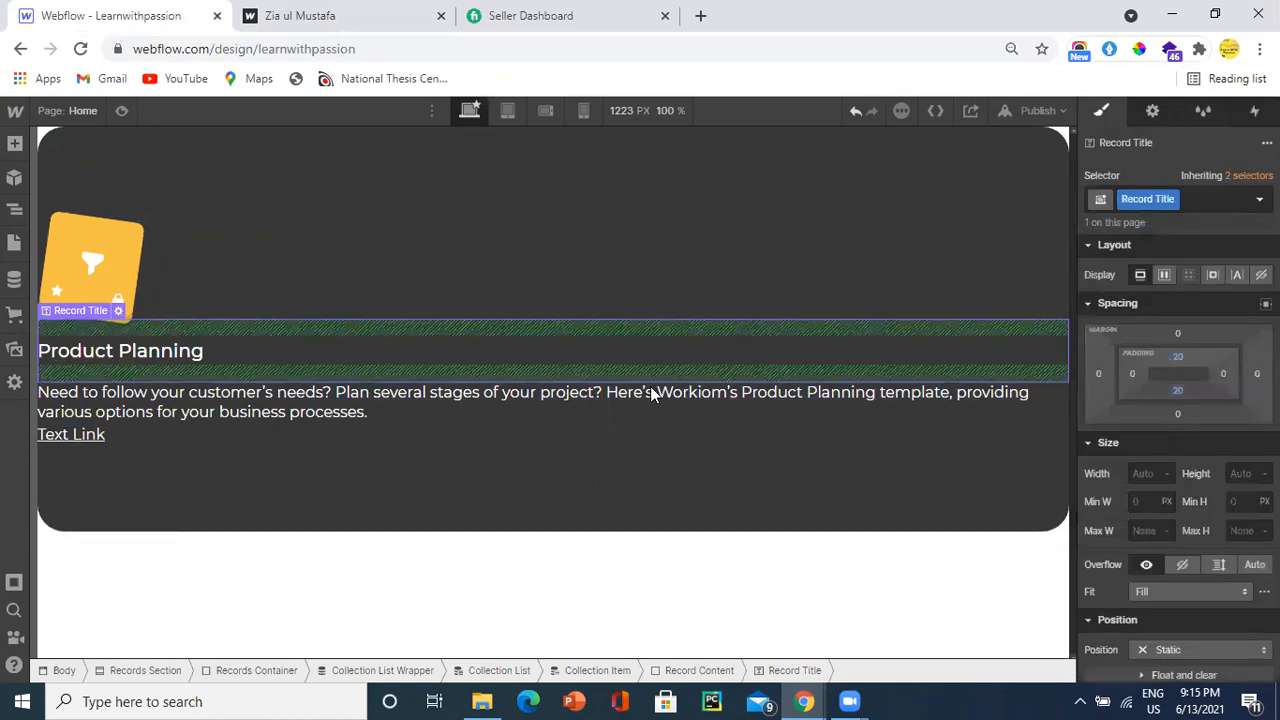
# Step: Set the Record Description's bottom margin to 20 px and compare the layout with the Workiom page
pyautogui.click(311, 403)
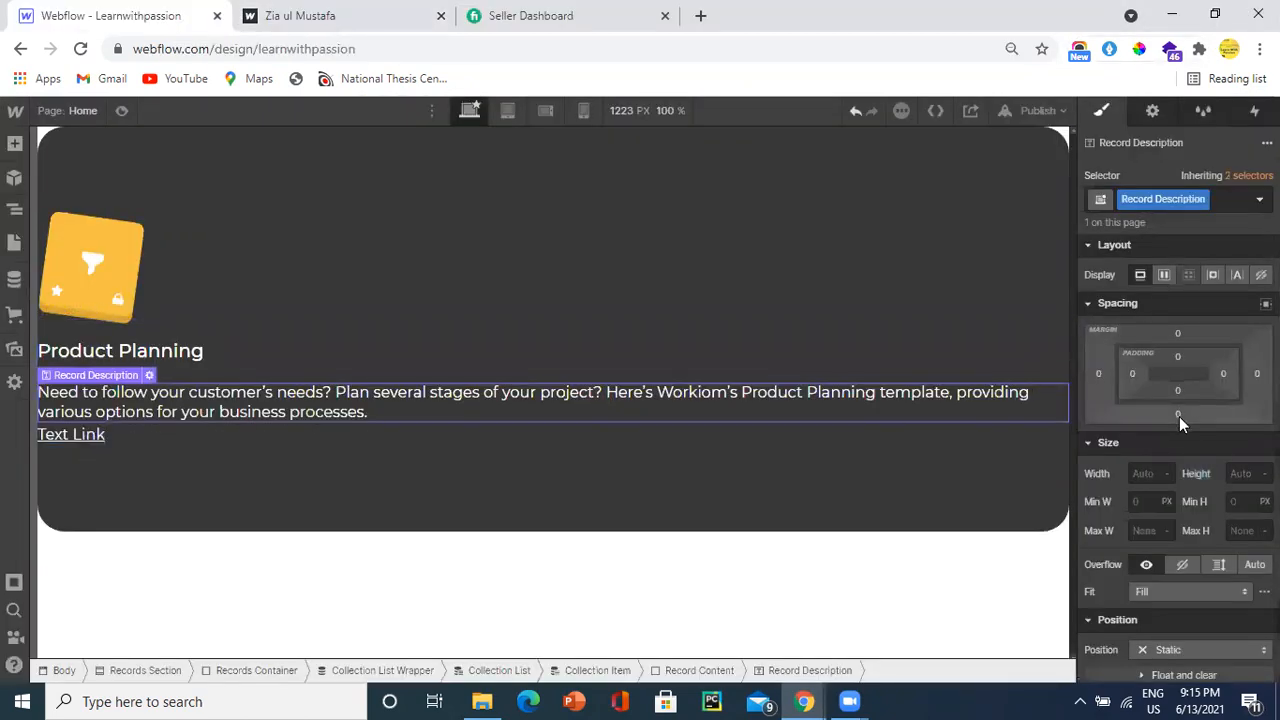
pyautogui.click(1177, 418)
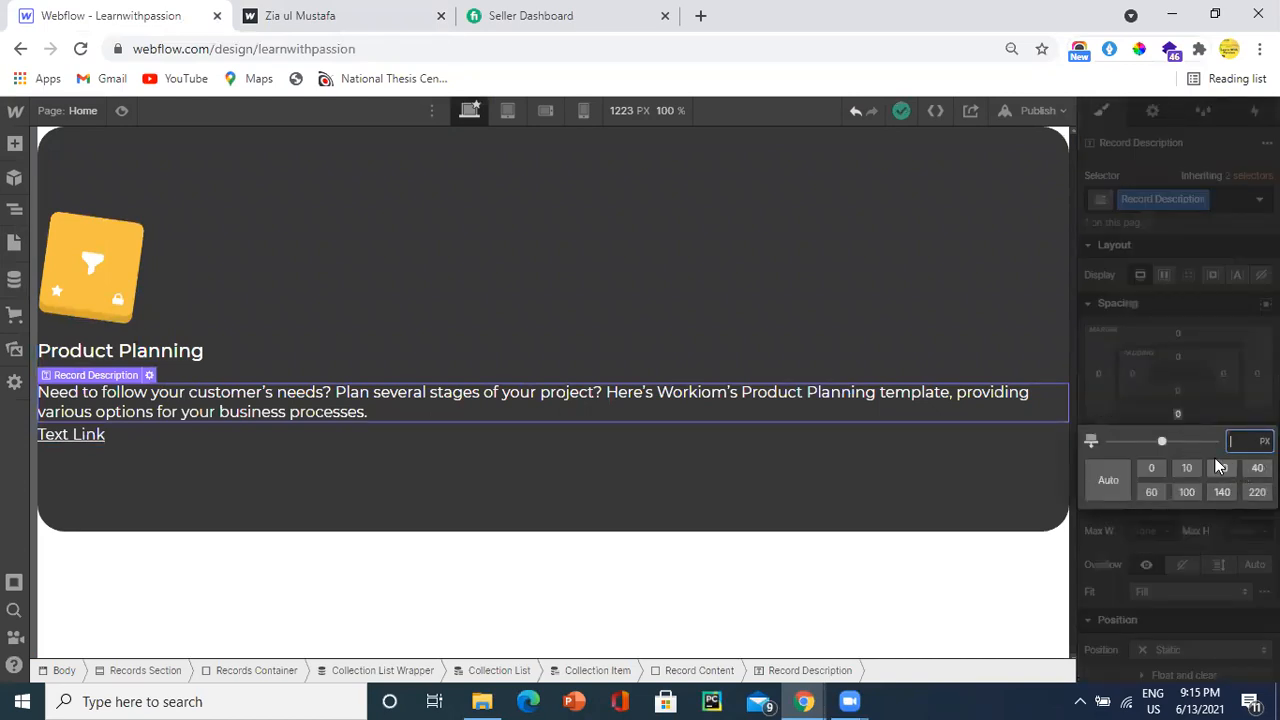
pyautogui.click(1224, 469)
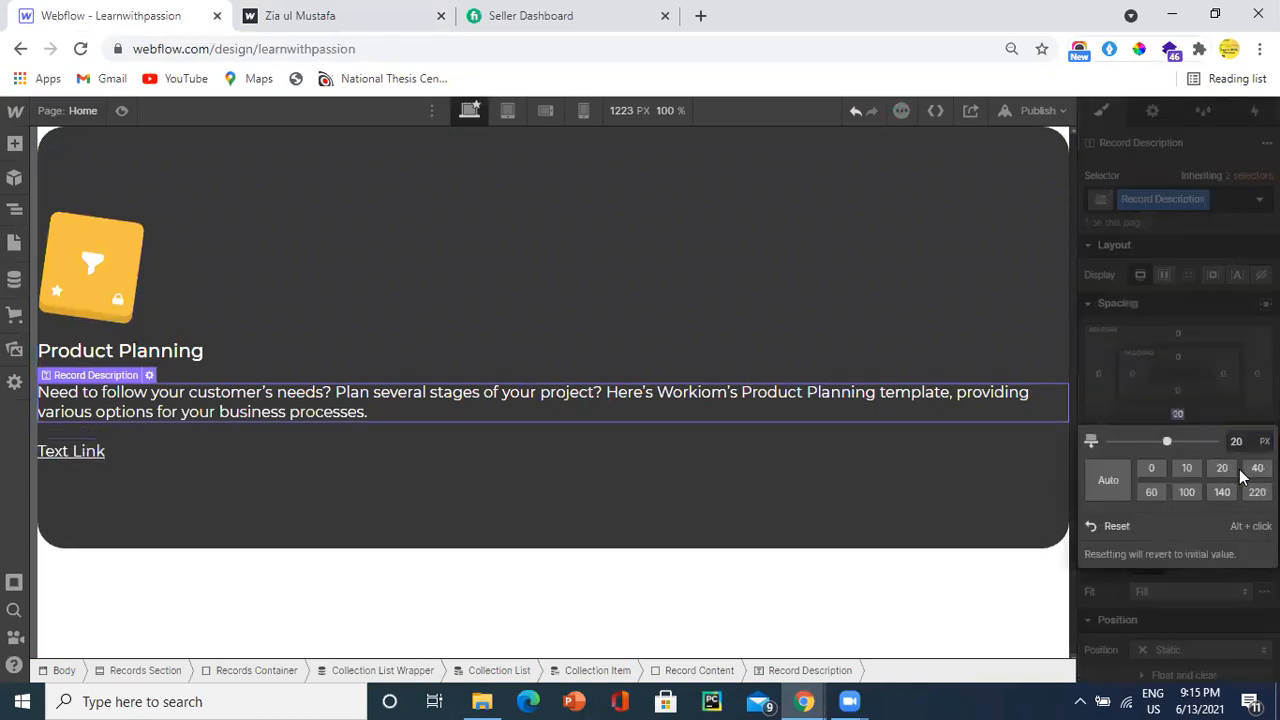
pyautogui.click(336, 467)
pyautogui.hotkey('alt', 'Tab')
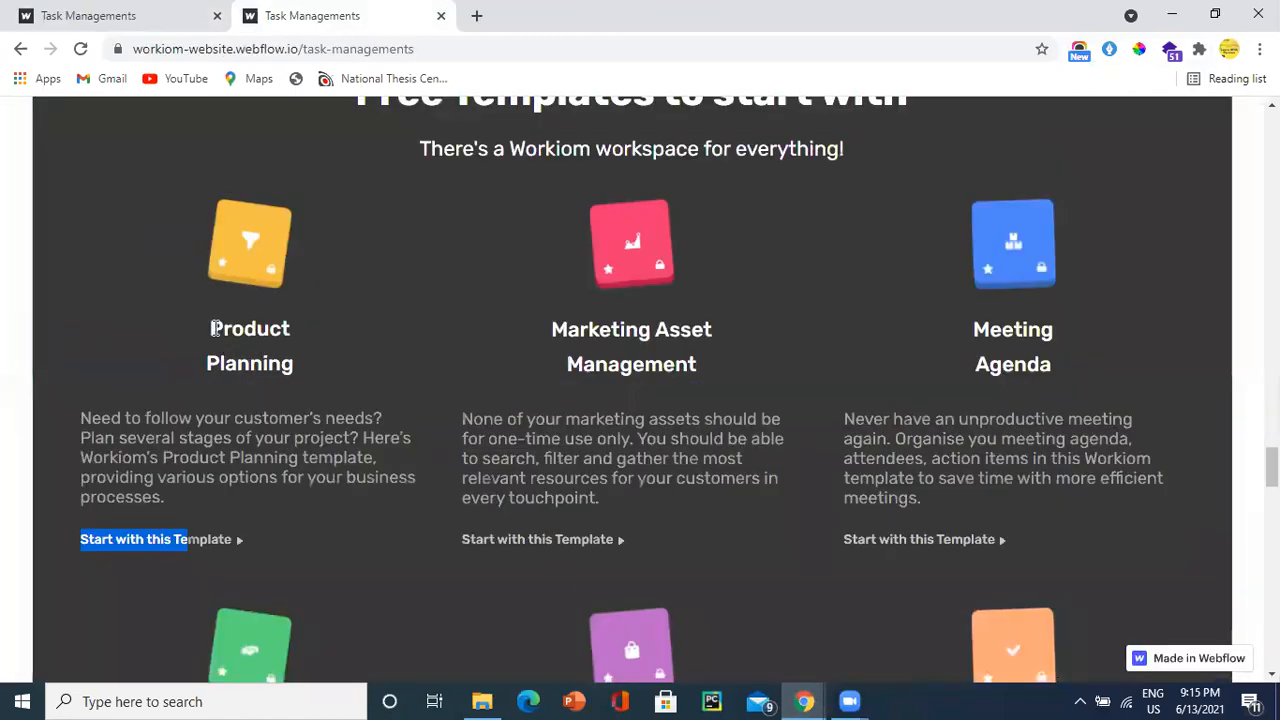
pyautogui.hotkey('alt', 'Tab')
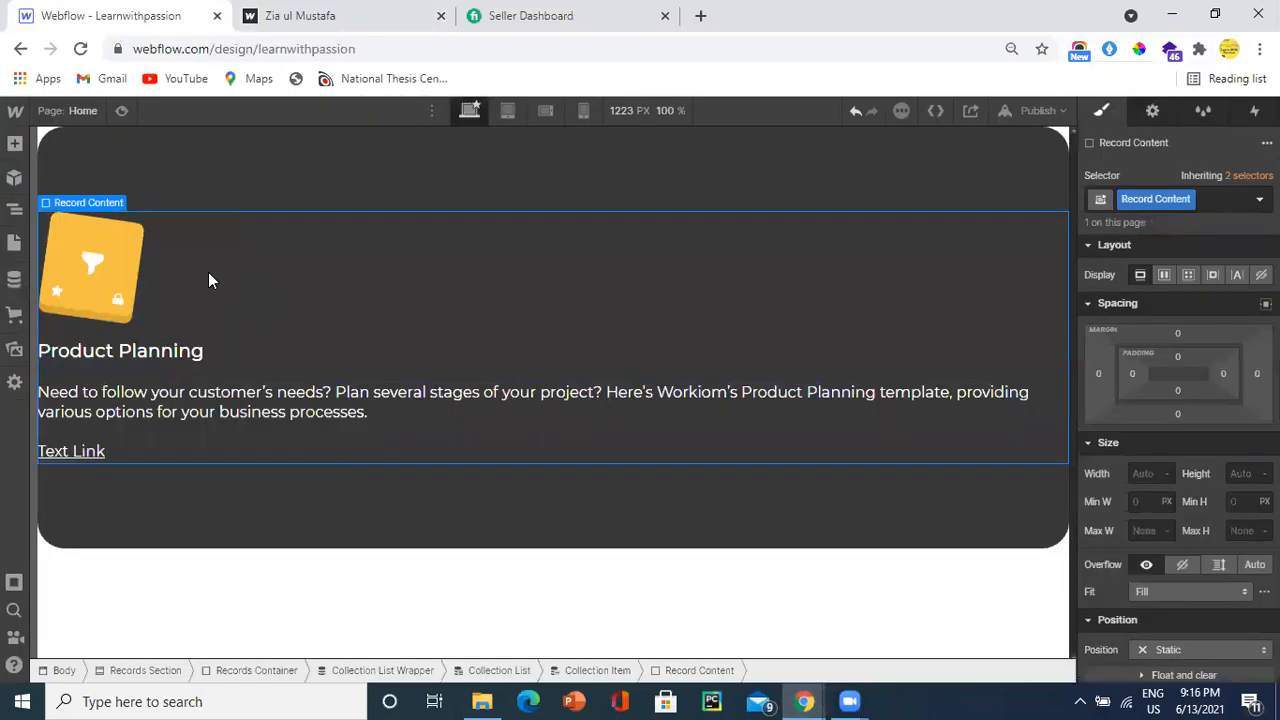
# Step: Start a new item named Record 2 in the Records collection and upload 60c3f9c7711f4f87dea0b7f9_a as its image
pyautogui.click(10, 283)
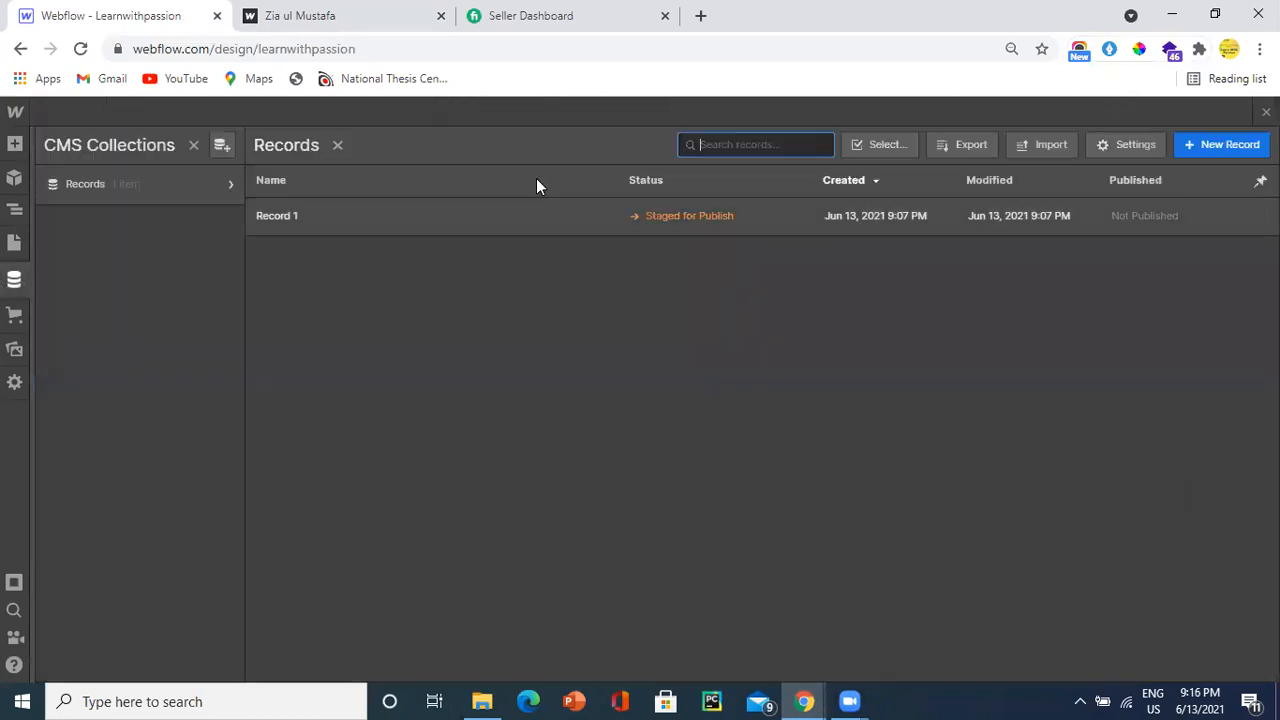
pyautogui.click(1216, 146)
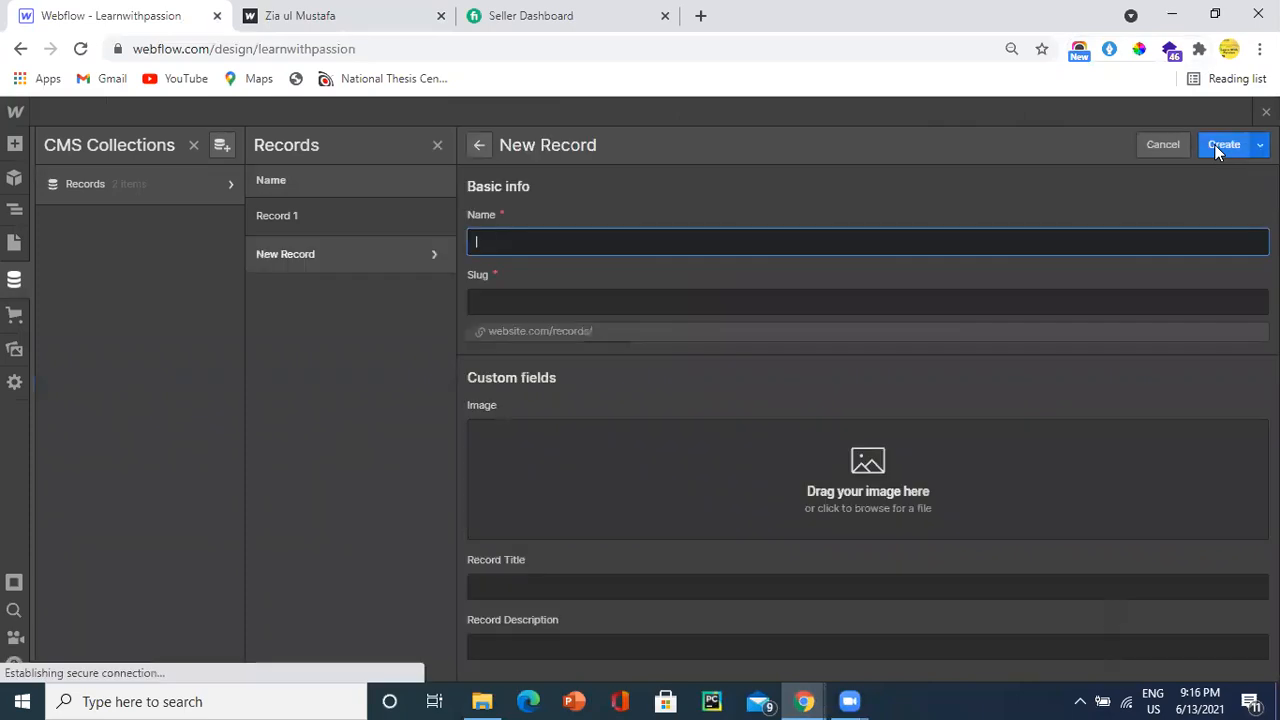
pyautogui.write('Record 2')
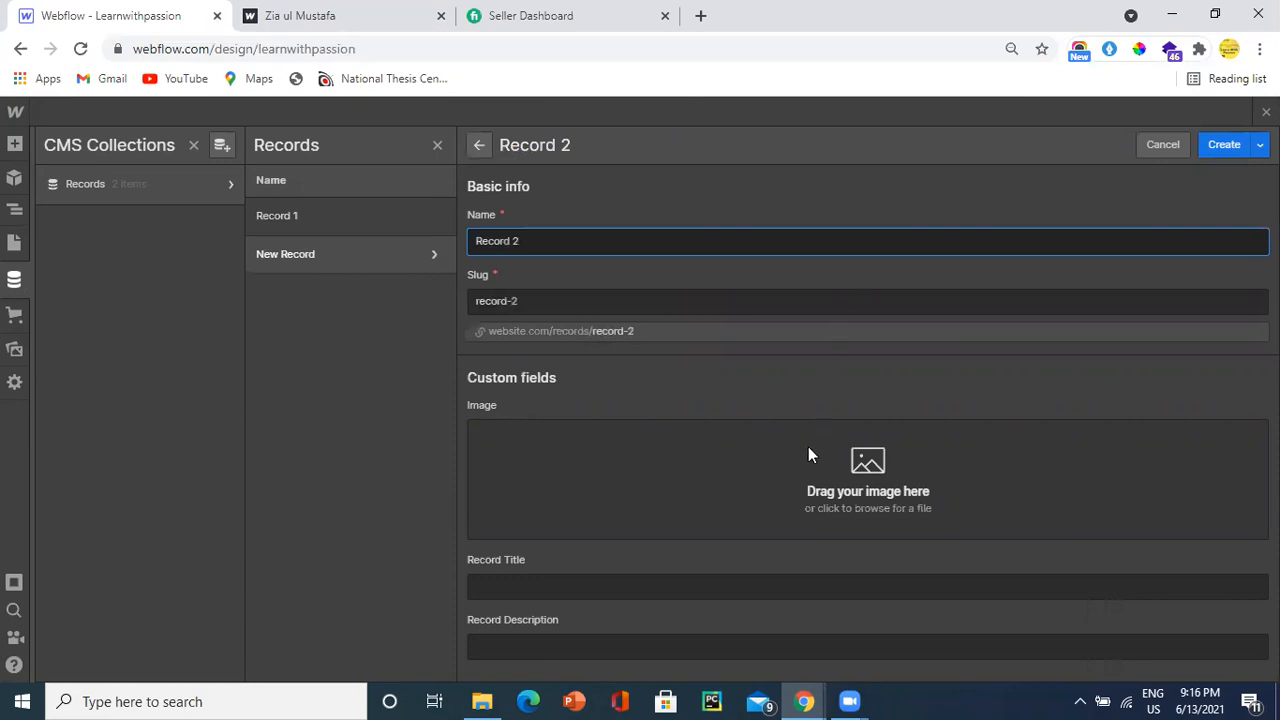
pyautogui.click(810, 455)
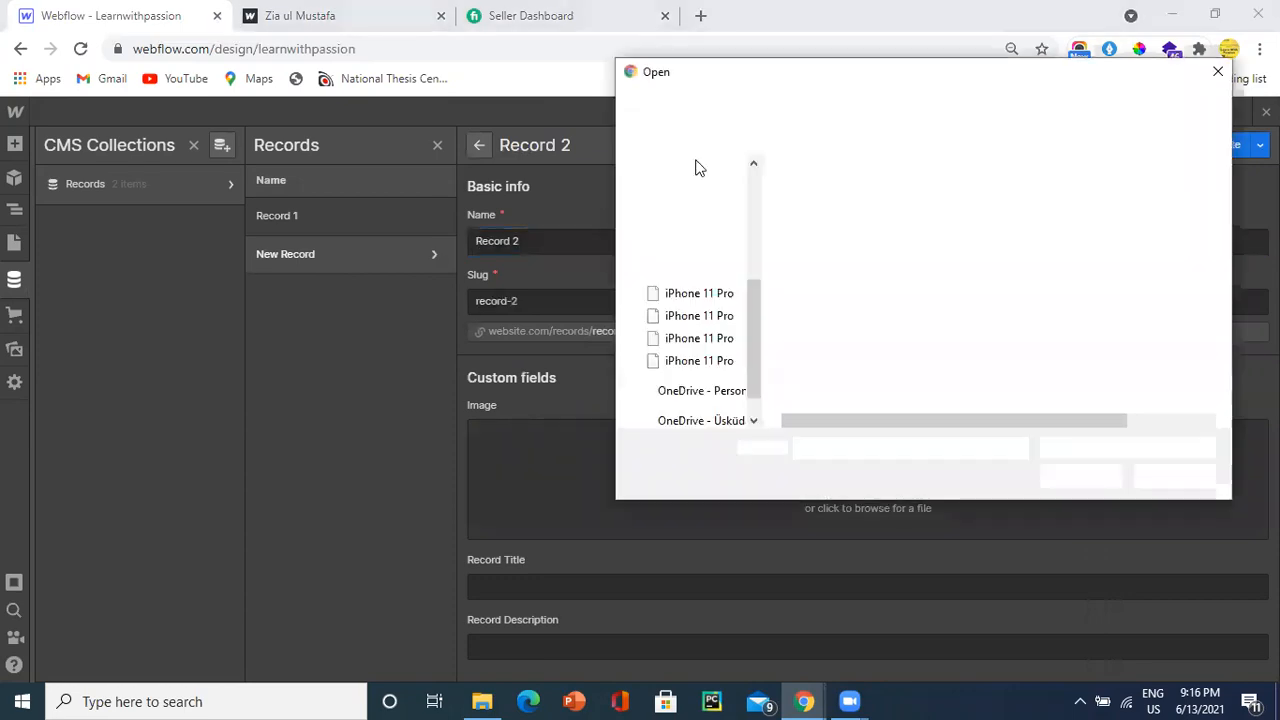
pyautogui.click(826, 240)
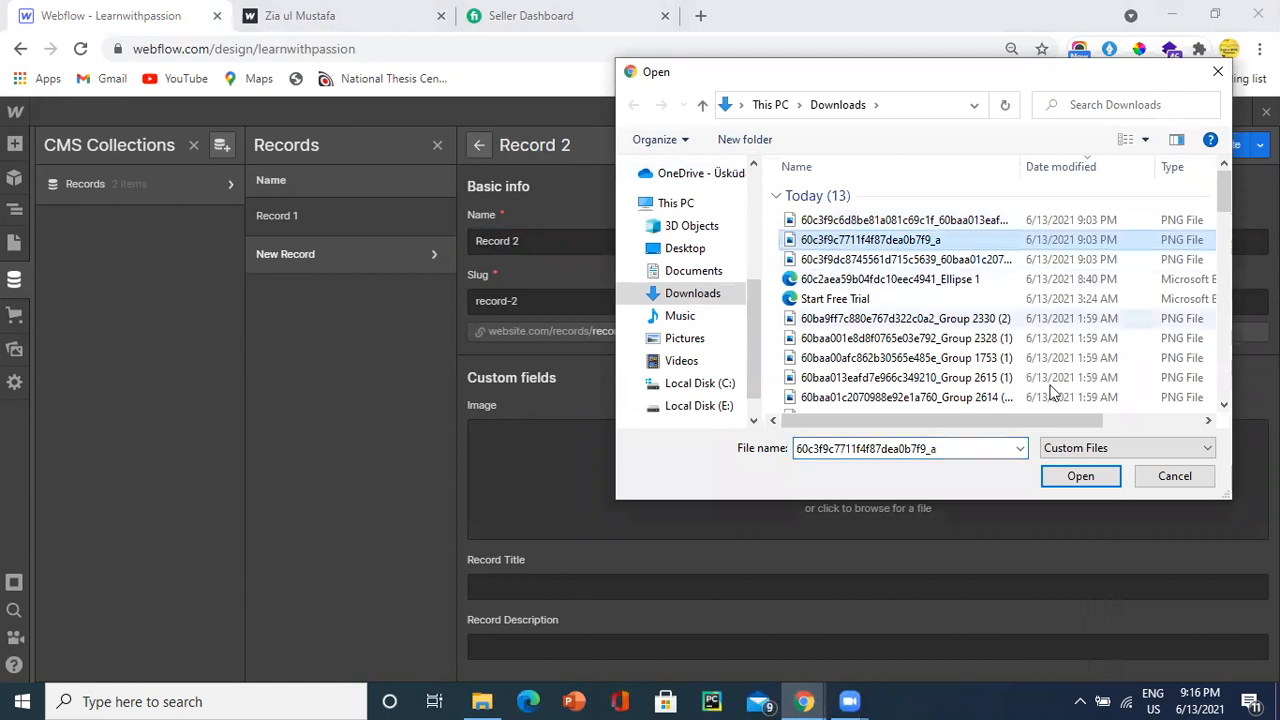
pyautogui.click(1080, 476)
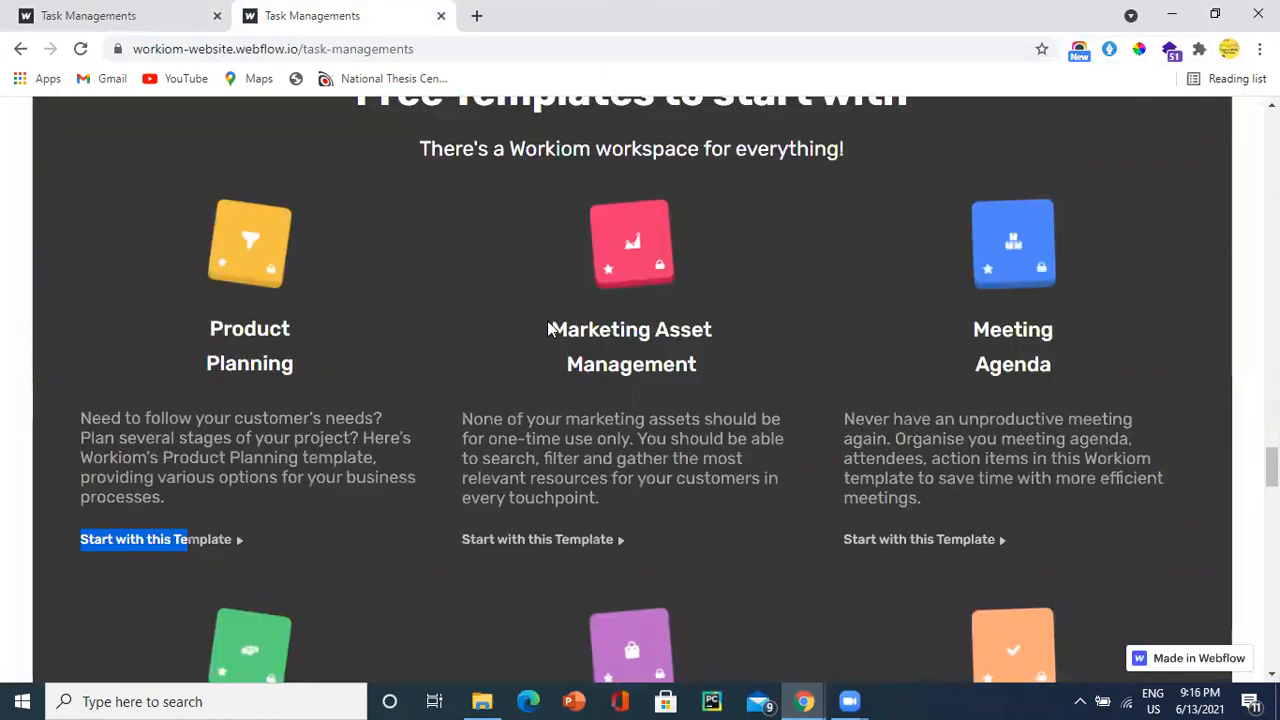
# Step: Fill Record 2's title with Marketing Asset Management and its description with the matching Workiom page text, and create the record
pyautogui.moveTo(548, 329); pyautogui.dragTo(718, 372)
pyautogui.hotkey('ctrl', 'c')
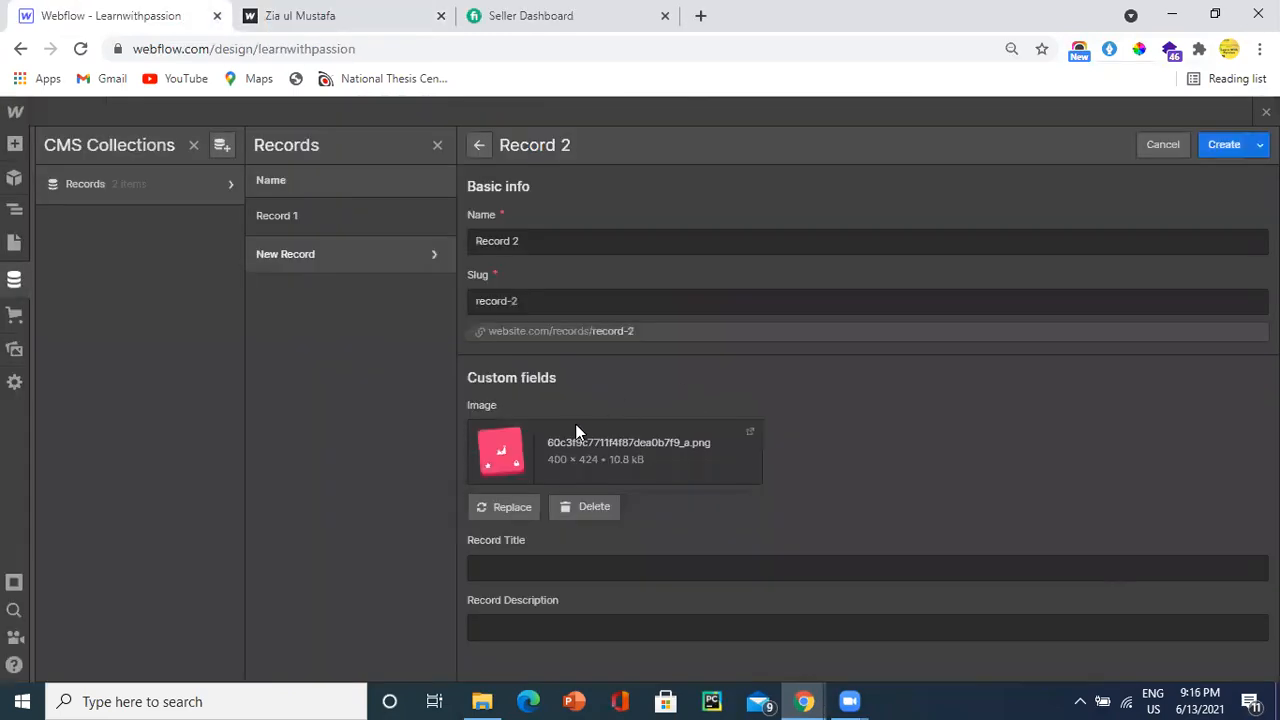
pyautogui.click(555, 569)
pyautogui.hotkey('ctrl', 'v')
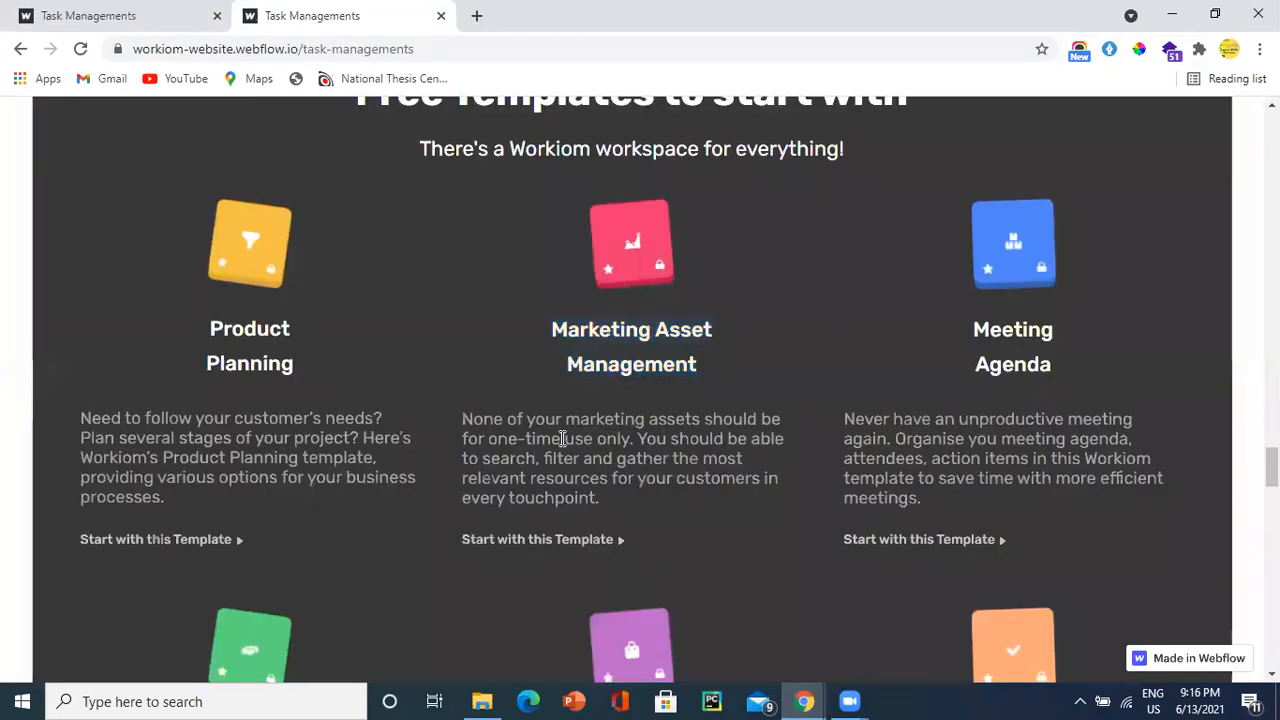
pyautogui.tripleClick(563, 439)
pyautogui.hotkey('ctrl', 'c')
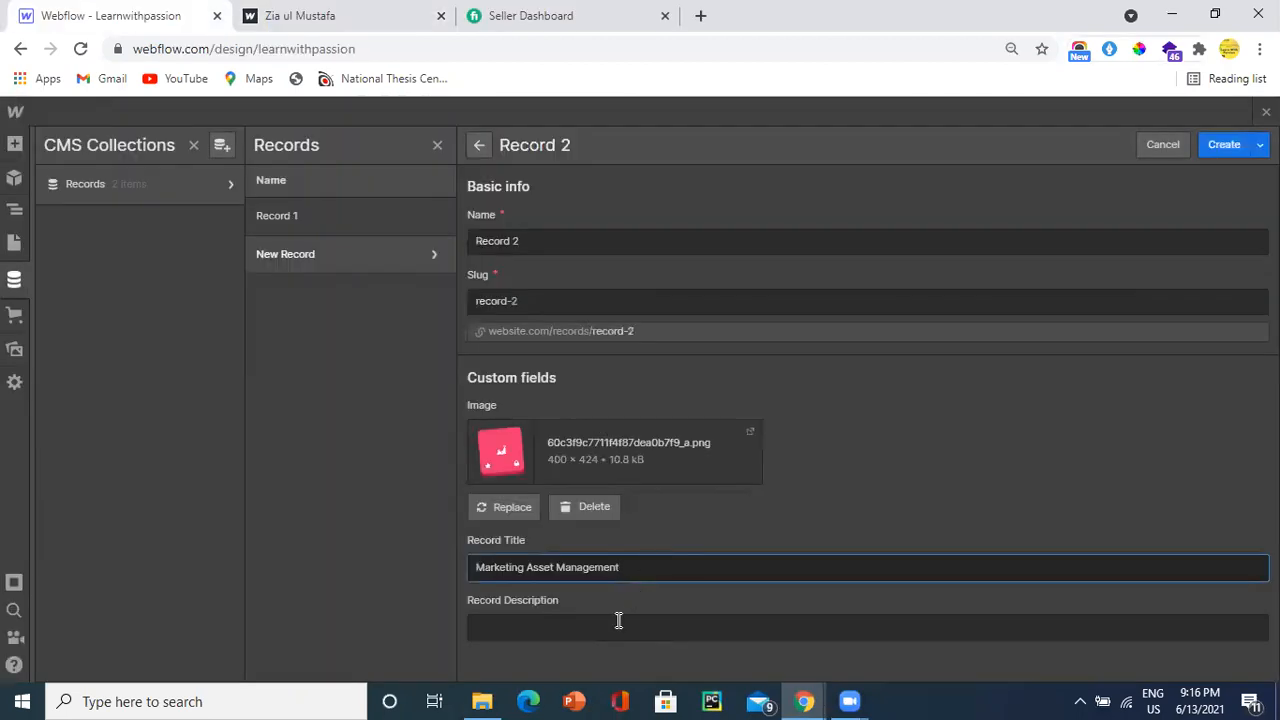
pyautogui.click(618, 621)
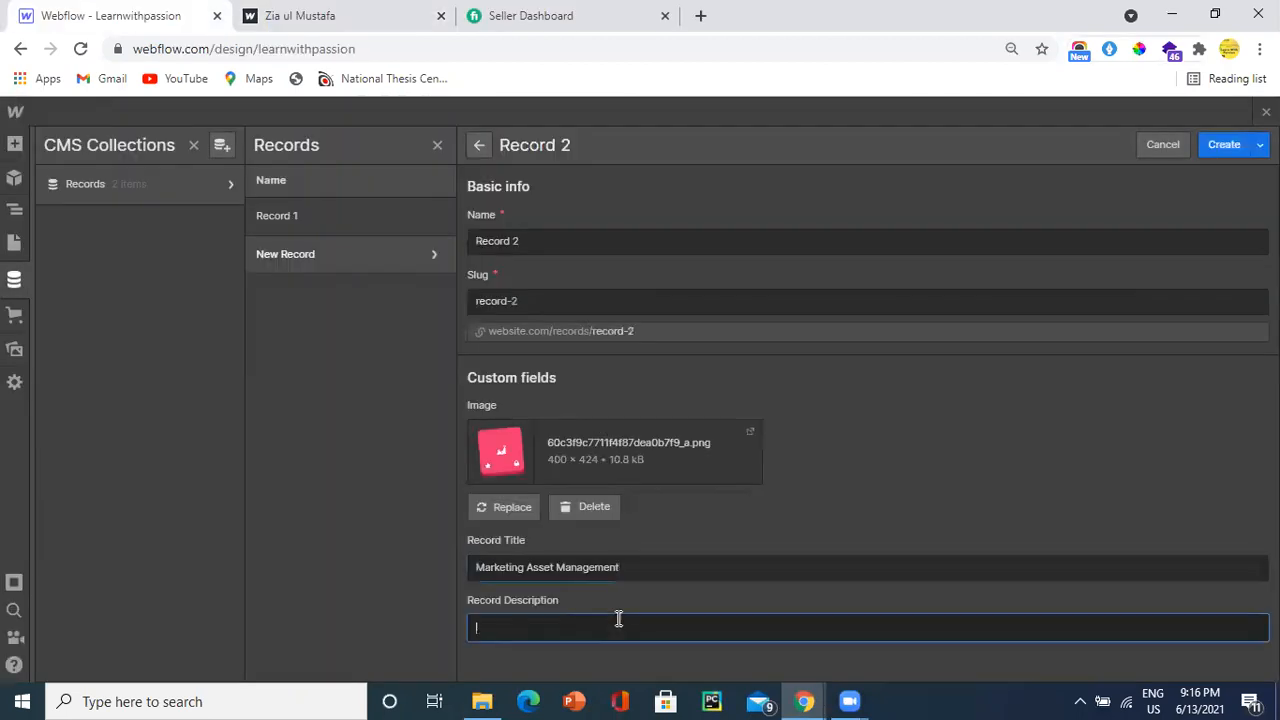
pyautogui.hotkey('ctrl', 'v')
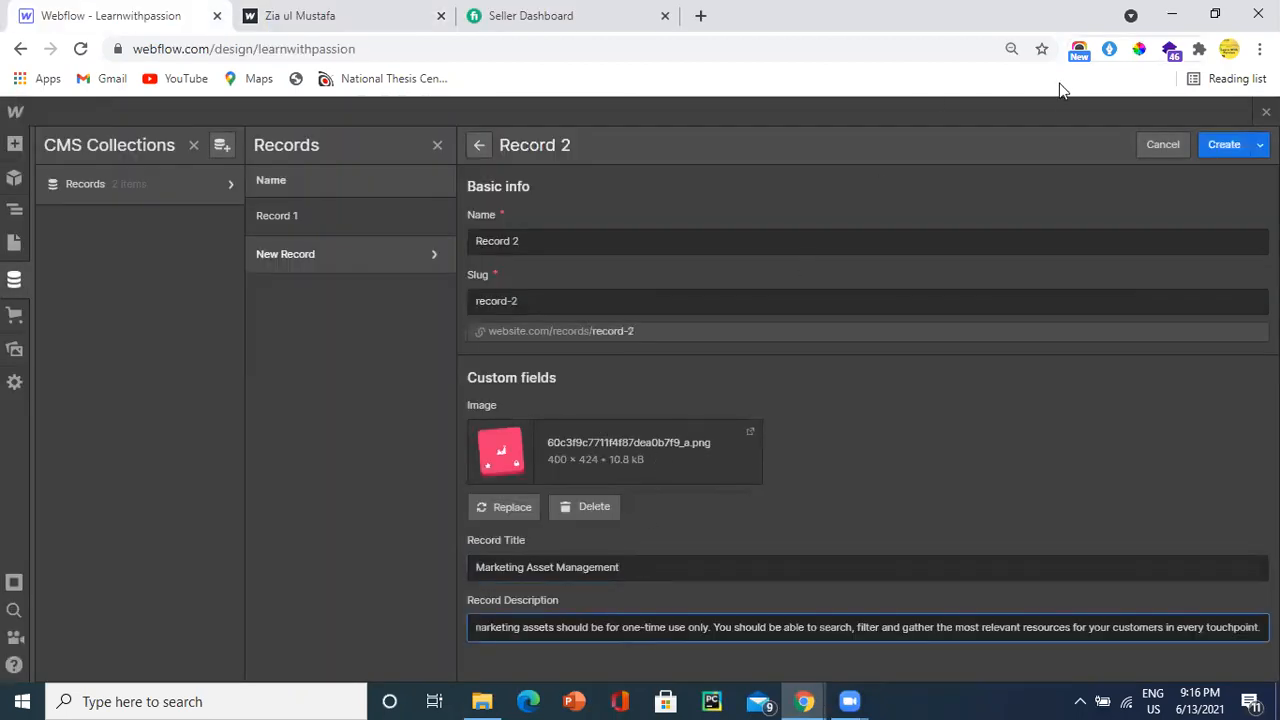
pyautogui.click(1217, 146)
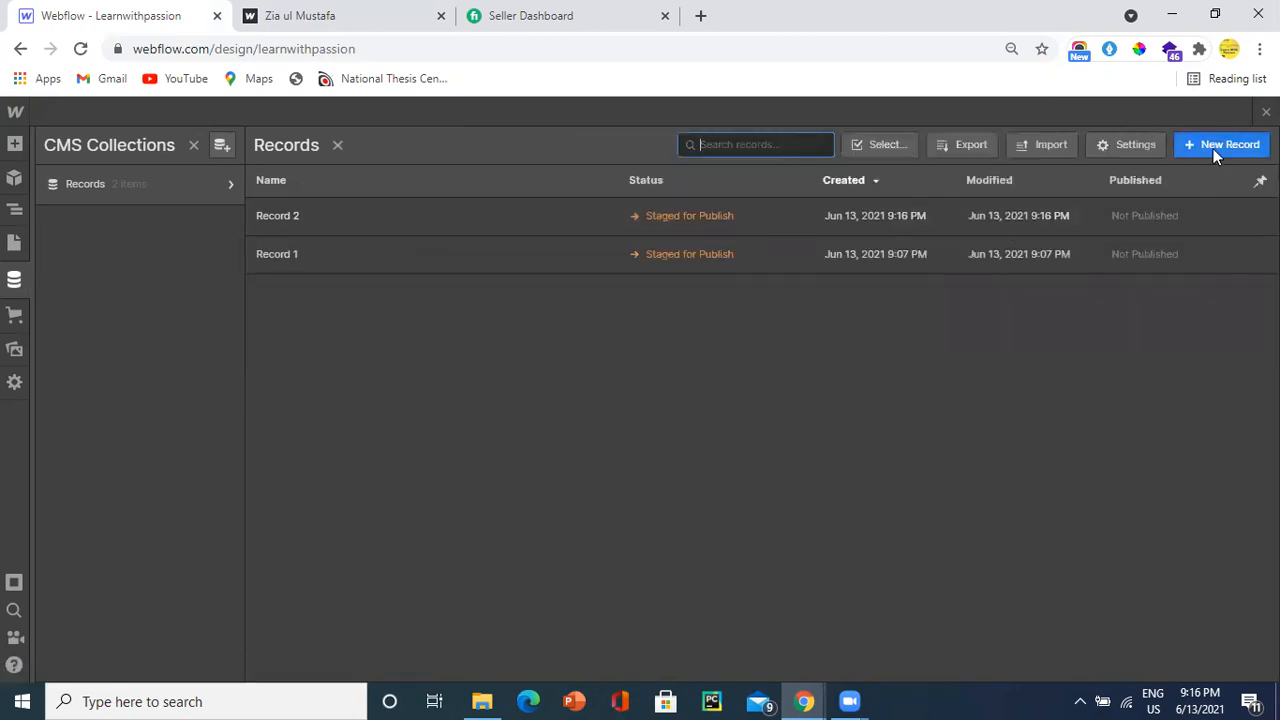
# Step: Start a new item named Record 3 in the Records collection and upload the blue Group 2615 PNG as its image
pyautogui.click(1207, 143)
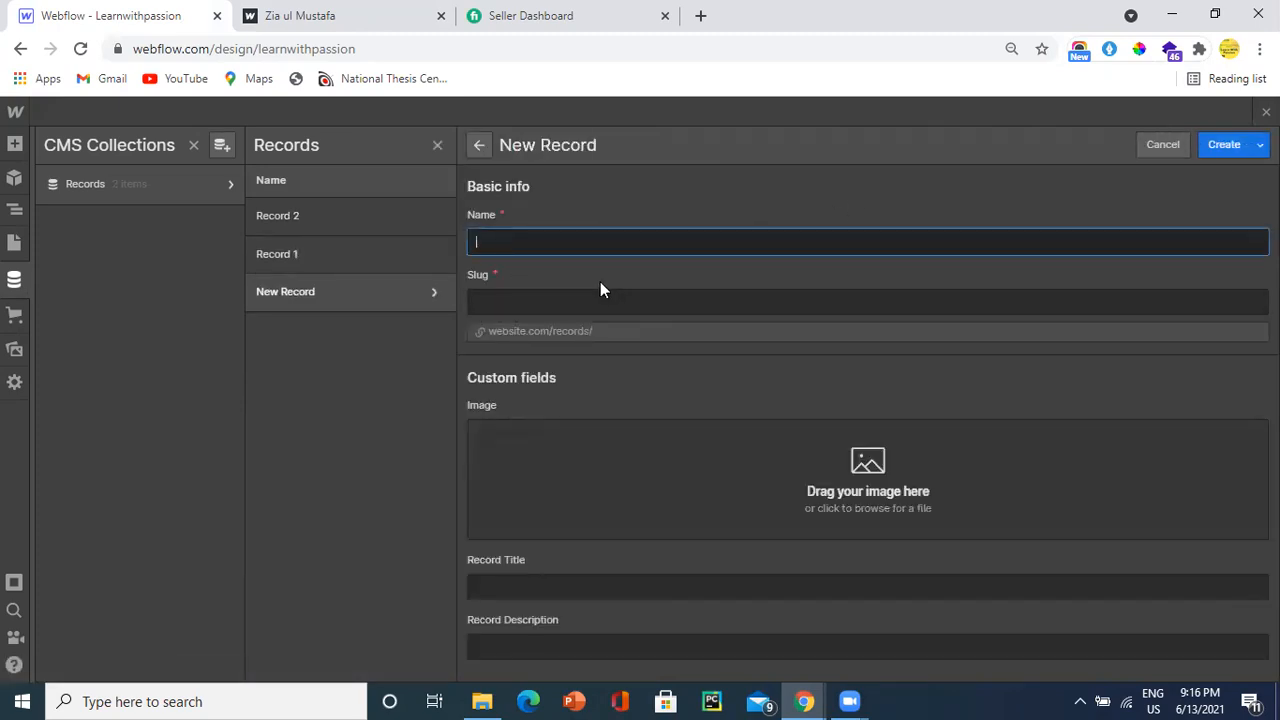
pyautogui.write('Reco')
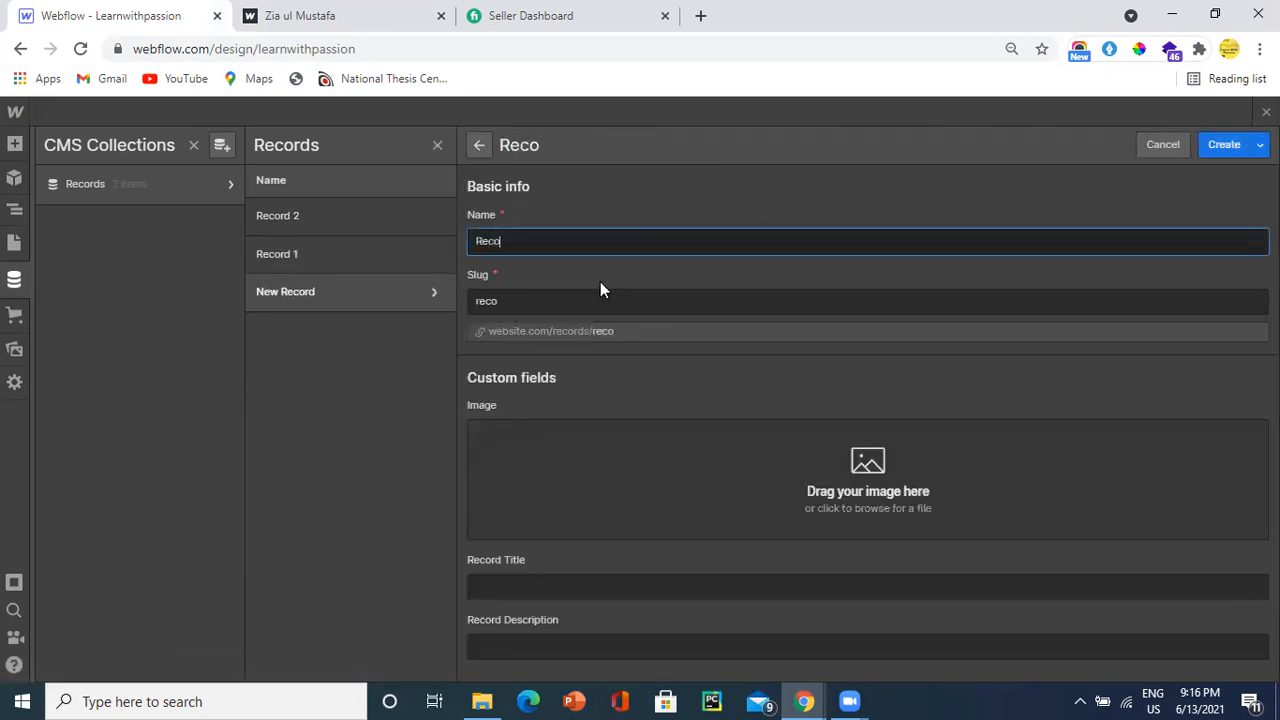
pyautogui.write('rd 3')
pyautogui.click(911, 208)
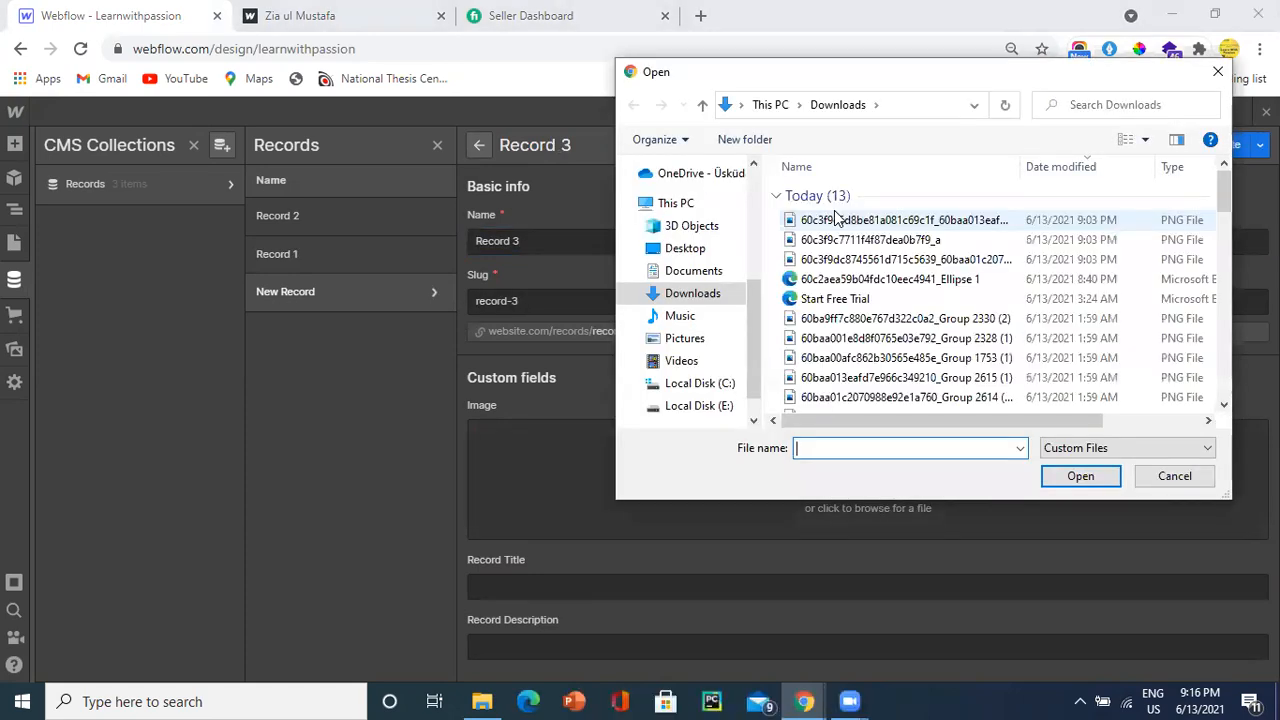
pyautogui.click(845, 221)
pyautogui.click(1076, 477)
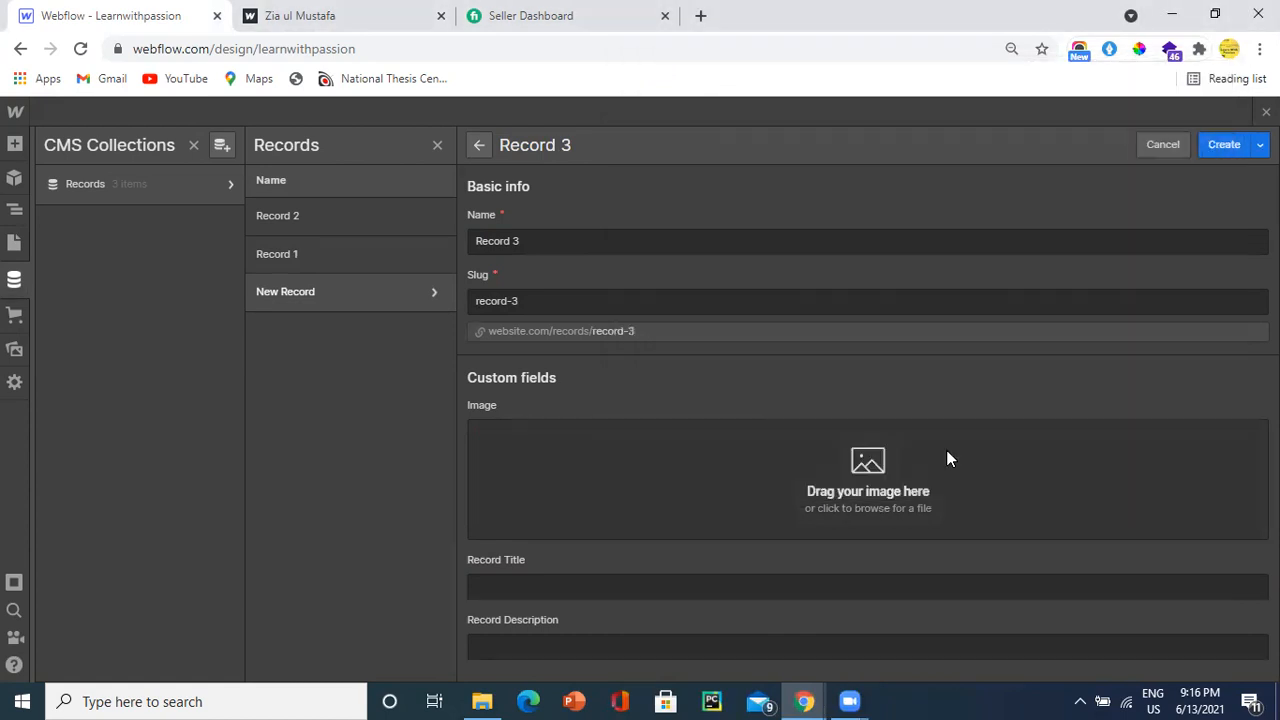
# Step: Copy the Meeting Agenda heading from the Workiom page into Record 3's Record Title
pyautogui.click(622, 573)
pyautogui.hotkey('alt', 'Tab')
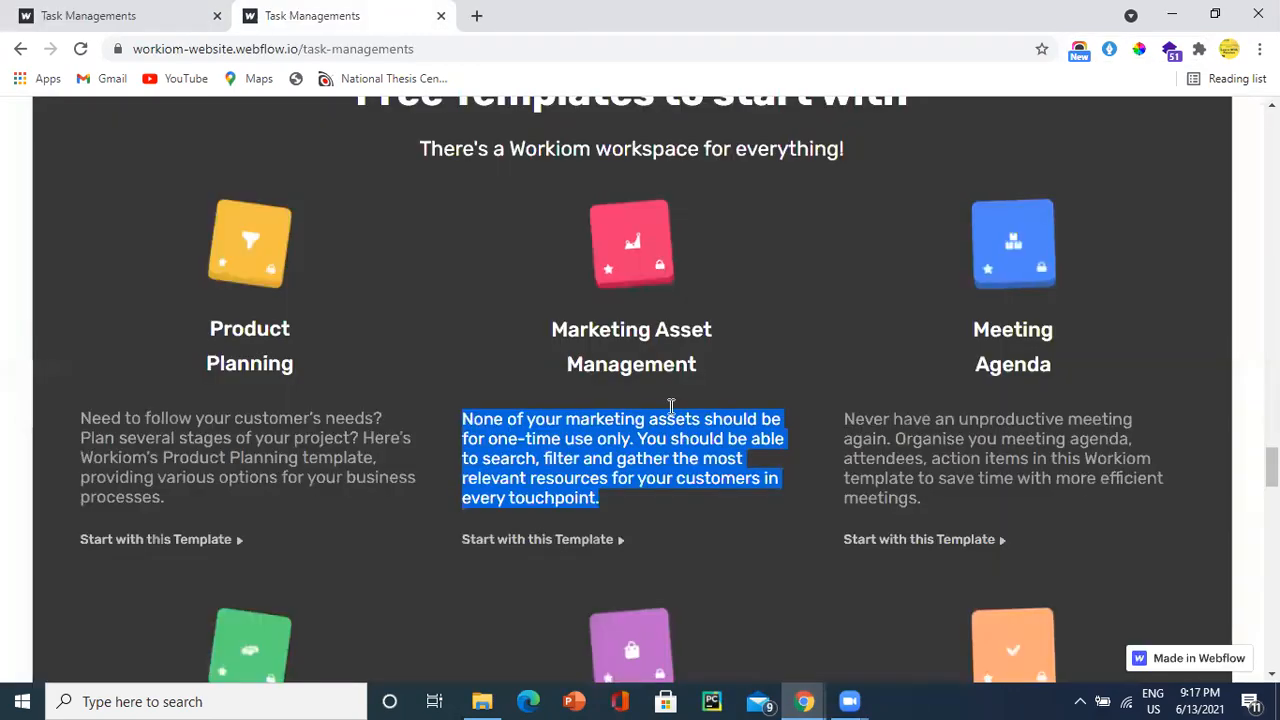
pyautogui.tripleClick(1006, 337)
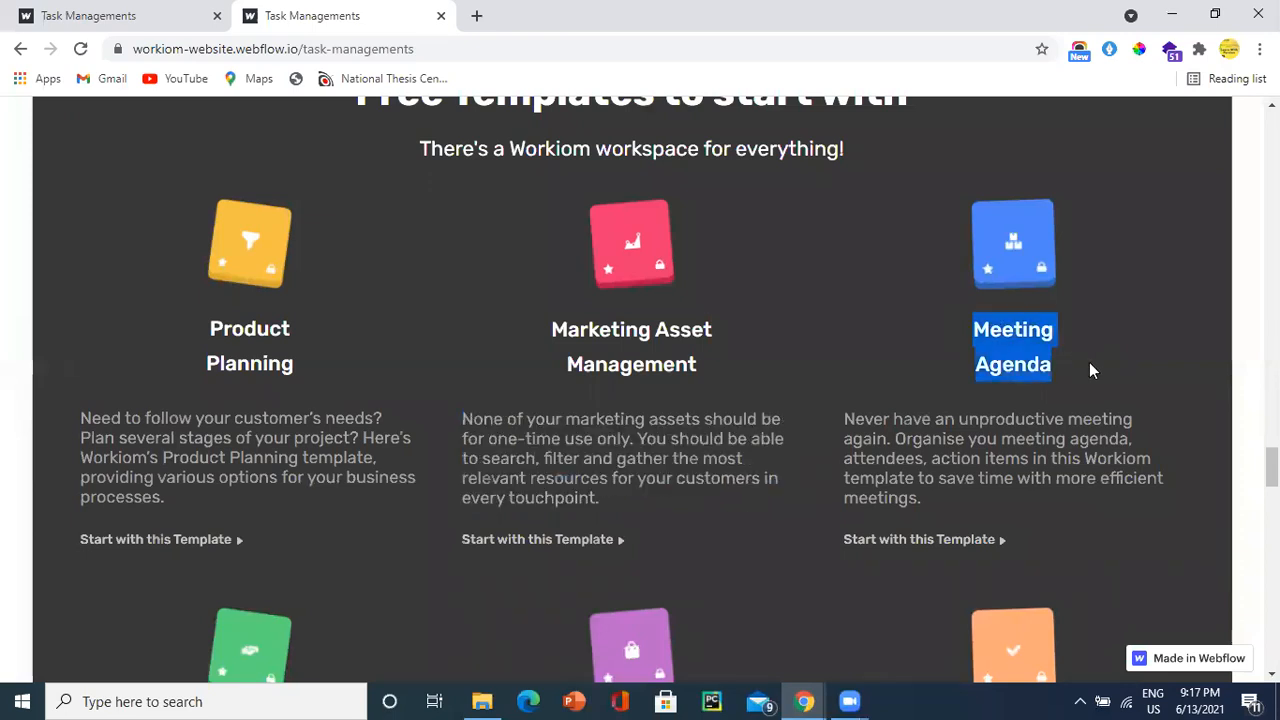
pyautogui.hotkey('ctrl', 'c')
pyautogui.hotkey('alt', 'Tab')
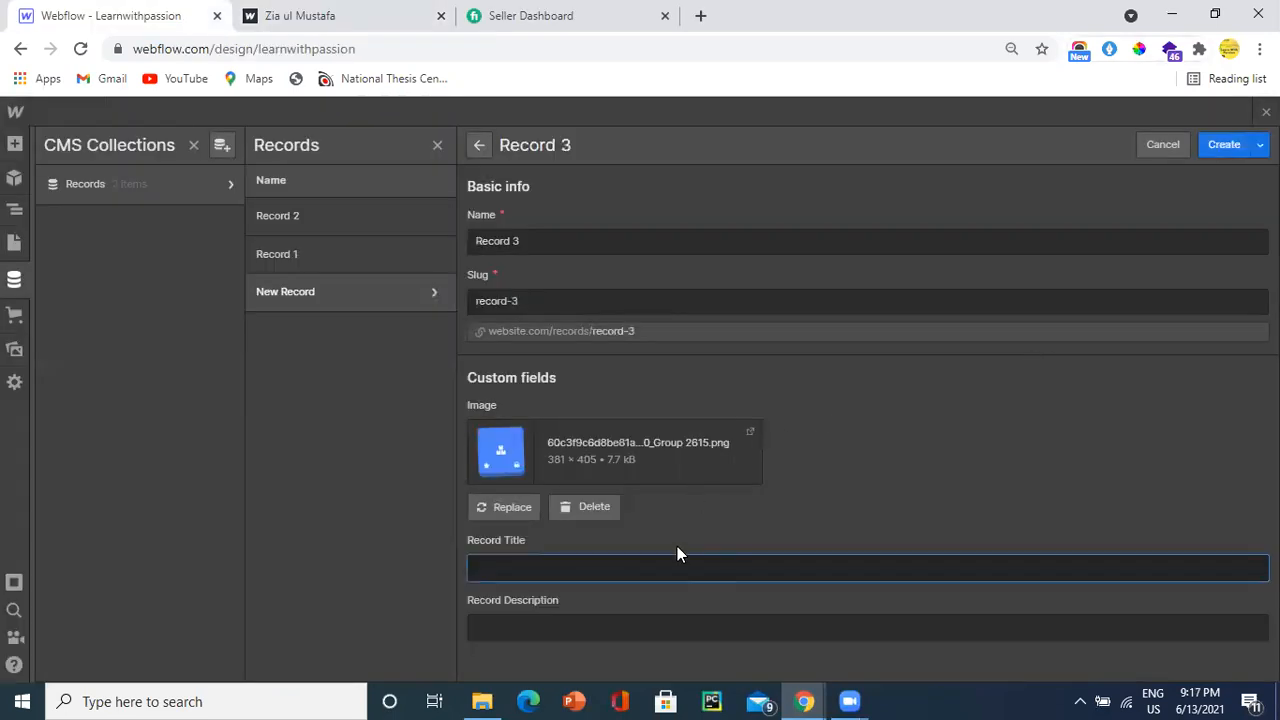
pyautogui.hotkey('ctrl', 'v')
# Step: Copy the Meeting Agenda paragraph from the Workiom page into Record 3's Record Description and create the record
pyautogui.hotkey('alt', 'Tab')
pyautogui.tripleClick(1043, 437)
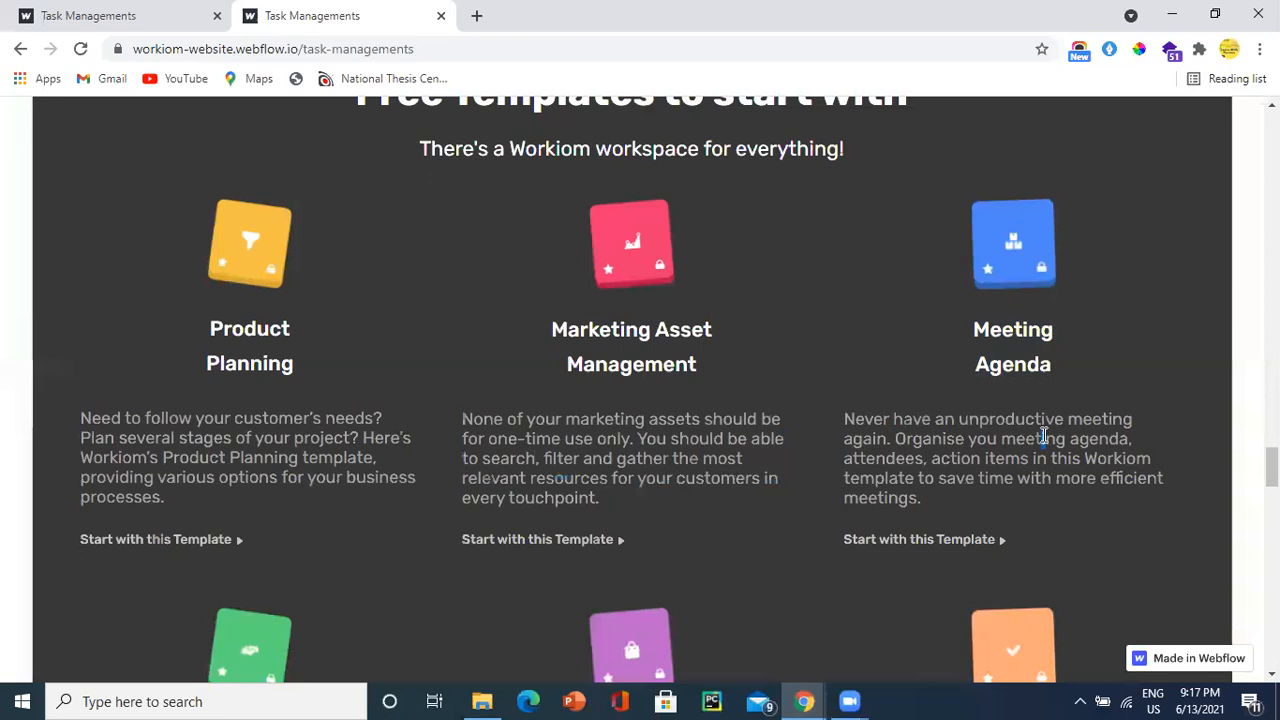
pyautogui.hotkey('ctrl', 'c')
pyautogui.hotkey('alt', 'Tab')
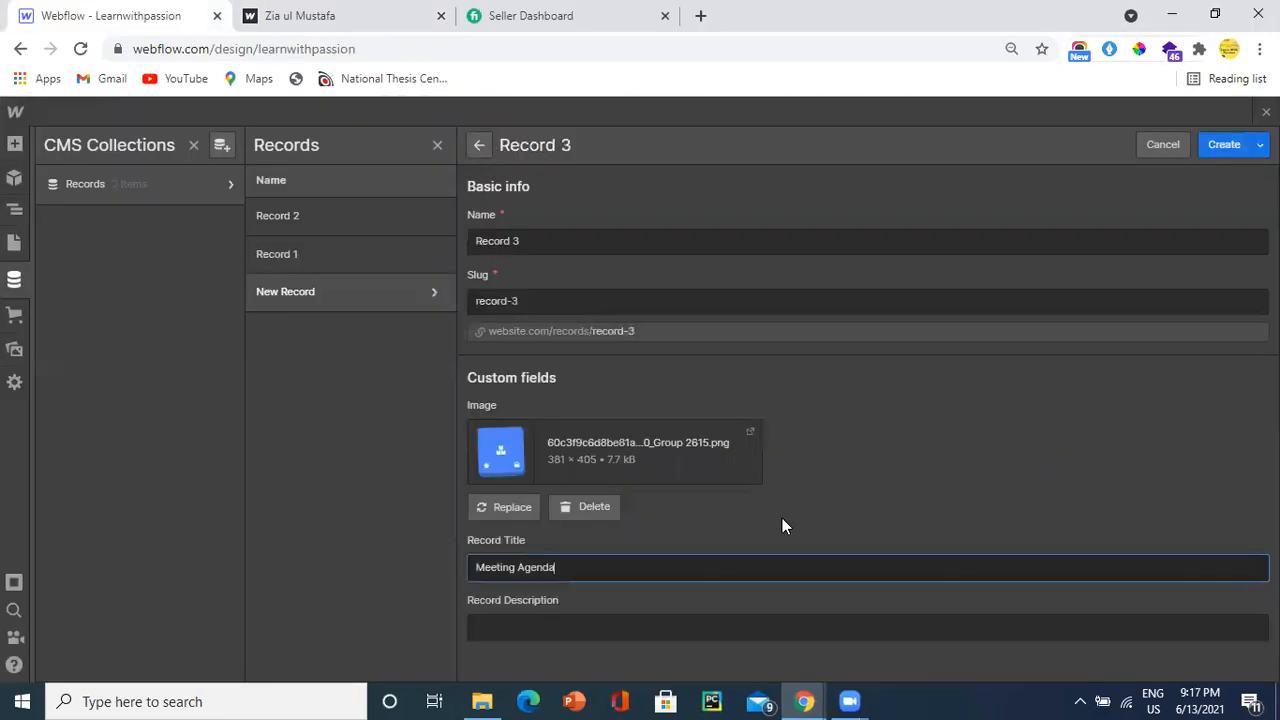
pyautogui.click(712, 623)
pyautogui.hotkey('ctrl', 'v')
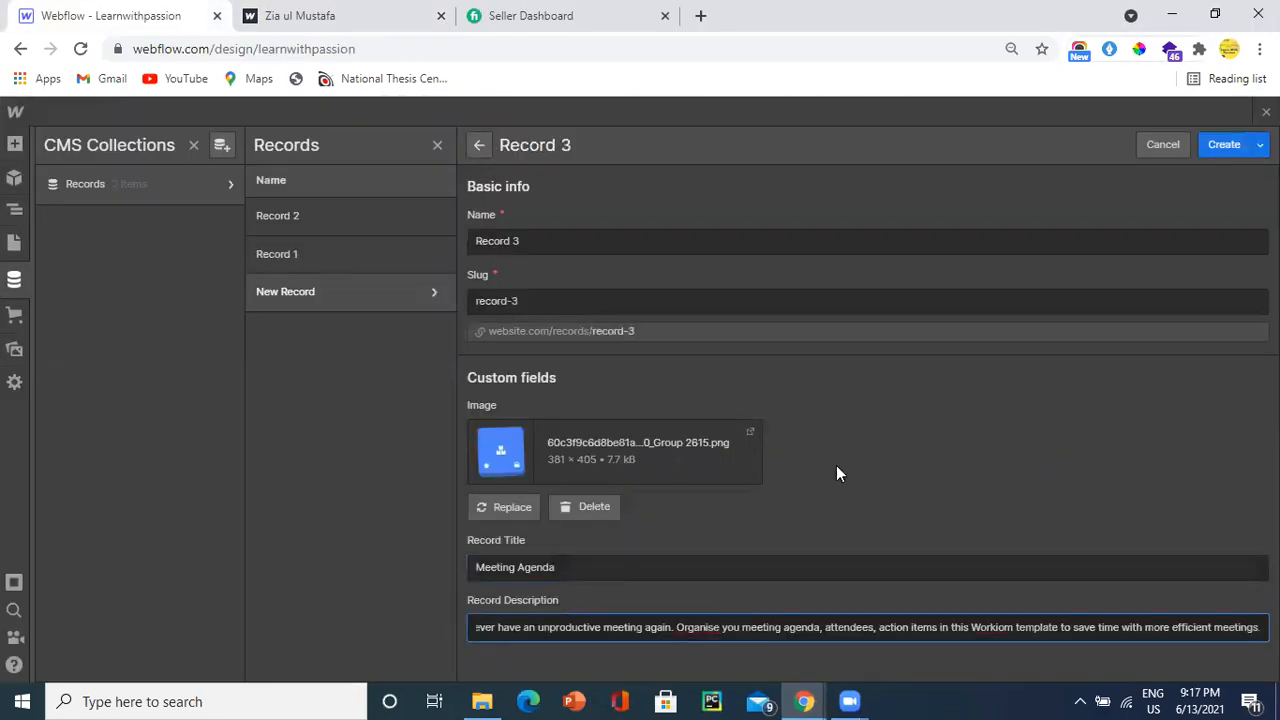
pyautogui.click(1224, 148)
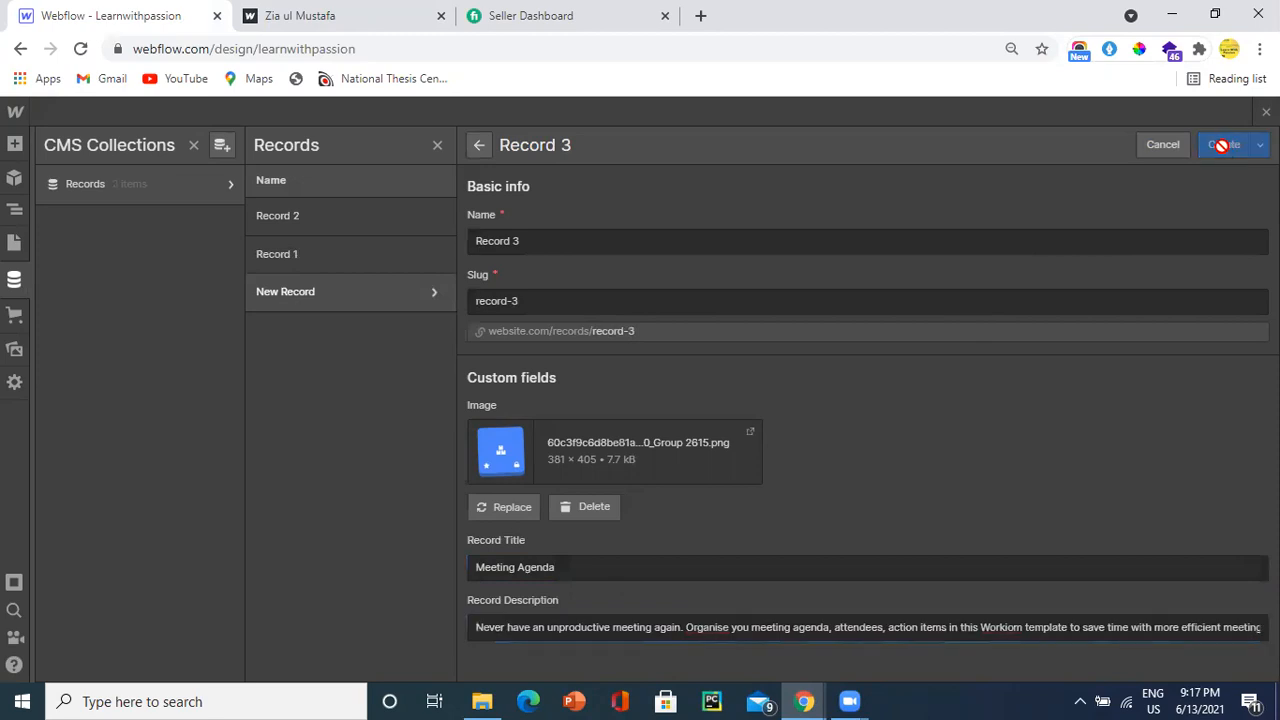
# Step: Return to the Home page design and set the display of the Collection List holding the records to grid
pyautogui.click(11, 285)
pyautogui.scroll(-4, 225, 313)
pyautogui.scroll(4, 221, 307)
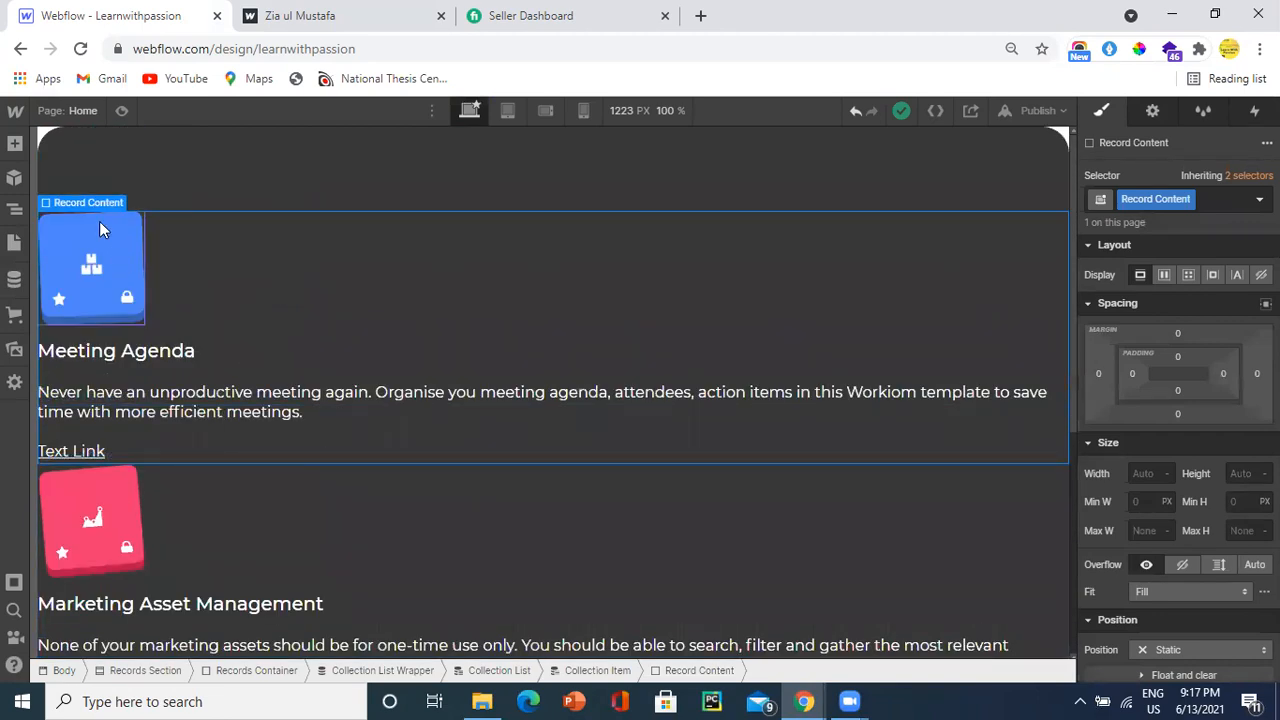
pyautogui.click(14, 210)
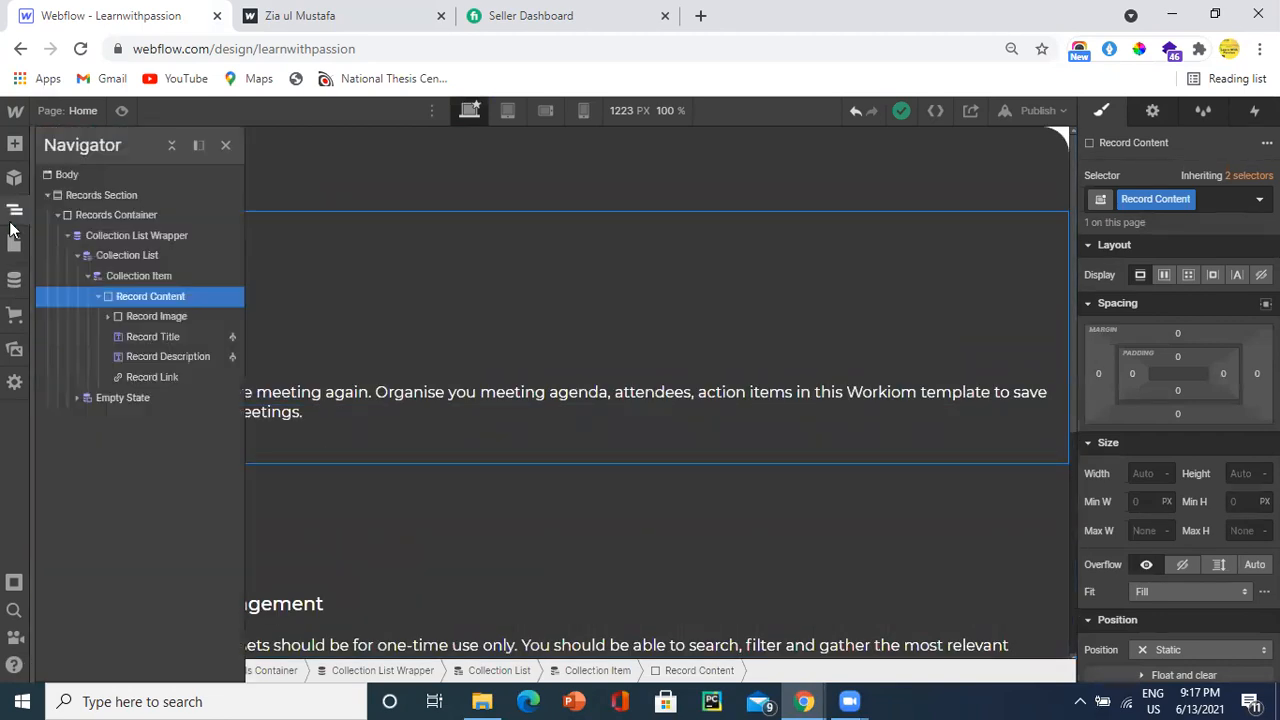
pyautogui.click(98, 297)
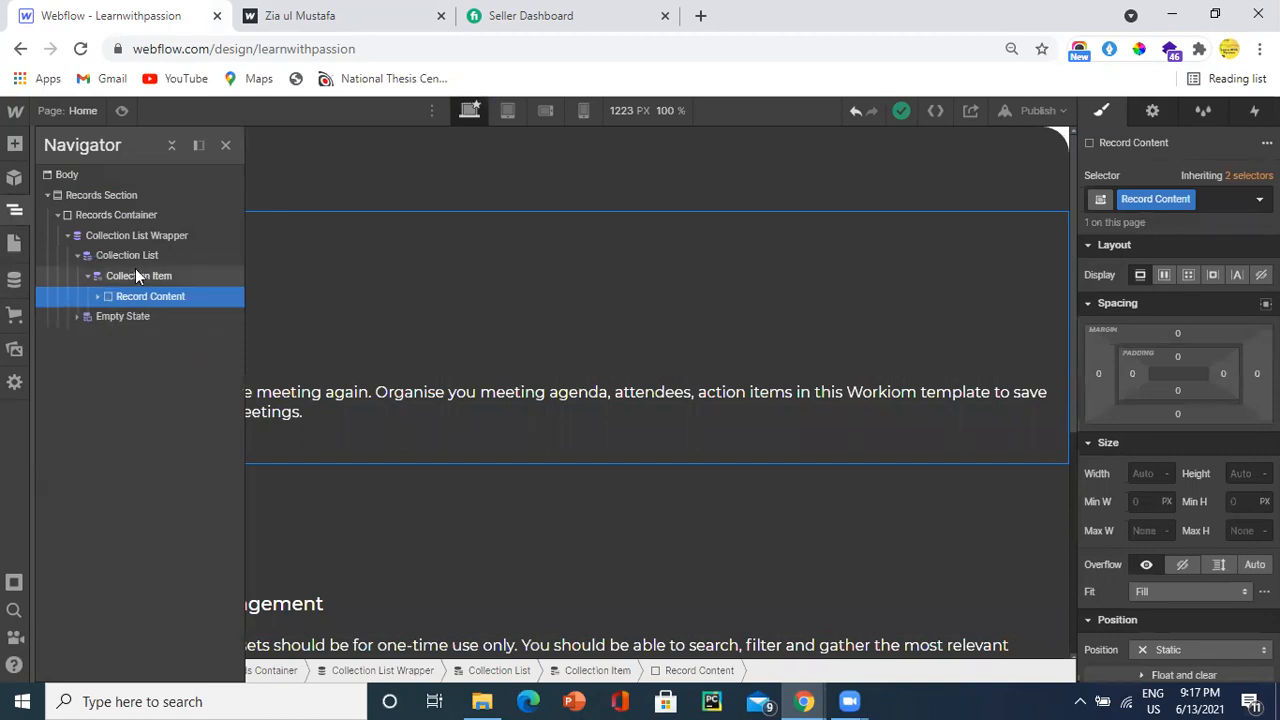
pyautogui.click(136, 275)
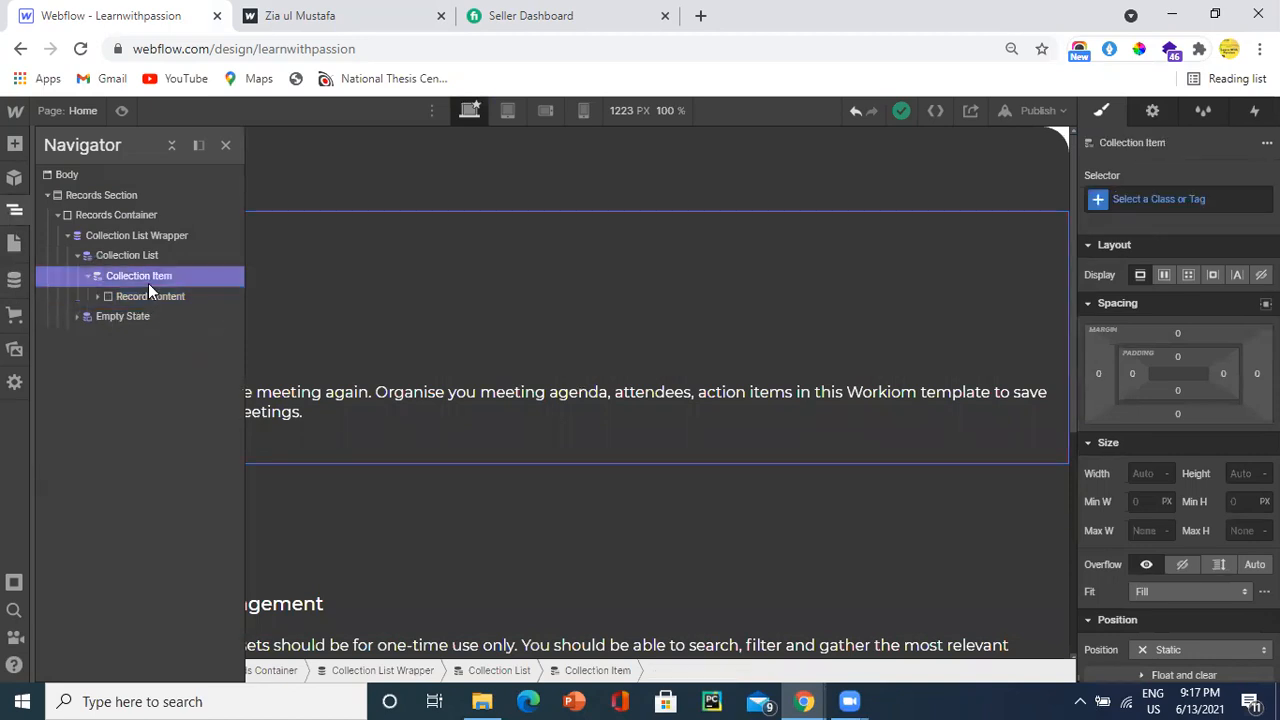
pyautogui.click(91, 276)
pyautogui.click(87, 275)
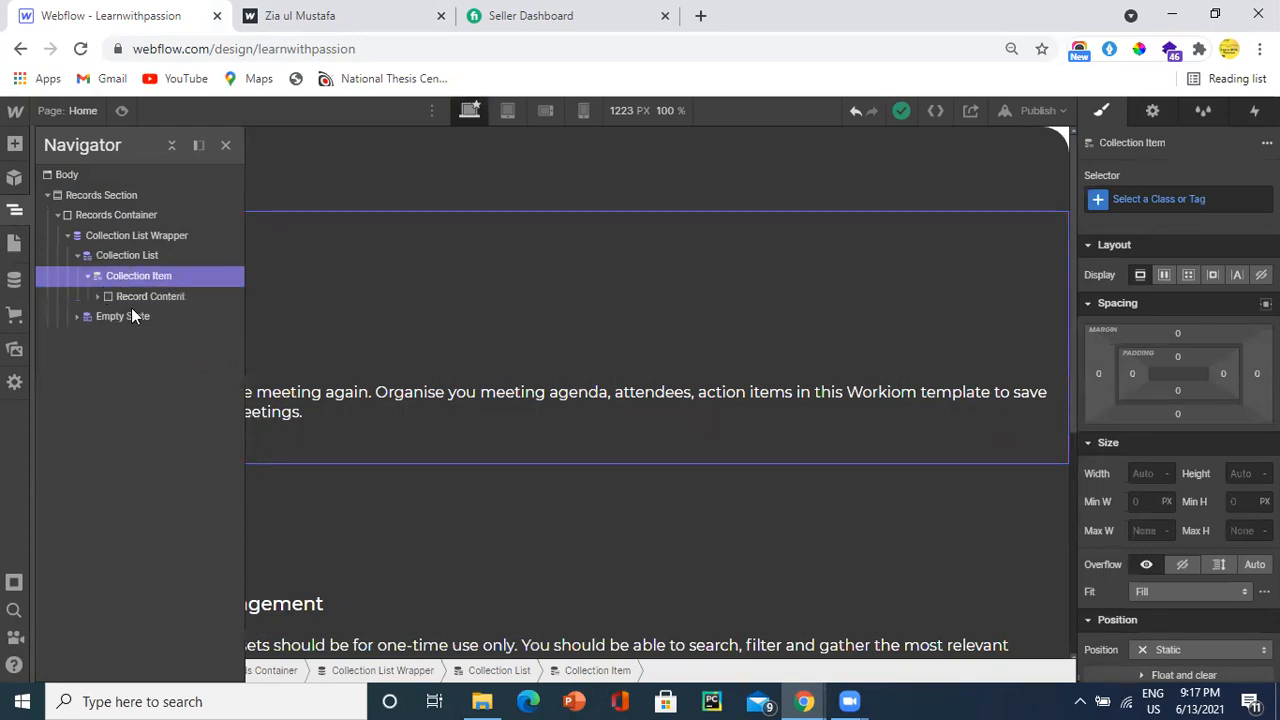
pyautogui.click(120, 256)
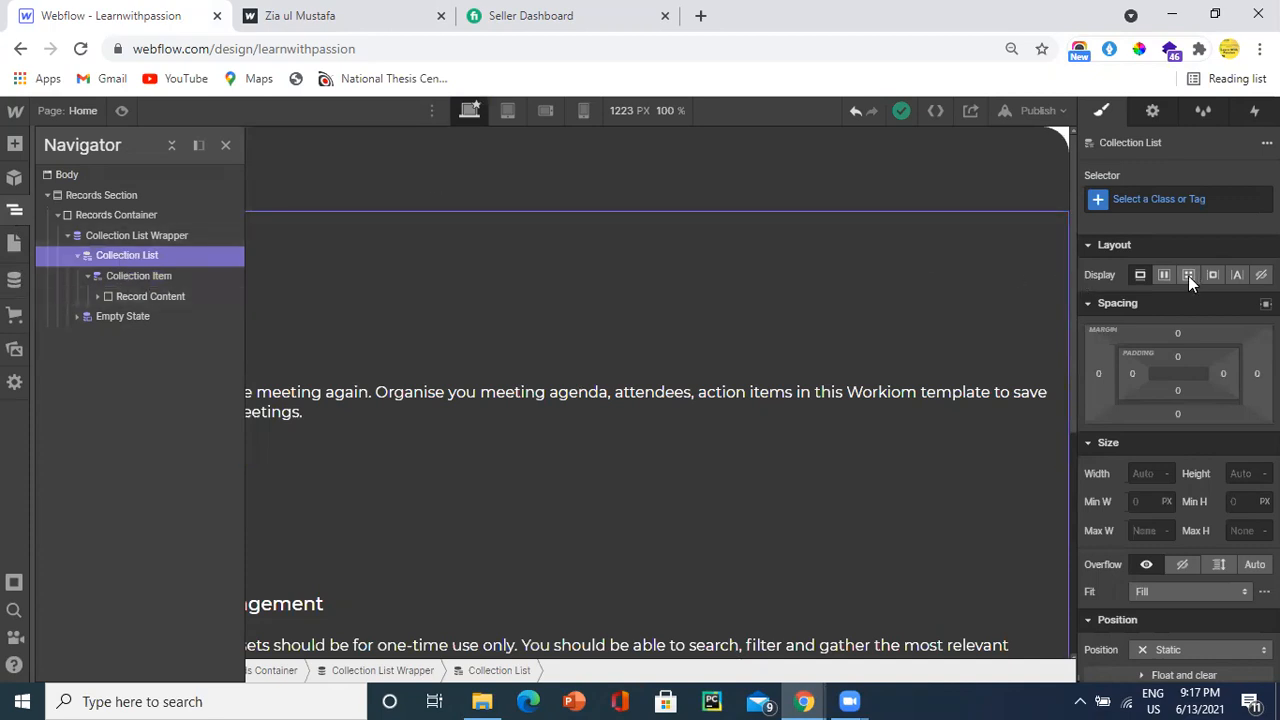
pyautogui.click(8, 211)
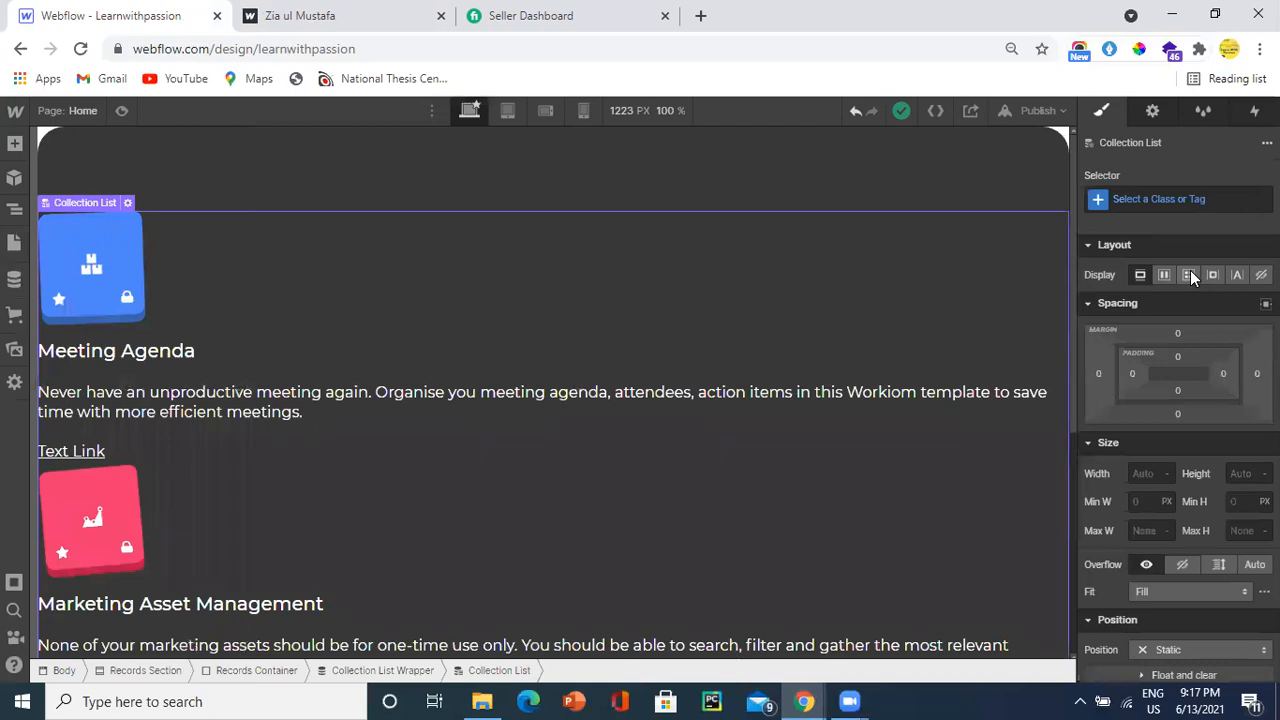
pyautogui.click(1190, 274)
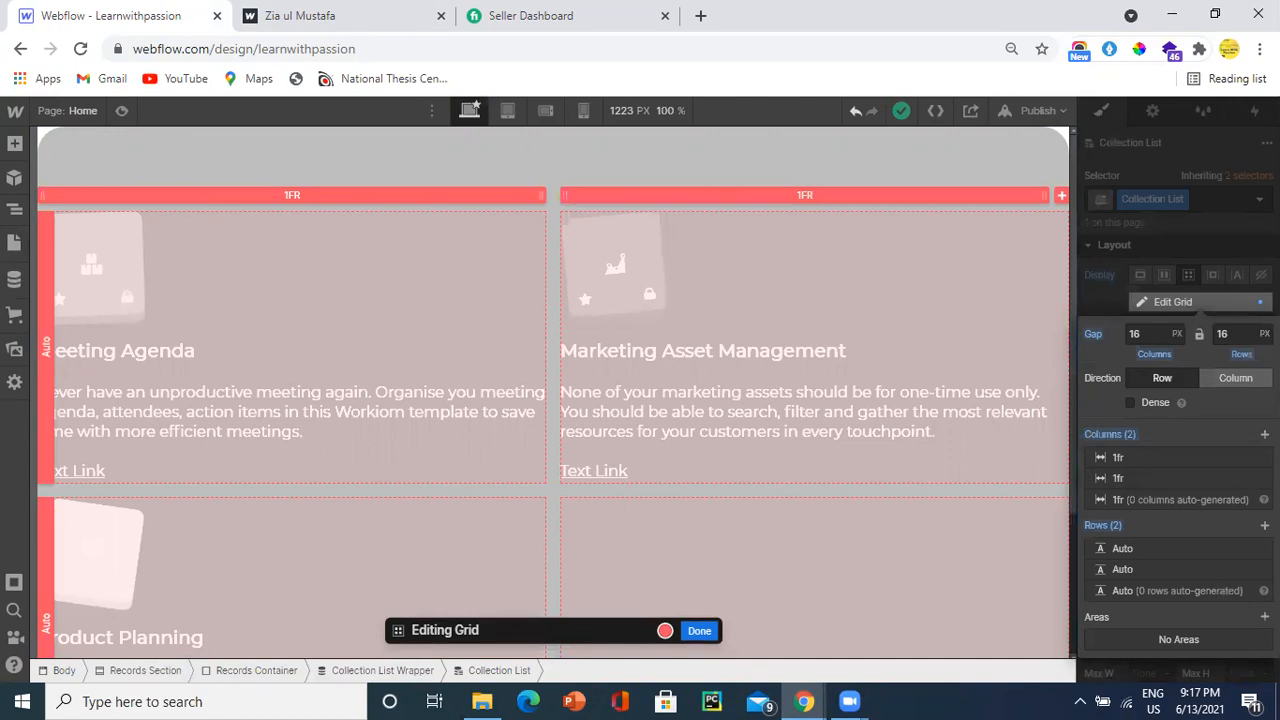
# Step: Check the Workiom layout, add a third 1fr column to the Collection List grid, and remove one of its rows
pyautogui.hotkey('alt', 'Tab')
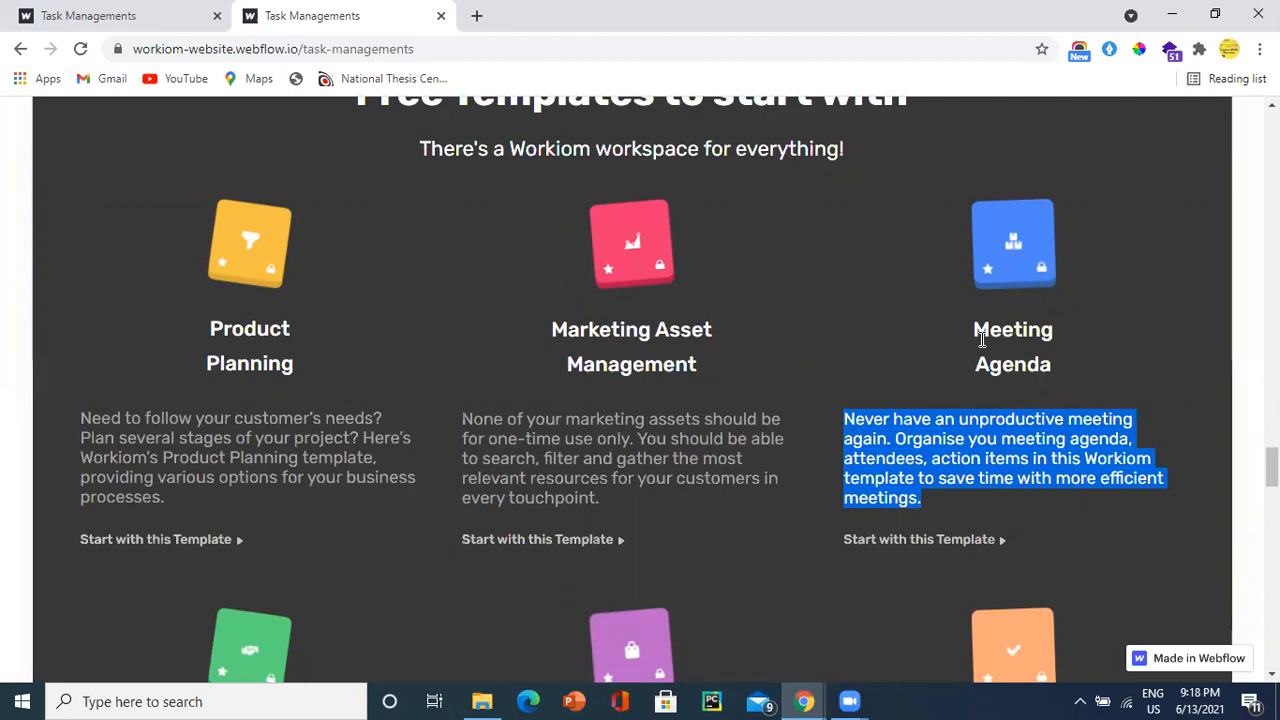
pyautogui.hotkey('alt', 'Tab')
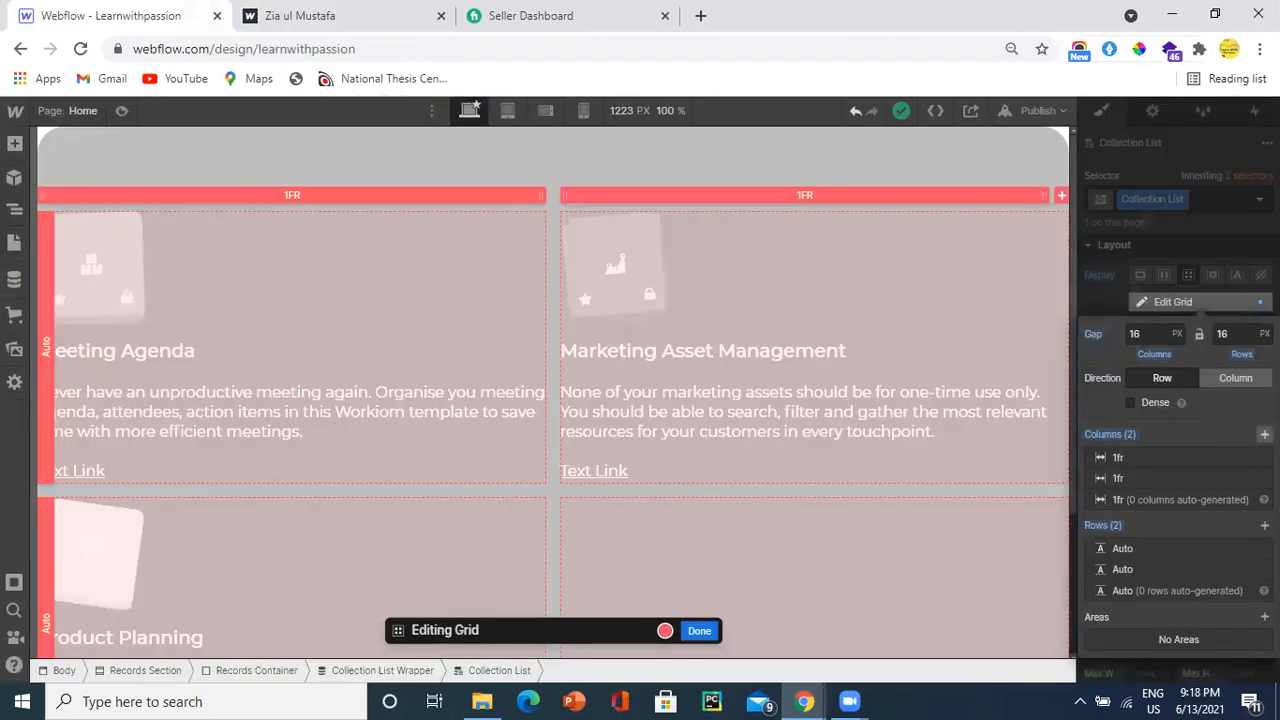
pyautogui.click(1264, 434)
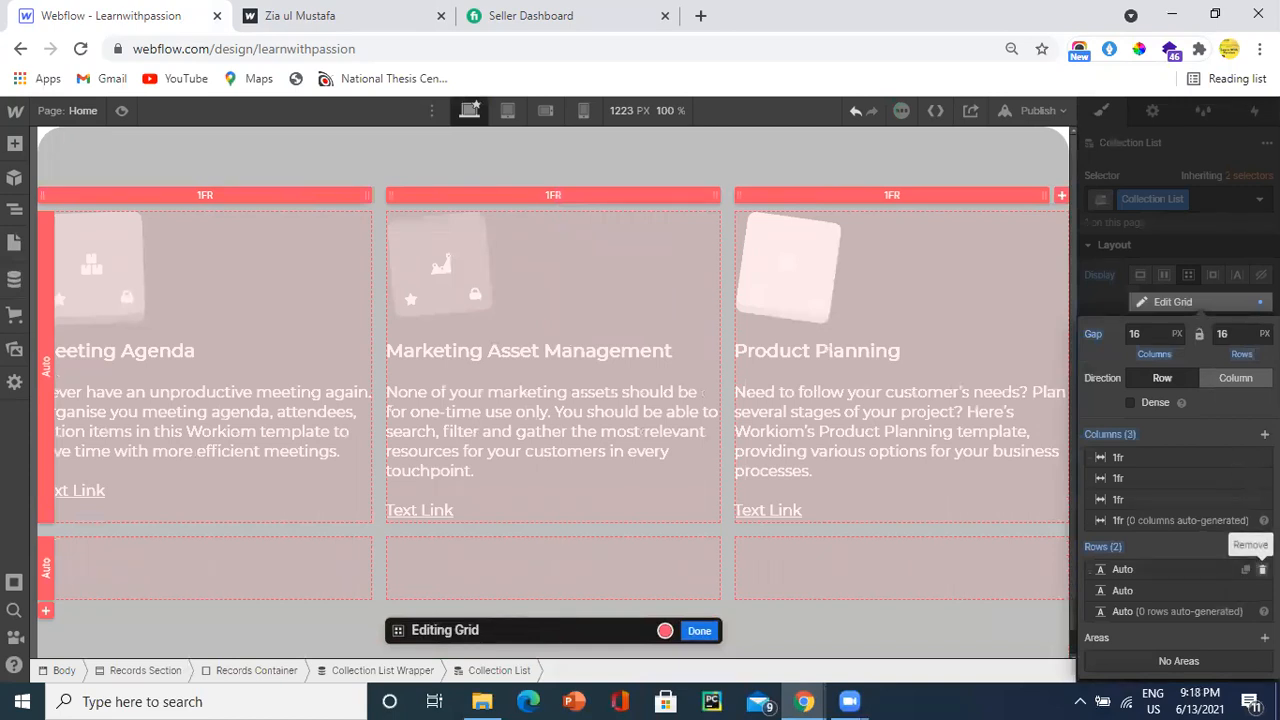
pyautogui.click(1262, 569)
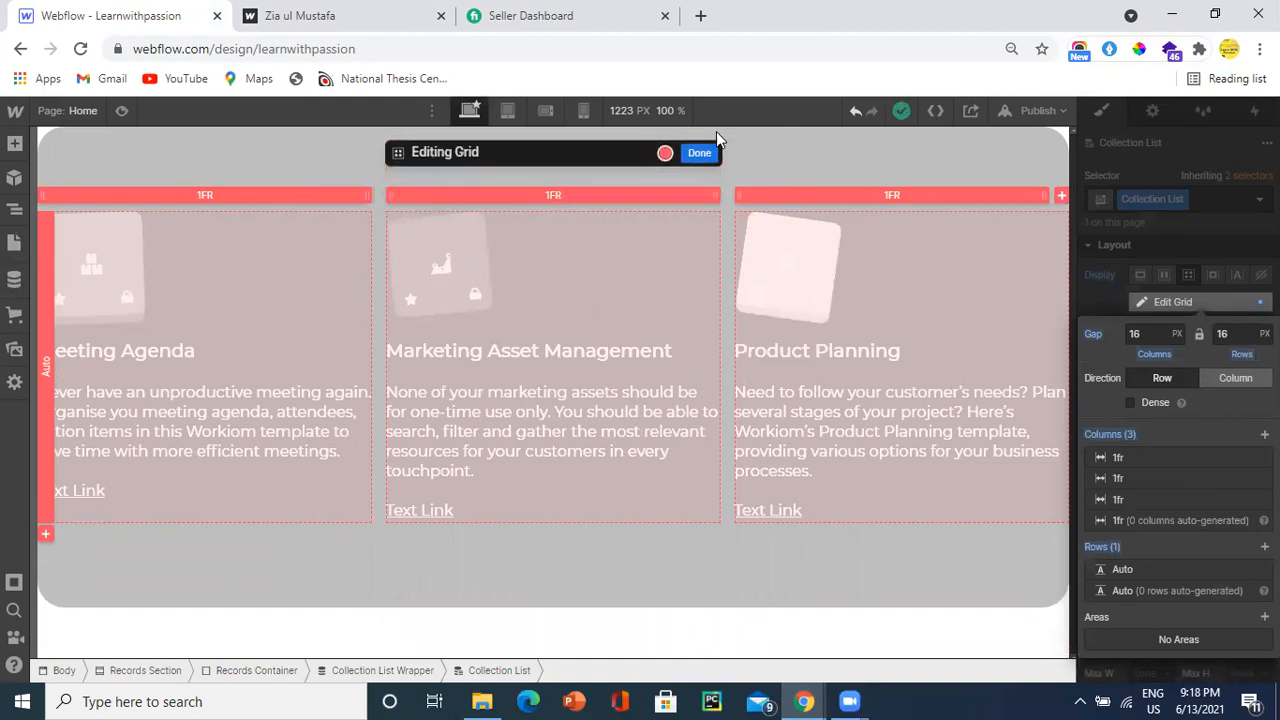
pyautogui.click(699, 153)
# Step: Compare with the Workiom page and set Record Content to a vertical flex layout with its children aligned to the center
pyautogui.hotkey('alt', 'Tab')
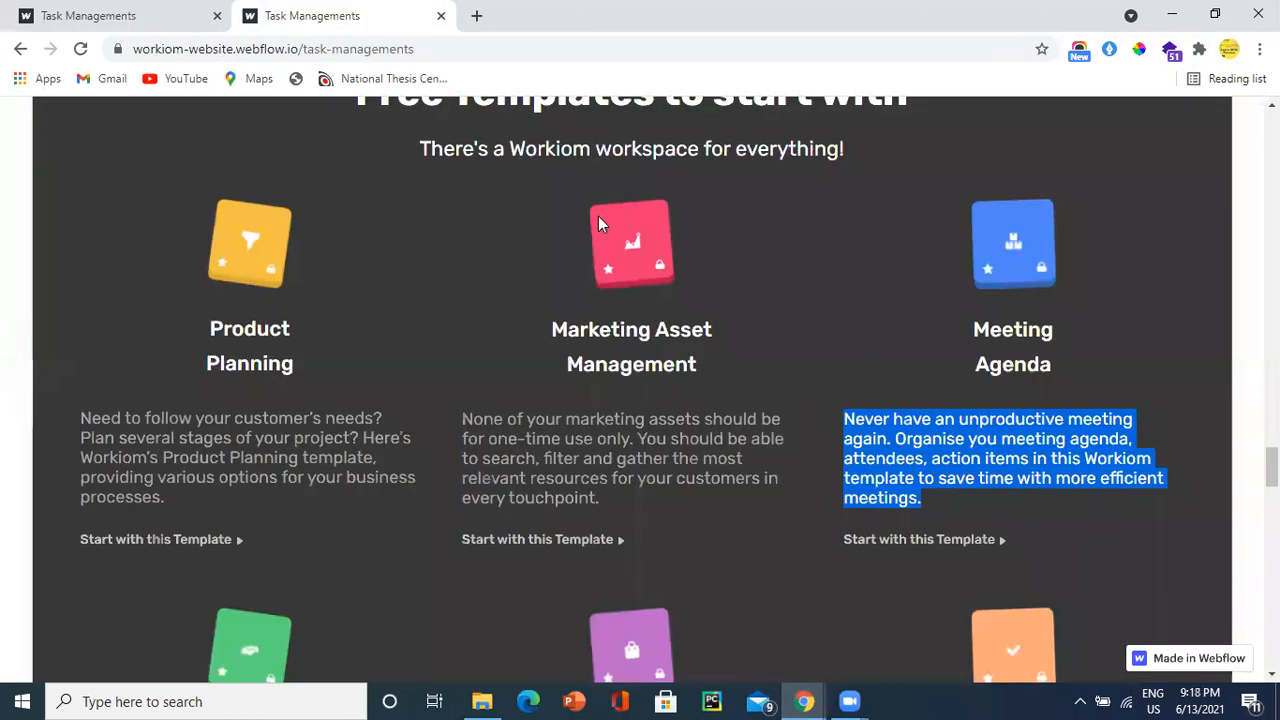
pyautogui.hotkey('alt', 'Tab')
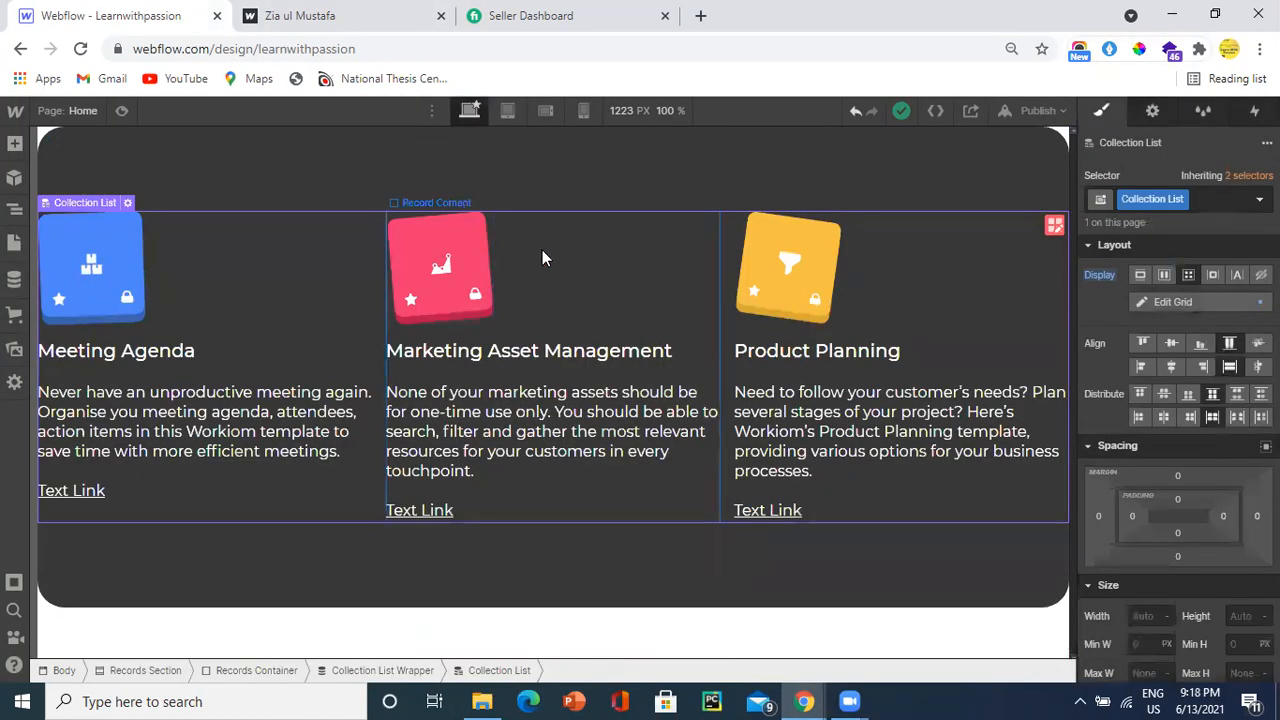
pyautogui.click(543, 257)
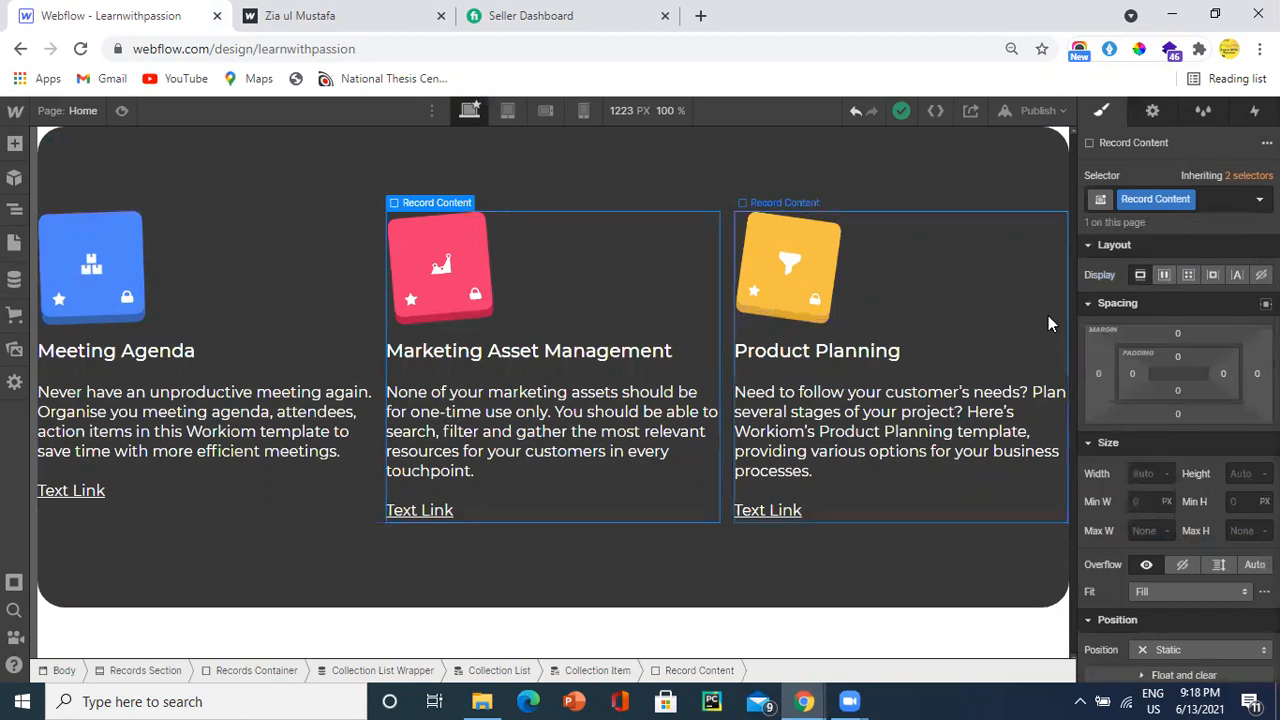
pyautogui.click(1163, 276)
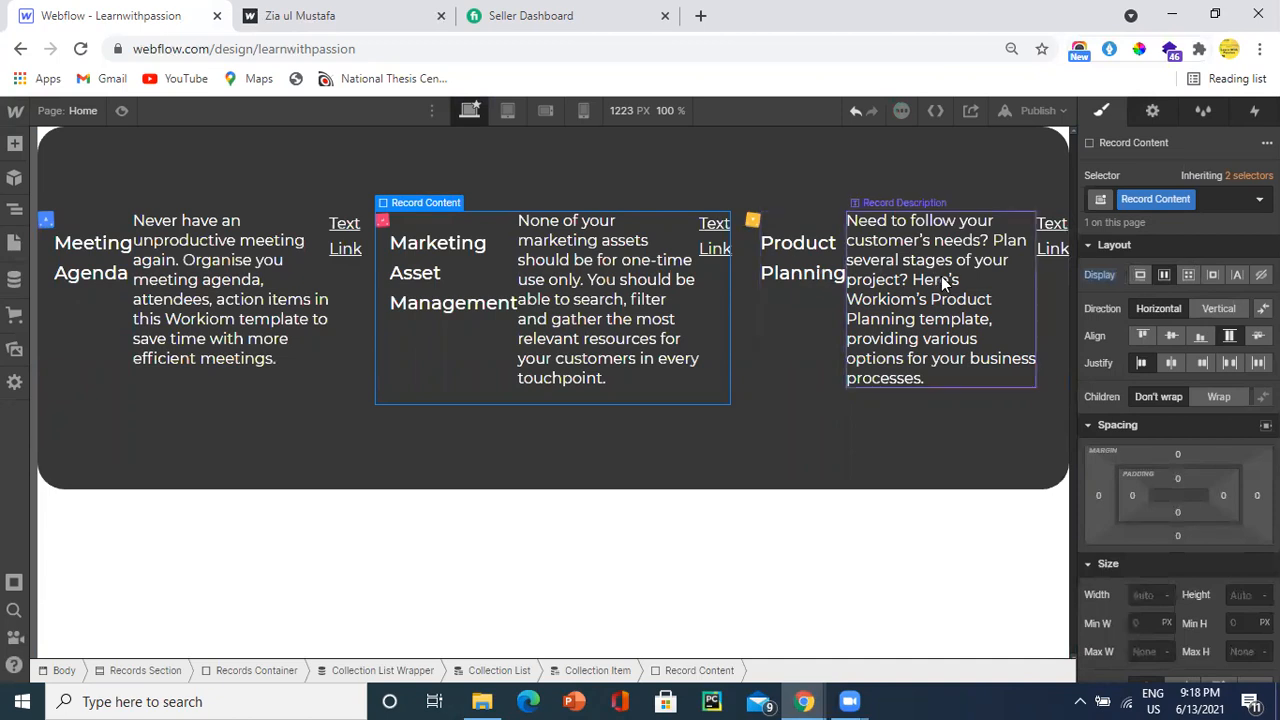
pyautogui.click(1209, 306)
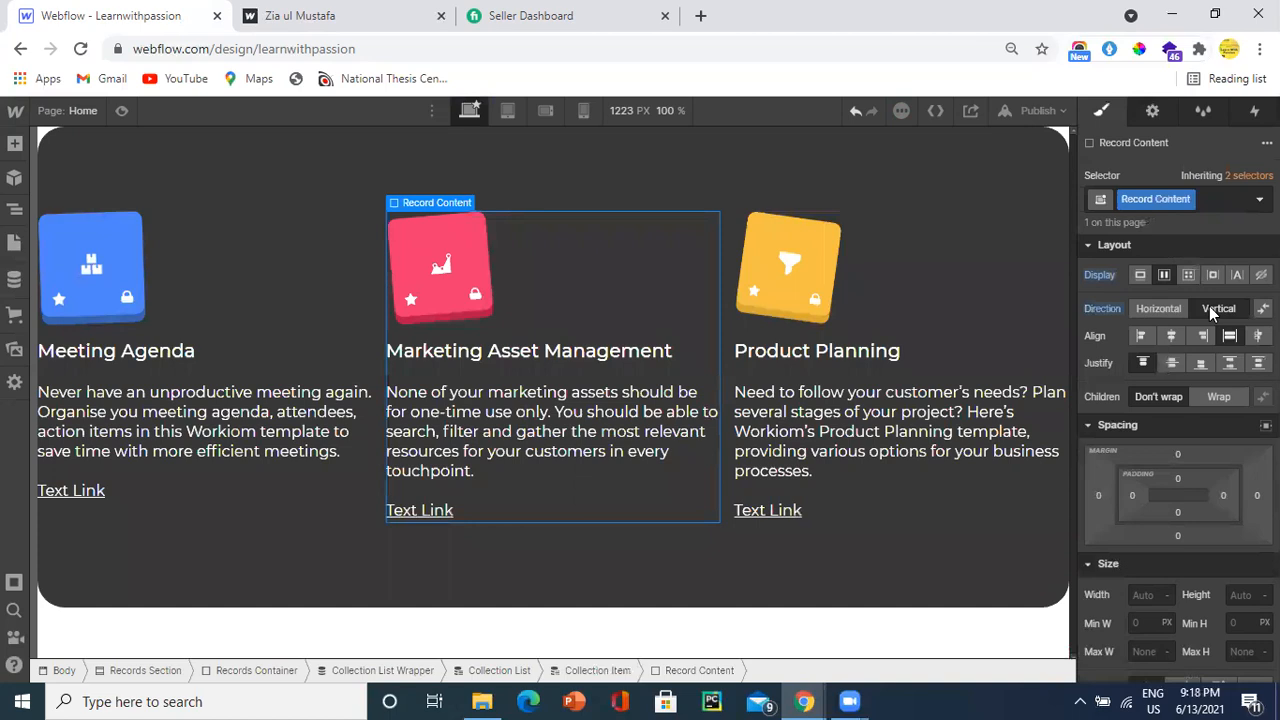
pyautogui.click(1171, 336)
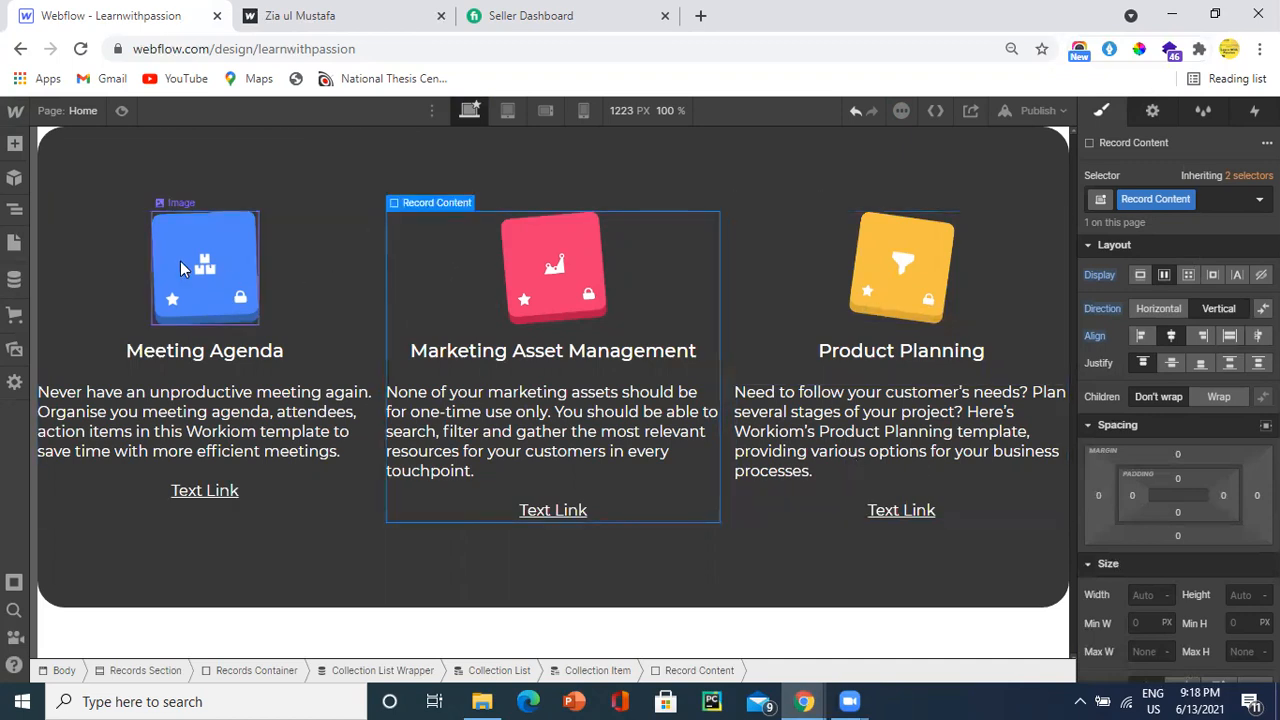
# Step: Compare with the Workiom page and duplicate Record 3 in the Records collection
pyautogui.click(49, 255)
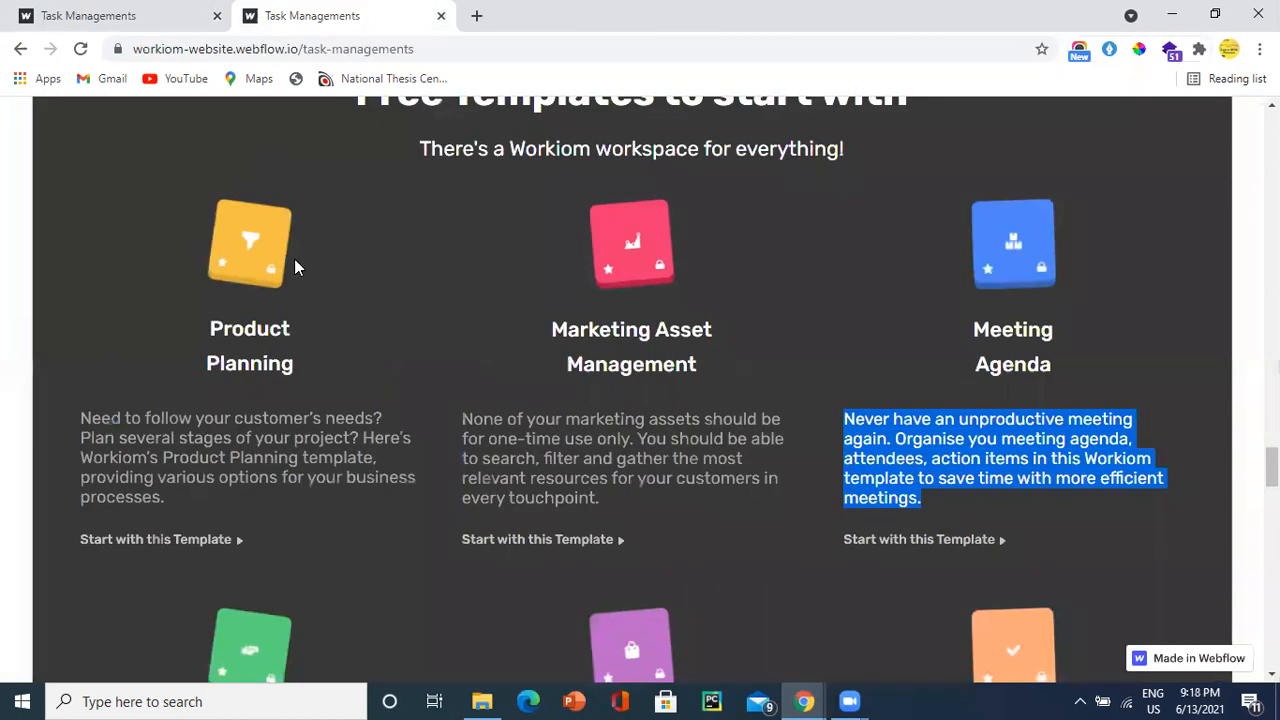
pyautogui.scroll(-4, 294, 259)
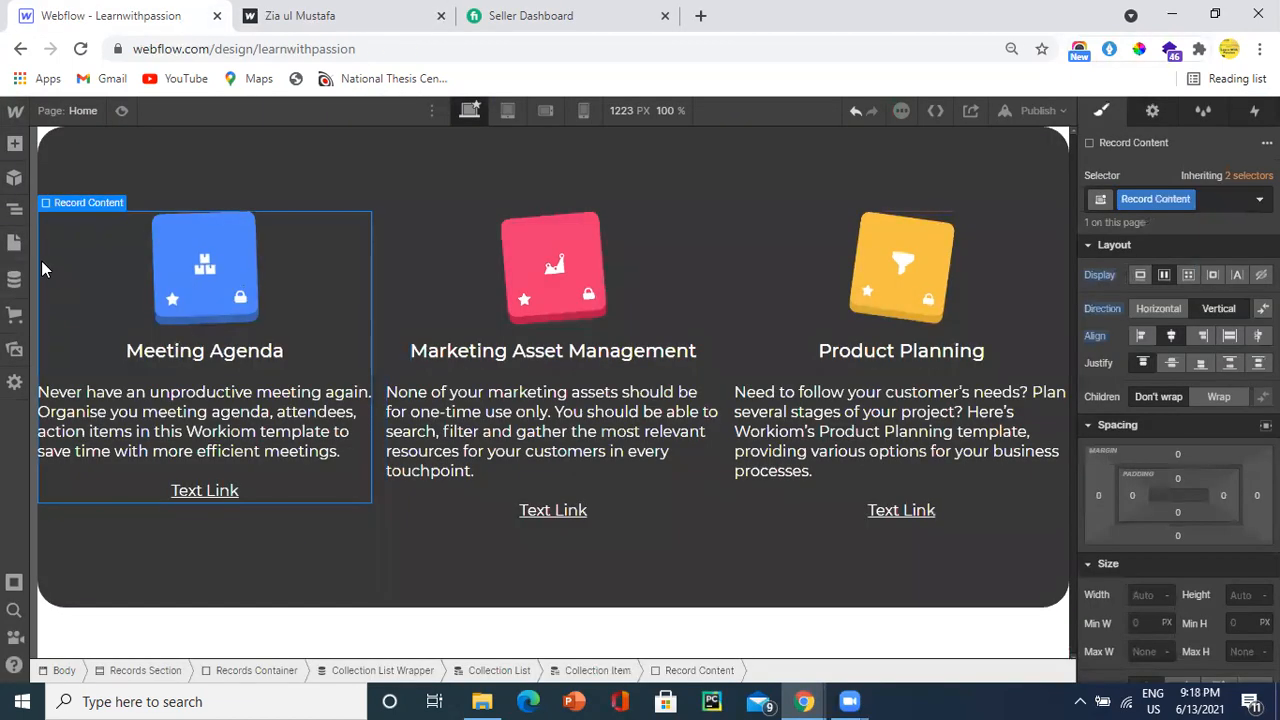
pyautogui.click(14, 279)
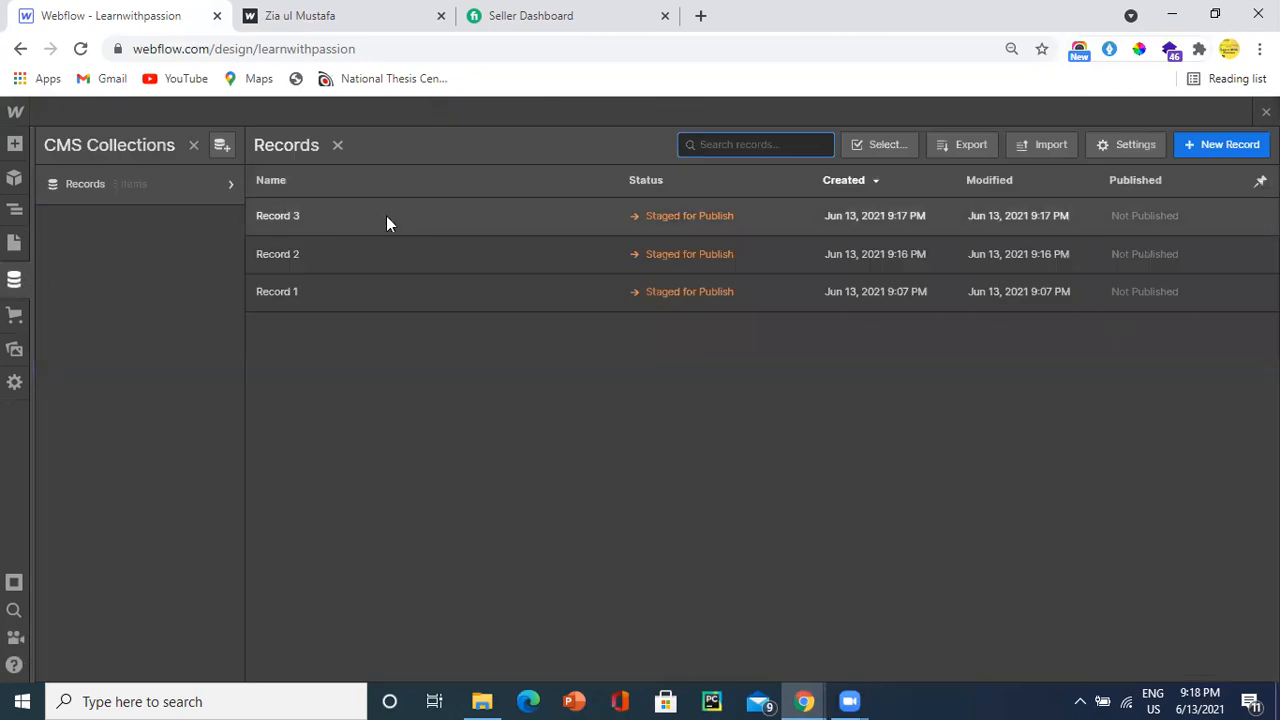
pyautogui.click(444, 216)
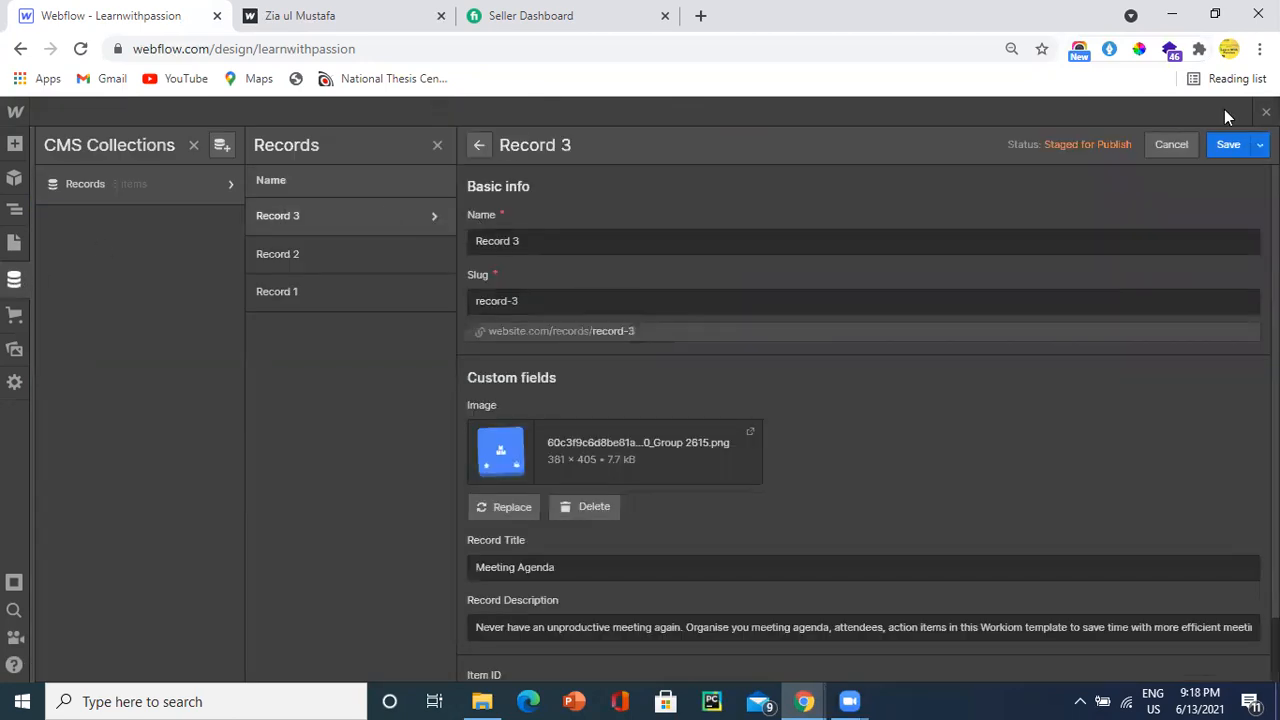
pyautogui.scroll(-1, 695, 483)
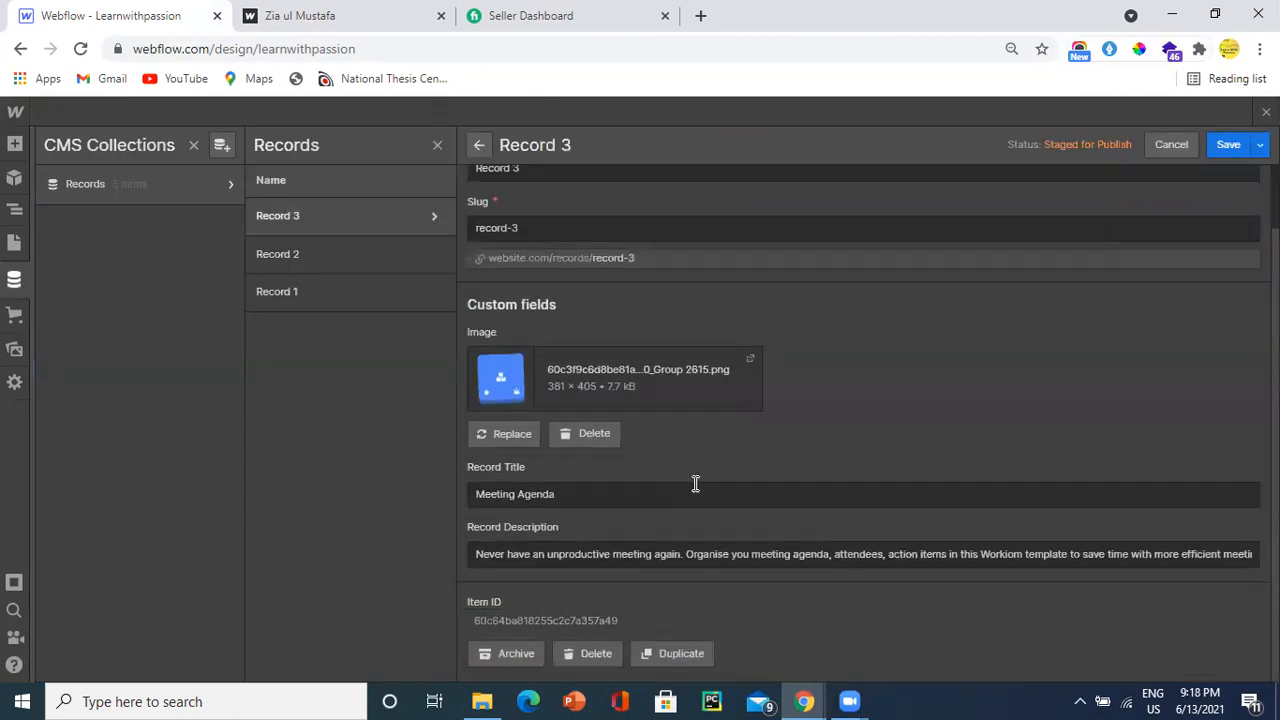
pyautogui.click(662, 652)
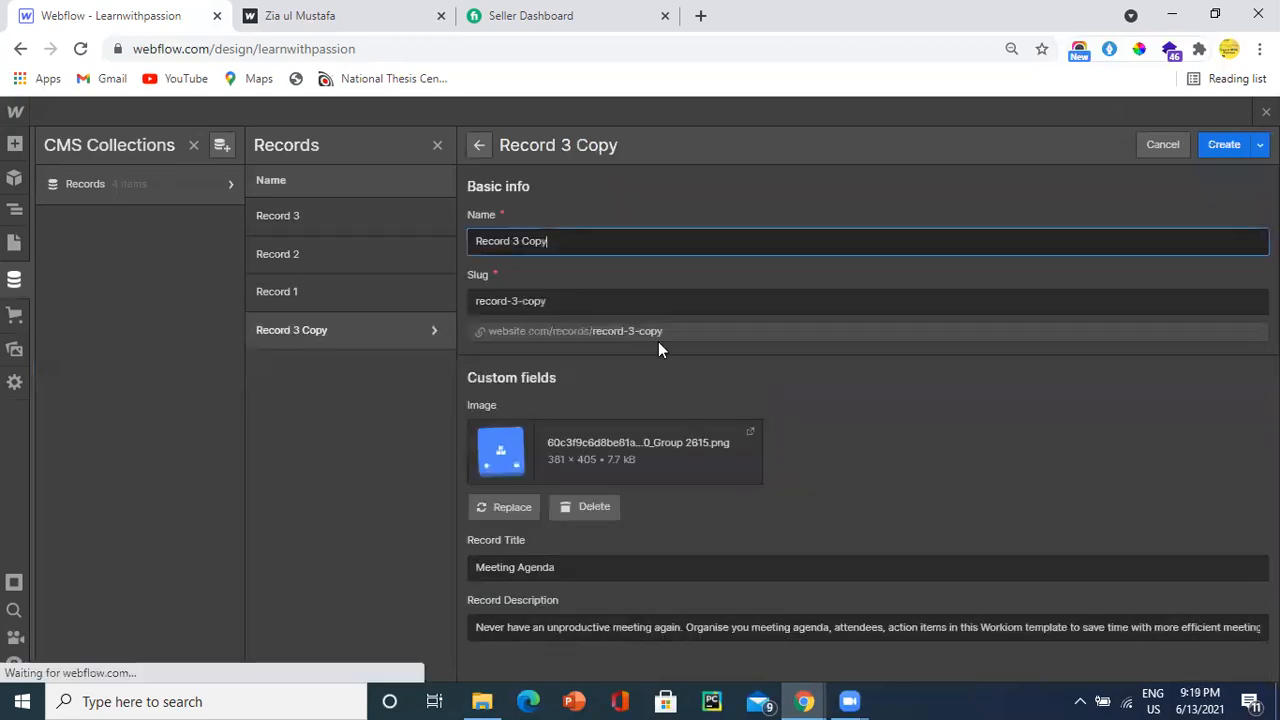
# Step: Rename the duplicated record to Record 4 and create it with its other fields kept
pyautogui.press('BackSpace')
pyautogui.press('BackSpace')
pyautogui.press('BackSpace')
pyautogui.press('BackSpace')
pyautogui.press('BackSpace')
pyautogui.press('BackSpace')
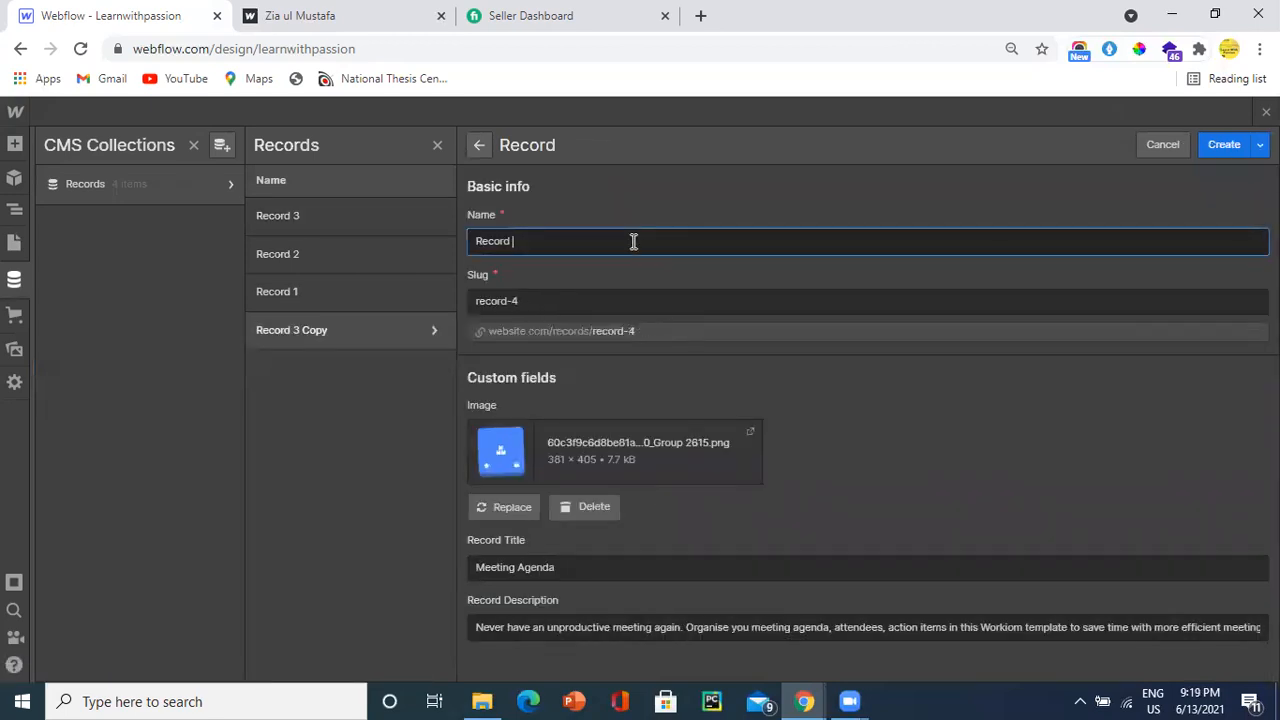
pyautogui.write('4')
pyautogui.click(1218, 148)
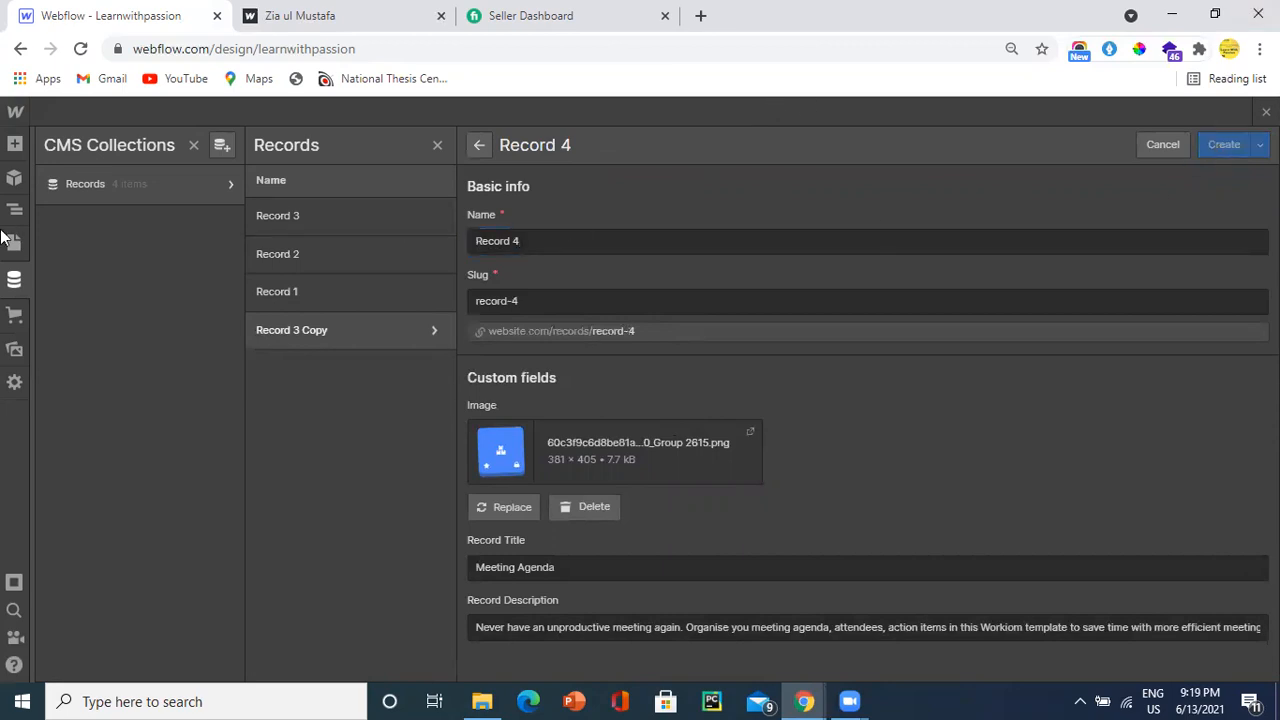
# Step: Return to the Home page design and check in the canvas and in preview how the records flow in the grid
pyautogui.click(14, 279)
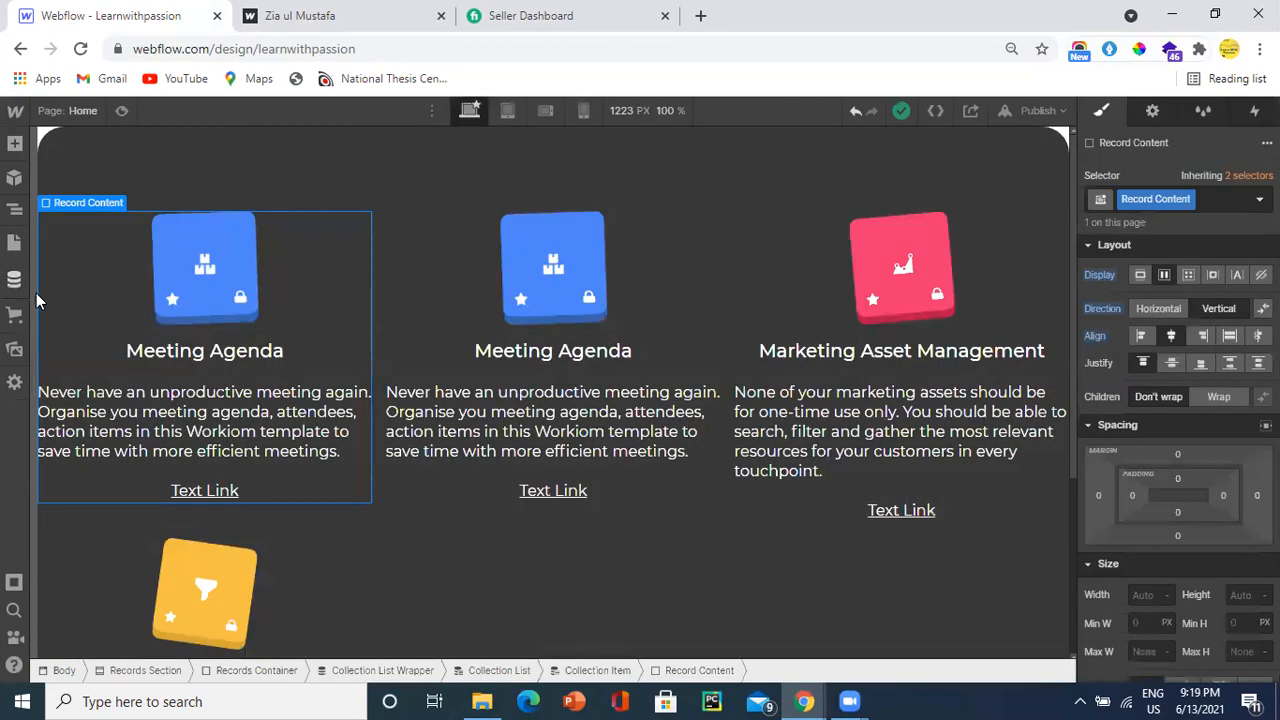
pyautogui.scroll(-3, 390, 340)
pyautogui.scroll(3, 380, 348)
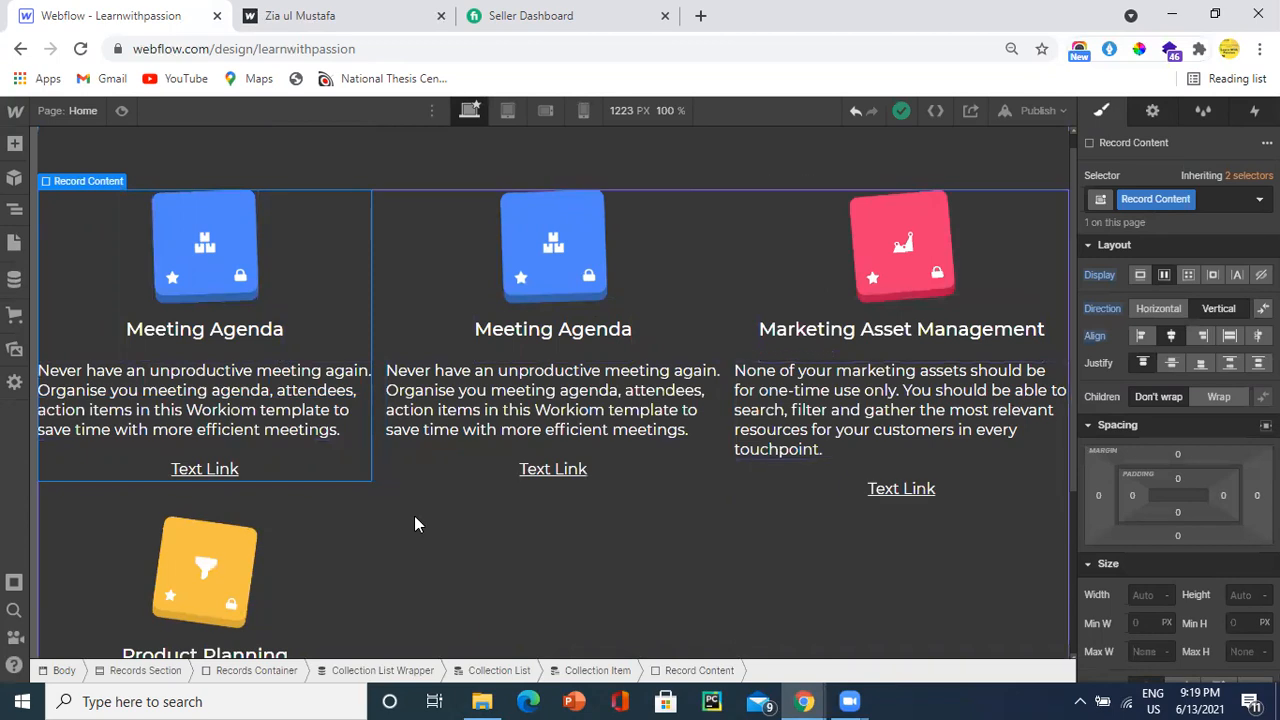
pyautogui.scroll(-2, 262, 562)
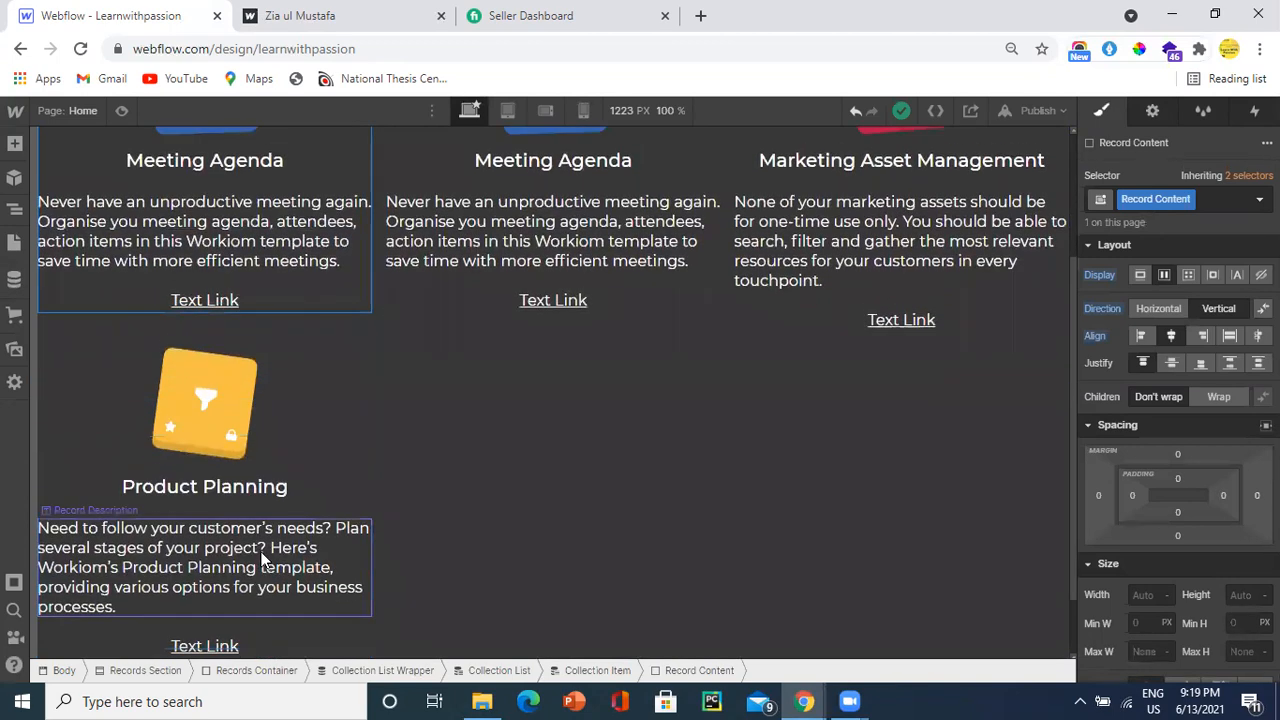
pyautogui.scroll(2, 262, 560)
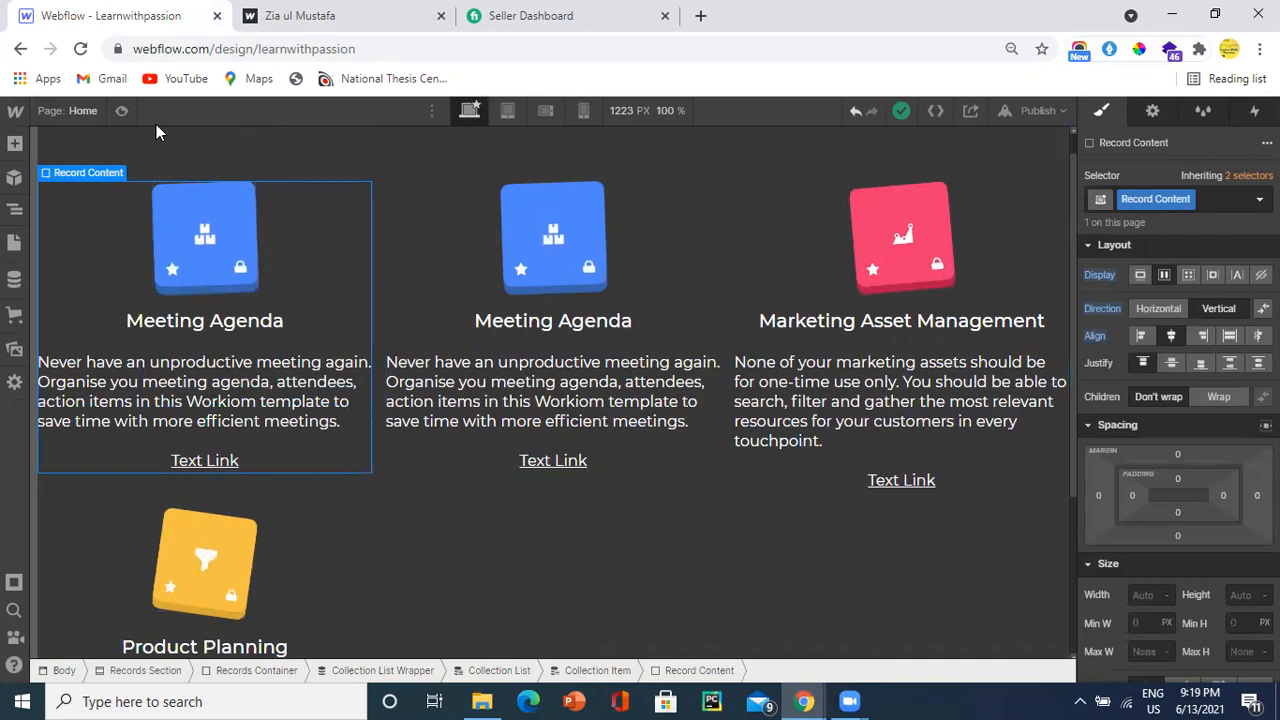
pyautogui.click(123, 111)
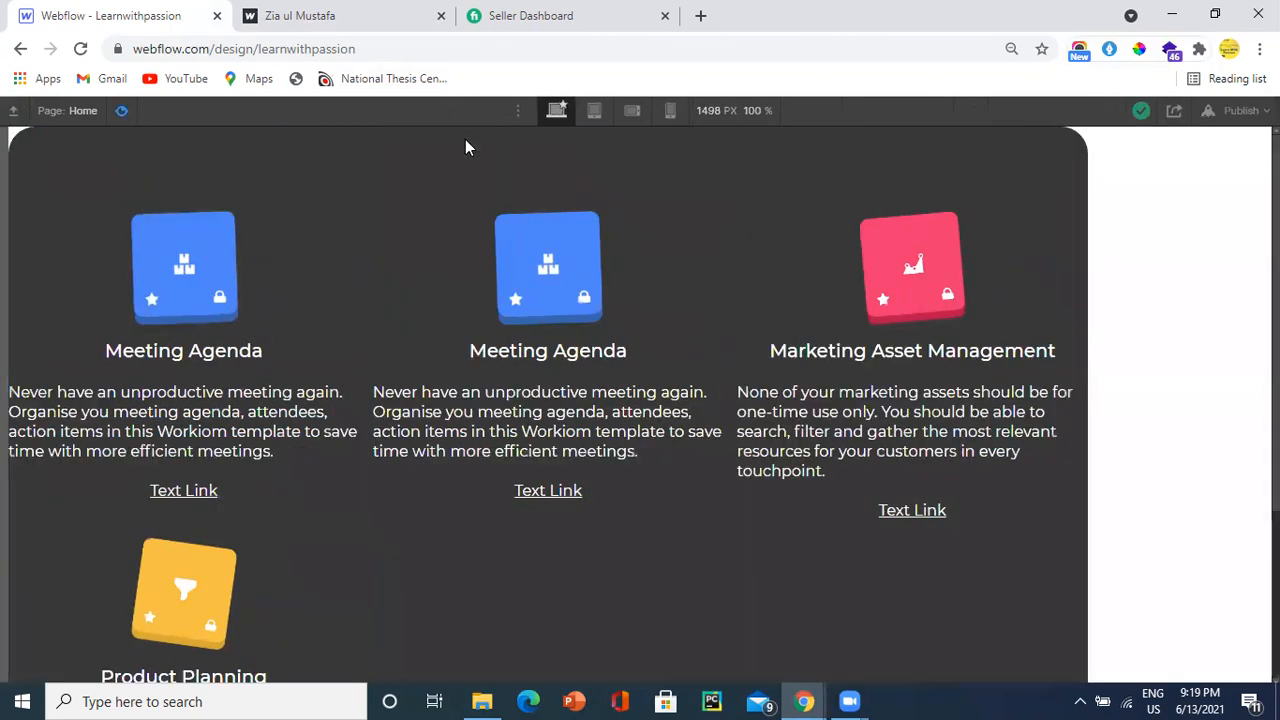
pyautogui.click(124, 111)
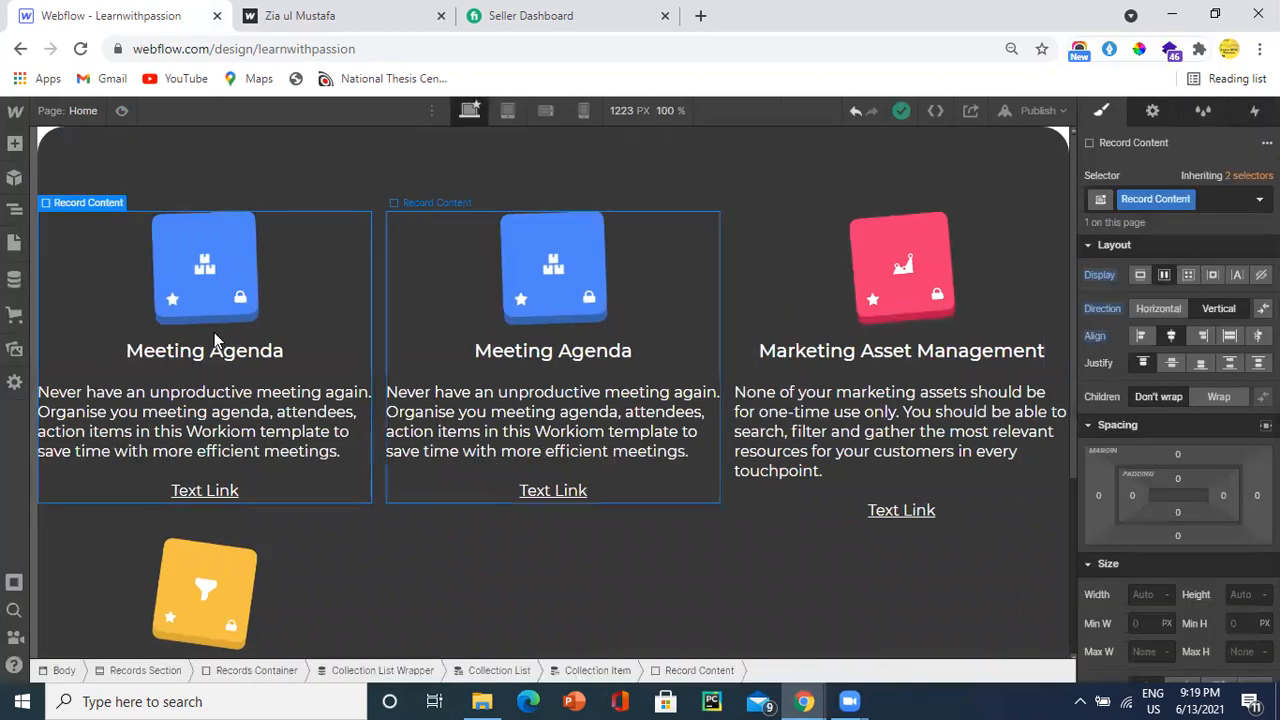
# Step: Select Records Container and center it horizontally with automatic side margins
pyautogui.click(14, 210)
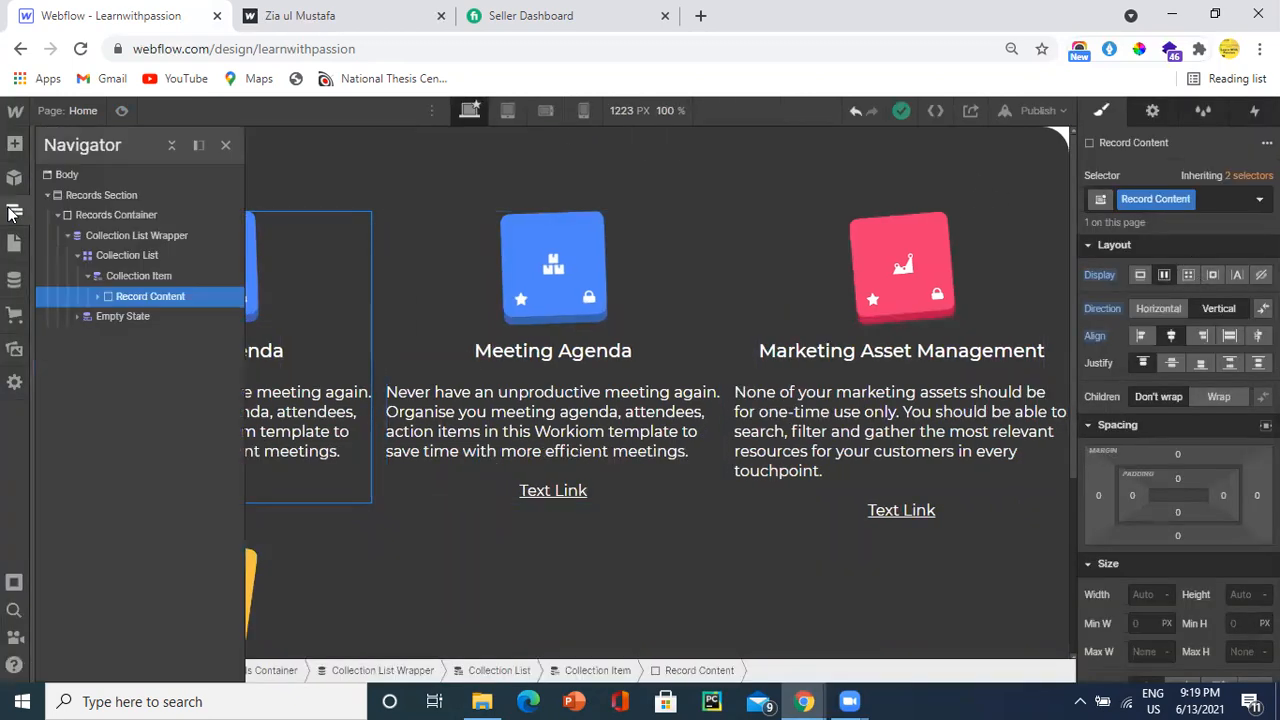
pyautogui.click(60, 216)
pyautogui.click(56, 216)
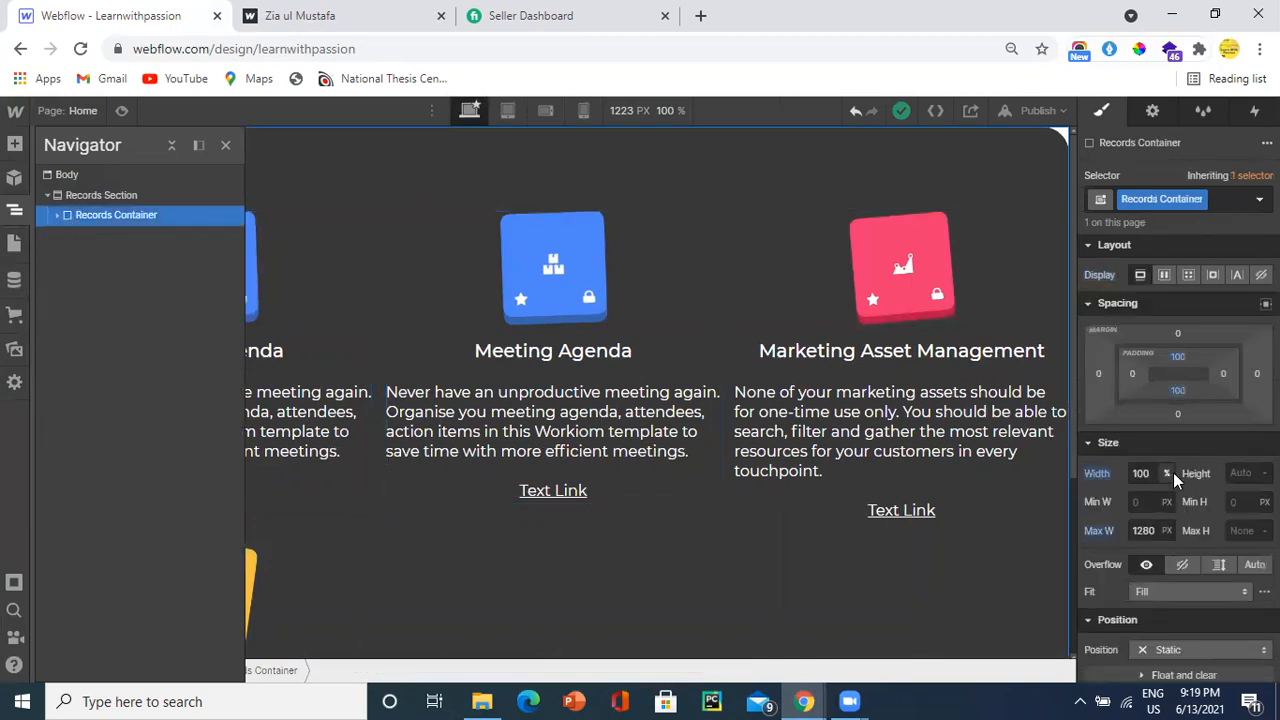
pyautogui.click(1266, 304)
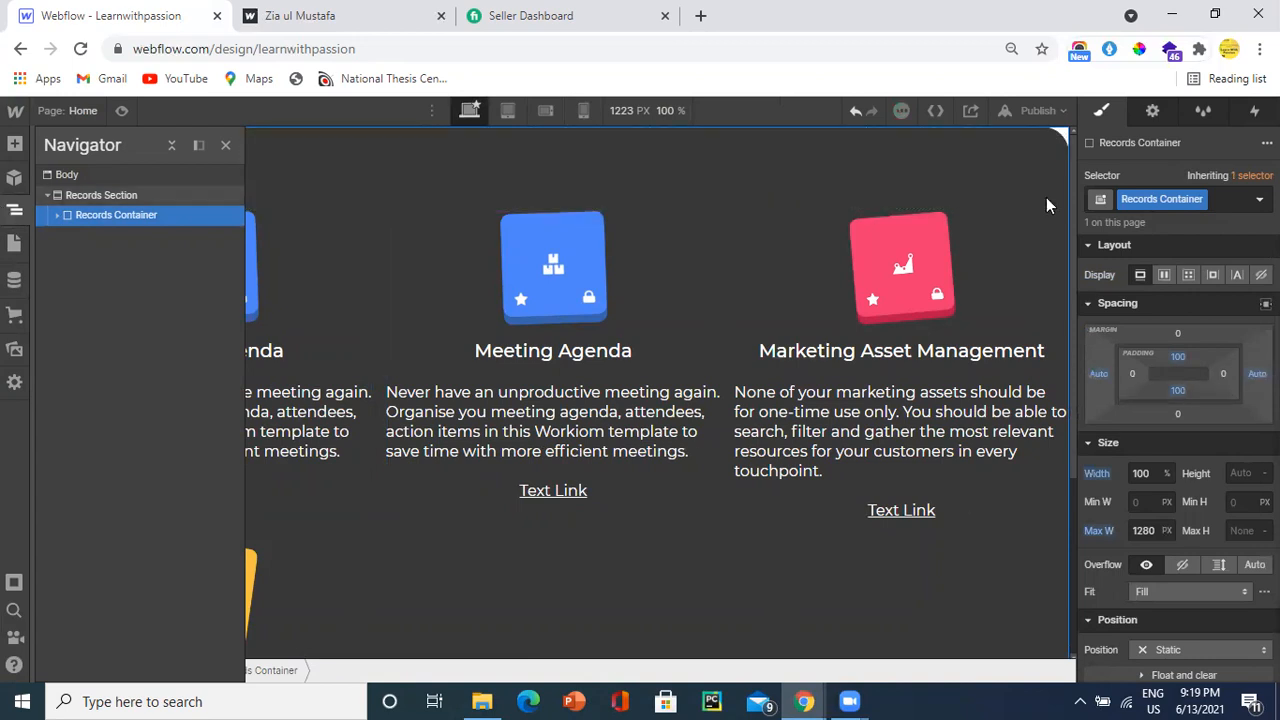
# Step: Set the left and right padding of Records Container to 20 px and preview the page
pyautogui.click(1220, 377)
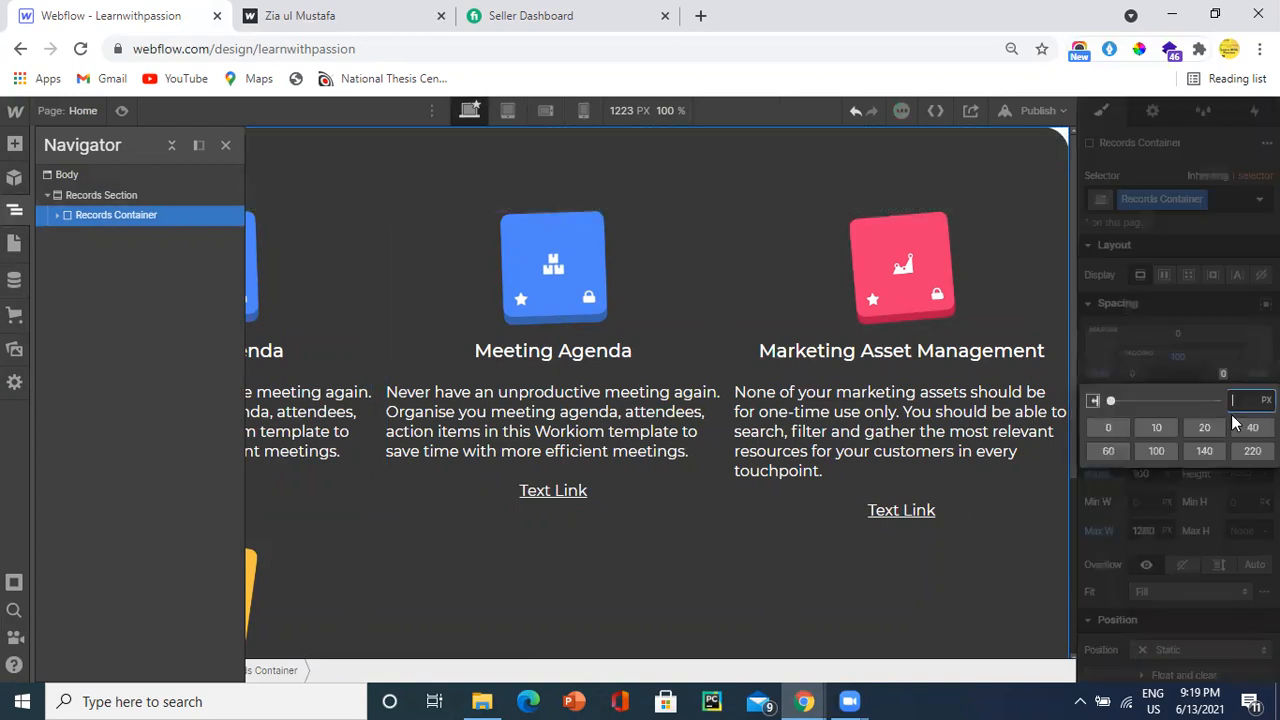
pyautogui.click(1216, 426)
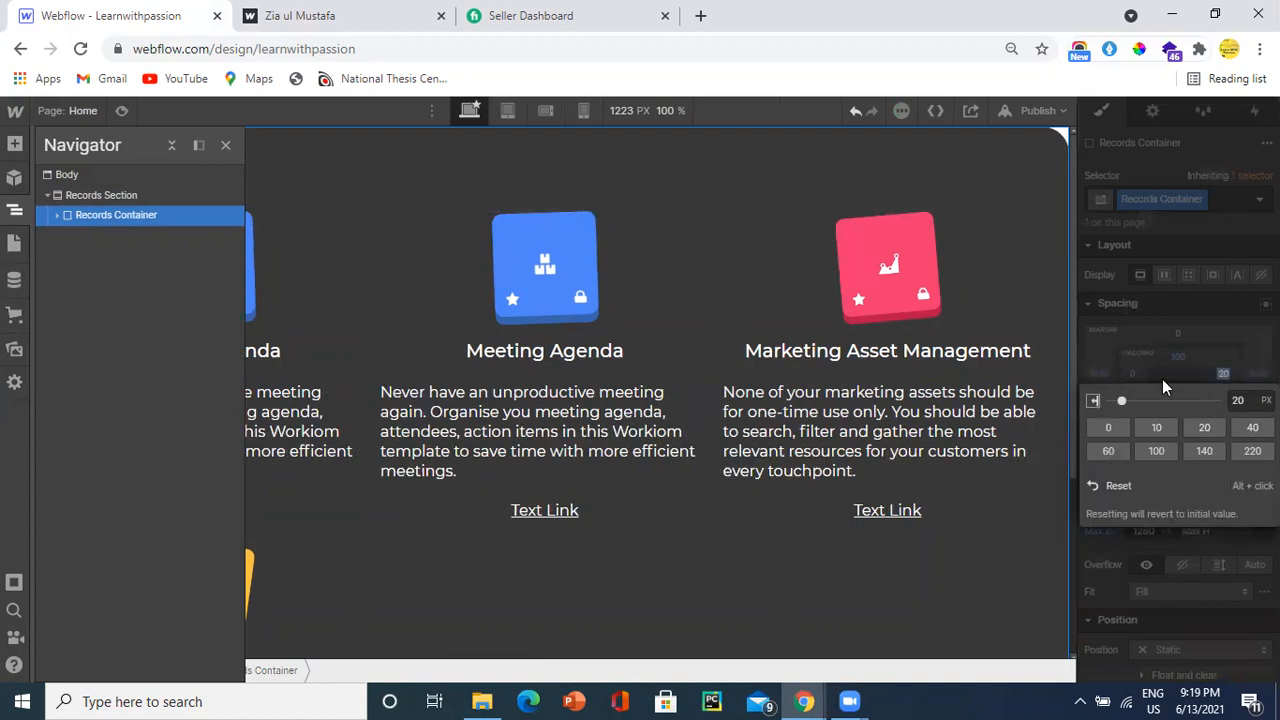
pyautogui.click(1133, 372)
pyautogui.click(1192, 430)
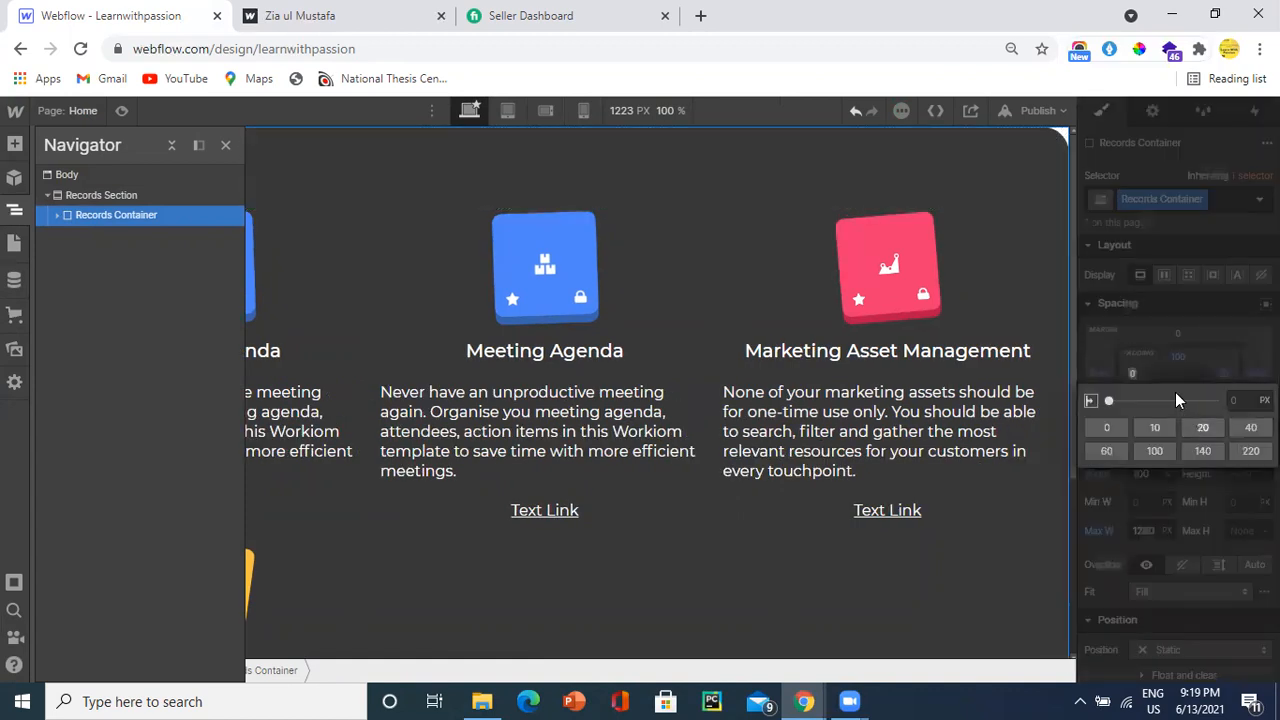
pyautogui.click(121, 110)
pyautogui.scroll(-3, 394, 186)
pyautogui.scroll(3, 388, 176)
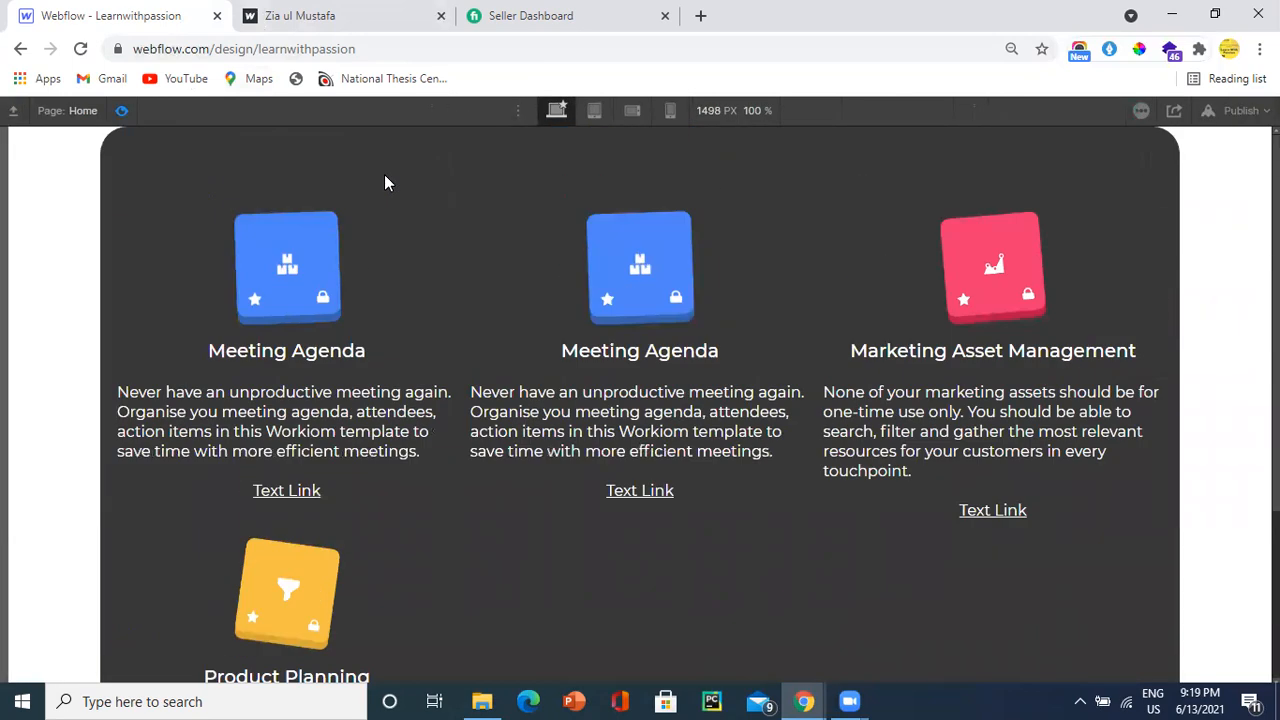
pyautogui.hotkey('ctrl', 'shift', 'p')
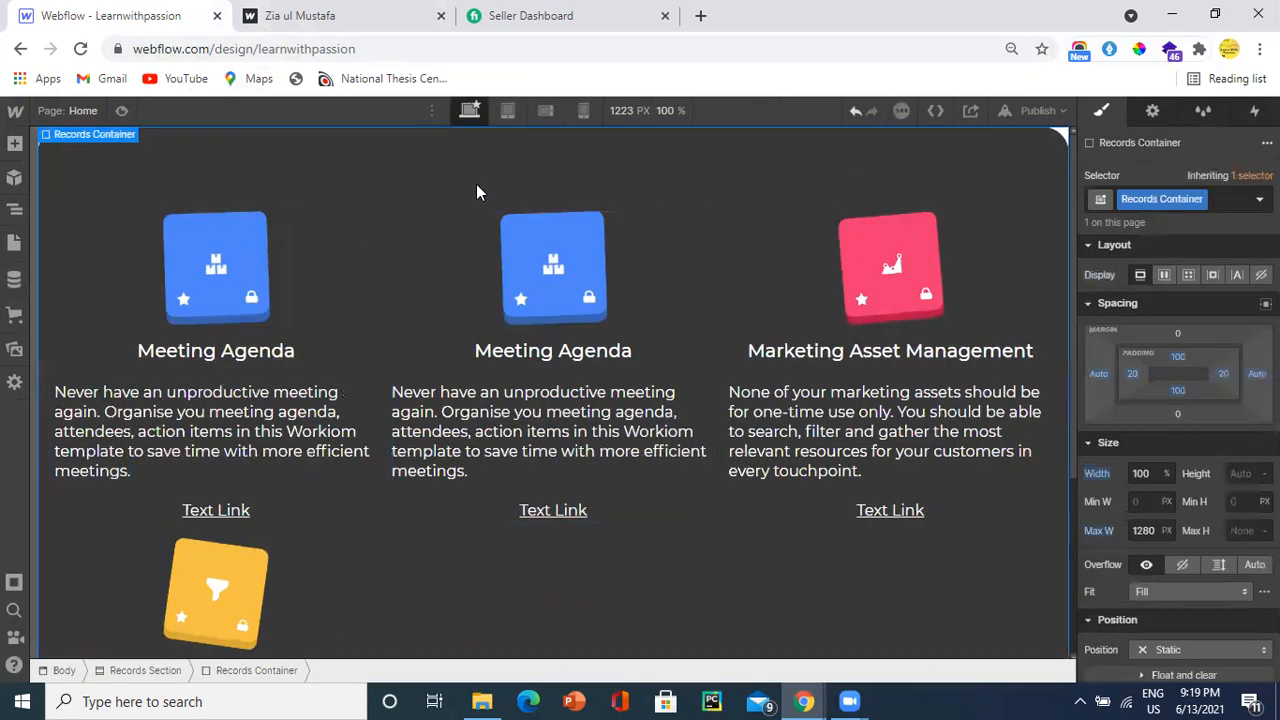
# Step: Set the top and bottom margins of Records Container to 100 px
pyautogui.click(1183, 358)
pyautogui.click(1186, 410)
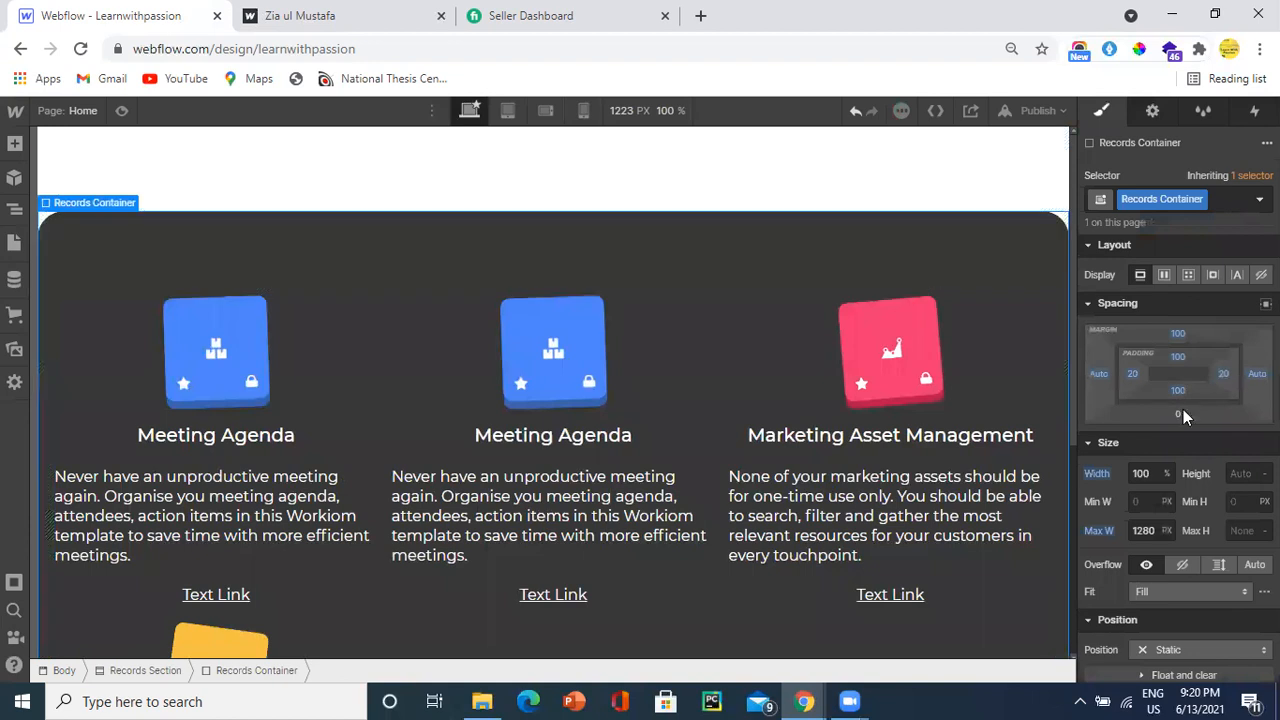
pyautogui.click(1179, 414)
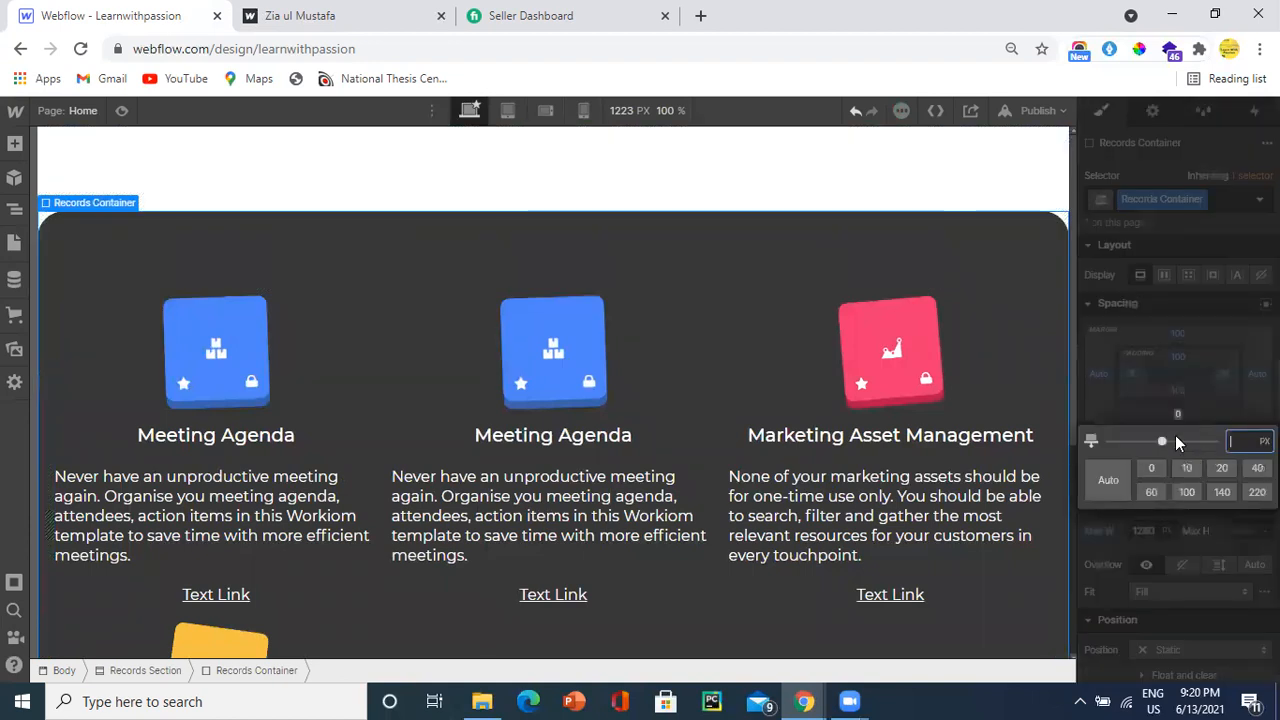
pyautogui.click(1186, 491)
# Step: Preview the Home page and examine the spacing around and inside the records section
pyautogui.click(121, 111)
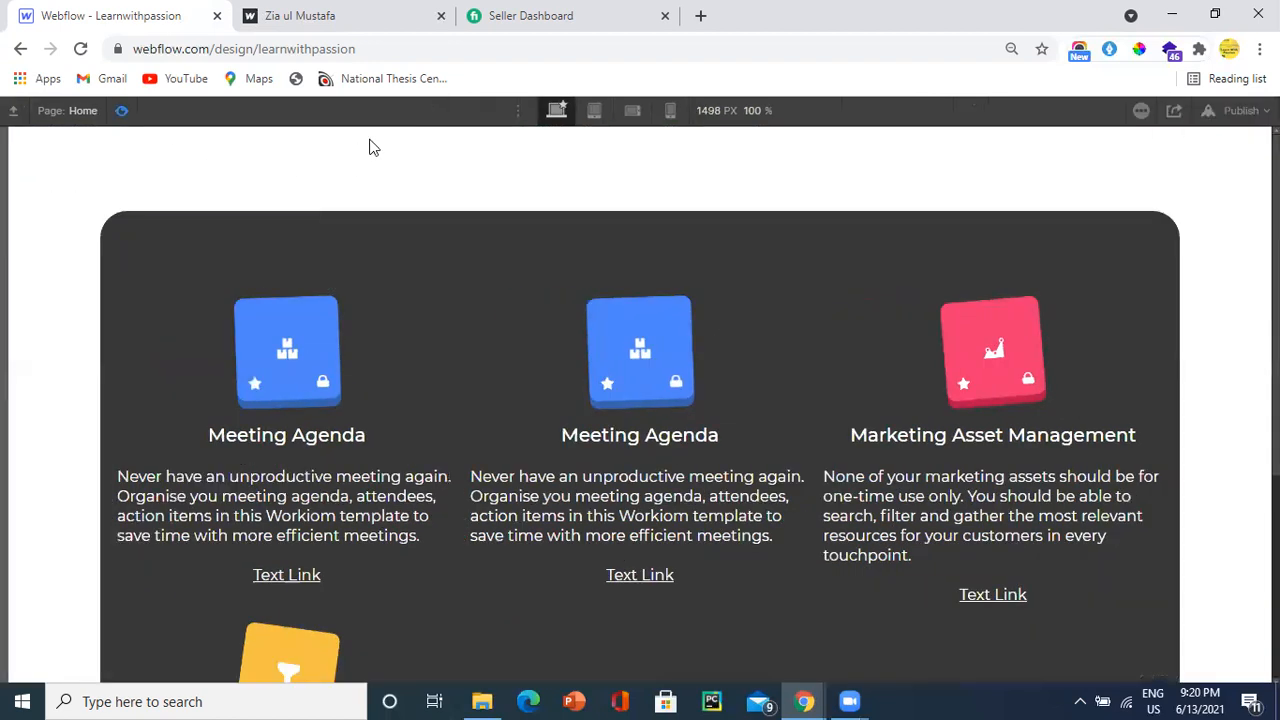
pyautogui.scroll(-3, 319, 177)
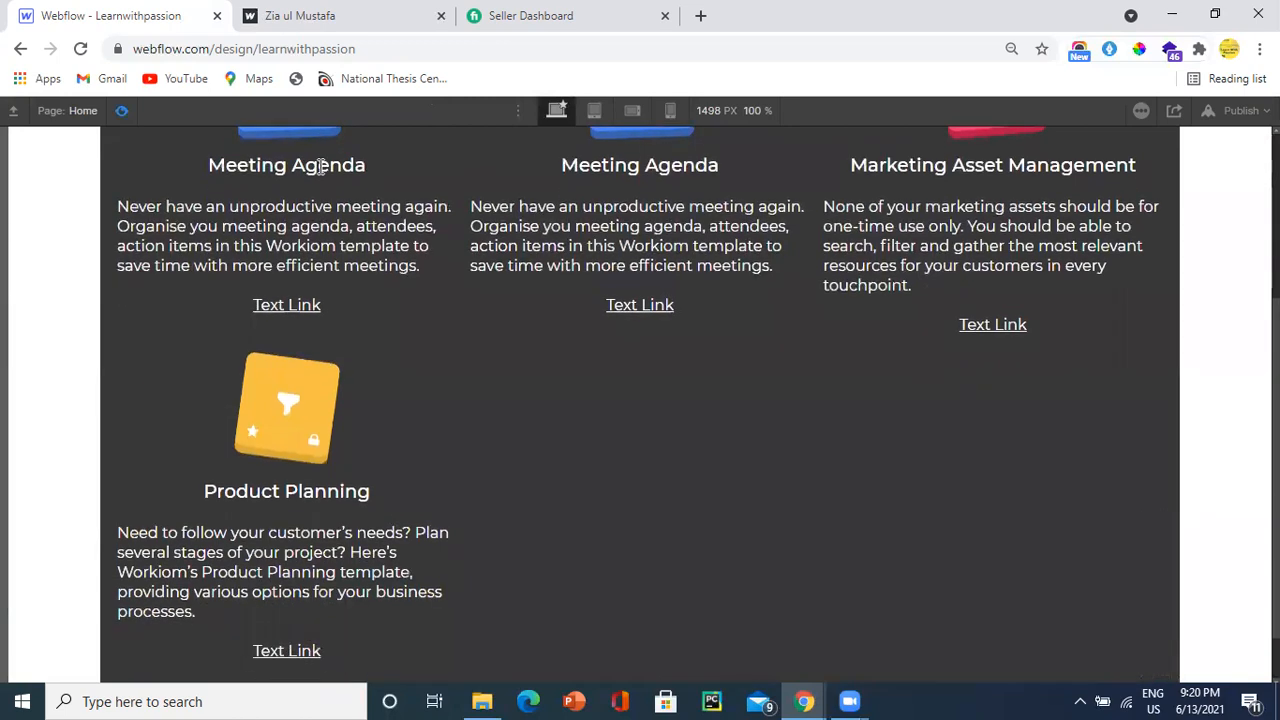
pyautogui.scroll(-1, 340, 250)
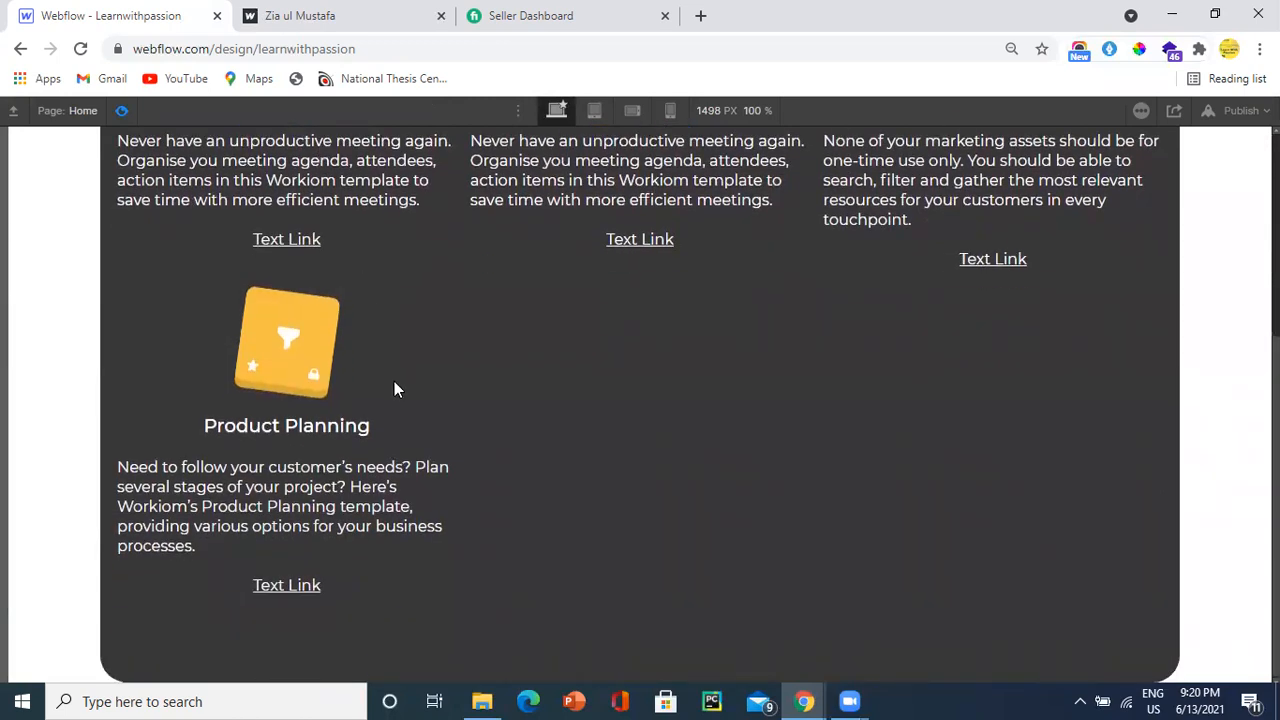
pyautogui.scroll(3, 411, 336)
pyautogui.scroll(-2, 407, 336)
pyautogui.scroll(2, 405, 334)
pyautogui.scroll(-2, 405, 334)
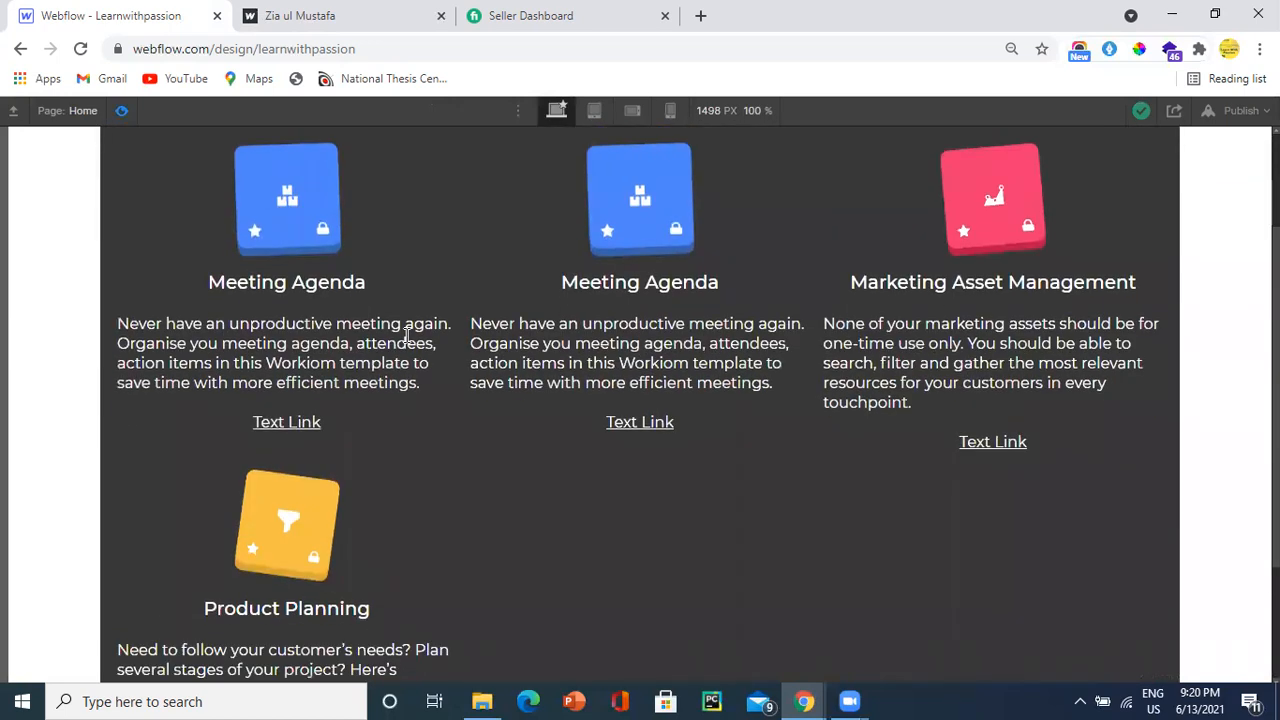
pyautogui.scroll(2, 405, 340)
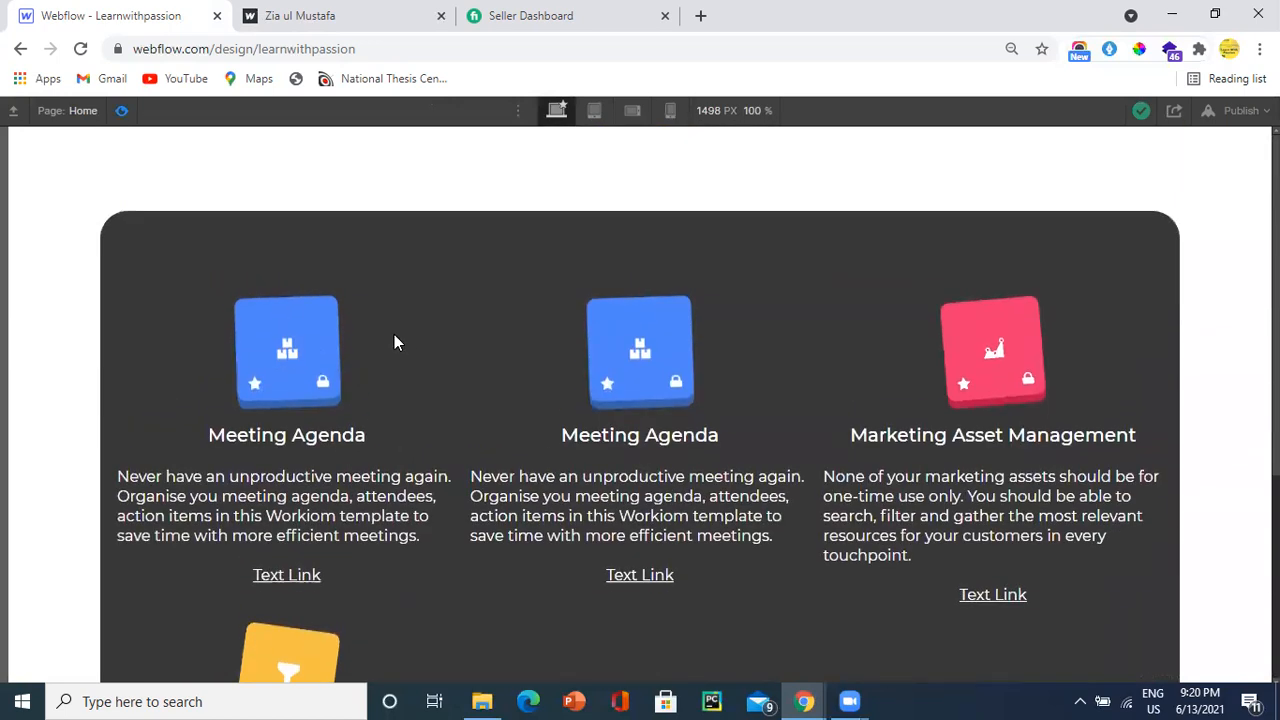
pyautogui.click(120, 111)
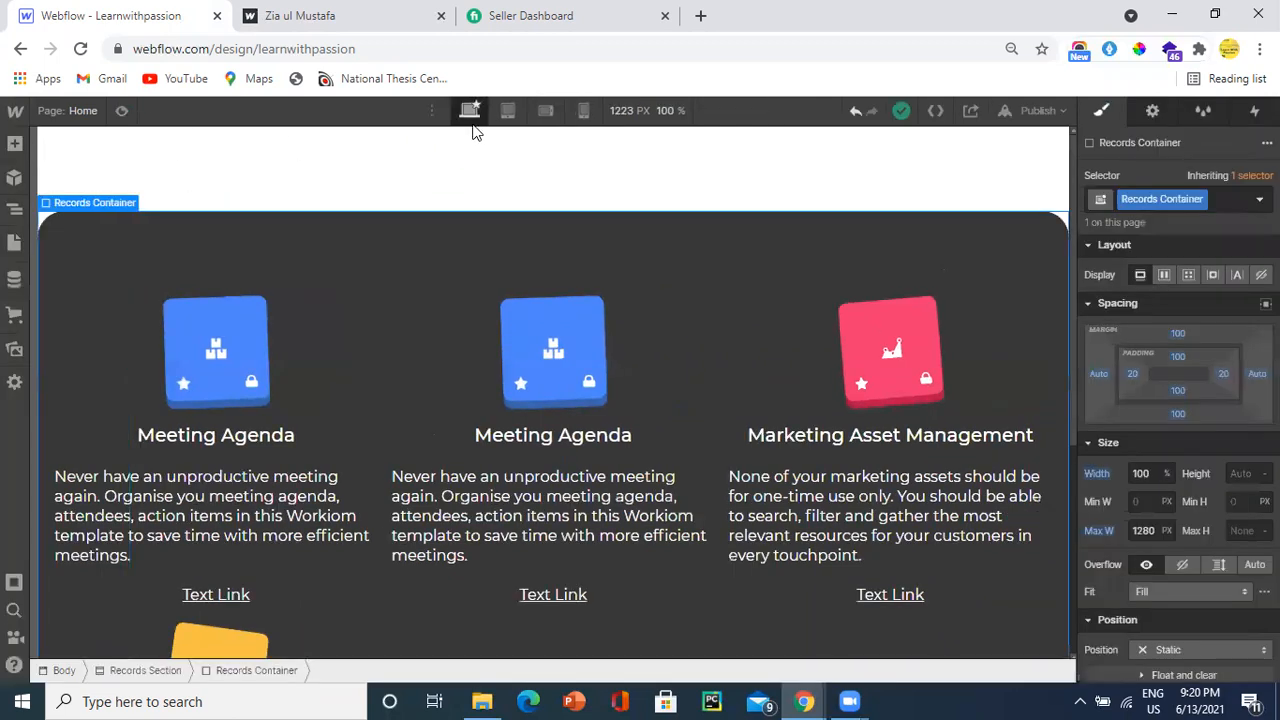
# Step: At the tablet breakpoint, reduce the Collection List grid to two 1fr columns by removing one column
pyautogui.click(507, 110)
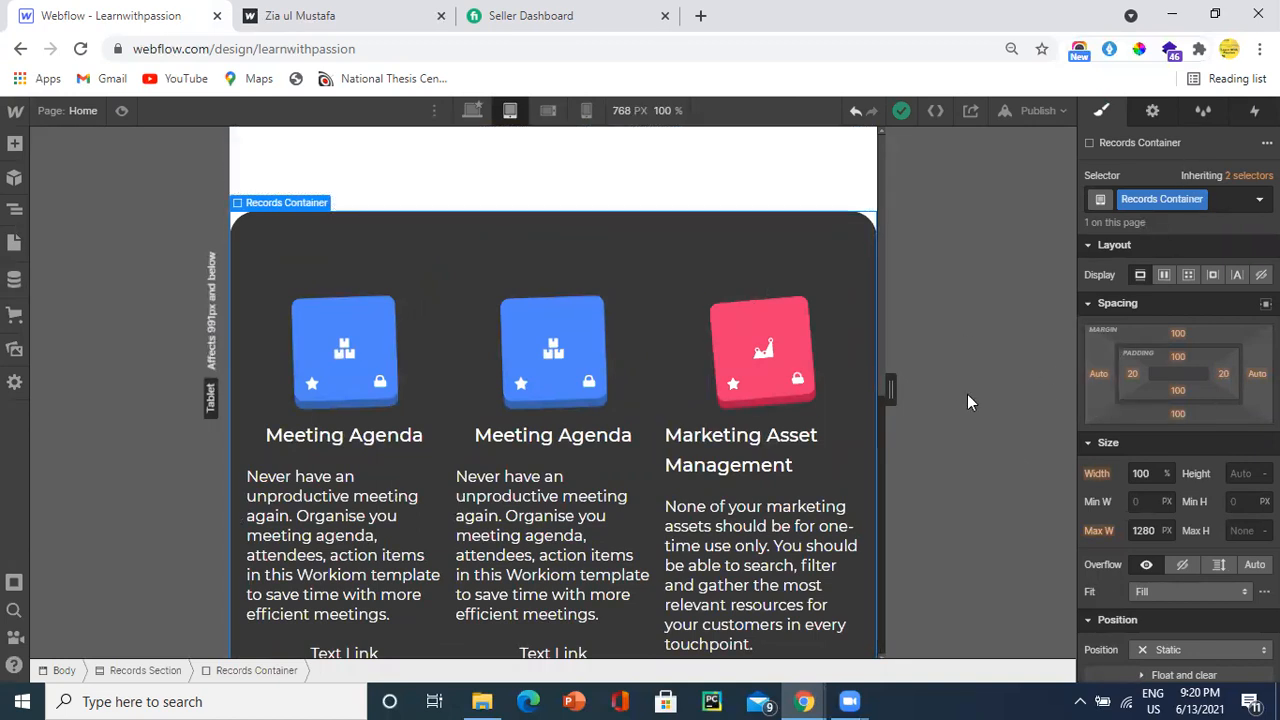
pyautogui.click(667, 313)
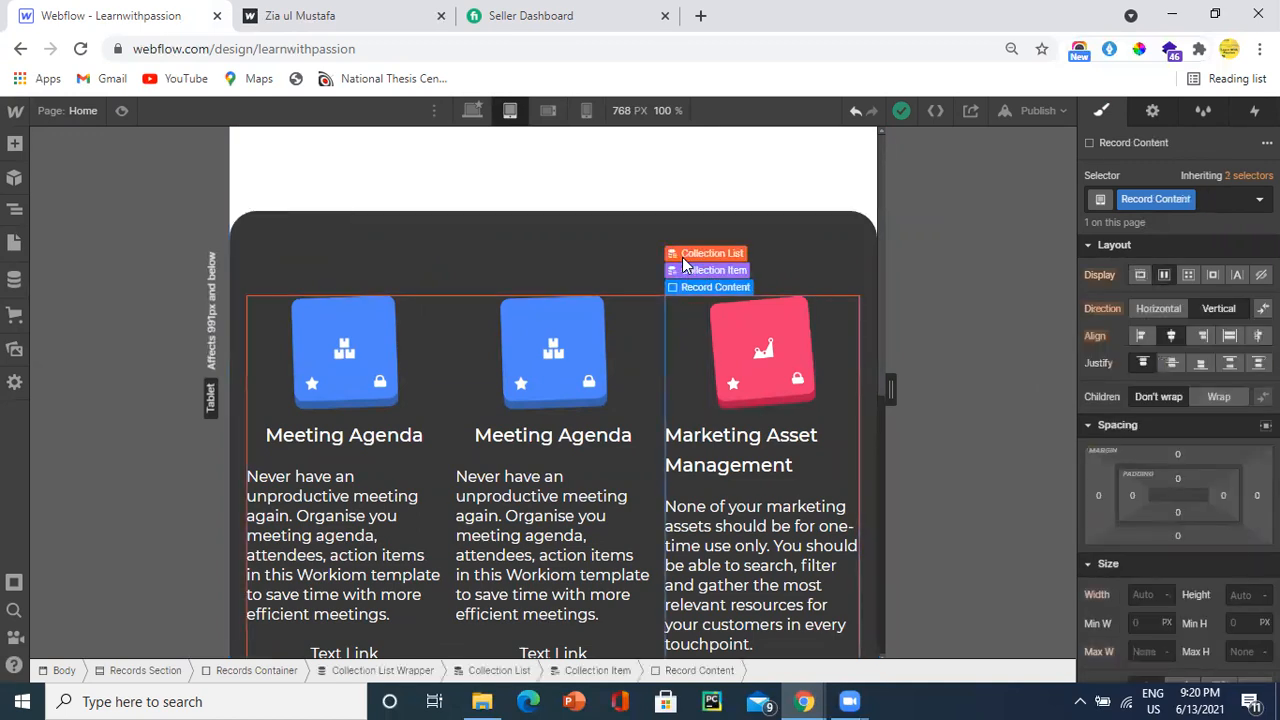
pyautogui.click(703, 253)
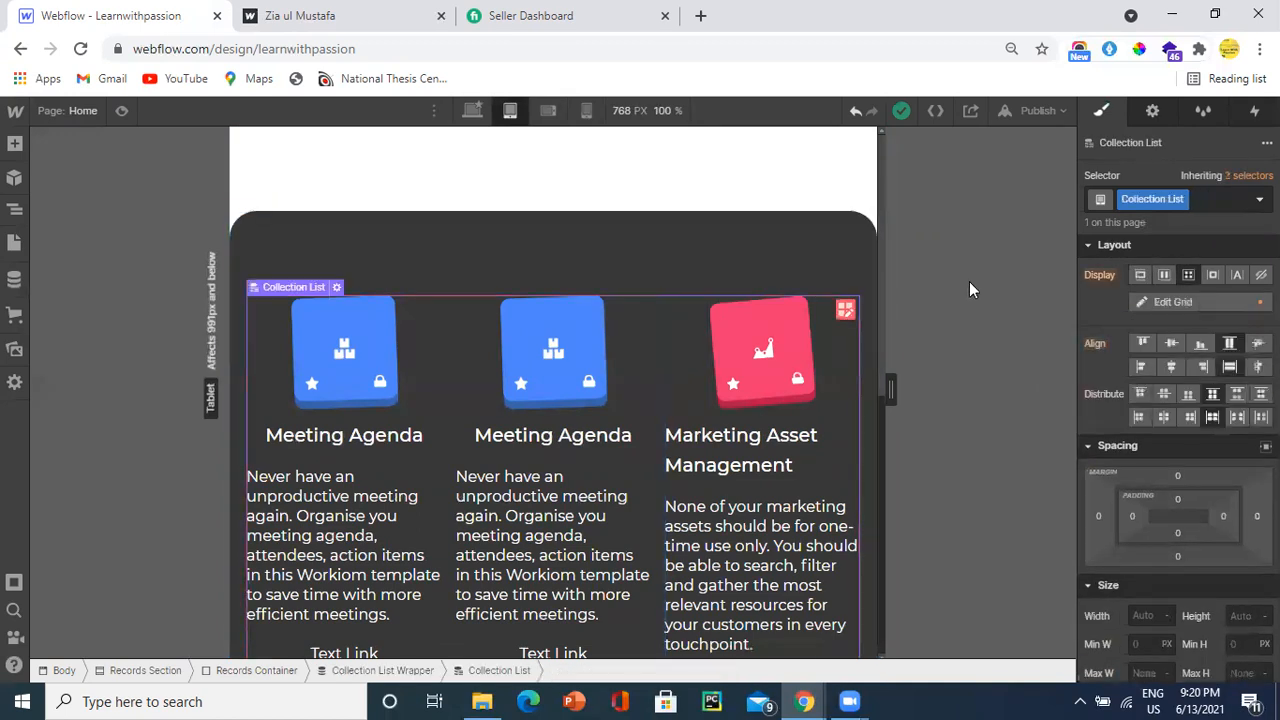
pyautogui.click(1160, 301)
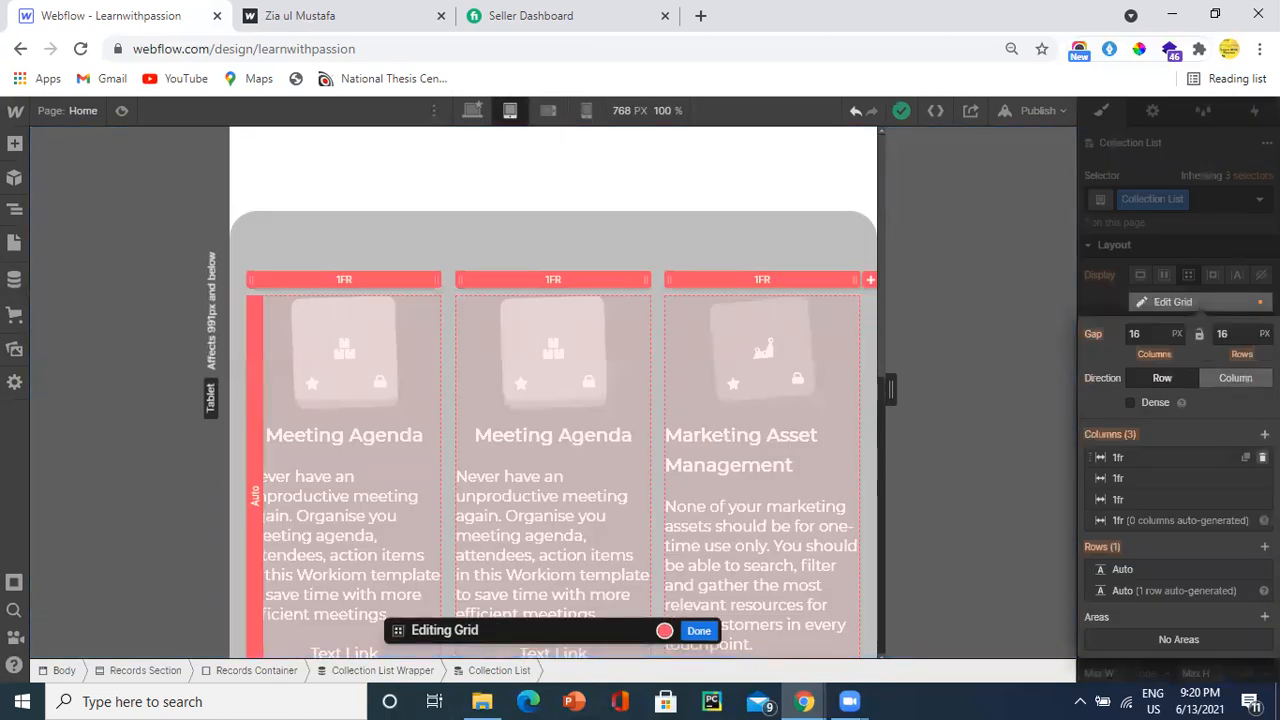
pyautogui.click(1262, 457)
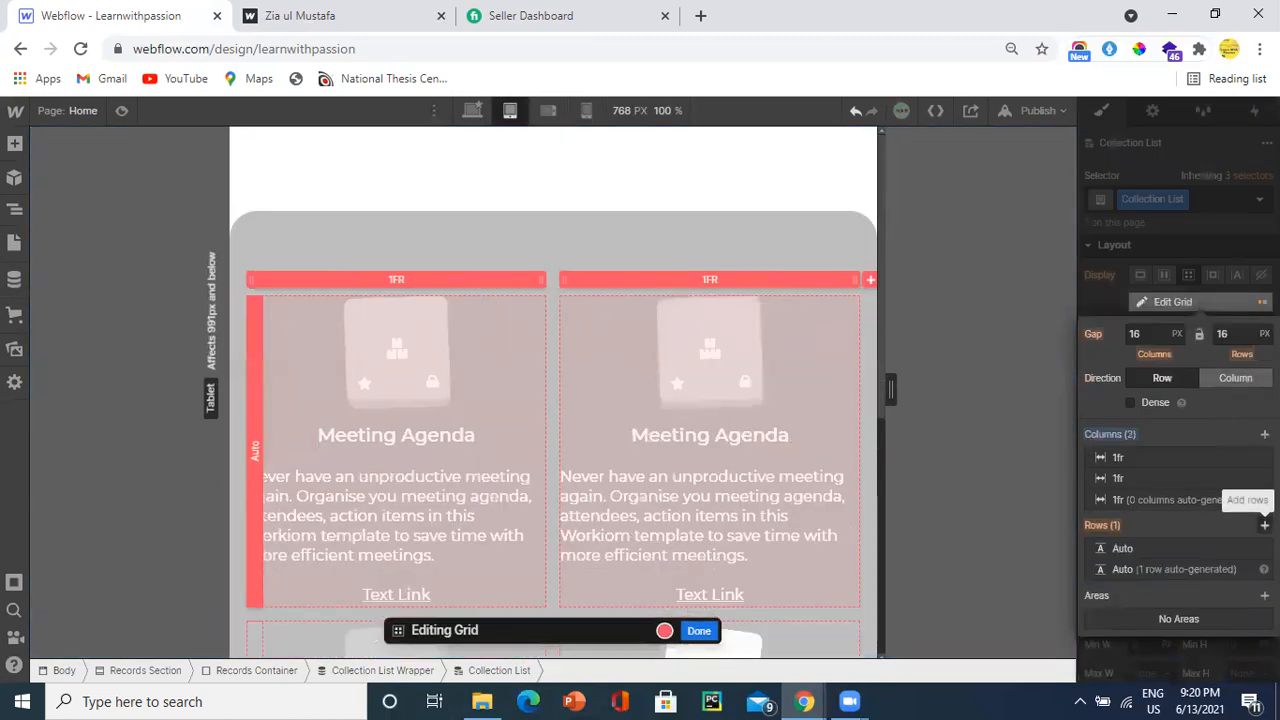
# Step: Add a second Auto row to the tablet Collection List grid and finish editing the grid
pyautogui.click(1264, 525)
pyautogui.scroll(-4, 615, 450)
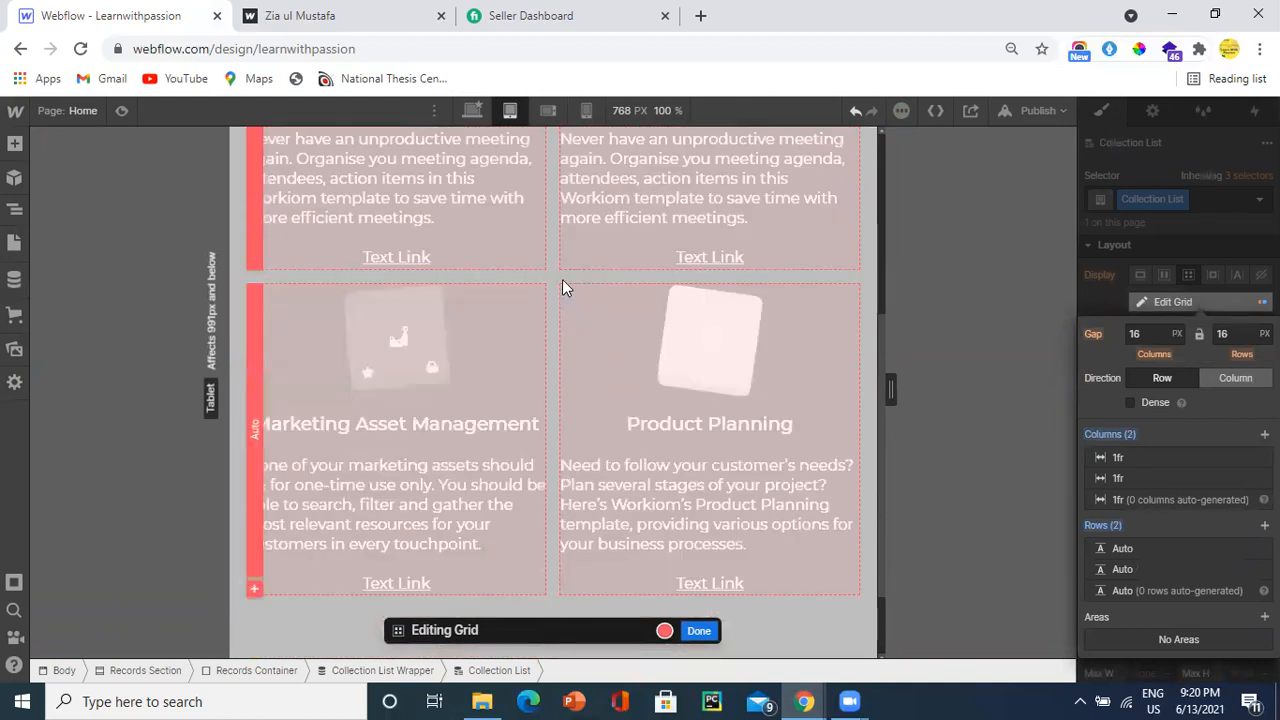
pyautogui.click(698, 631)
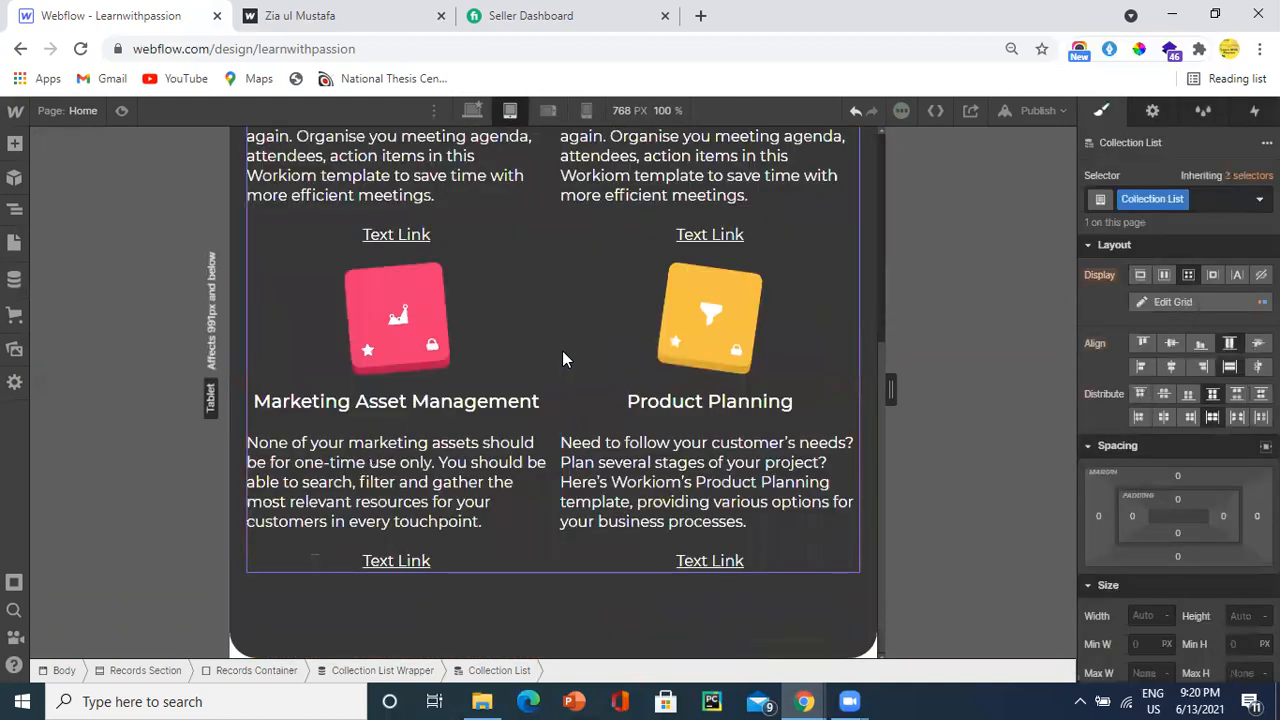
pyautogui.scroll(4, 563, 440)
pyautogui.scroll(-2, 560, 457)
pyautogui.scroll(2, 560, 457)
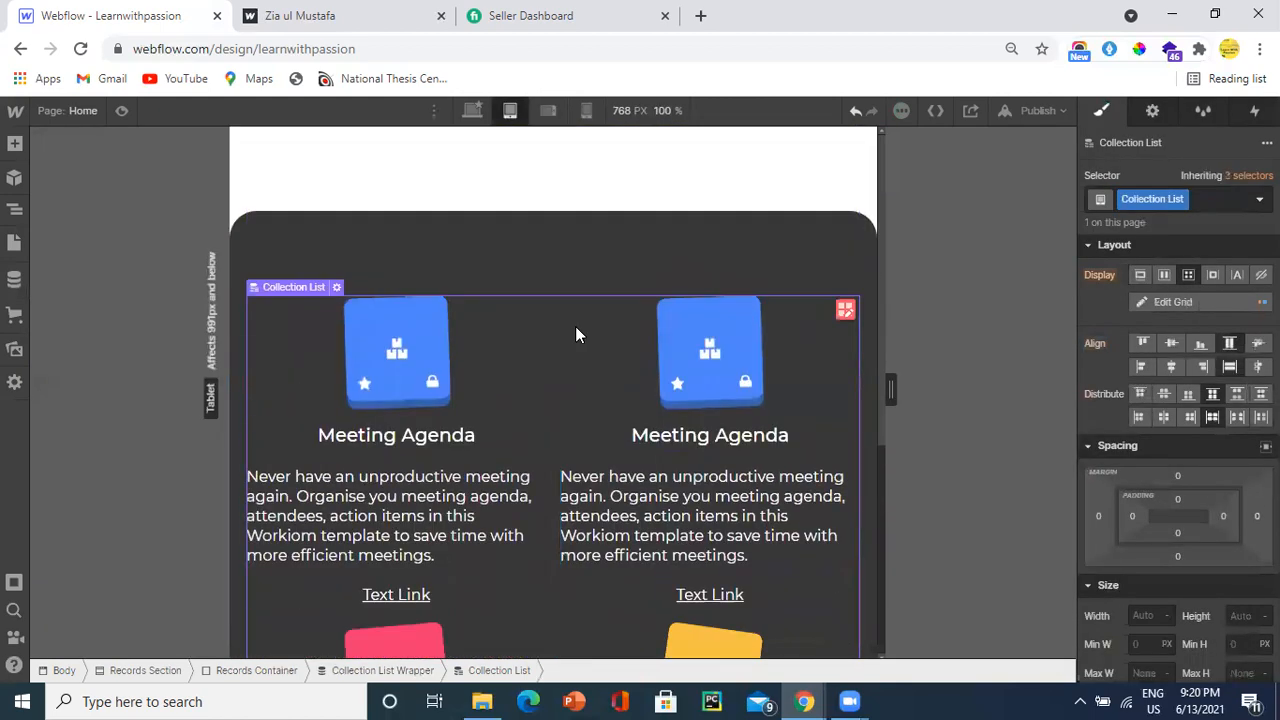
# Step: At the mobile landscape breakpoint, reduce the Collection List grid to one 1fr column and extend it to four Auto rows
pyautogui.click(546, 110)
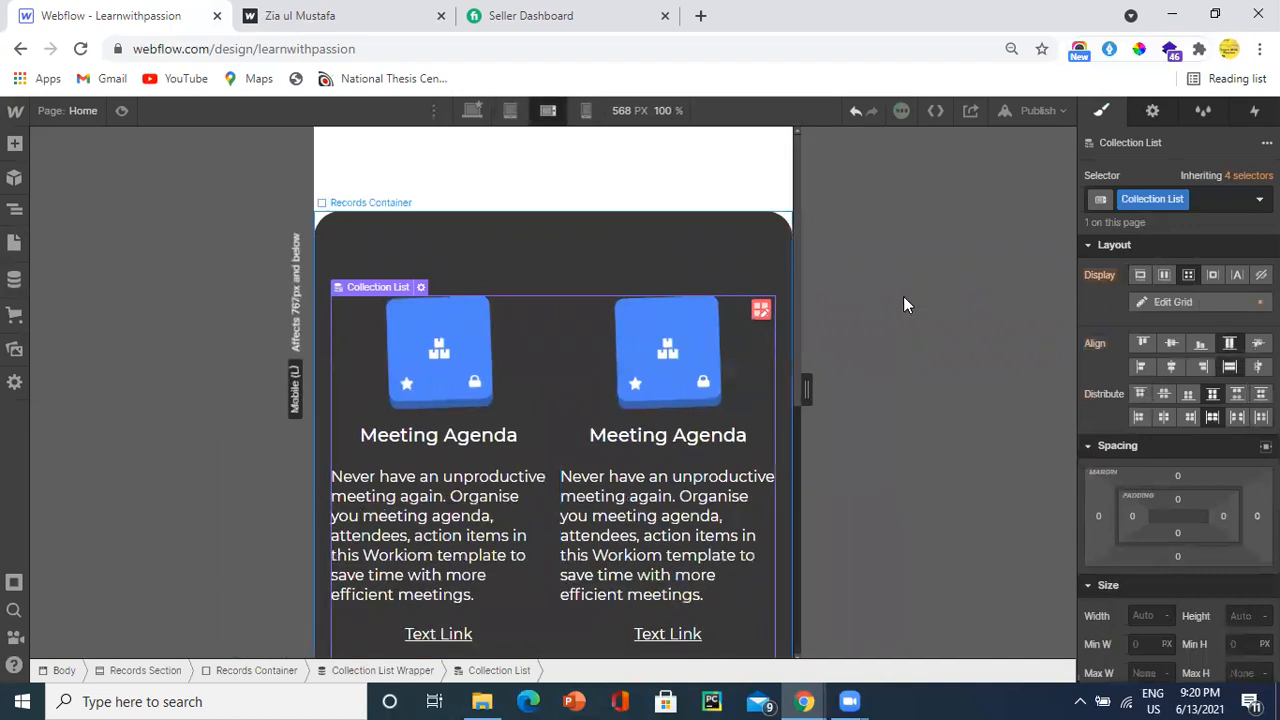
pyautogui.click(1199, 298)
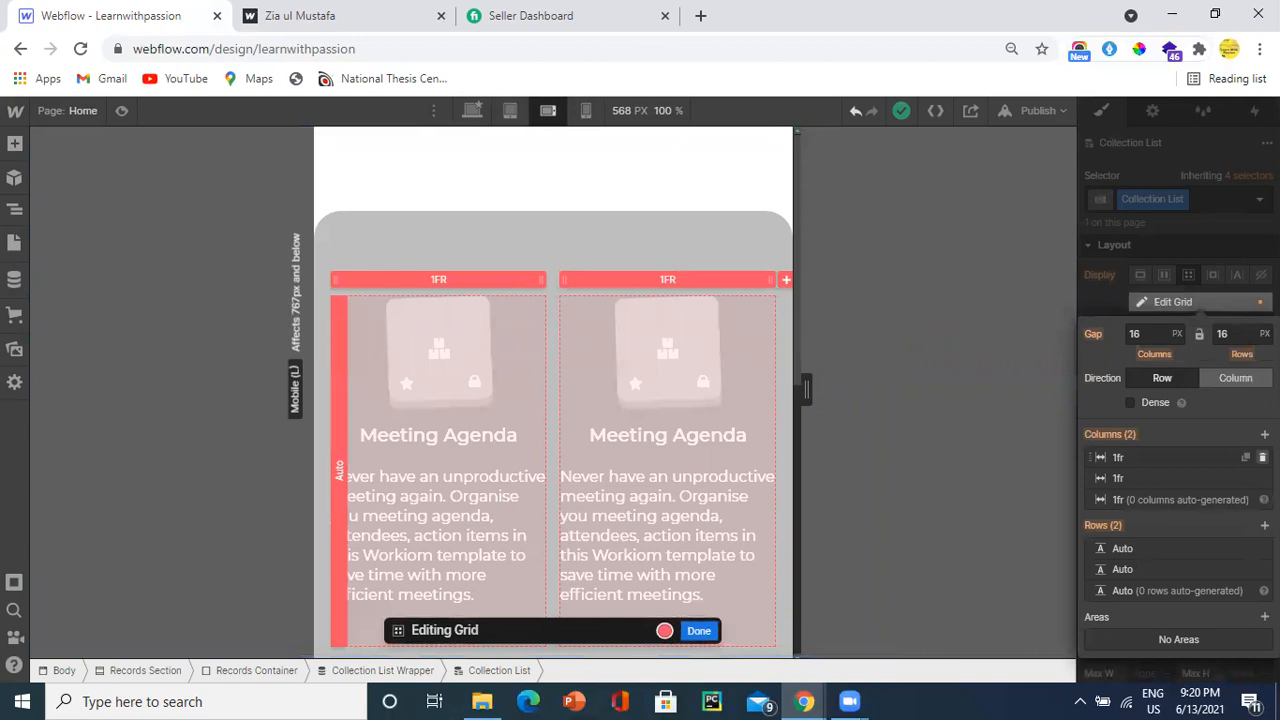
pyautogui.click(1263, 457)
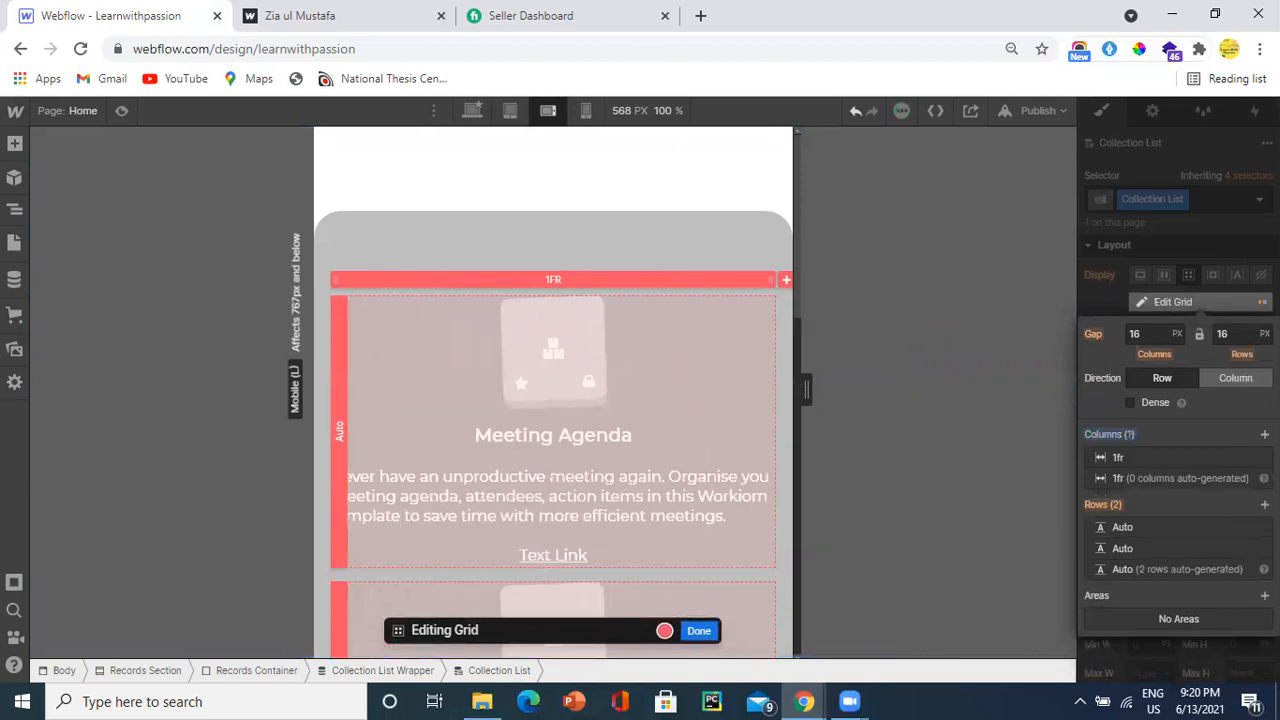
pyautogui.click(1264, 504)
pyautogui.click(1264, 504)
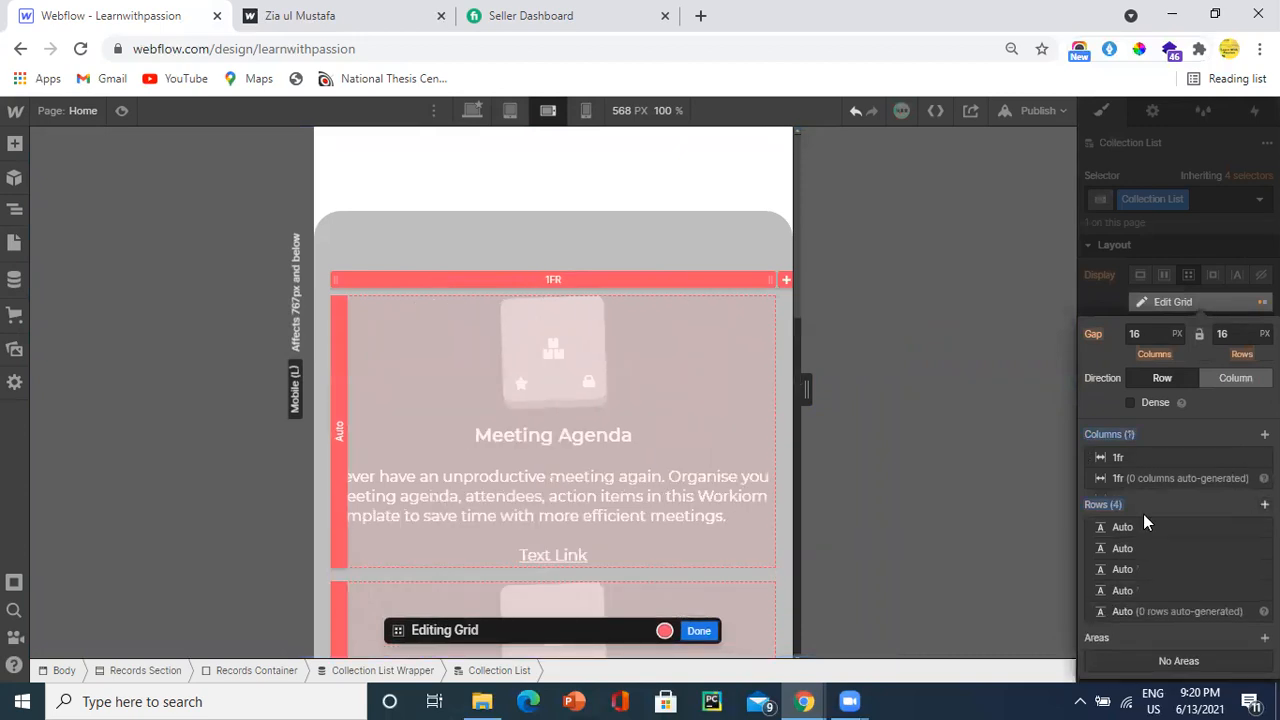
pyautogui.click(692, 630)
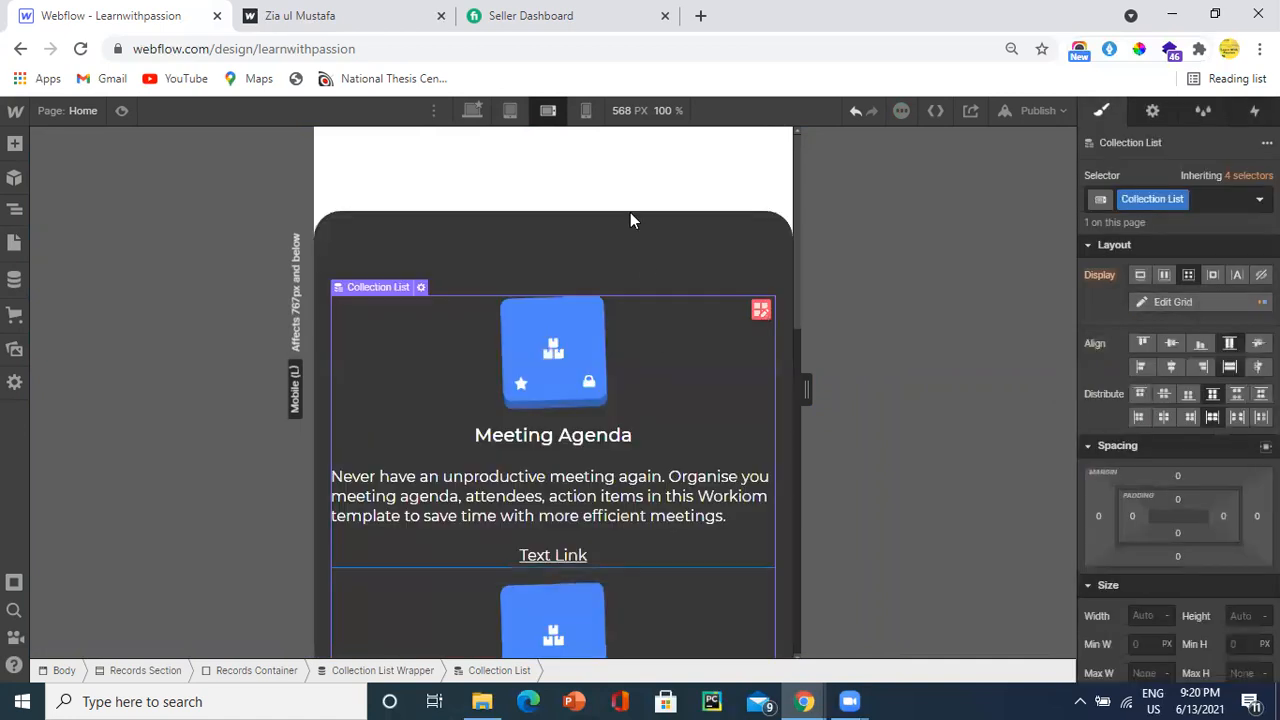
pyautogui.scroll(-2, 611, 277)
pyautogui.scroll(2, 611, 277)
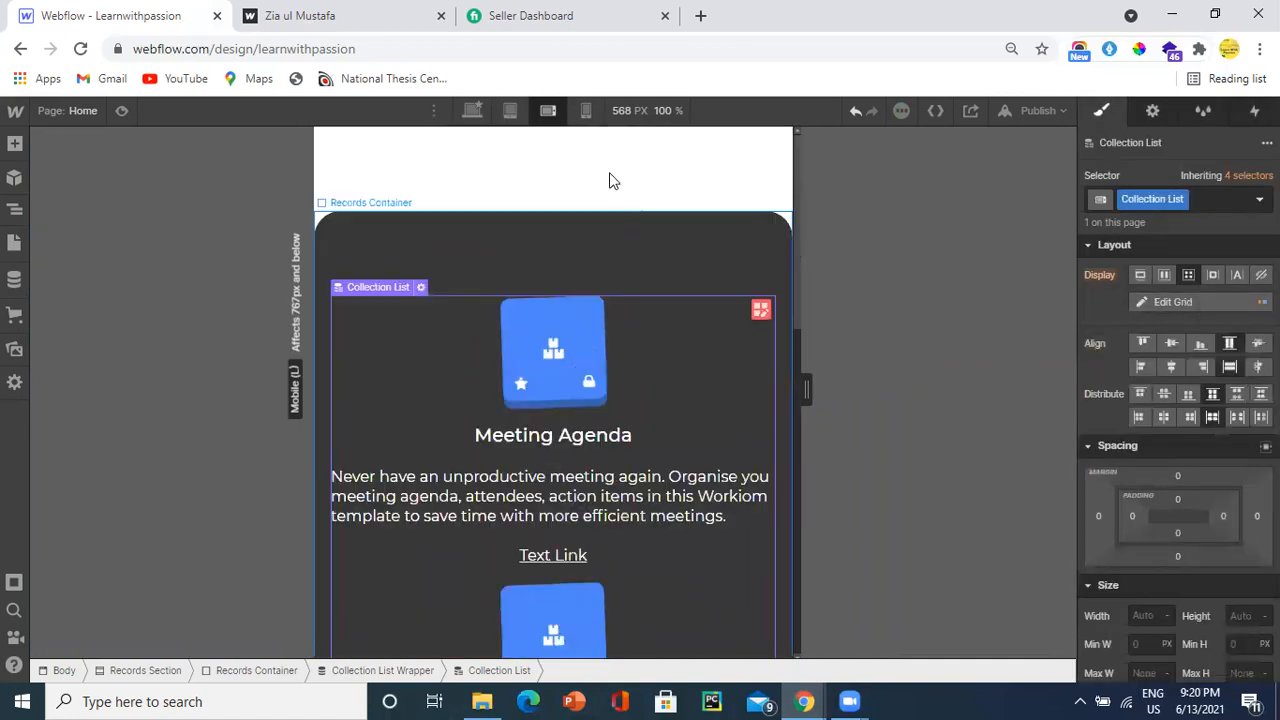
# Step: Set the width of Records Container to 95% at the mobile landscape breakpoint
pyautogui.click(605, 239)
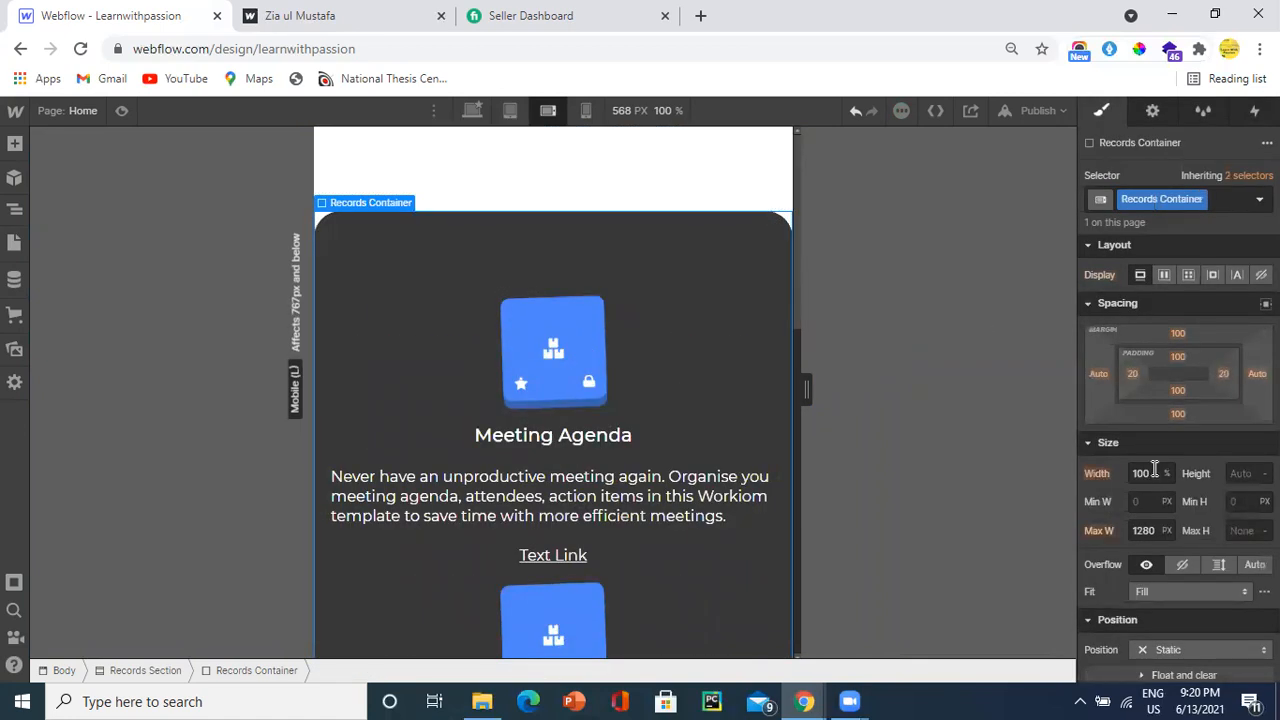
pyautogui.click(1150, 480)
pyautogui.write('95')
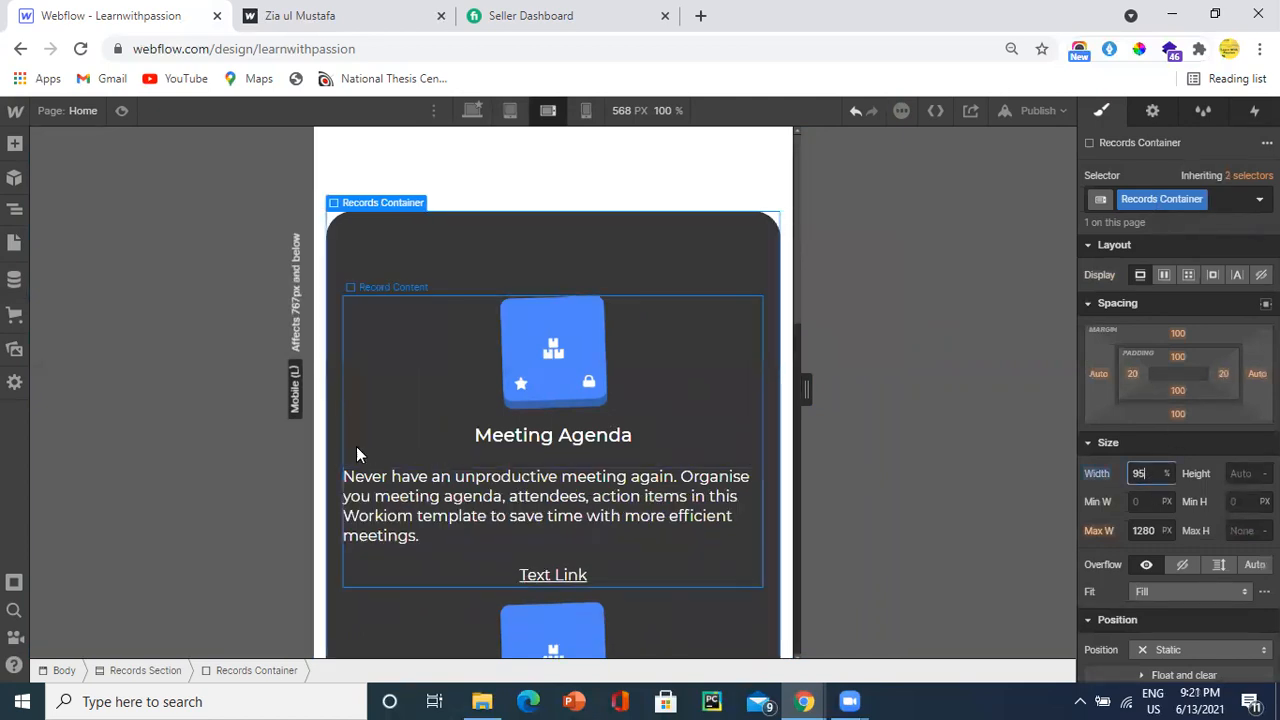
pyautogui.scroll(-6, 551, 403)
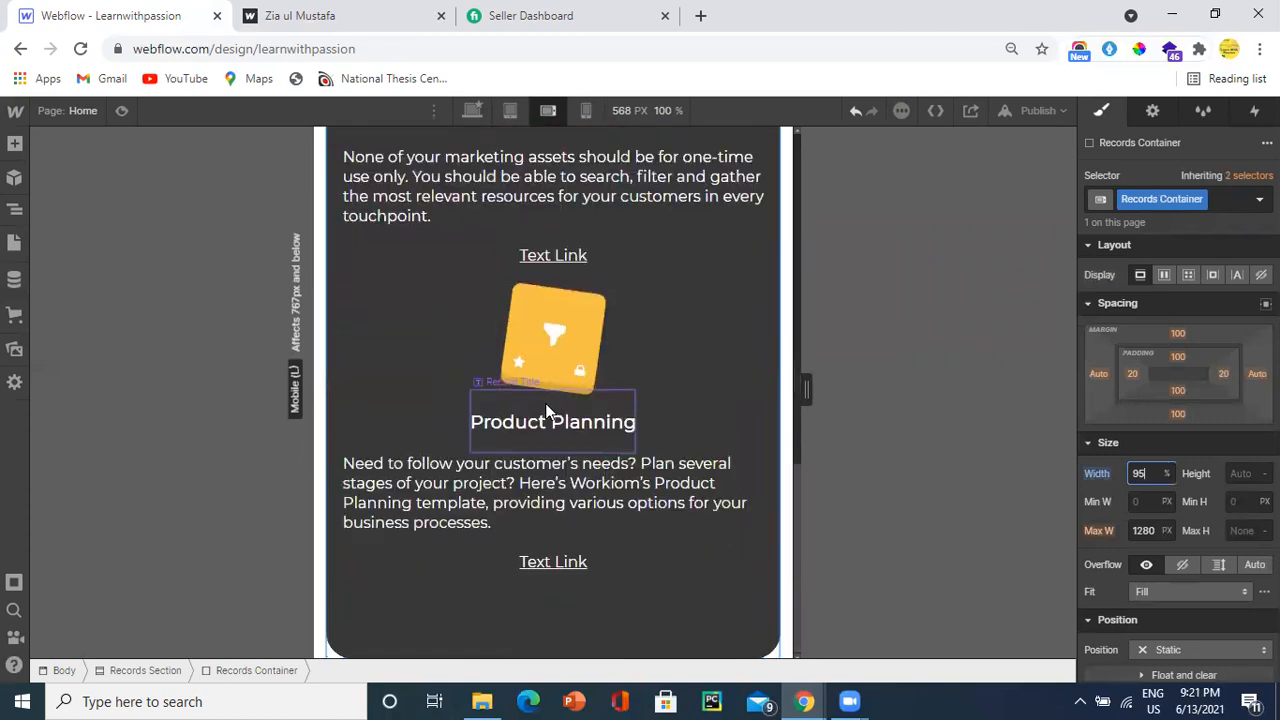
# Step: Examine the records section at the mobile portrait breakpoint from start to end, and return to the desktop breakpoint
pyautogui.click(585, 111)
pyautogui.scroll(8, 572, 312)
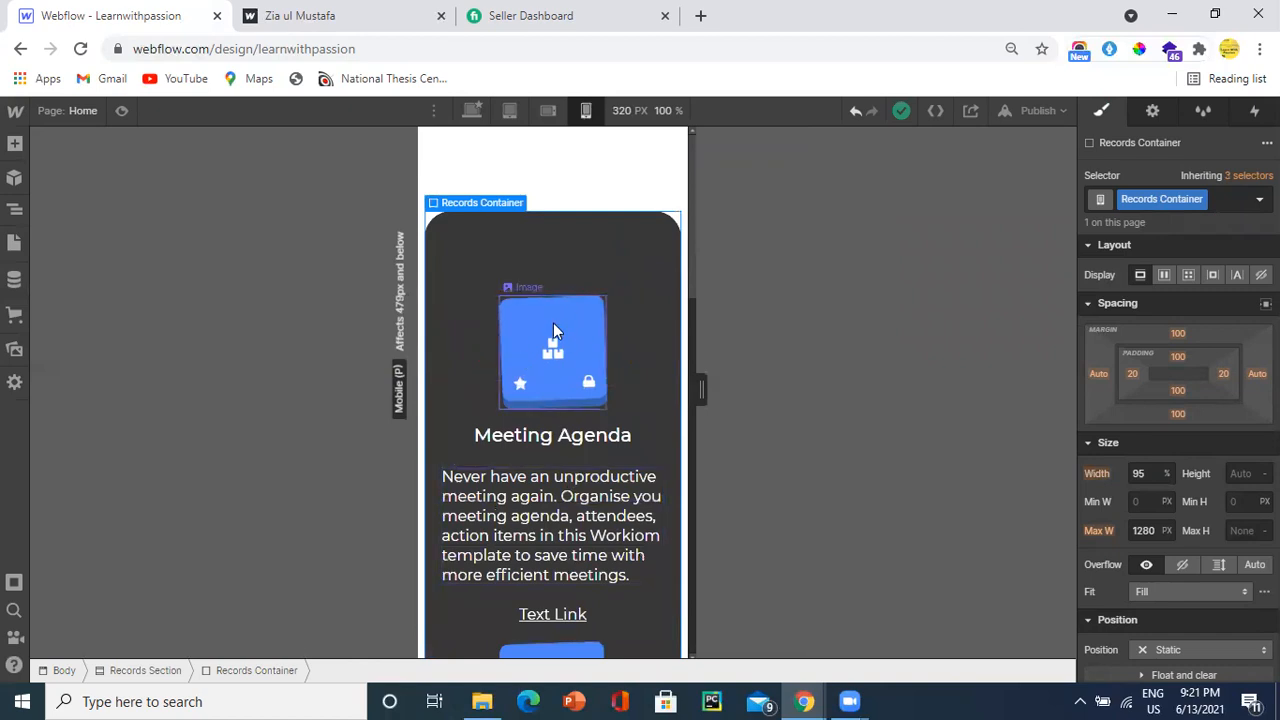
pyautogui.scroll(-10, 553, 330)
pyautogui.scroll(10, 549, 323)
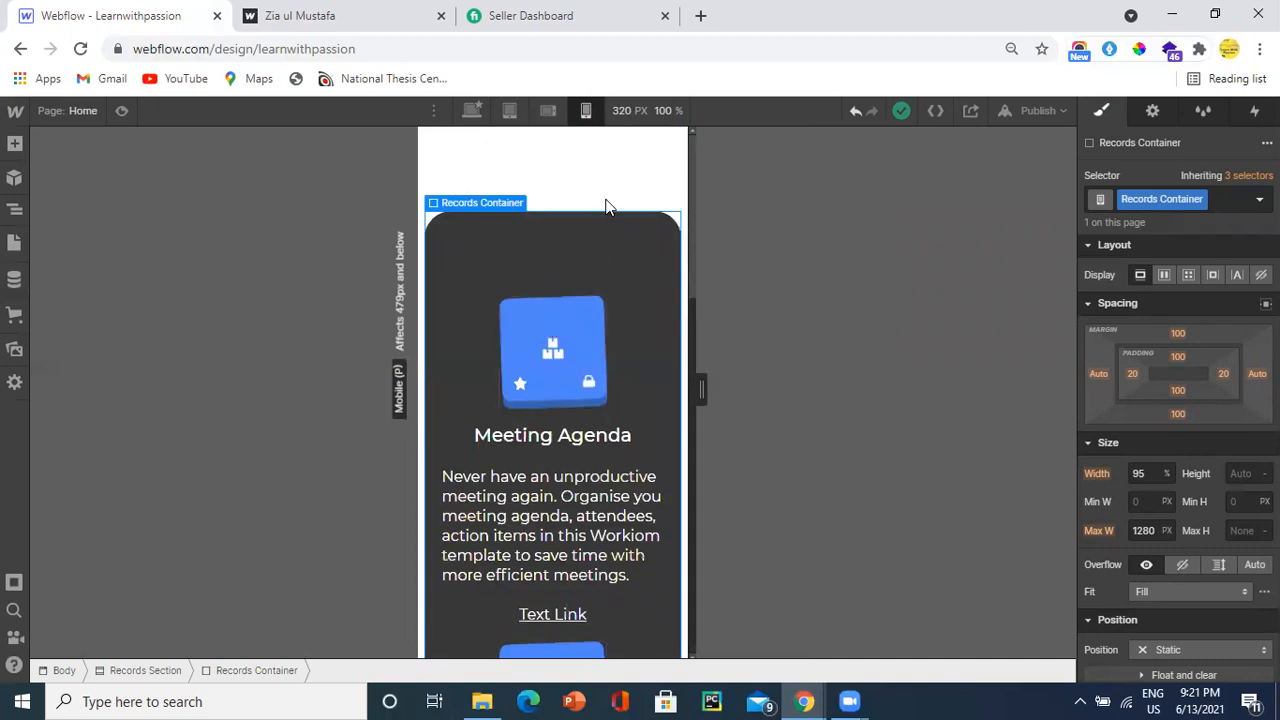
pyautogui.click(471, 110)
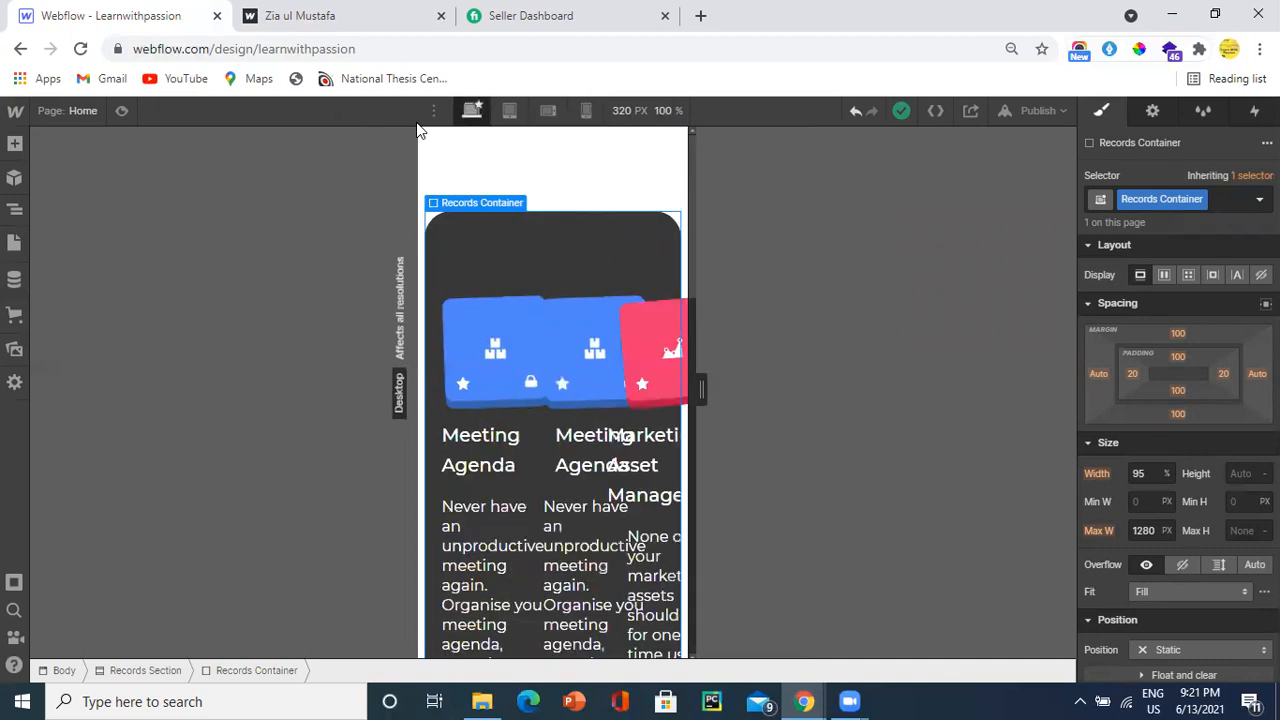